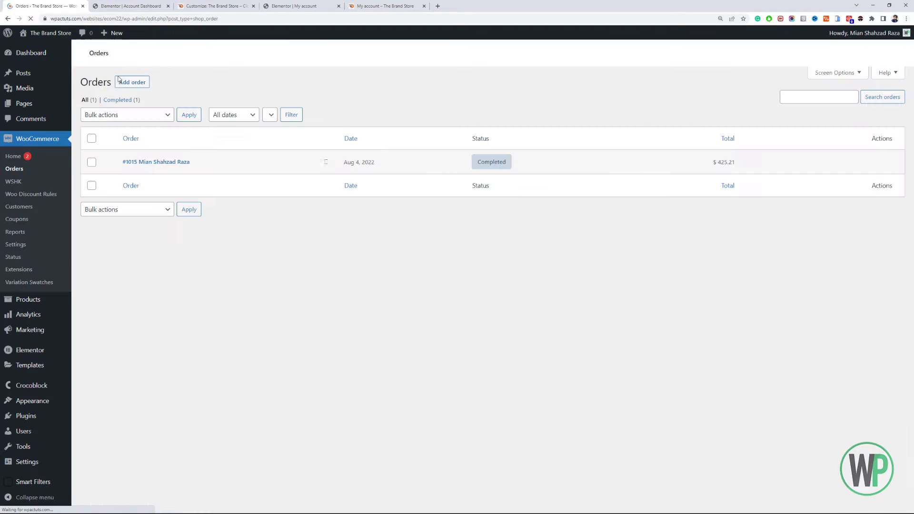
- Open the existing completed order and examine the choices available for its order status
click(136, 165)
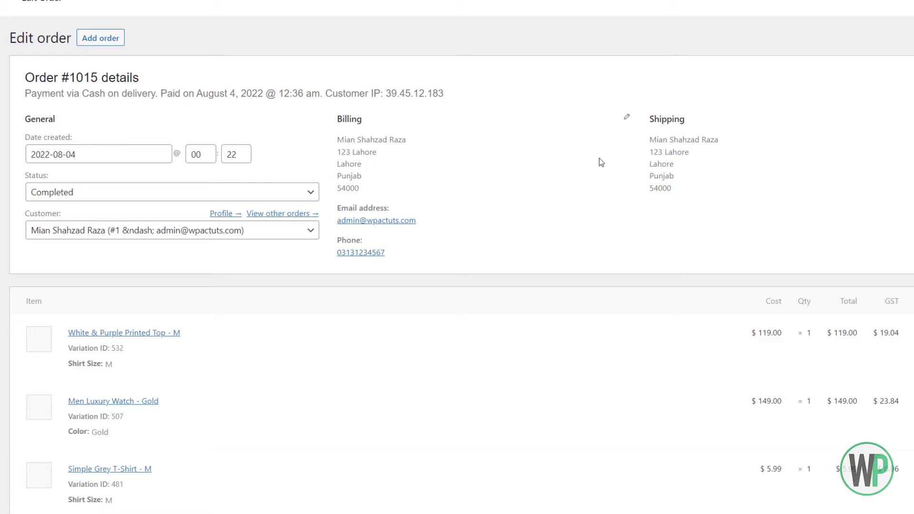
click(130, 195)
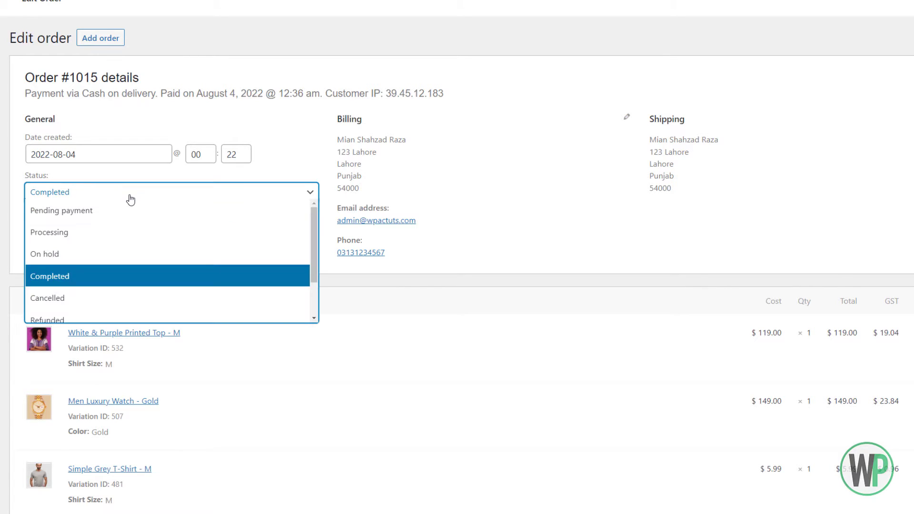
mouse_move(312, 224)
mouse_down()
mouse_move(312, 278)
mouse_move(323, 213)
mouse_up()
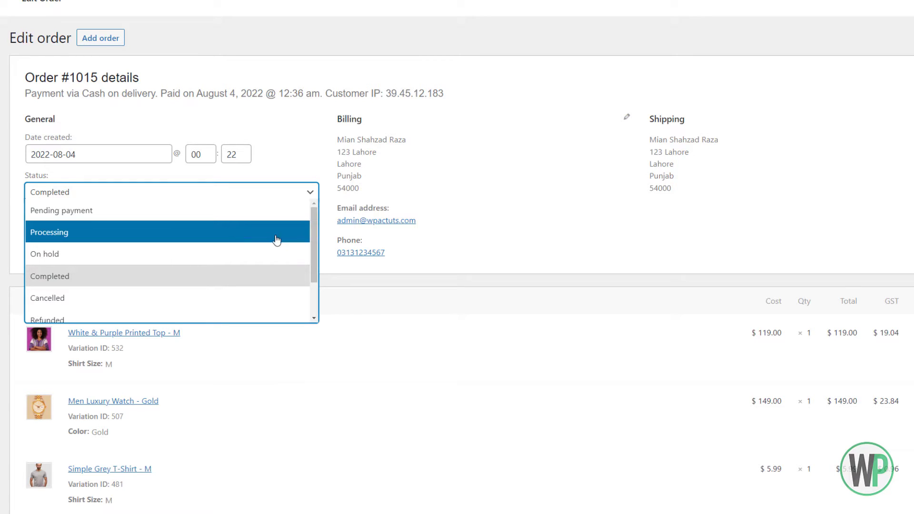
drag(313, 238, 306, 289)
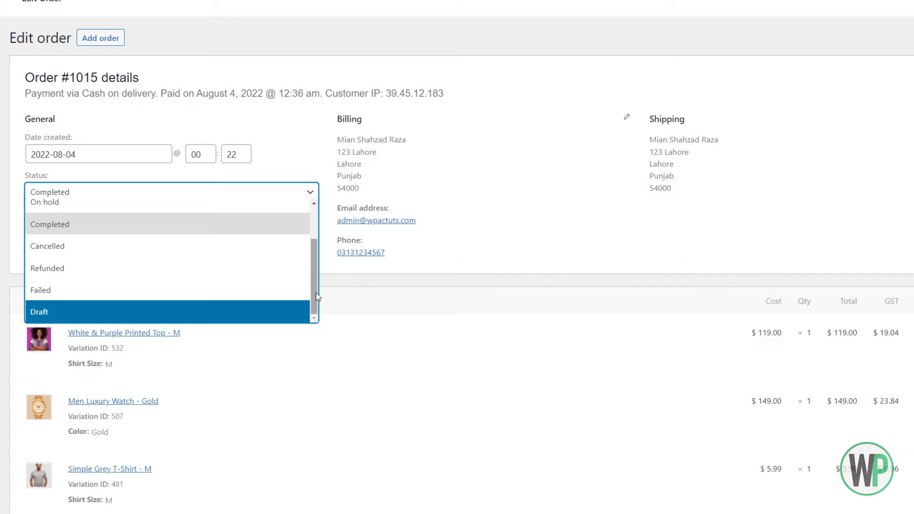
drag(317, 296, 321, 226)
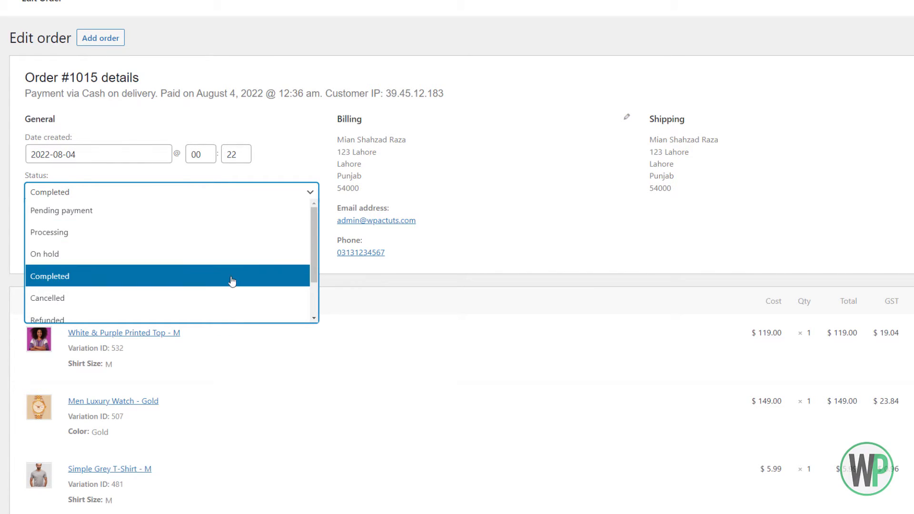
click(361, 77)
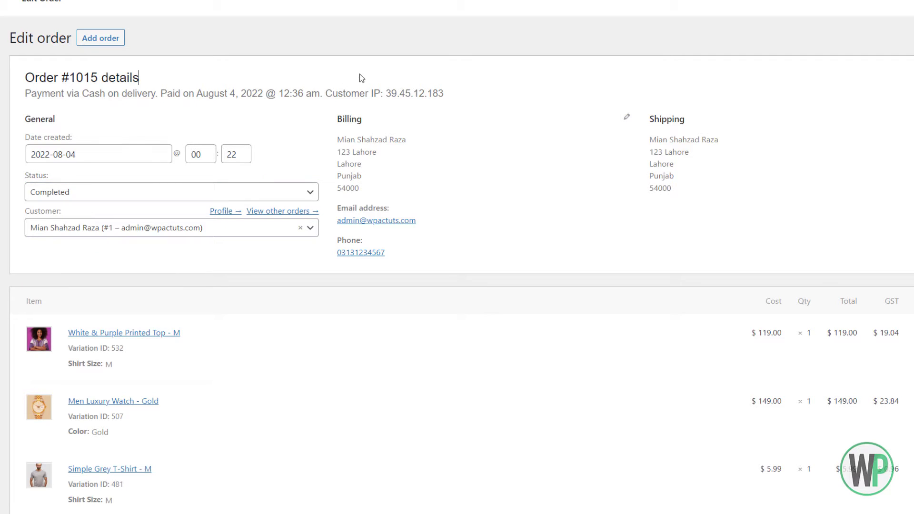
click(397, 93)
click(303, 190)
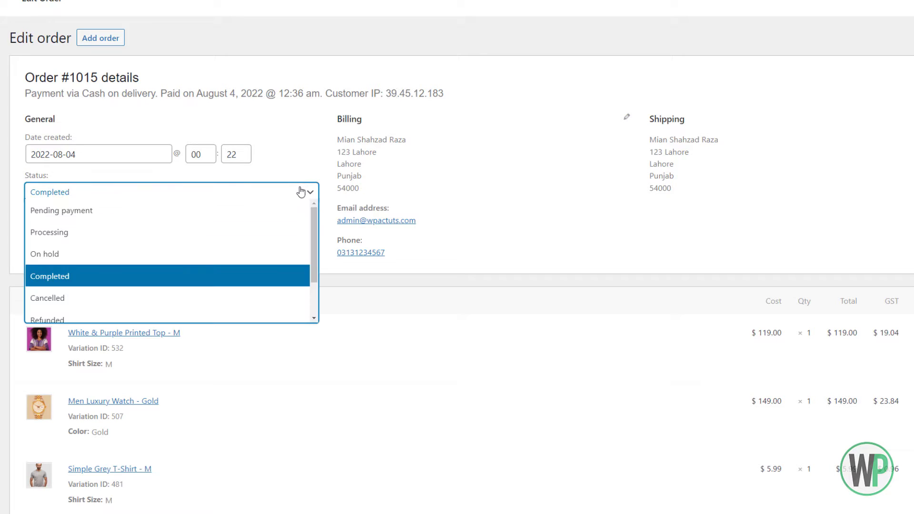
click(300, 92)
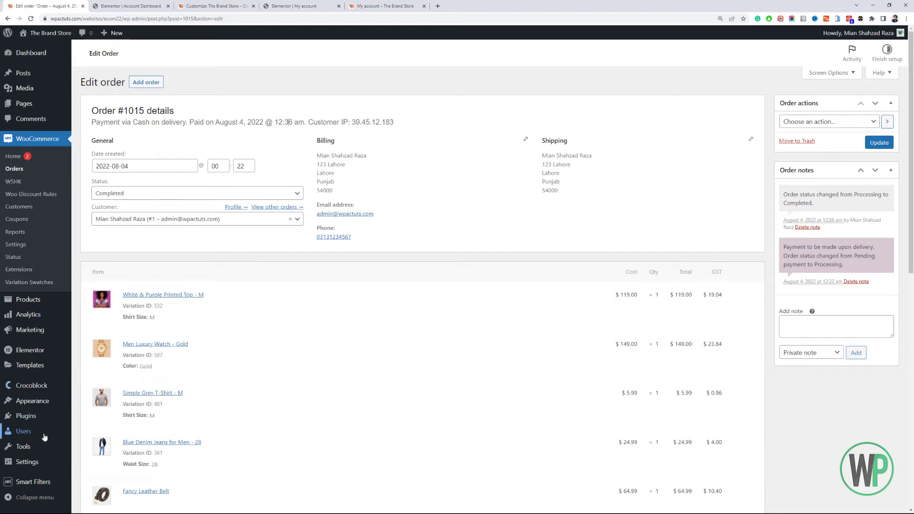
- Search the add-new-plugins directory for "custom statuses for woocommerce"
mouse_move(28, 416)
click(99, 432)
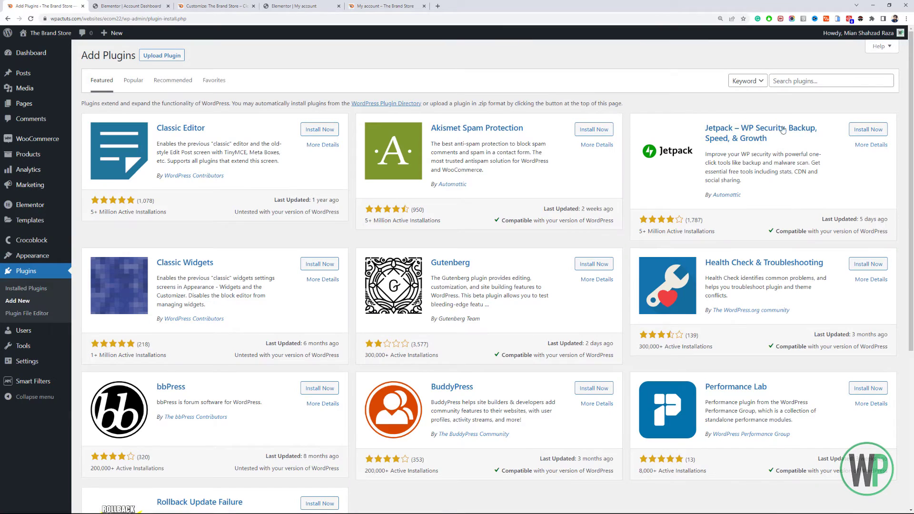
click(786, 82)
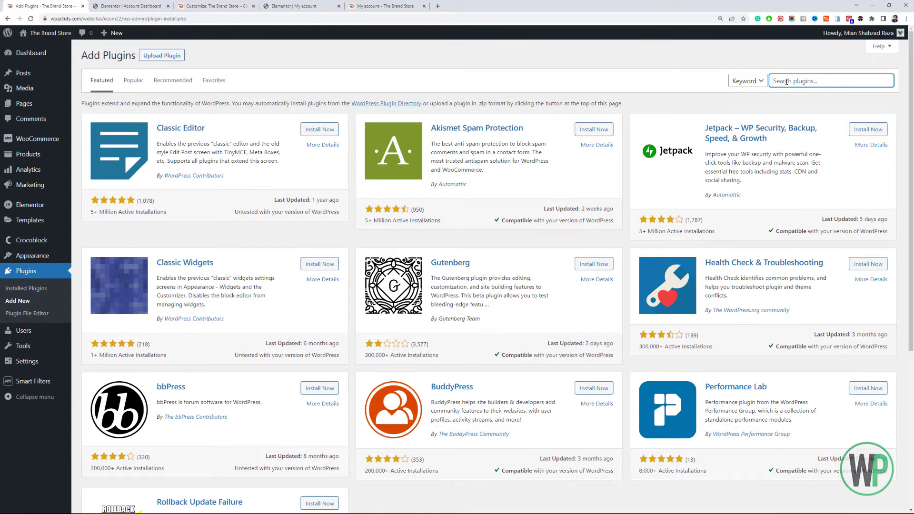
text(custom s)
text(tatuses )
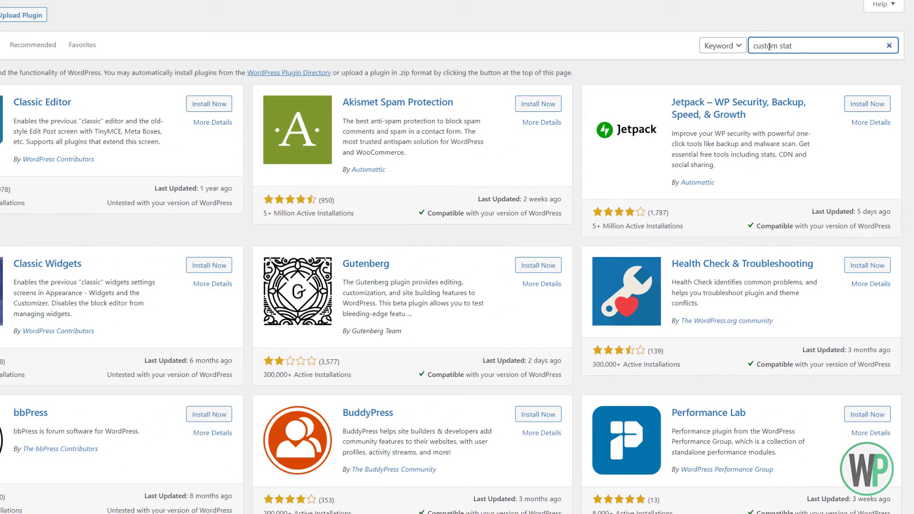
text(for woocommerce)
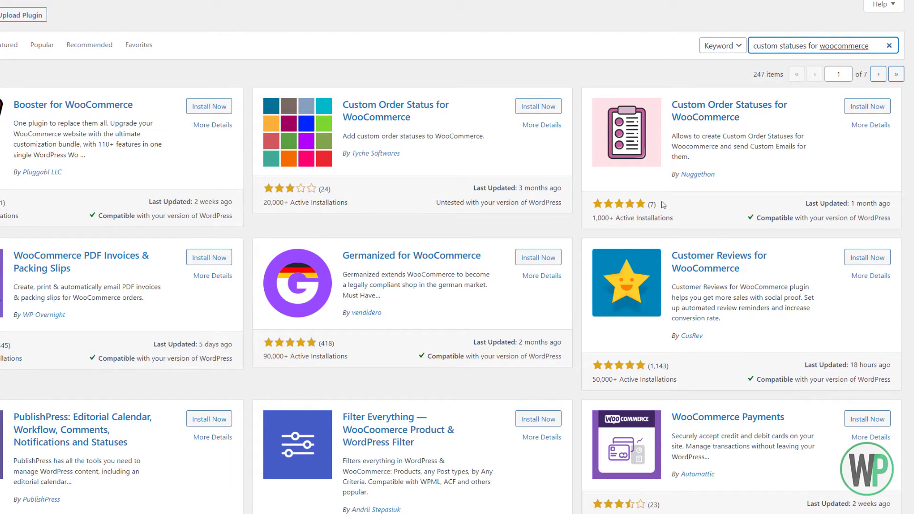
- Review the details of the Custom Order Statuses for WooCommerce plugin by Nuggethon and install it
click(868, 125)
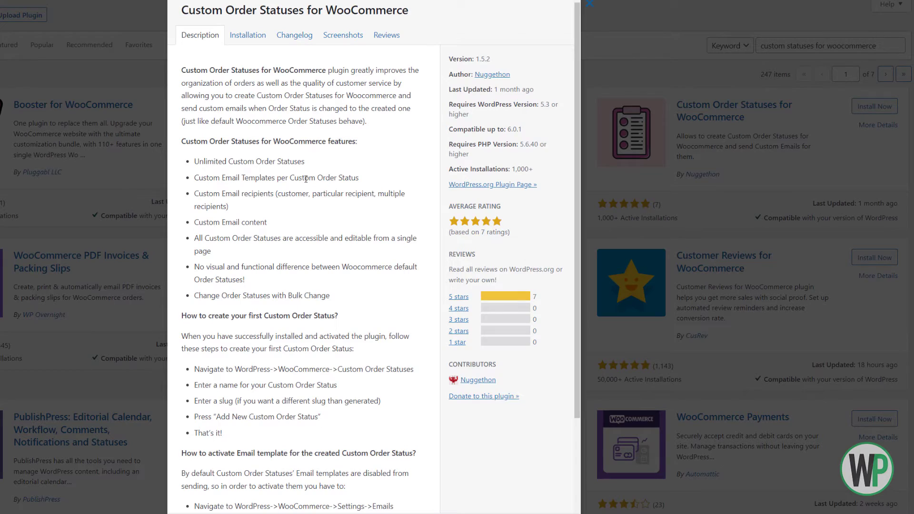
scroll(306, 178, down, 2)
scroll(306, 178, up, 2)
click(592, 6)
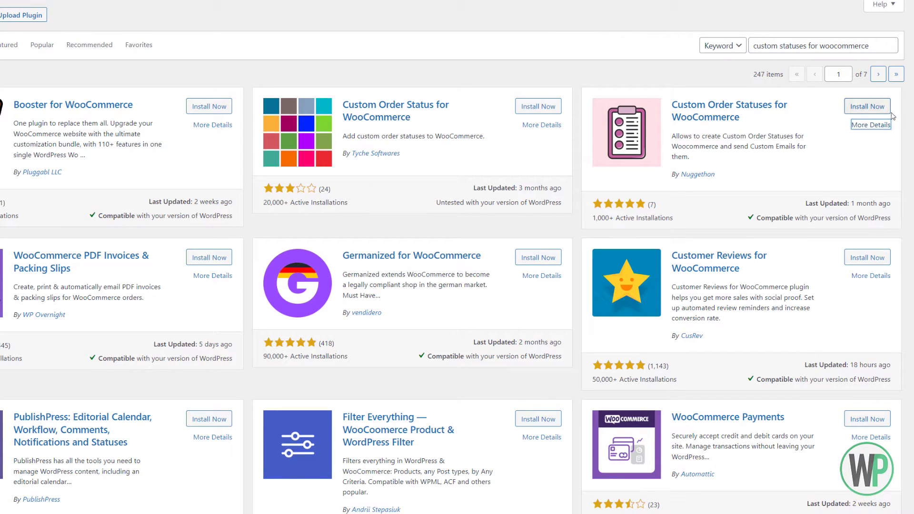
click(867, 106)
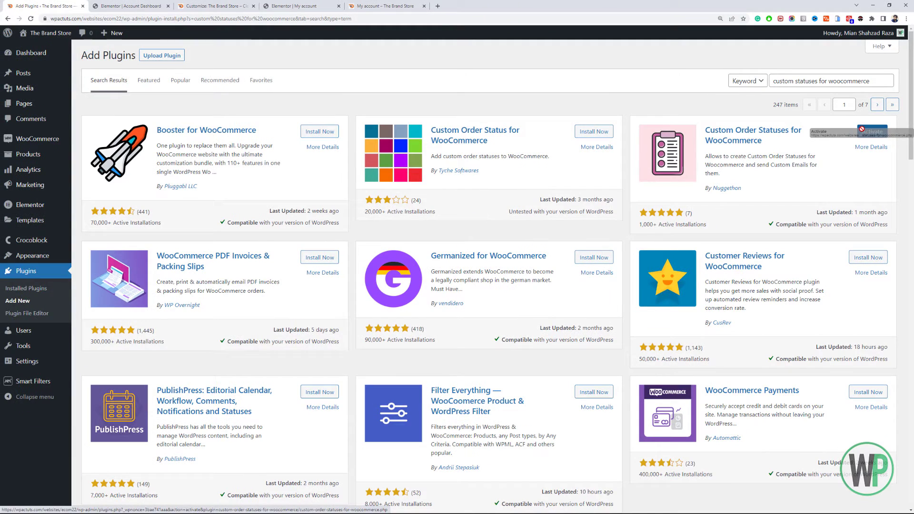
click(872, 120)
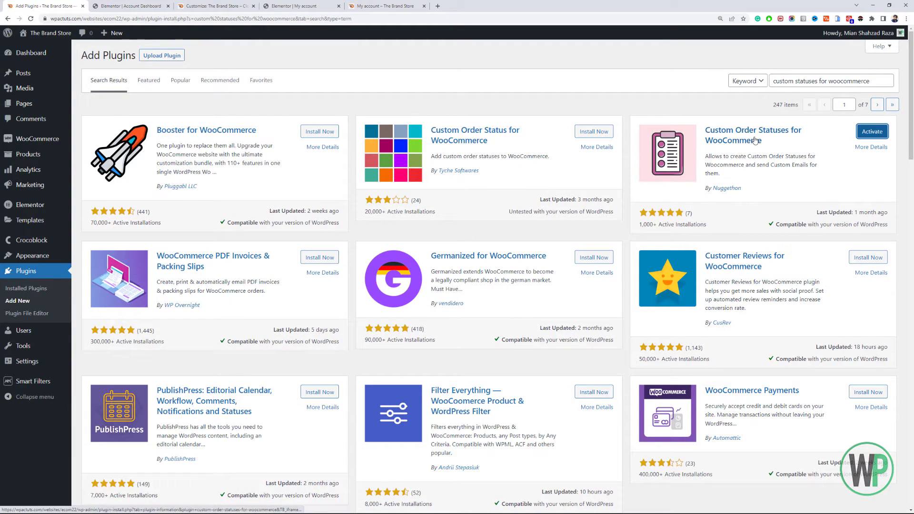
- Look up Custom Order Statuses for WooCommerce on Google, open its WordPress.org page, and activate the installed plugin on the site
drag(771, 142, 667, 136)
right_click(717, 134)
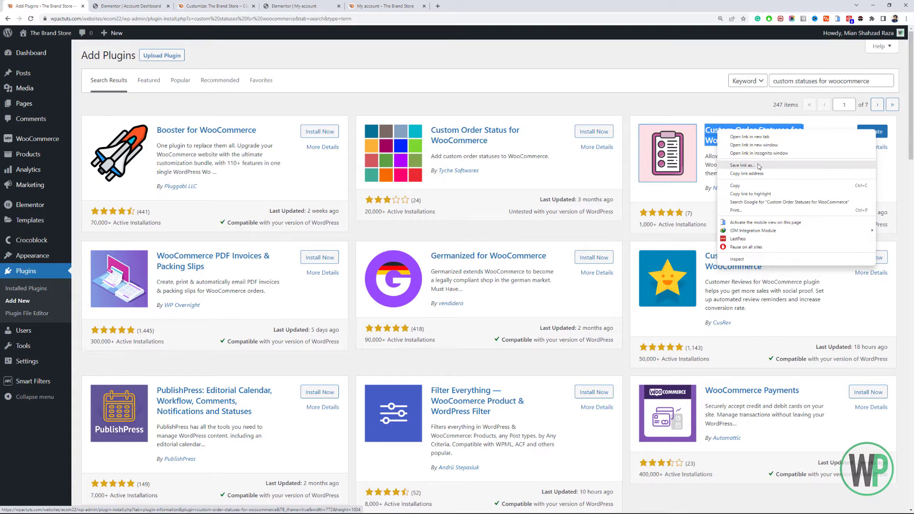
click(778, 202)
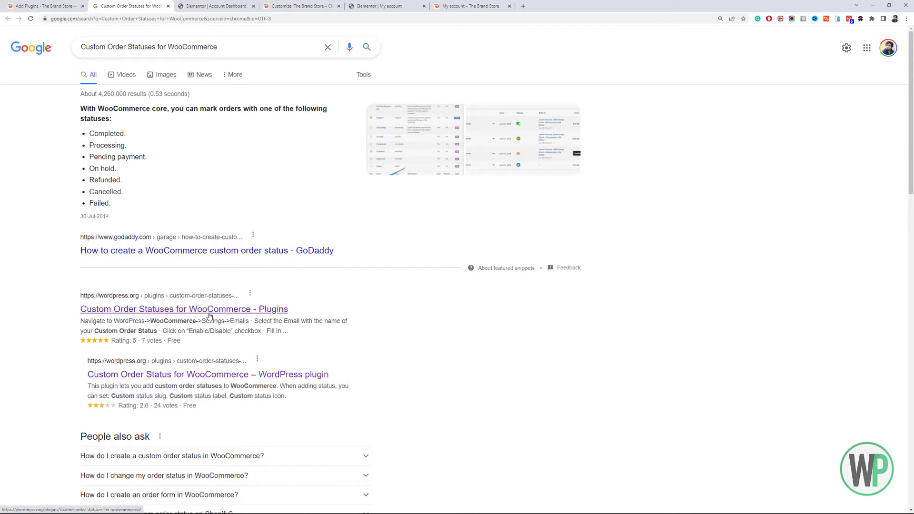
click(52, 4)
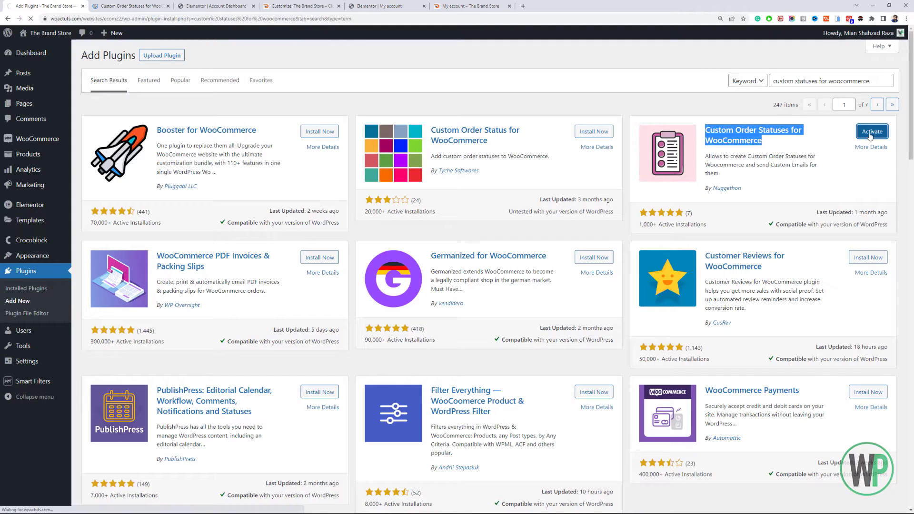
- Copy the plugin's WordPress.org page address into the Free Plugins list of resources.txt in Notepad
click(154, 6)
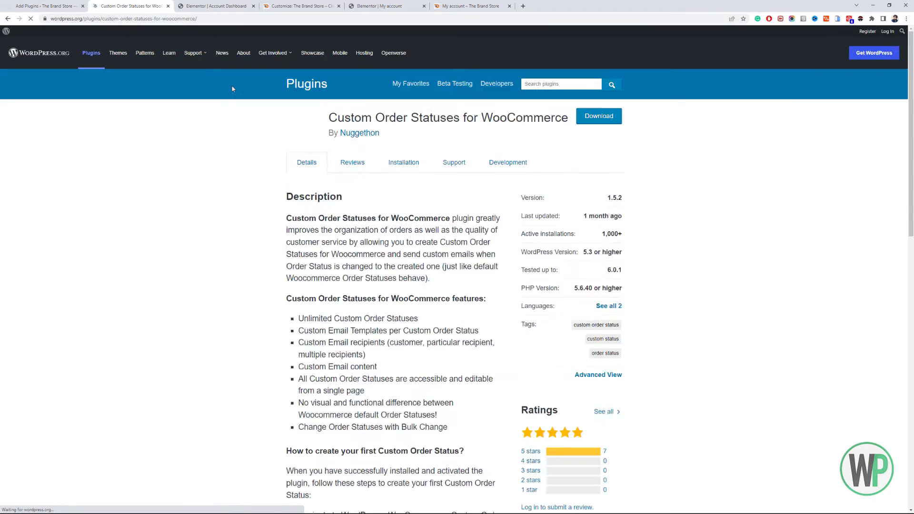
click(282, 22)
key(ctrl+c)
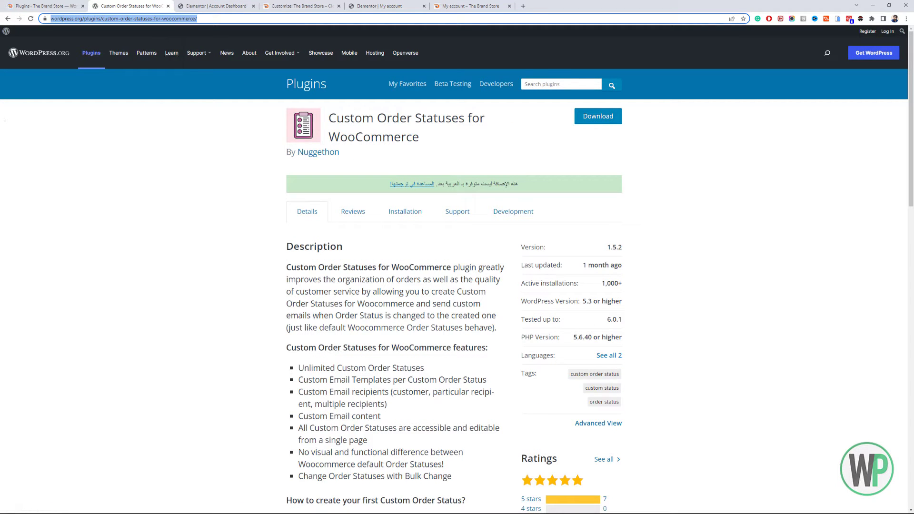
key(alt+Tab)
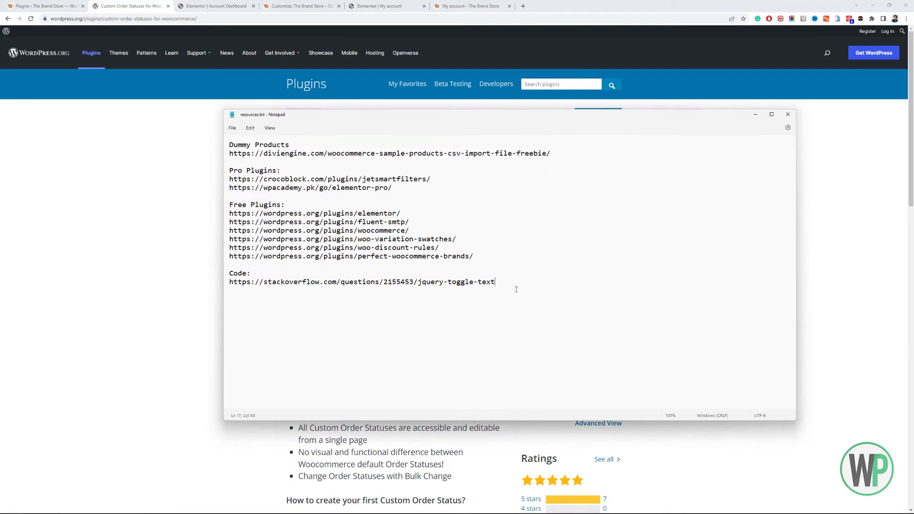
key(Return)
key(ctrl+v)
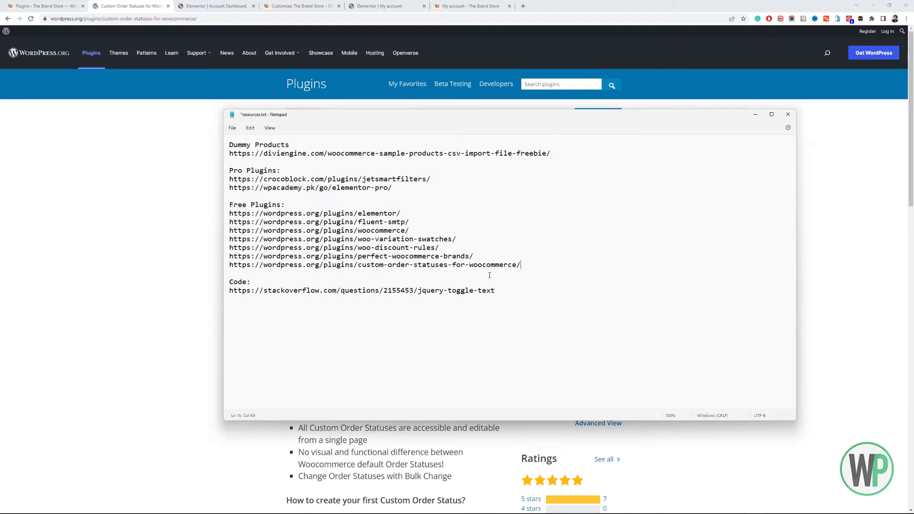
- Find Woo Shortcodes Kit among the installed plugins in the browser, search Google for its name, and open its WordPress.org page
click(45, 6)
scroll(252, 290, down, 3)
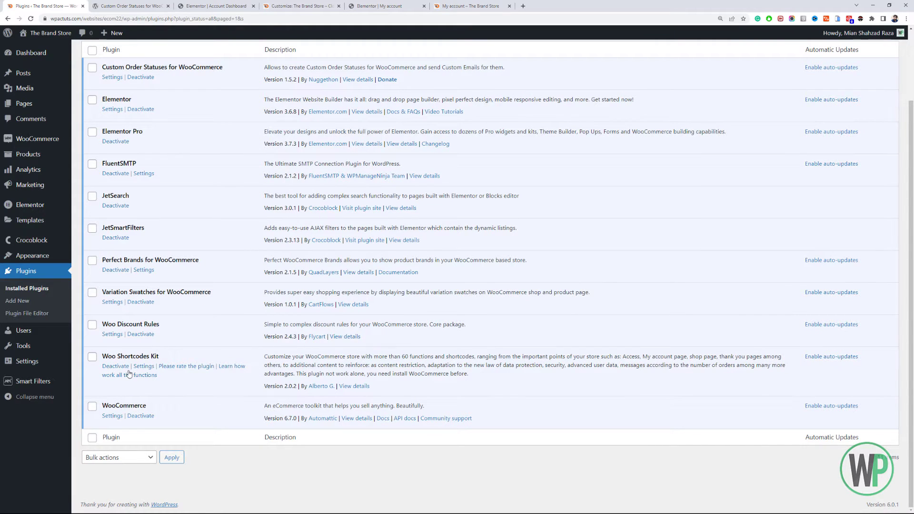
double_click(135, 357)
triple_click(135, 356)
right_click(135, 356)
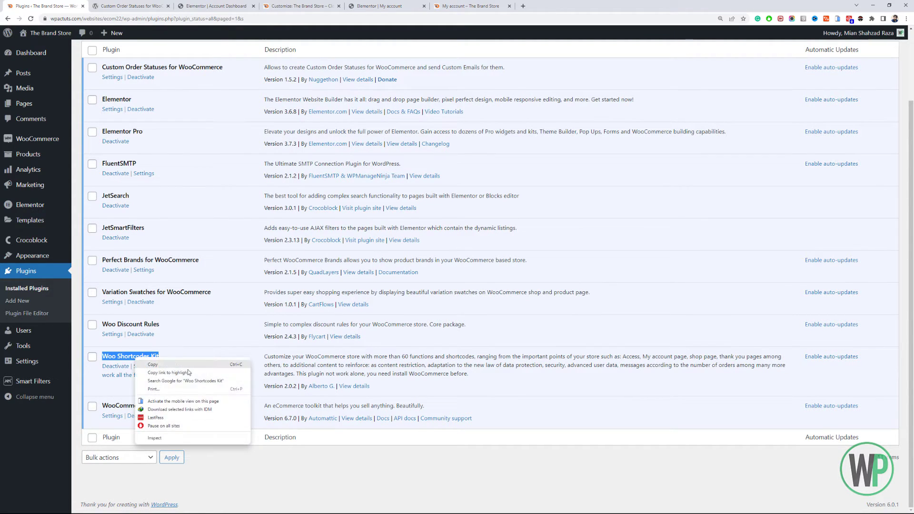
click(148, 367)
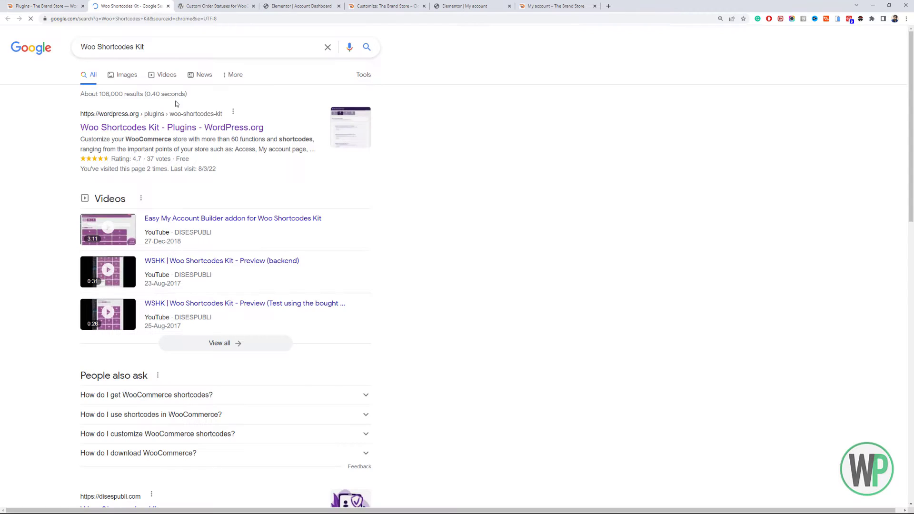
- Add the Woo Shortcodes Kit page address on a new line of the Free Plugins list in resources.txt, closing its browser page
click(135, 19)
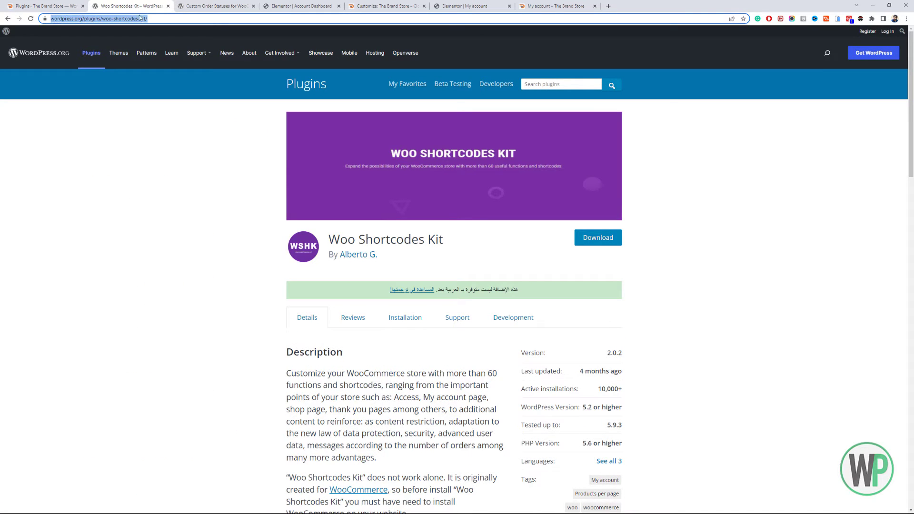
click(168, 5)
key(alt+Tab)
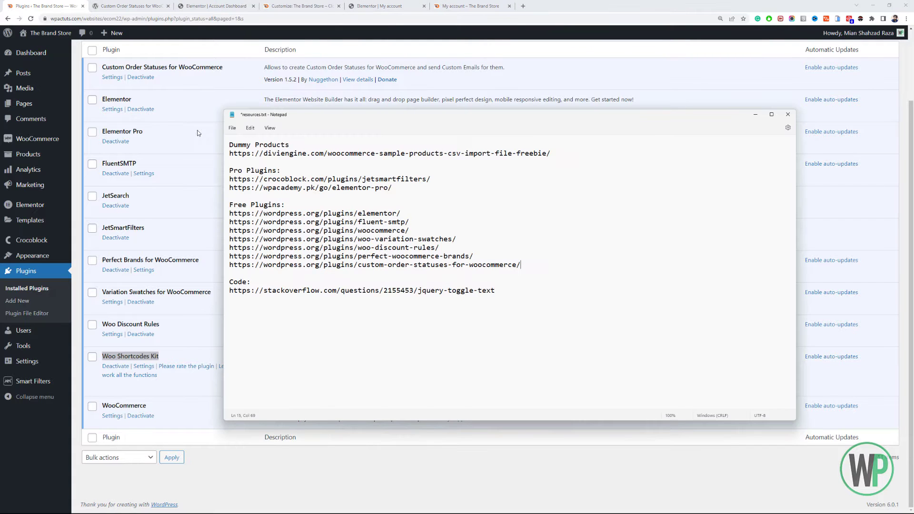
key(Return)
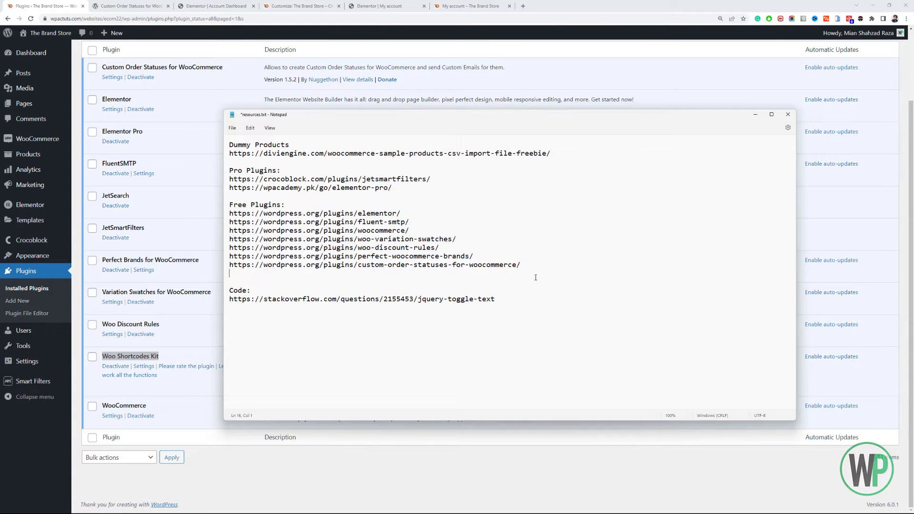
key(ctrl+v)
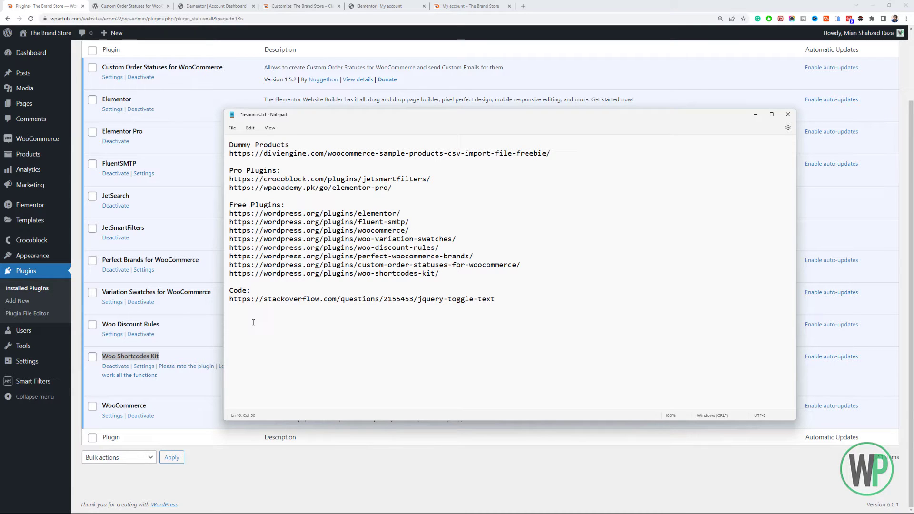
- Close the browser pages for the Elementor My Account editor, the Account Dashboard template, and the WordPress.org plugin, keeping the others open
click(468, 6)
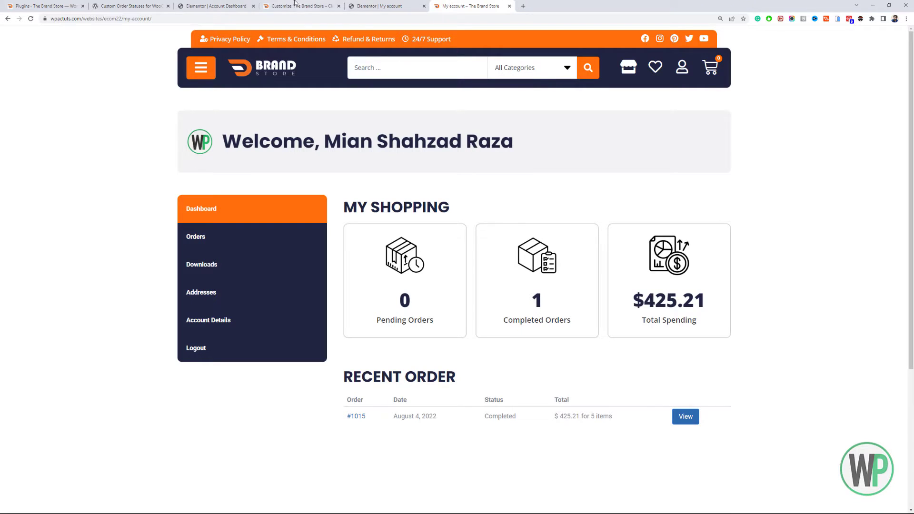
click(413, 4)
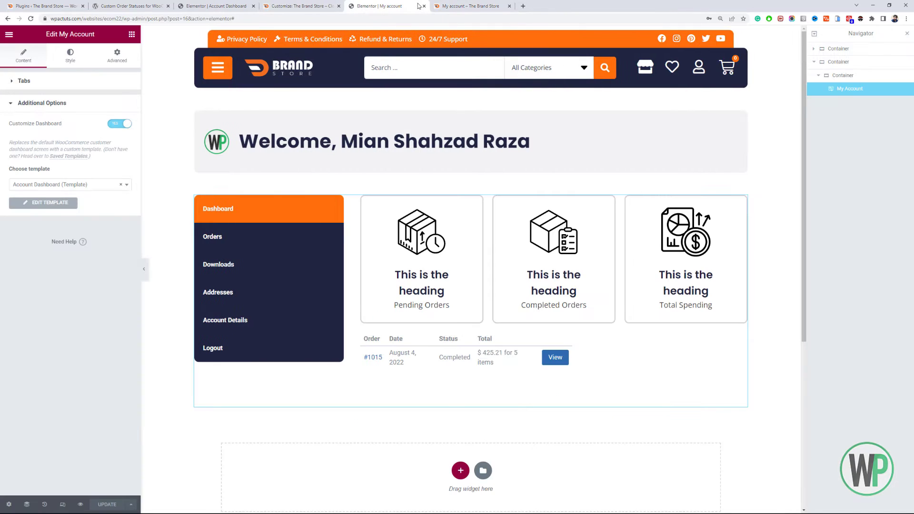
click(424, 5)
click(318, 3)
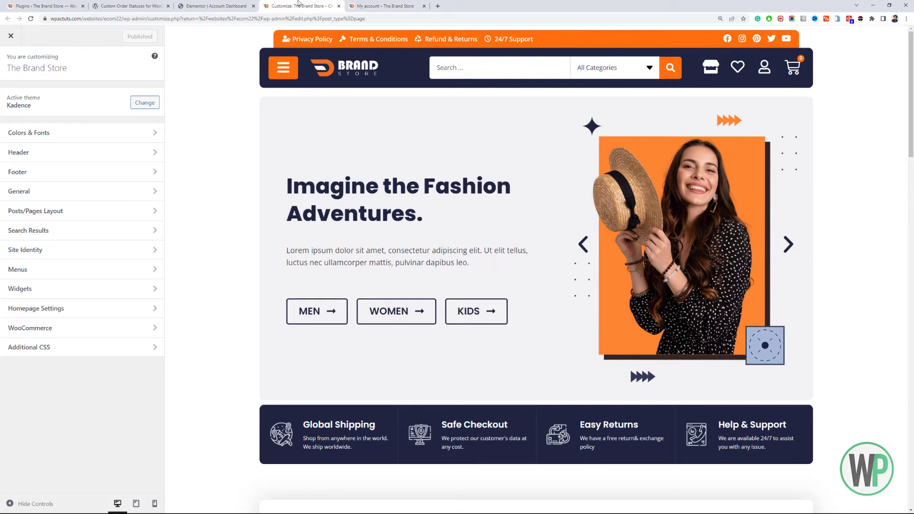
drag(299, 3, 247, 3)
click(305, 3)
click(338, 6)
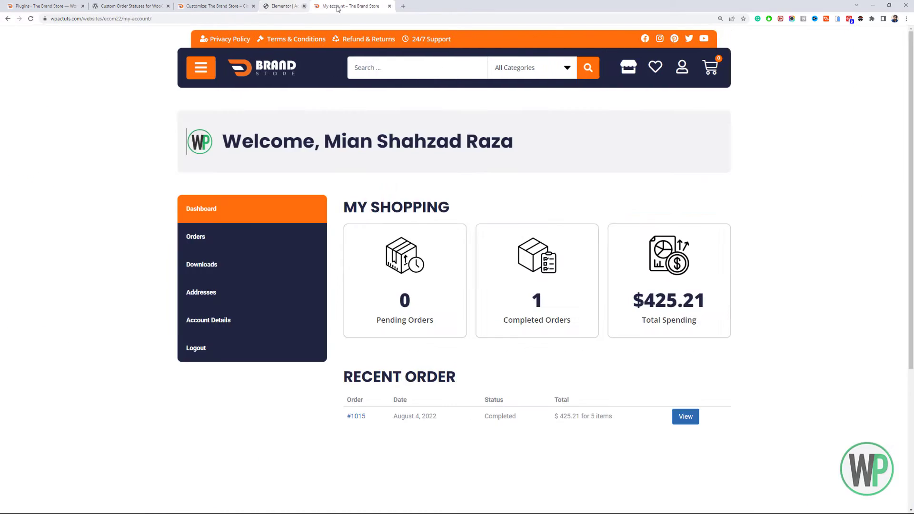
click(117, 4)
click(167, 5)
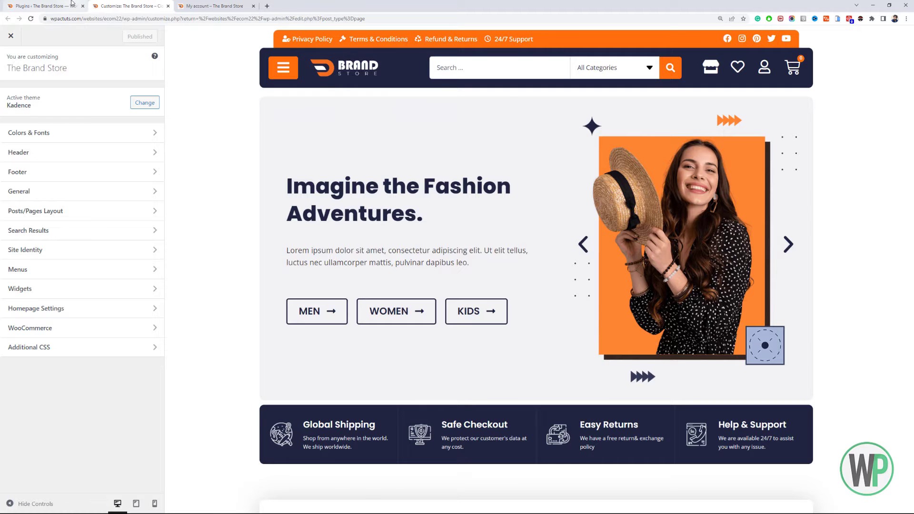
- Open the Custom Order Statuses settings of WooCommerce in the store's WordPress admin
click(72, 3)
mouse_move(66, 137)
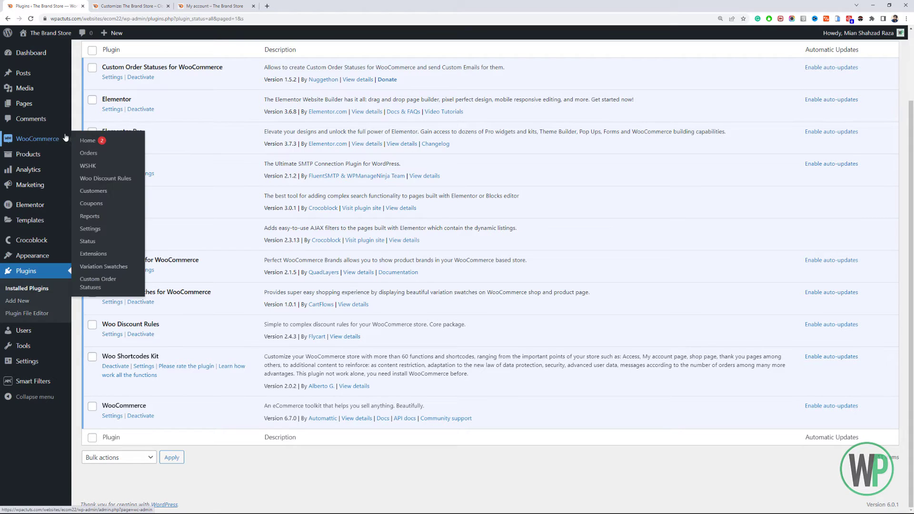
click(123, 254)
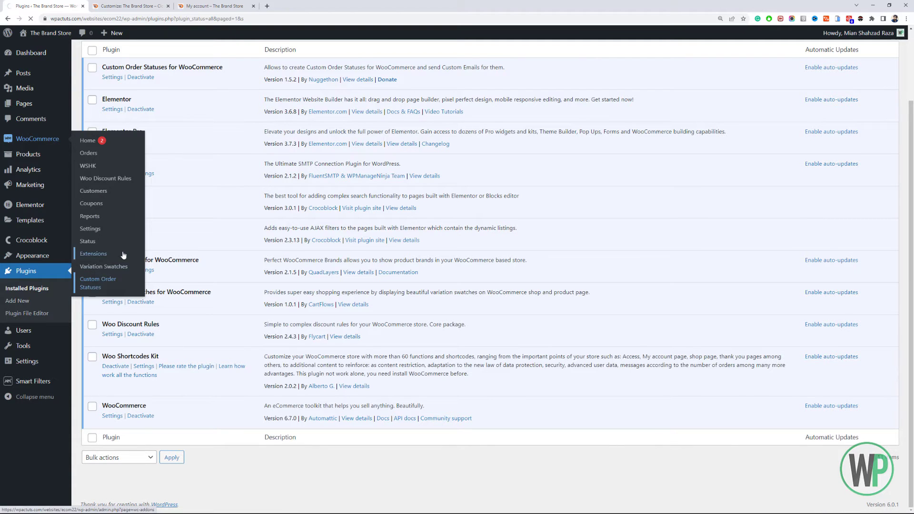
click(97, 282)
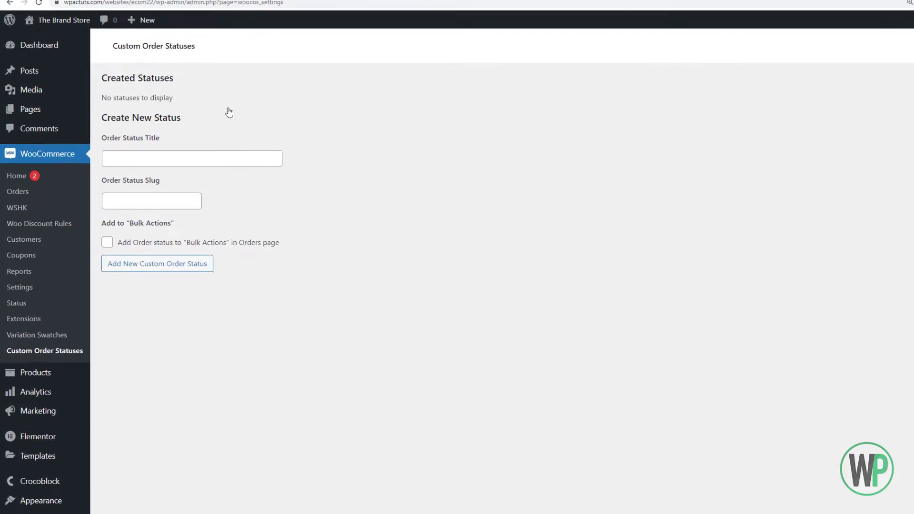
- Create a new custom order status titled "In Transit" with the slug in-transit
click(159, 147)
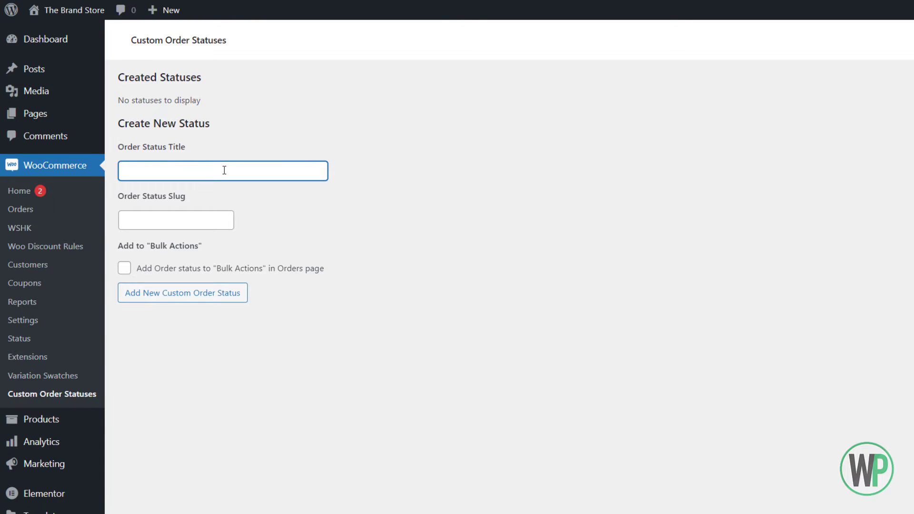
key(BackSpace)
text(In Transit)
click(177, 299)
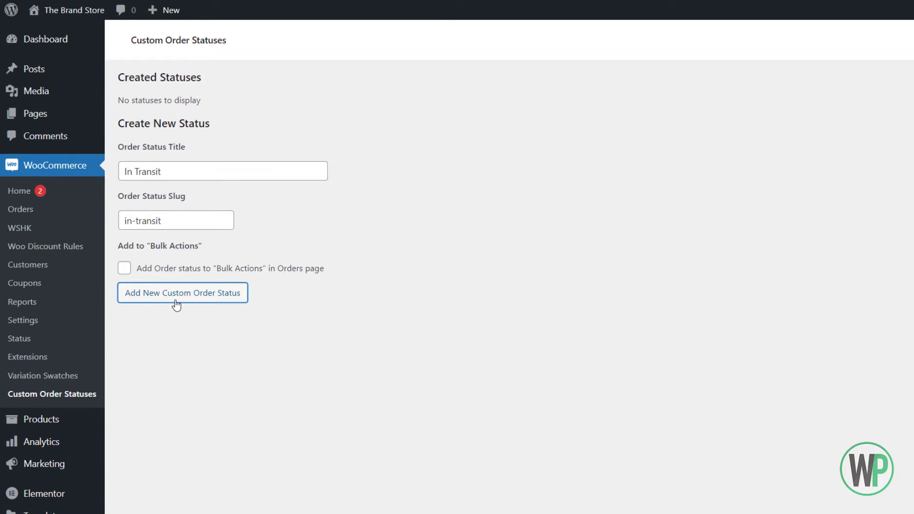
- Create another custom order status titled "Delivery Failed" with the slug delivery-failed
click(214, 170)
text(Delivery Fa)
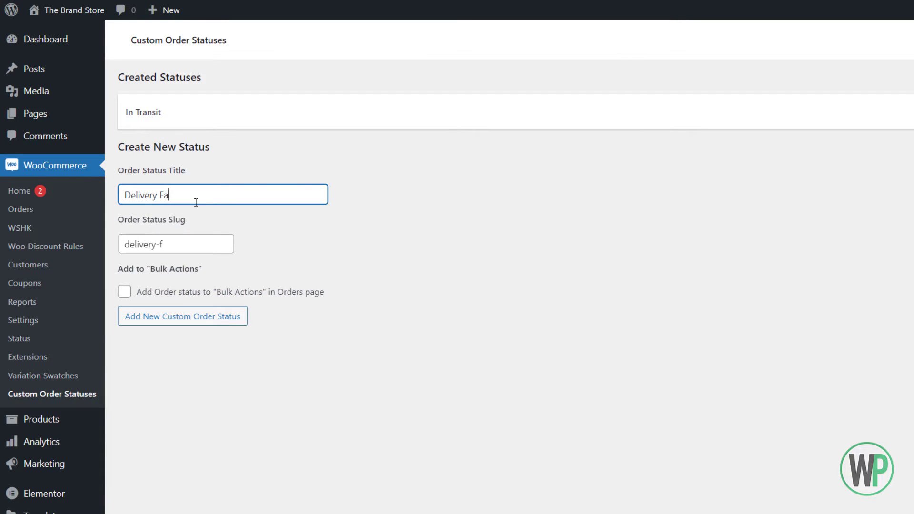
text(ileed)
key(BackSpace)
click(215, 315)
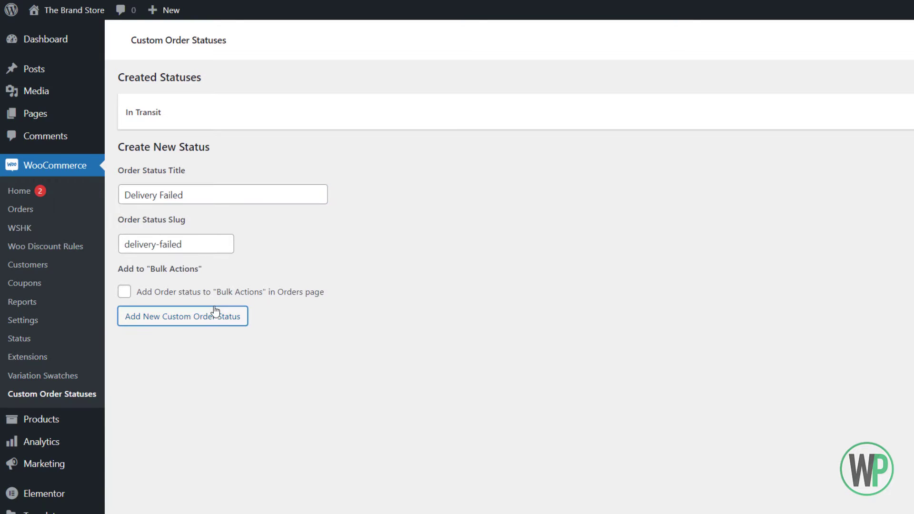
- Create a third custom order status titled "Delivered" with the slug delivered
click(219, 194)
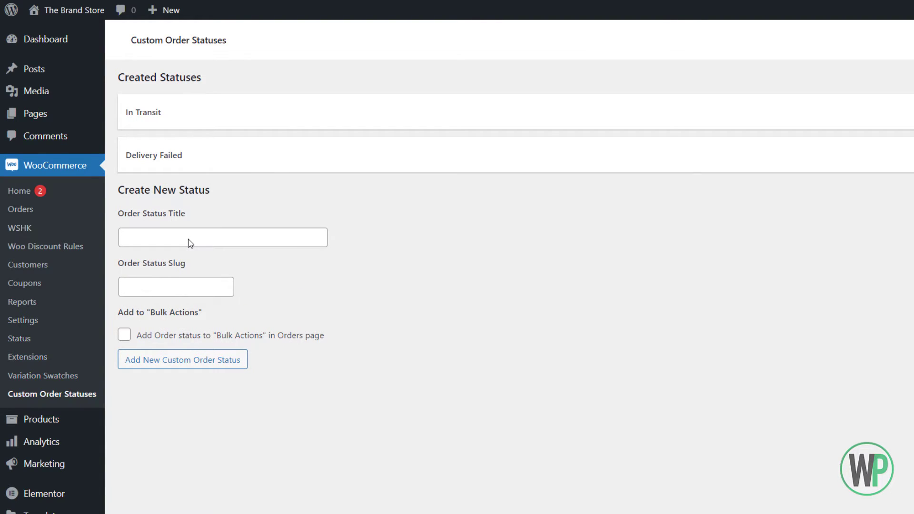
click(188, 239)
text(D)
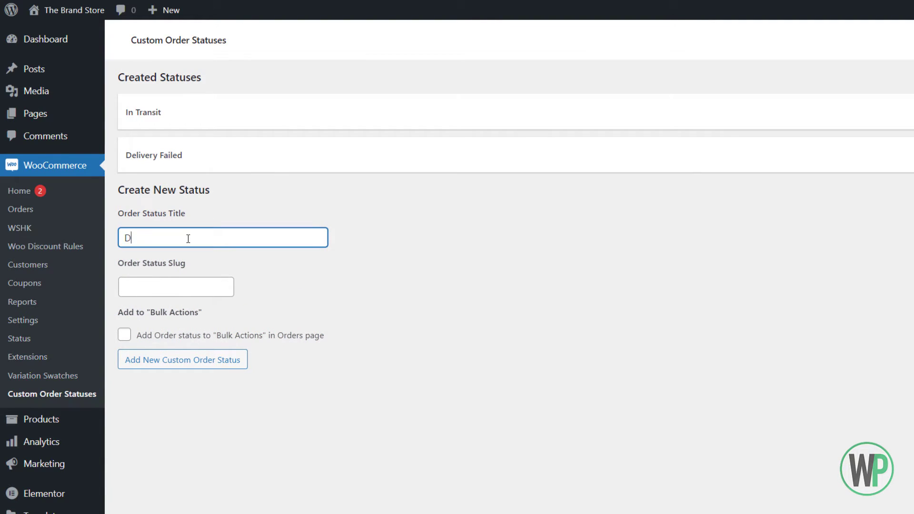
text(elivered)
key(Tab)
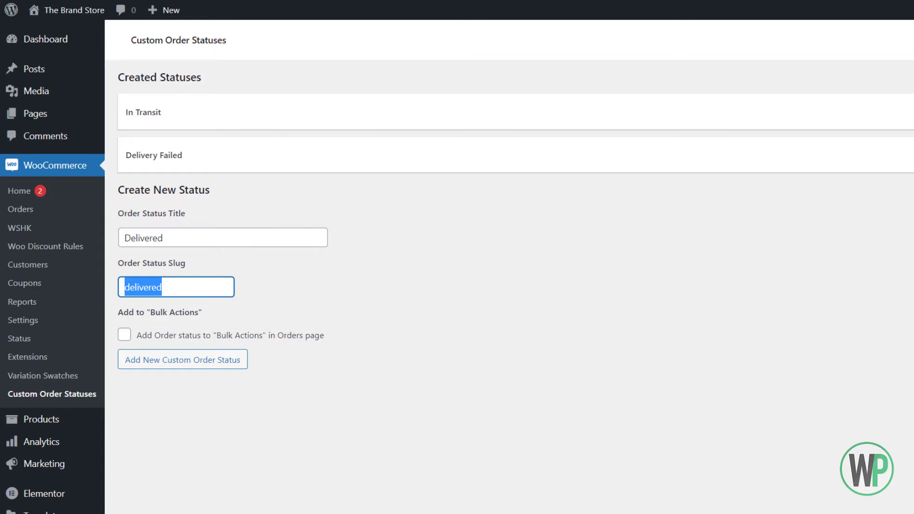
click(188, 365)
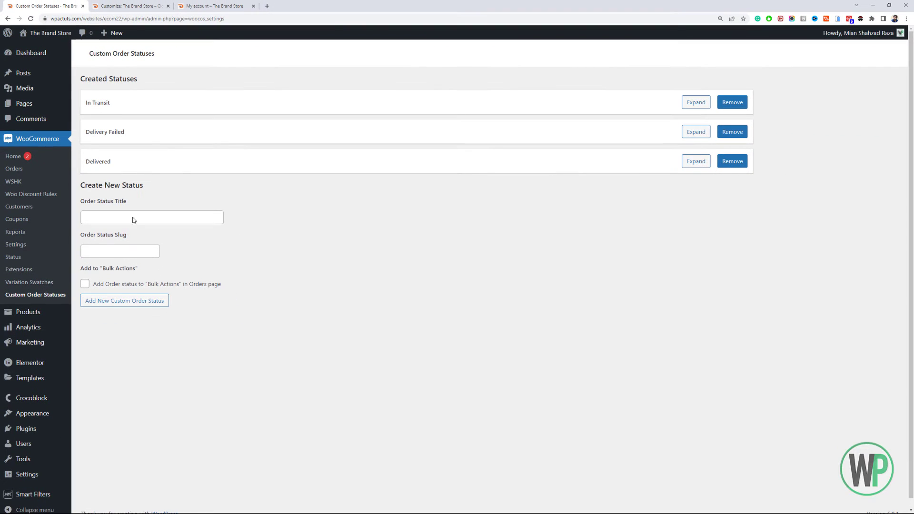
- Add the In Transit status to the Bulk Actions of the Orders page and update it
click(685, 107)
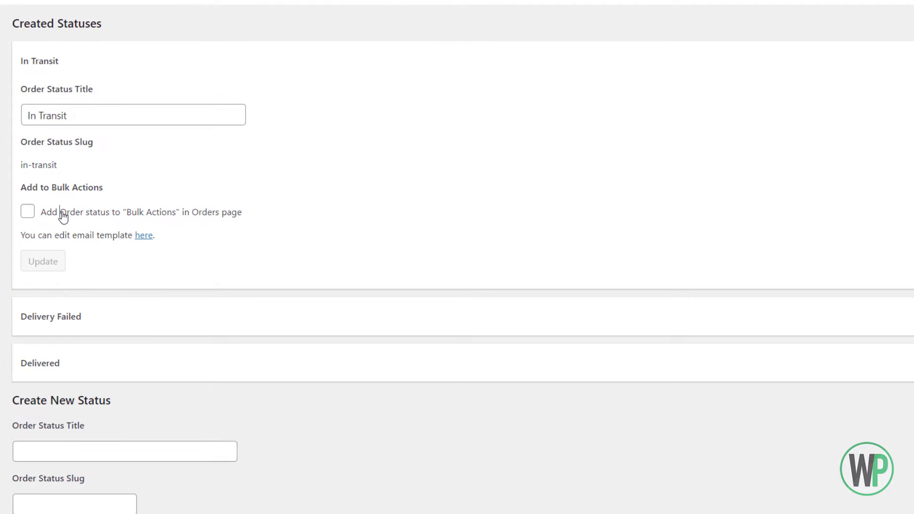
click(27, 211)
click(41, 275)
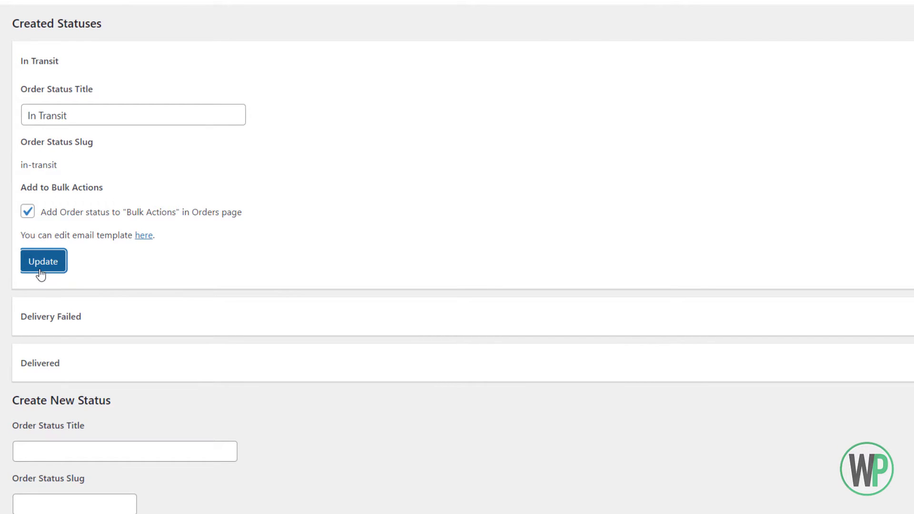
- Enable the Bulk Actions option for the Delivery Failed status and save the update
click(472, 336)
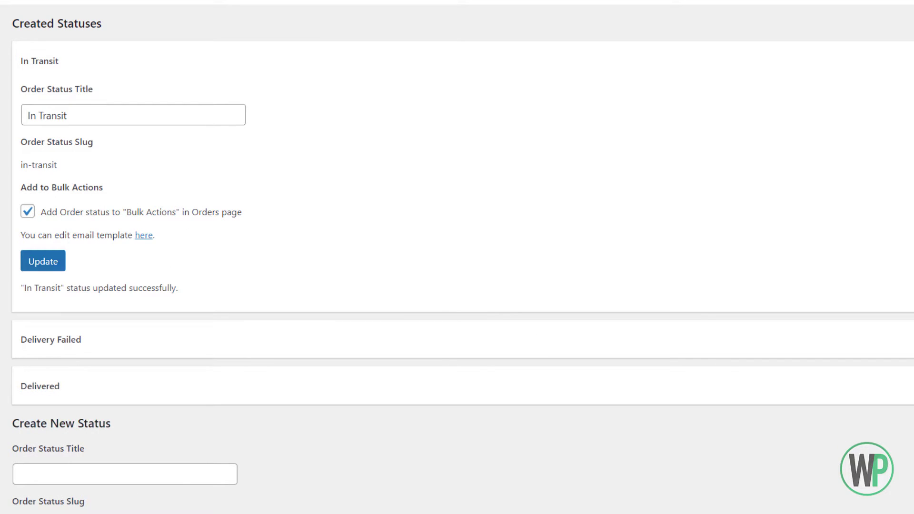
click(540, 339)
scroll(102, 395, down, 3)
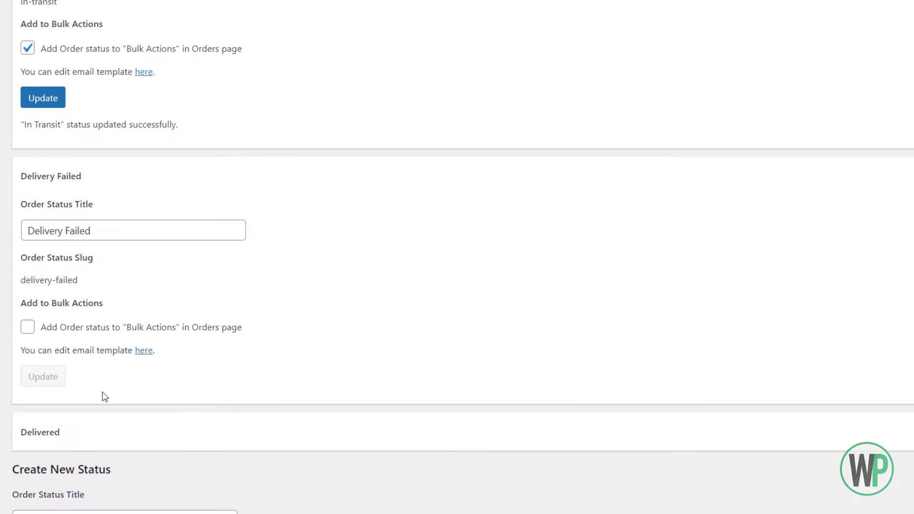
click(28, 327)
click(42, 377)
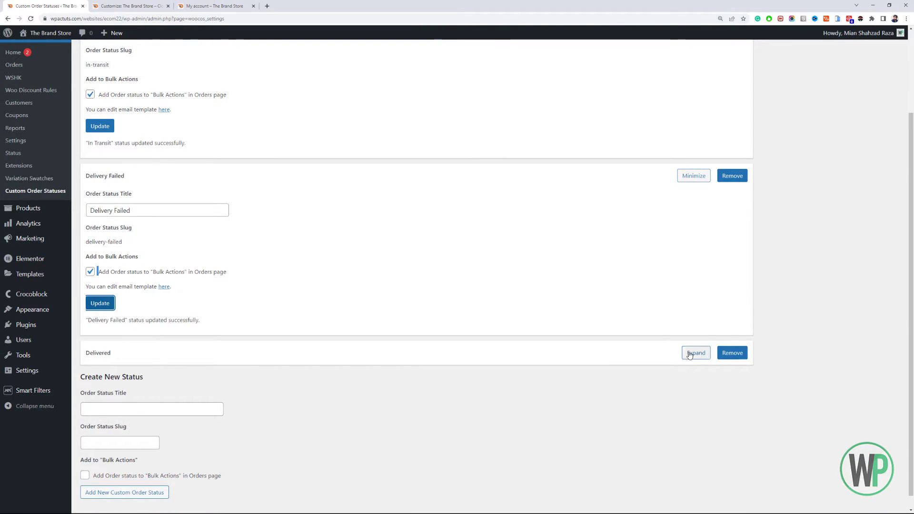
- Expand the Delivered status, include it in the Orders page Bulk Actions, and update it
click(696, 350)
scroll(165, 338, down, 3)
scroll(93, 306, up, 2)
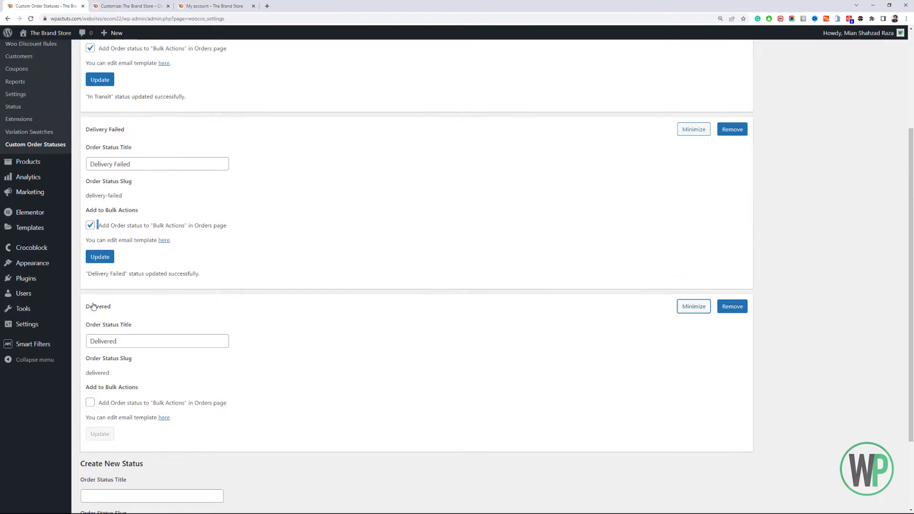
click(92, 306)
click(91, 409)
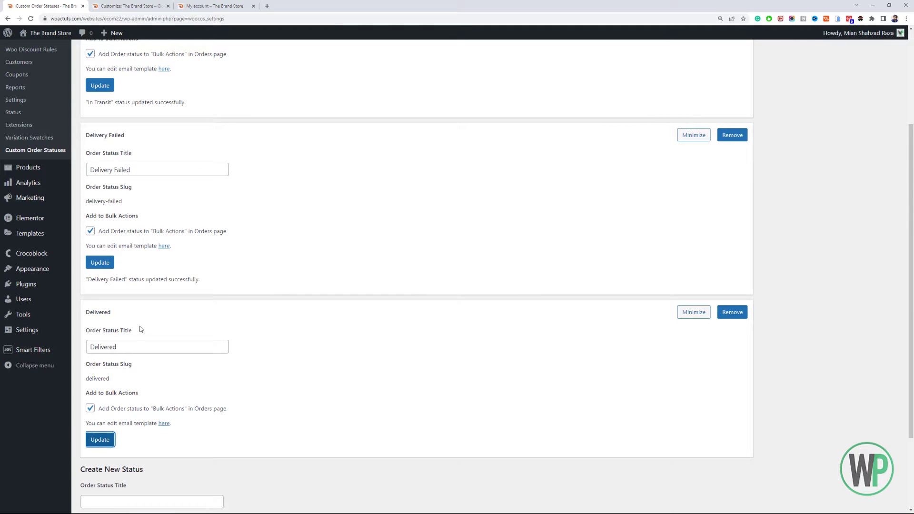
- Open the existing order from the WooCommerce orders list and check its status choices for the custom statuses without changing the order
scroll(45, 114, up, 3)
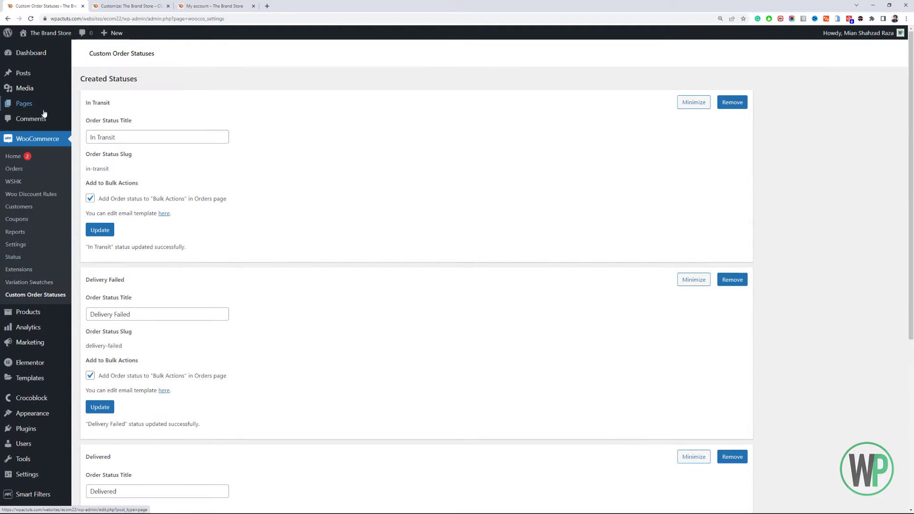
click(42, 169)
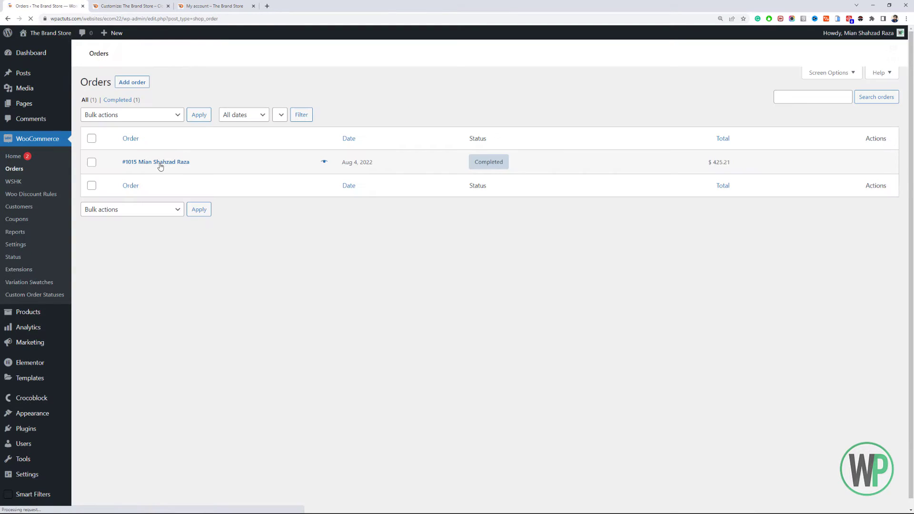
click(159, 164)
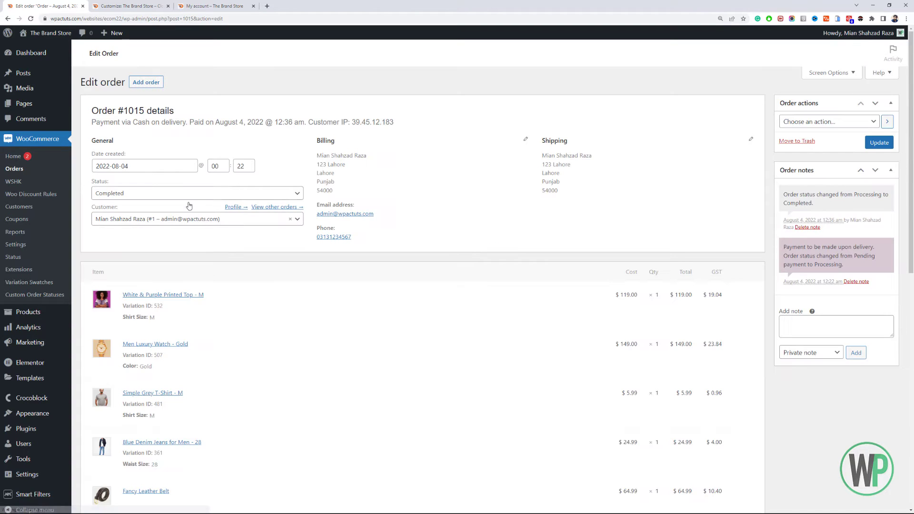
click(190, 197)
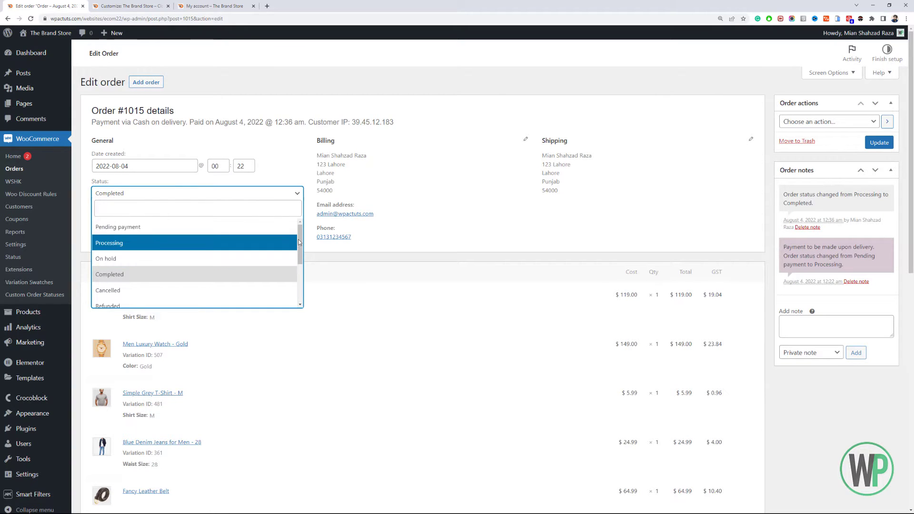
scroll(299, 241, down, 1)
scroll(301, 244, down, 3)
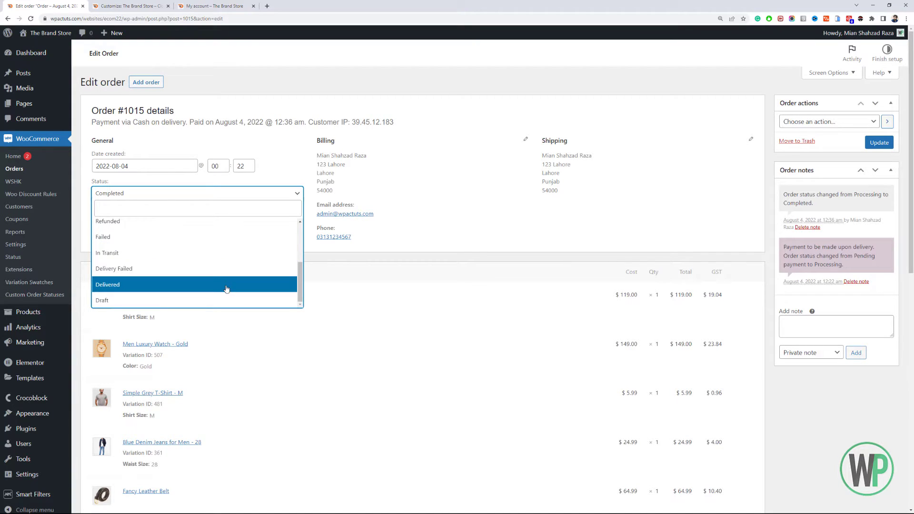
mouse_move(299, 283)
mouse_down()
mouse_move(300, 242)
mouse_move(301, 296)
mouse_up()
click(316, 96)
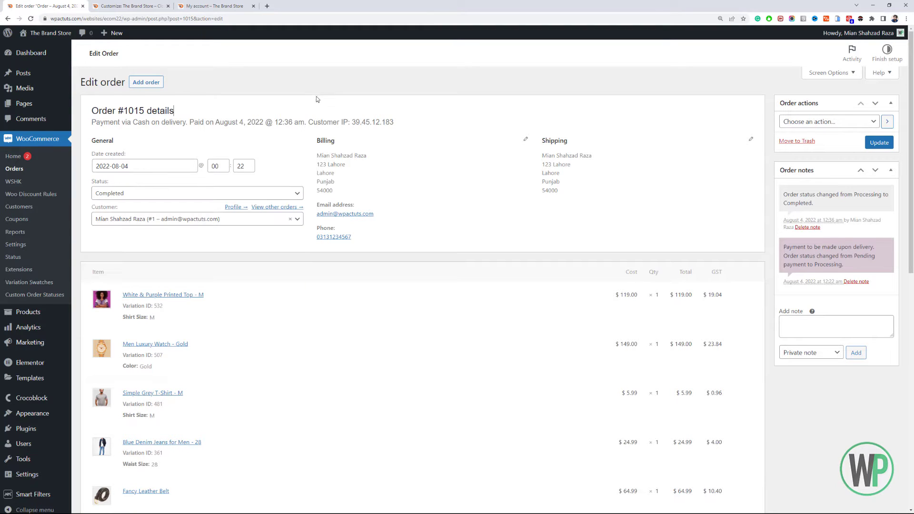
click(235, 58)
key(F5)
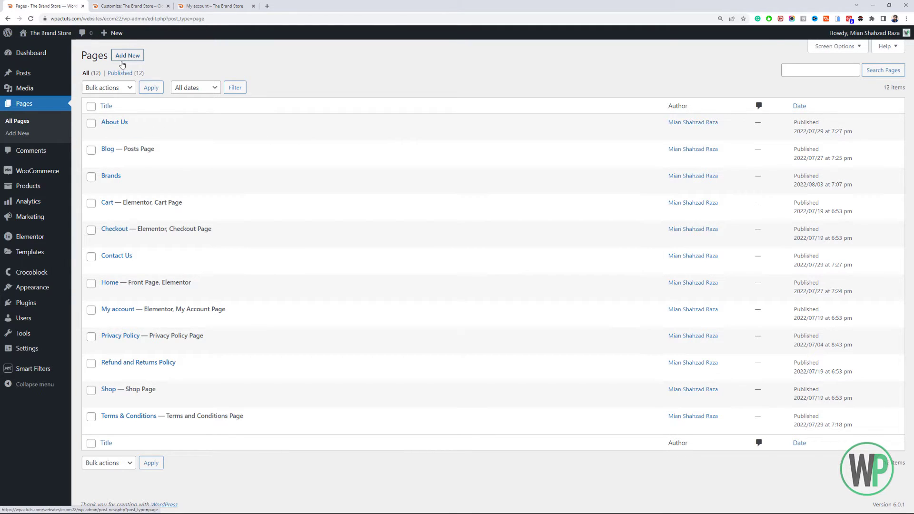
- Start a new page from the Pages list in a separate browser tab and title it "Order Tracking"
key(ctrl+plus)
key(ctrl+plus)
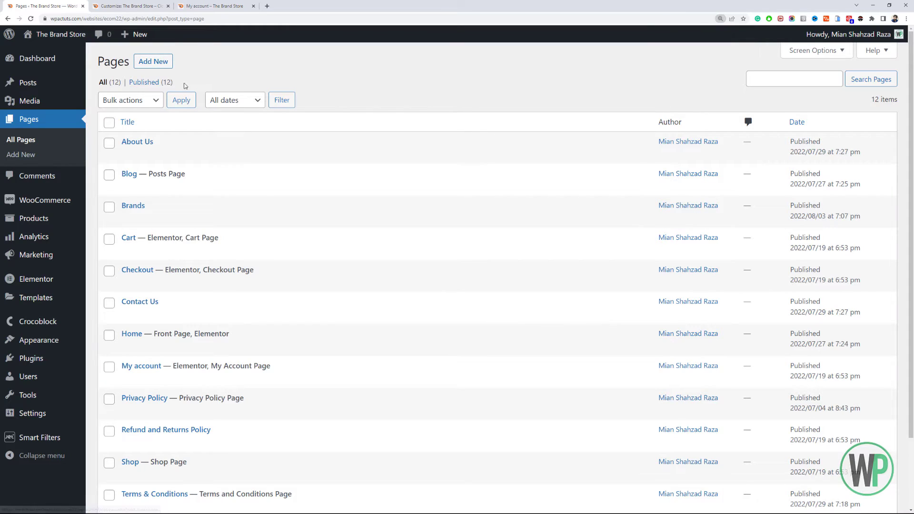
key(ctrl+minus)
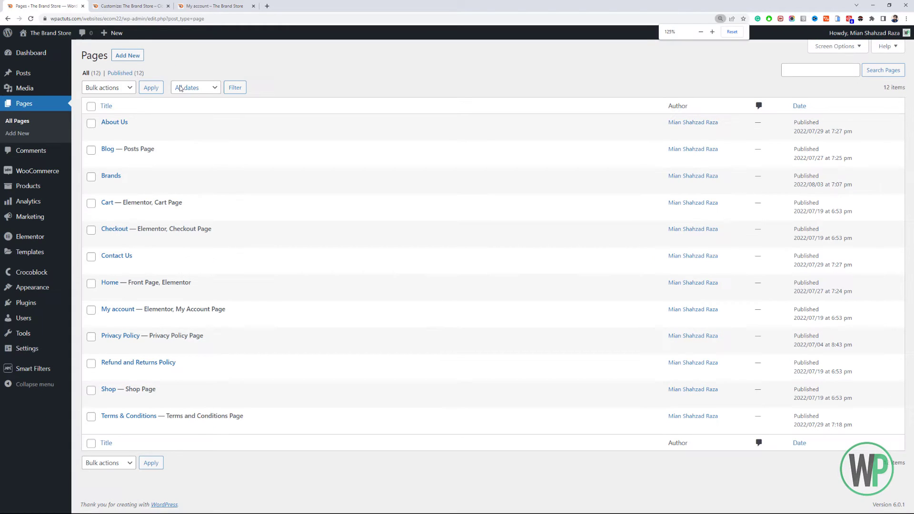
middle_click(138, 55)
click(126, 3)
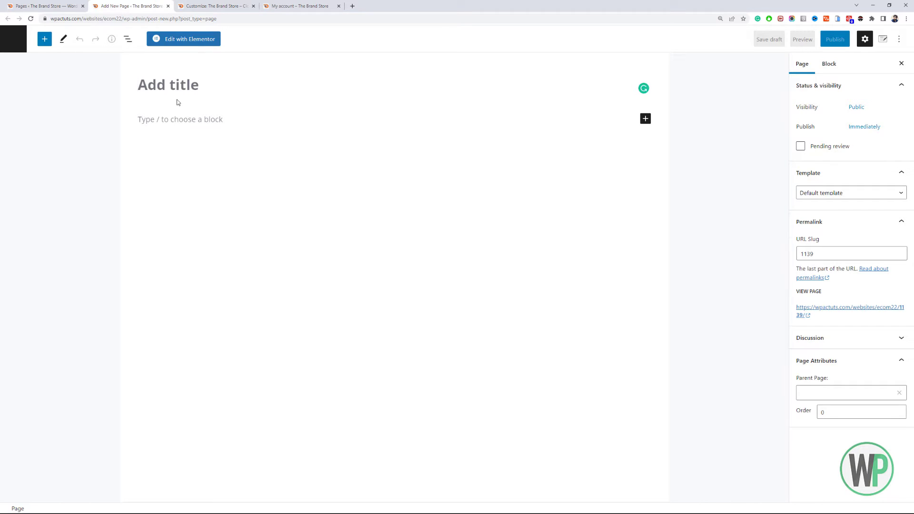
text(Track O)
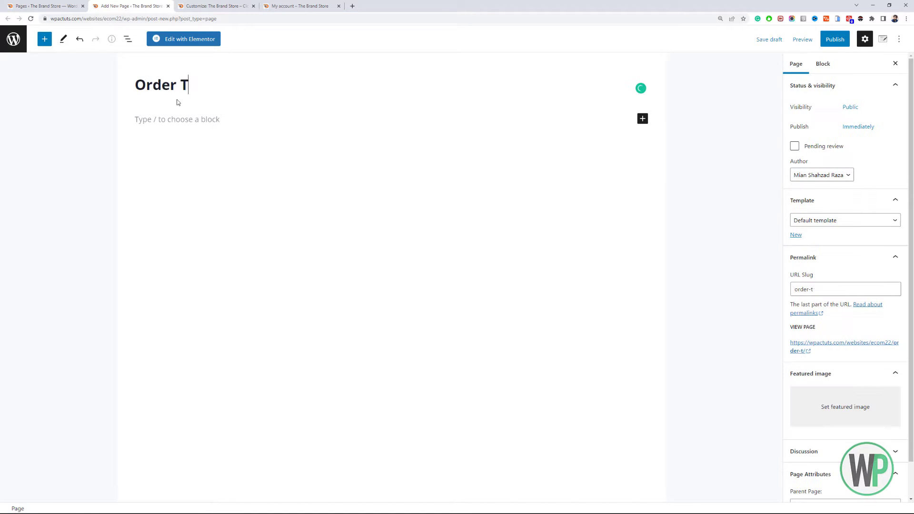
text(racking)
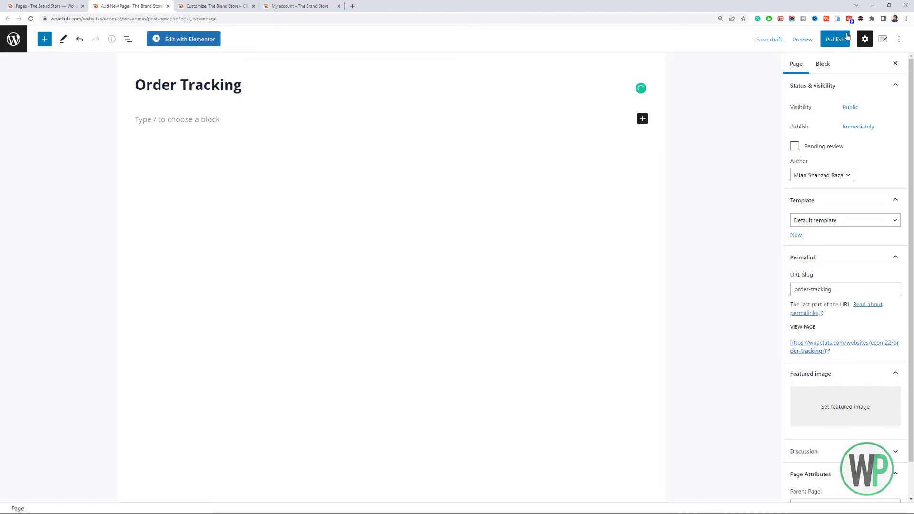
- Publish the Order Tracking page with the default template kept, and return to the Pages list
click(857, 220)
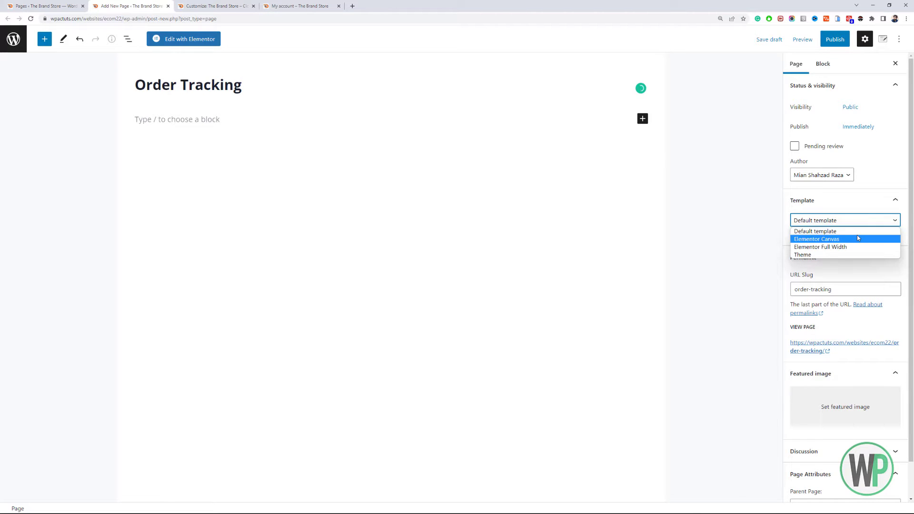
click(772, 209)
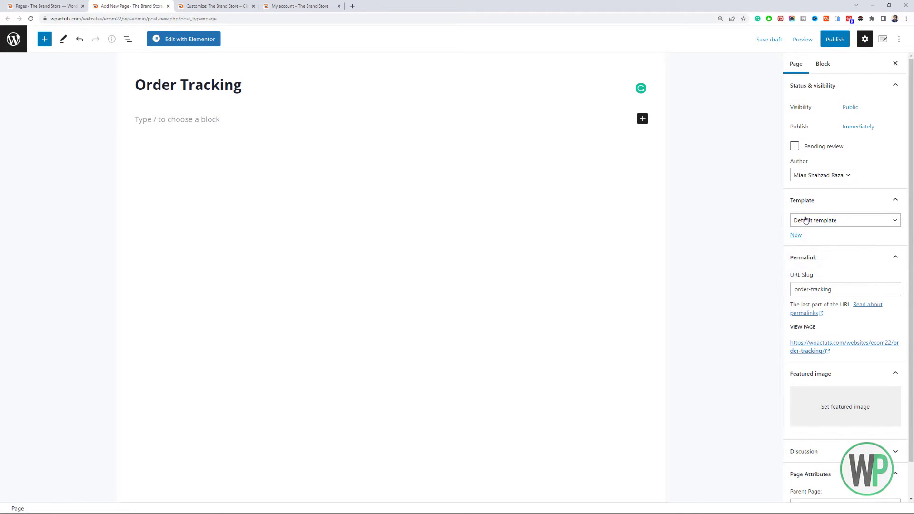
click(833, 39)
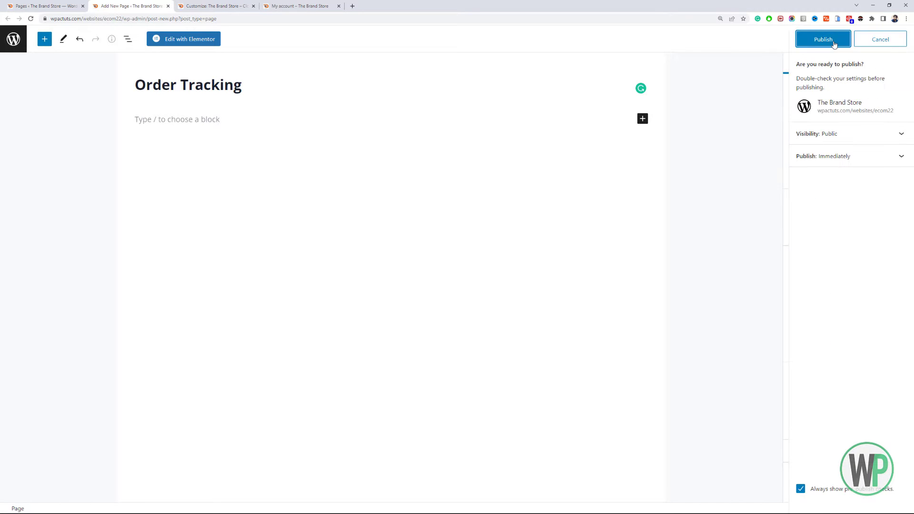
click(824, 39)
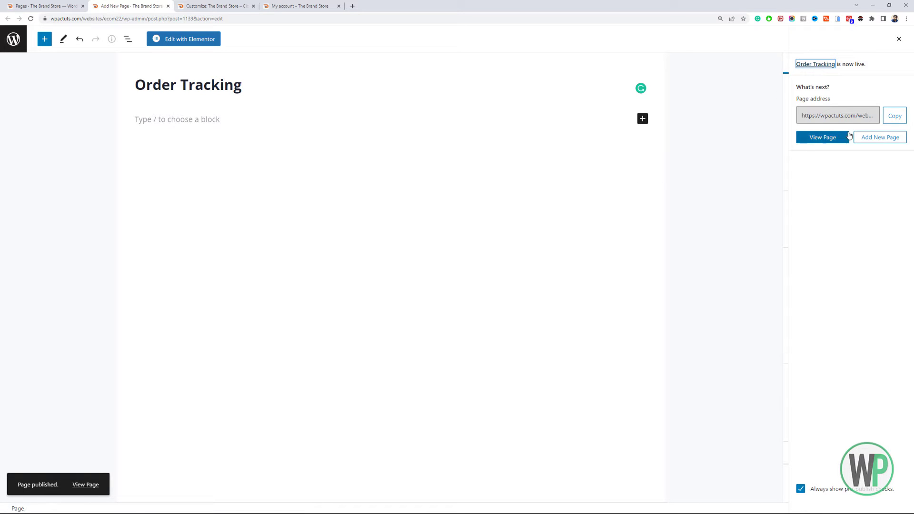
click(71, 6)
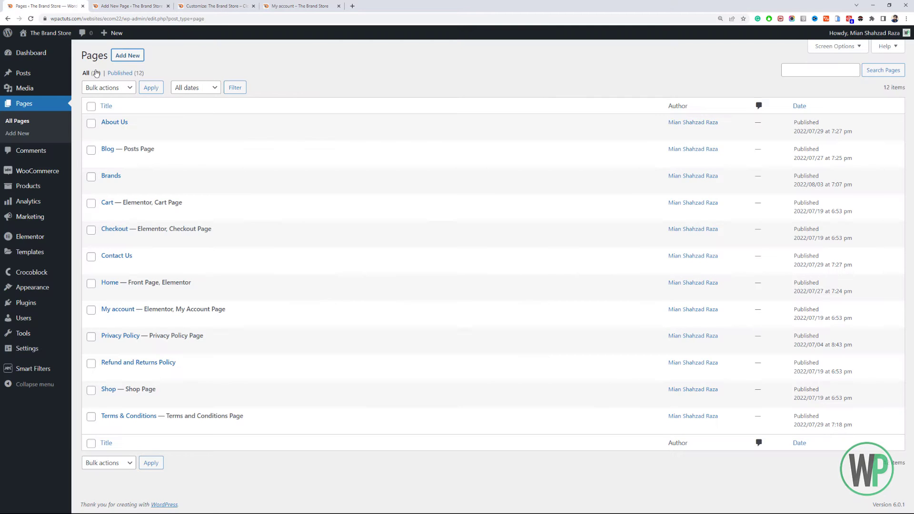
- Start another new page in a separate browser tab and open the Order Tracking page in the Elementor editor
middle_click(122, 58)
click(137, 6)
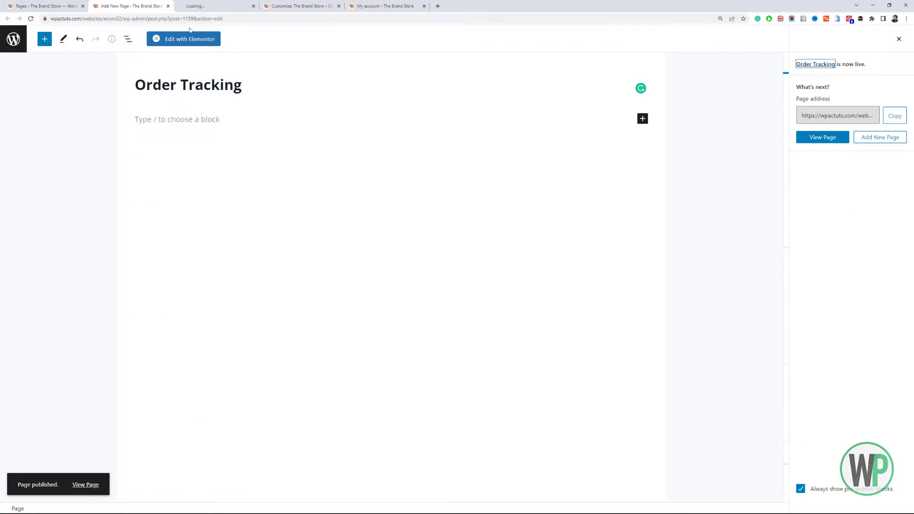
click(193, 43)
- Title the new blank page "Status" and set its template to Elementor Full Width
click(209, 2)
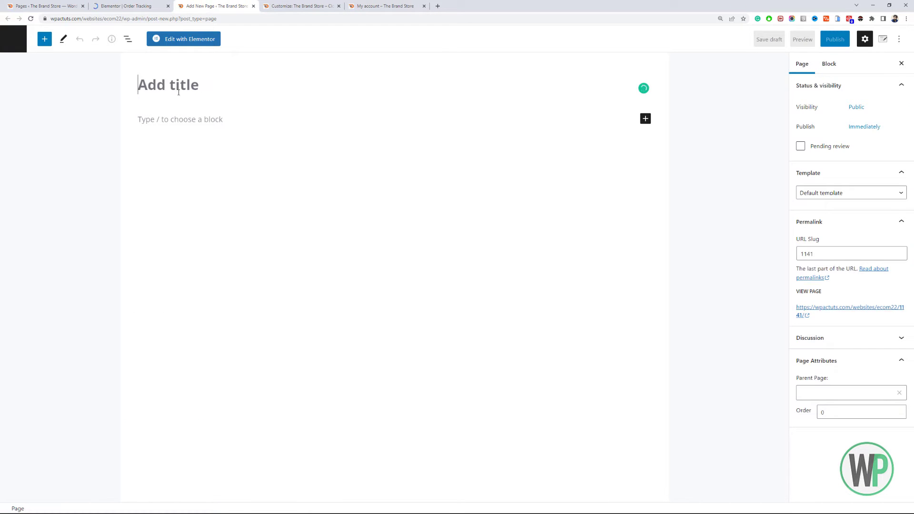
text(Status)
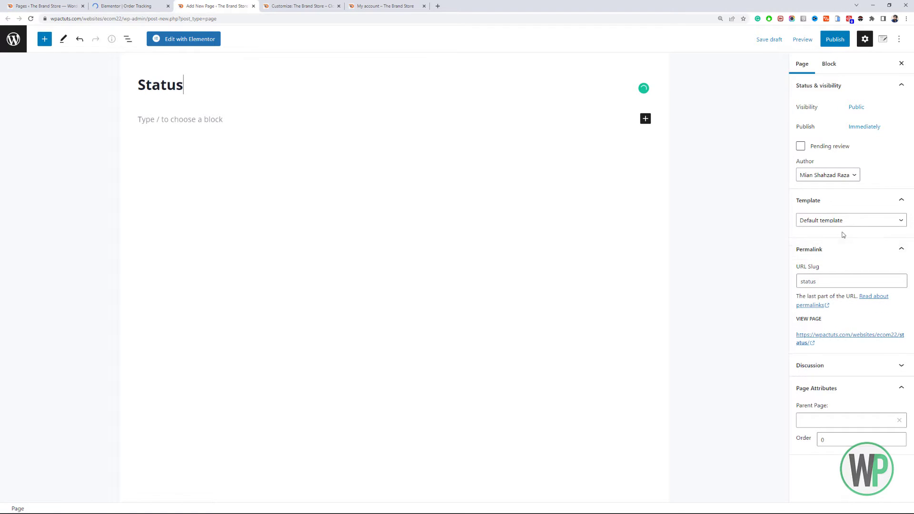
click(833, 222)
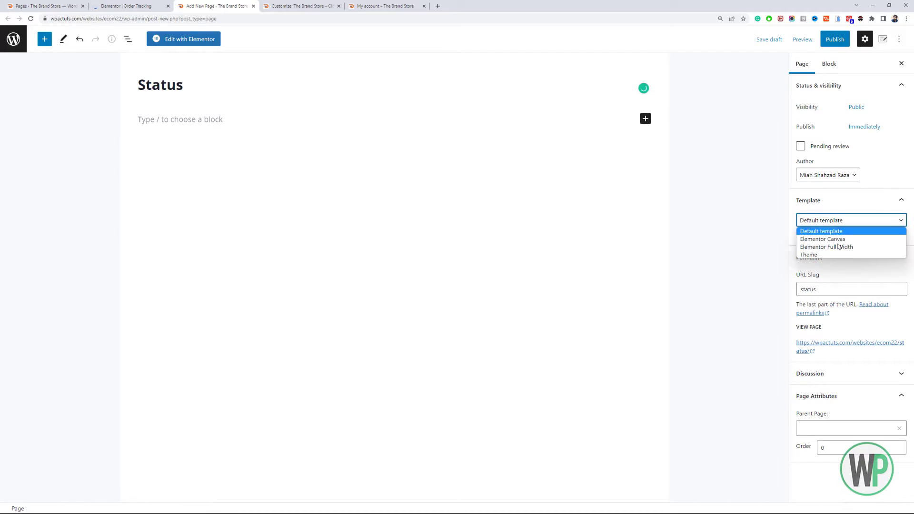
click(828, 246)
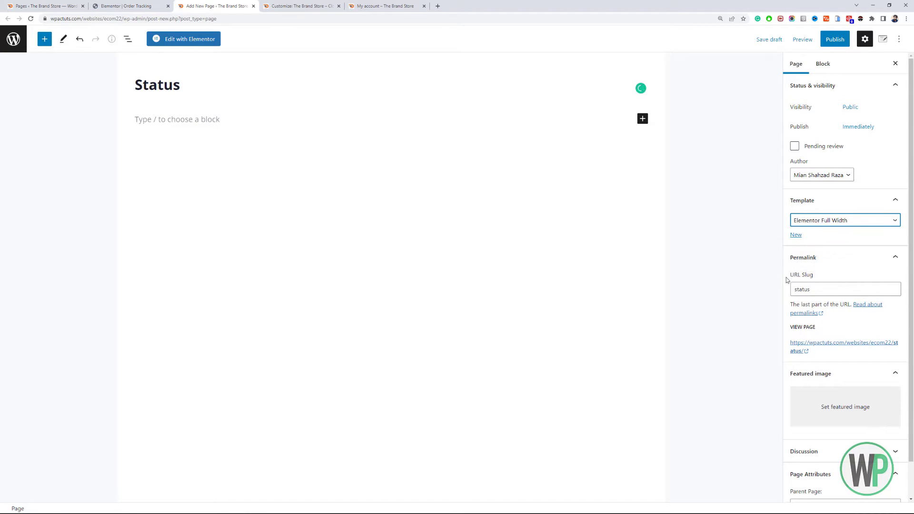
- Set Order Tracking as the parent page of the Status page
scroll(804, 323, down, 1)
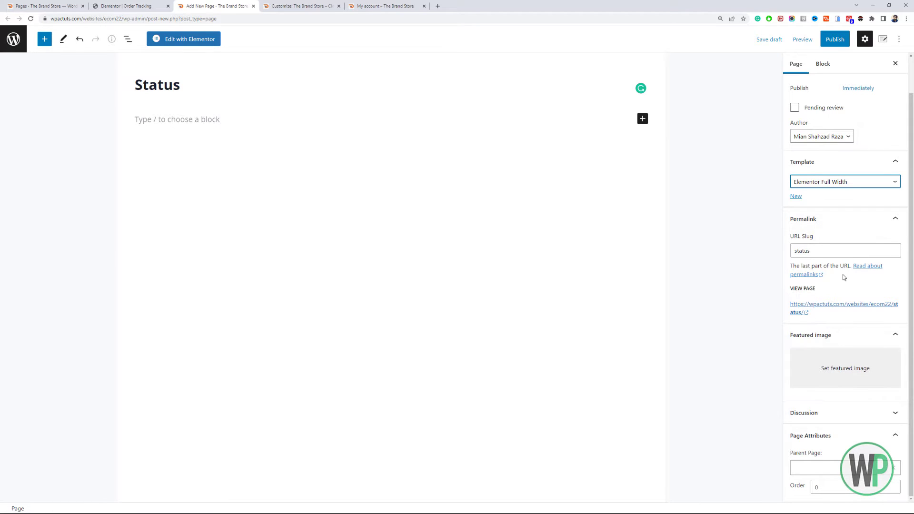
click(823, 468)
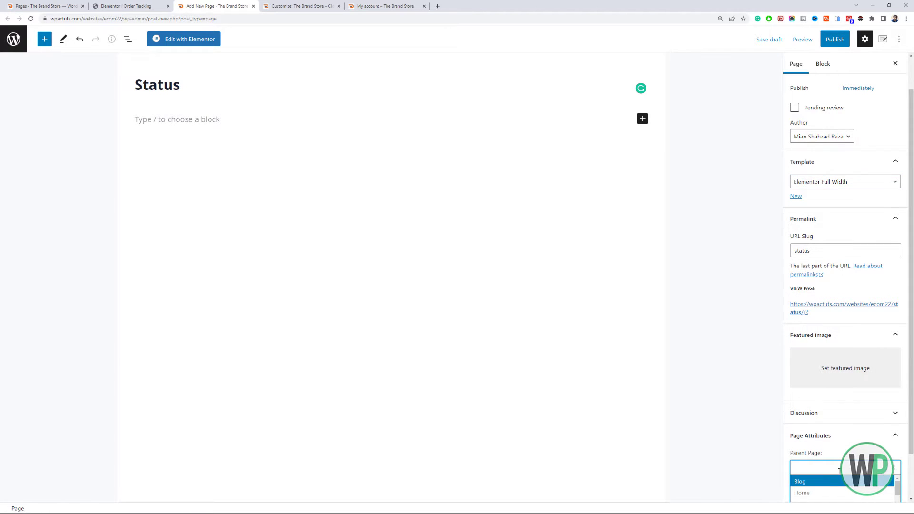
scroll(832, 430, down, 1)
scroll(831, 428, up, 1)
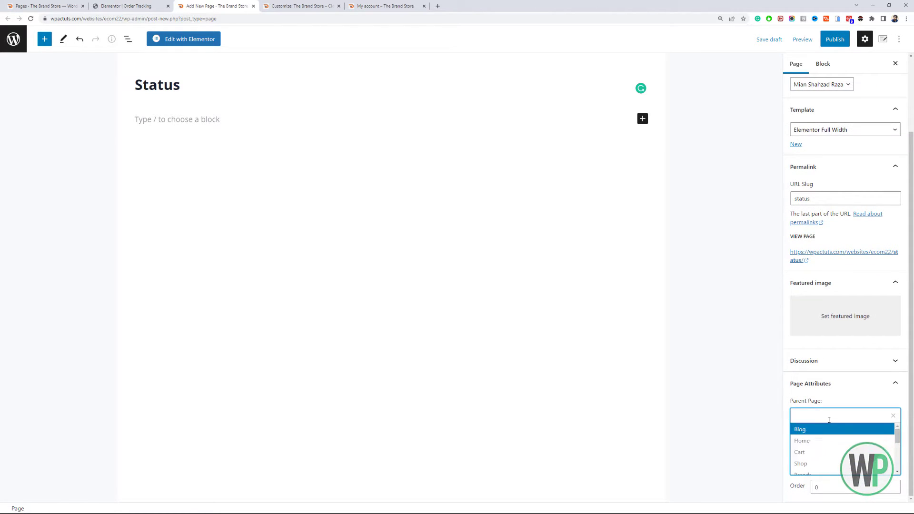
text(or)
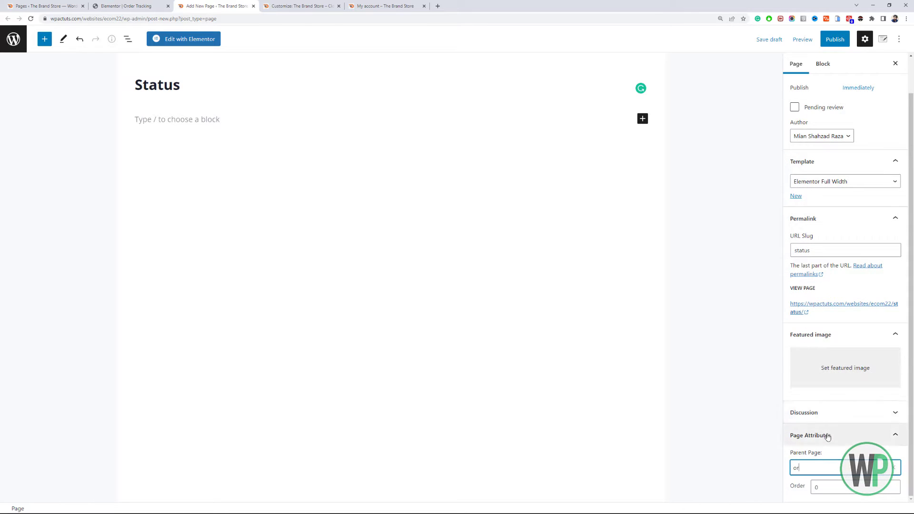
click(844, 481)
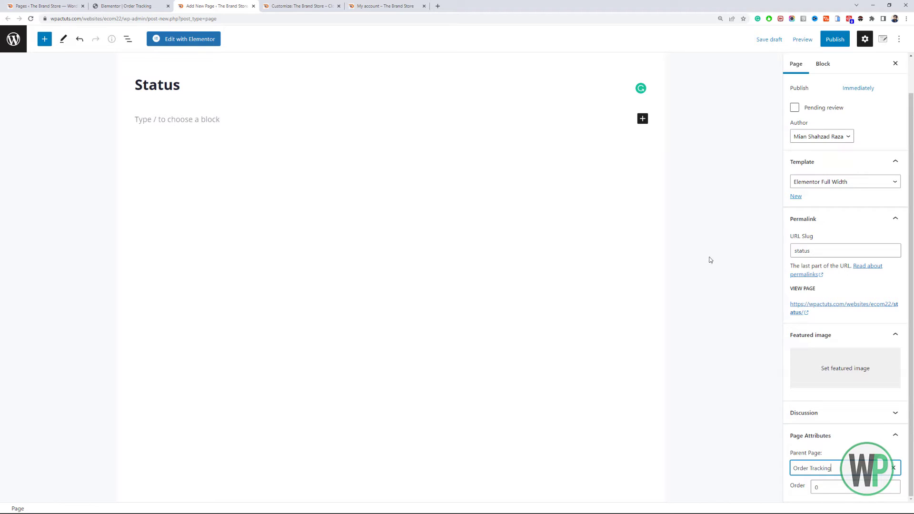
- Publish the Status page and open it in the Elementor editor
click(832, 42)
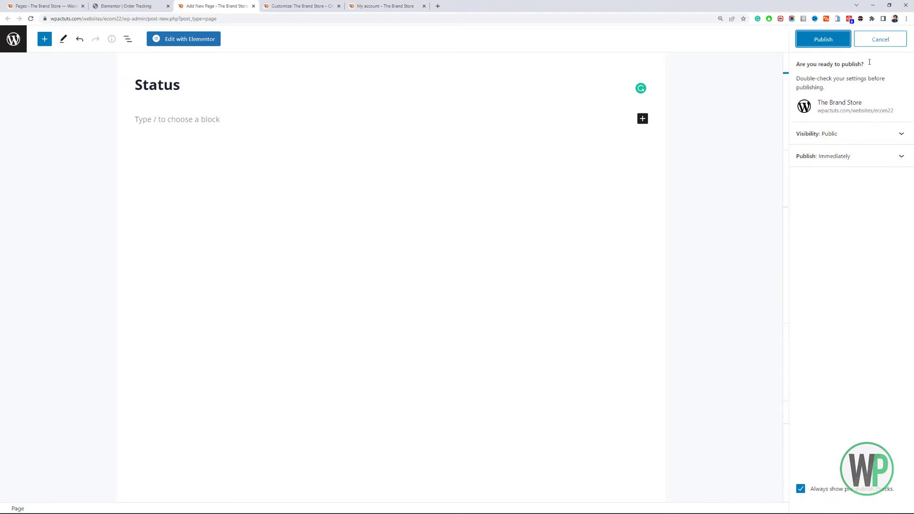
click(839, 43)
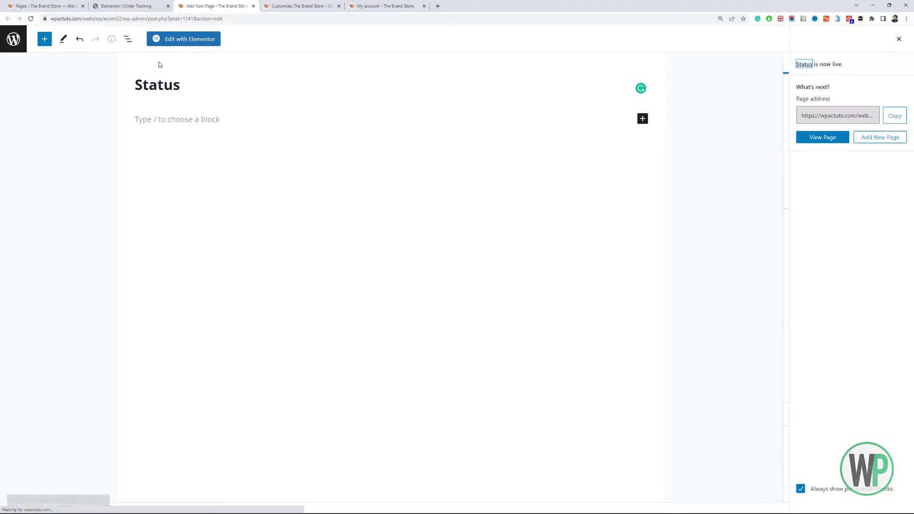
click(187, 46)
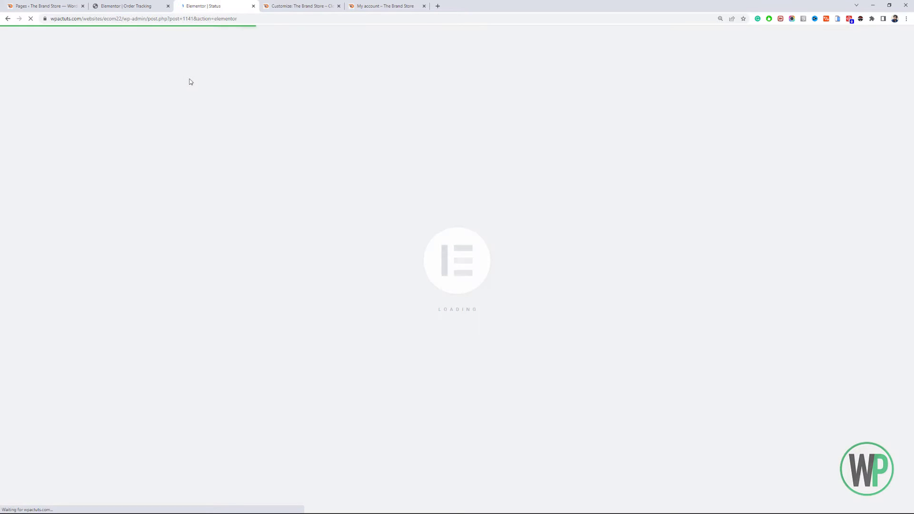
- Return to the Order Tracking page in Elementor, add a container below the title, and place a Form widget in it
click(157, 8)
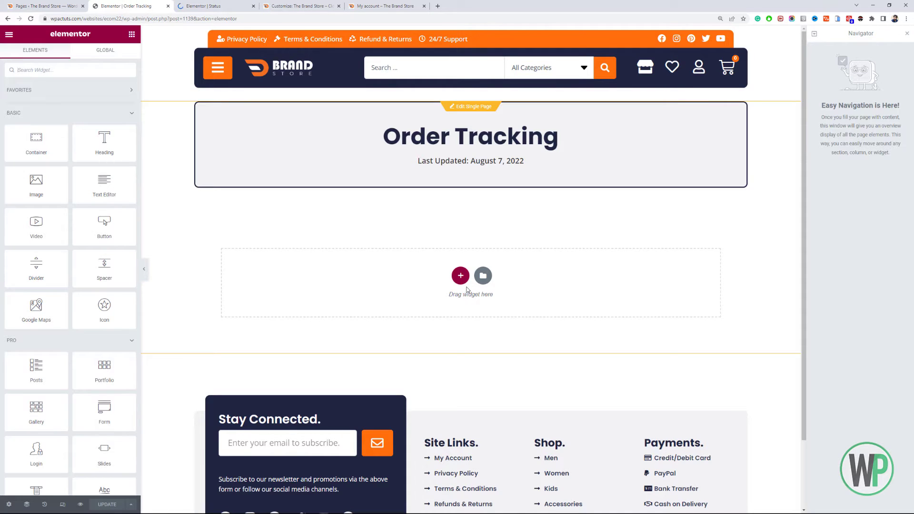
click(460, 275)
click(340, 294)
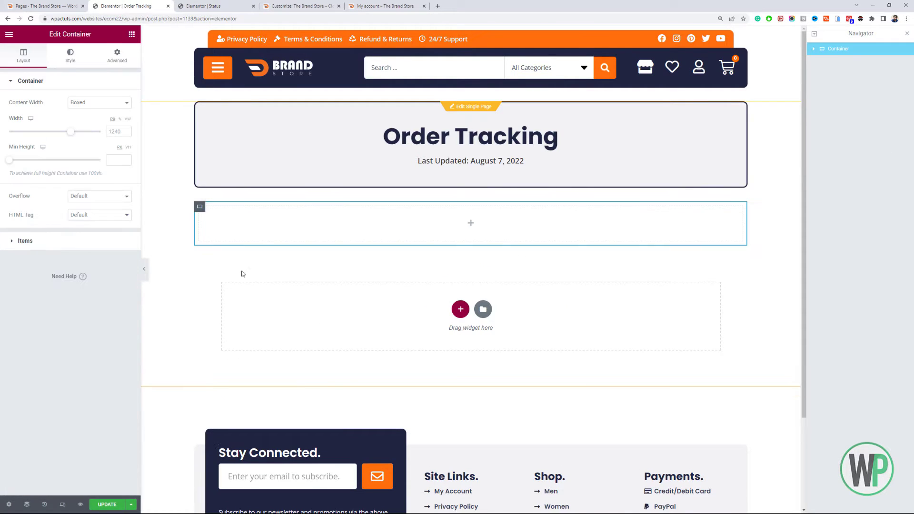
click(131, 33)
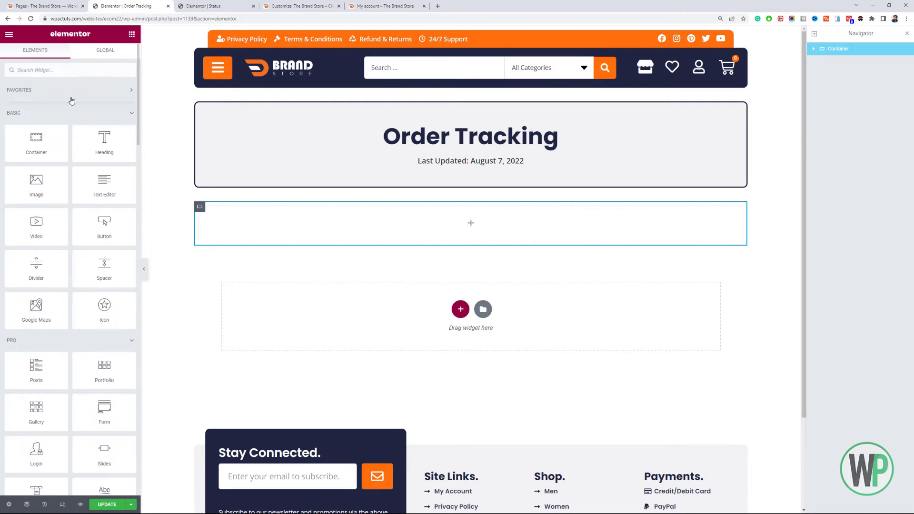
click(73, 70)
text(form)
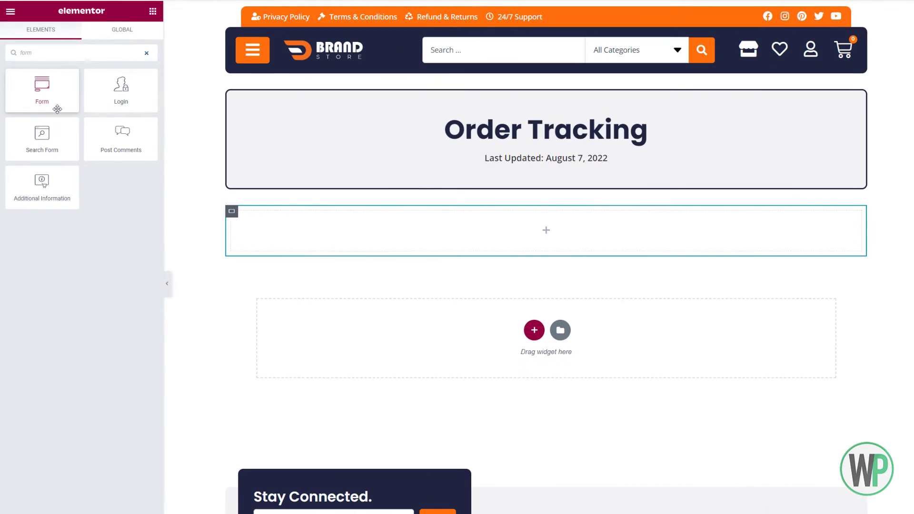
drag(57, 109, 212, 212)
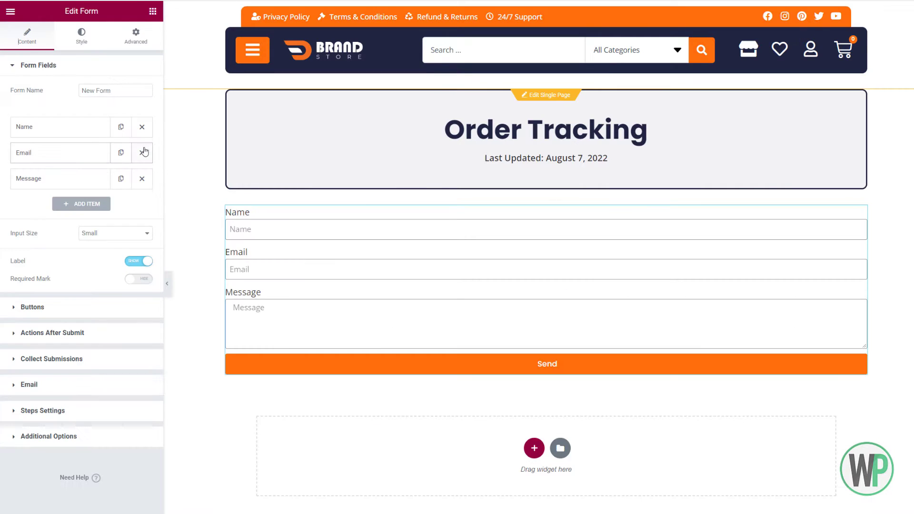
- Replace the form's default Name, Email and Message fields with a single new blank field
click(142, 127)
click(142, 127)
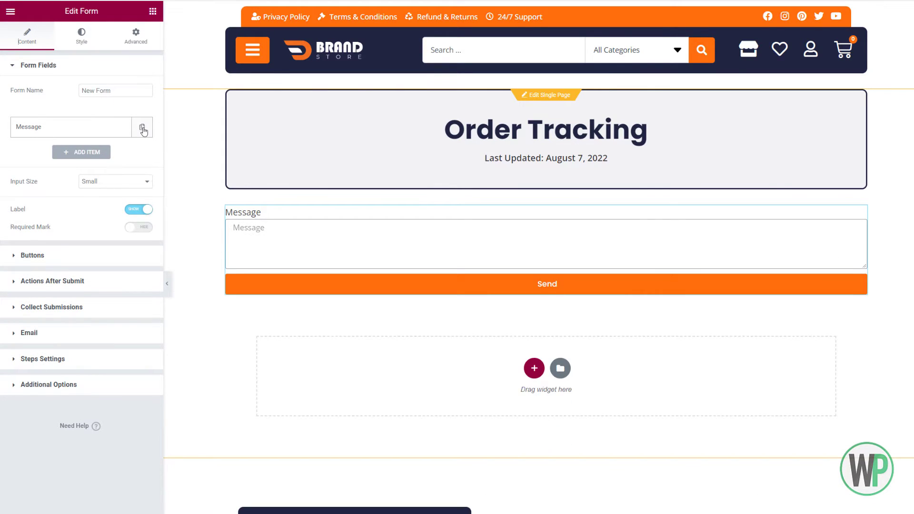
click(142, 127)
click(141, 153)
click(81, 152)
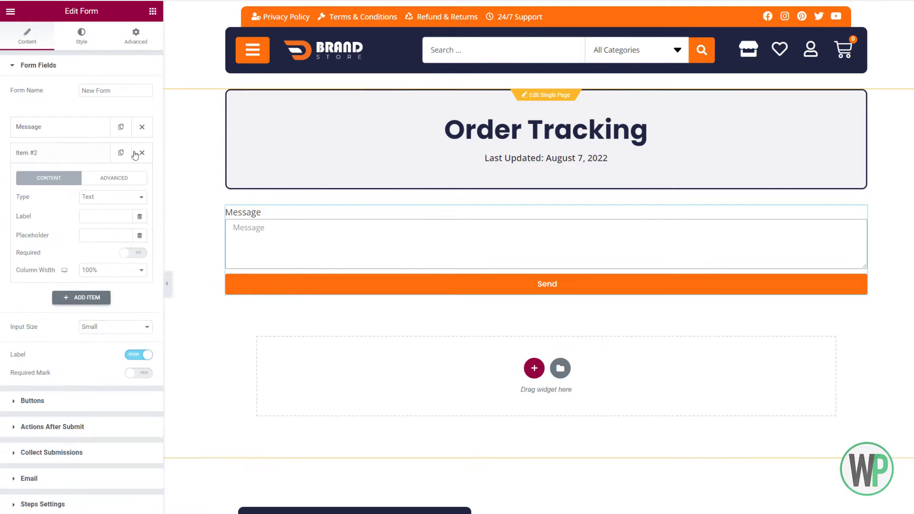
click(142, 127)
- Make the blank form field a Number field labelled "Order Number" with the placeholder "Enter your order number: 12345"
click(126, 170)
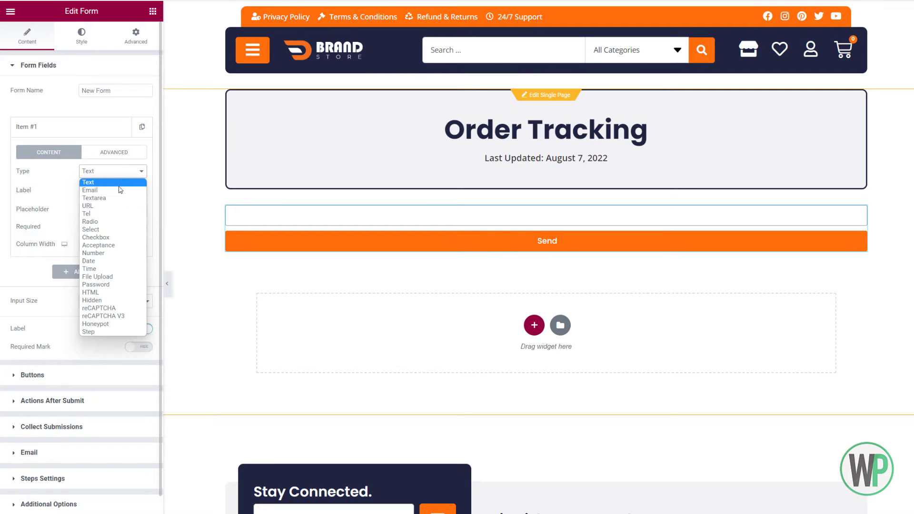
click(126, 252)
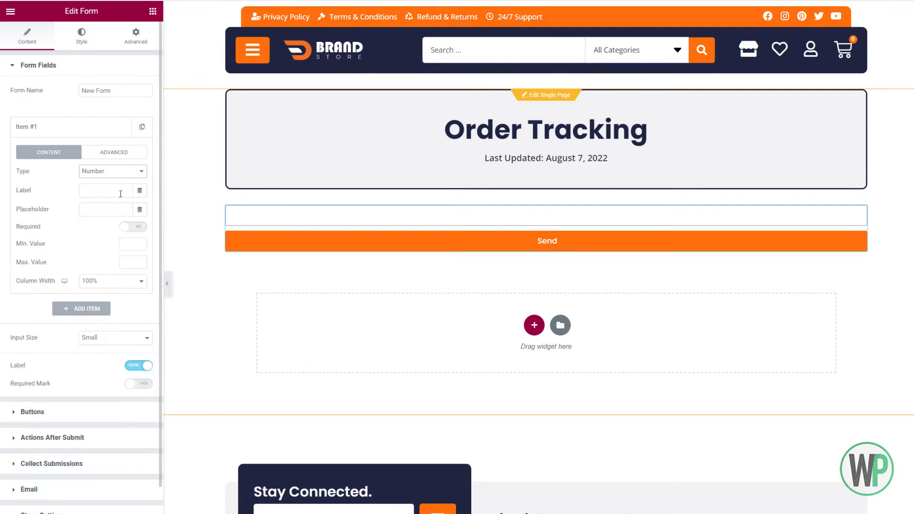
click(112, 190)
text(Or)
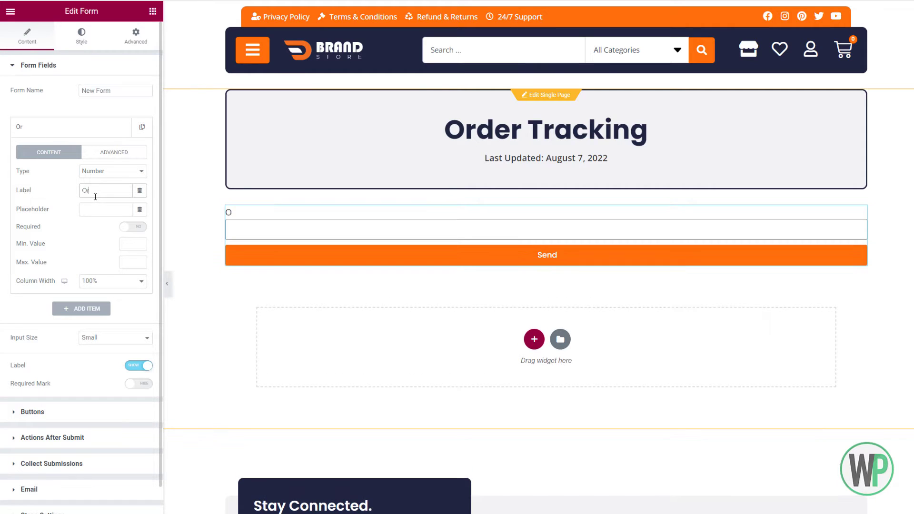
text(der Number)
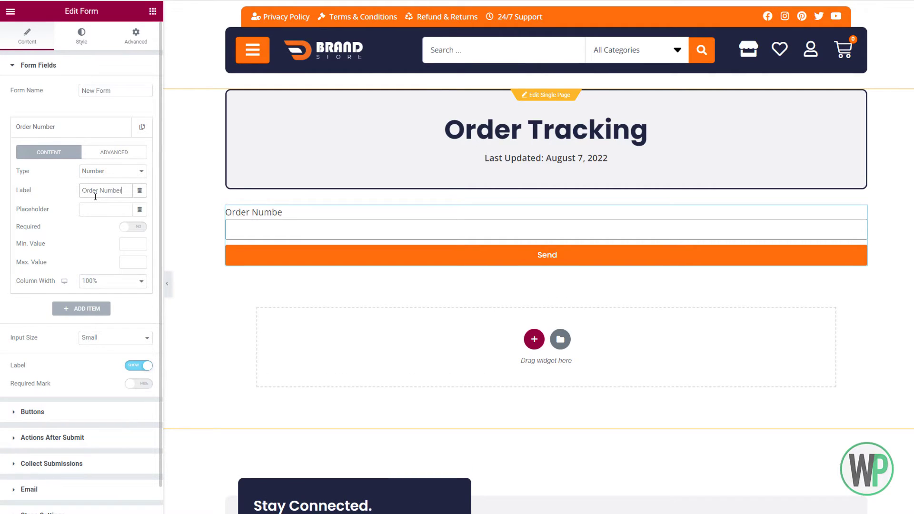
key(Tab)
text(Enter your order number: 12345)
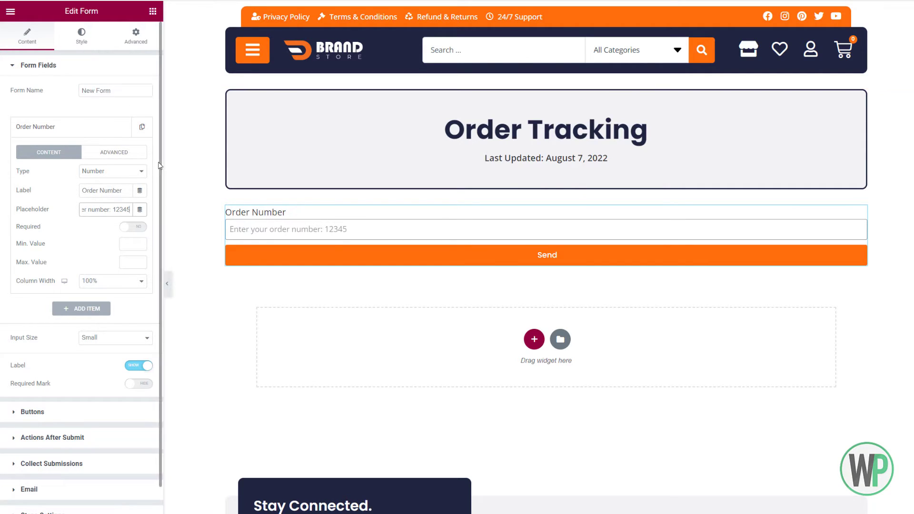
- Hide the form's labels and set its input size to Extra Large
click(138, 365)
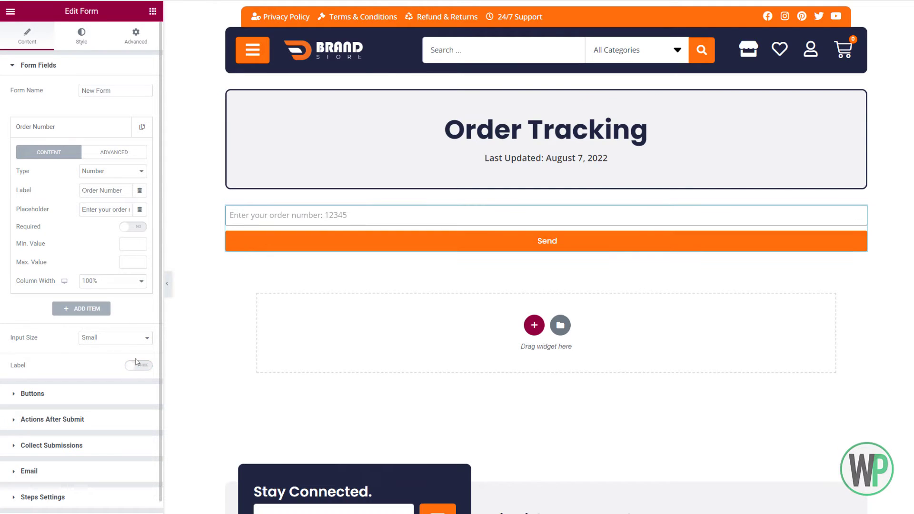
click(130, 338)
click(132, 381)
- Set the size of the form's Send button to Extra Large and keep its column width at 100%
scroll(91, 382, down, 1)
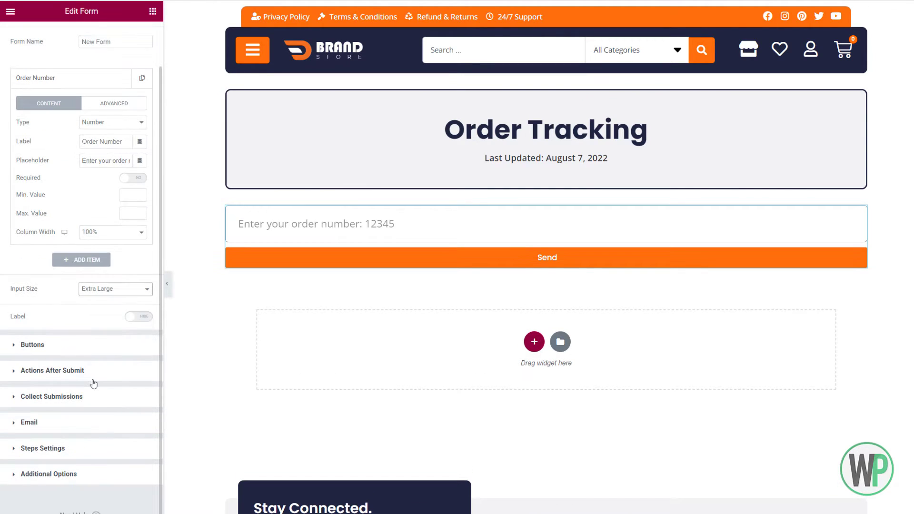
click(97, 352)
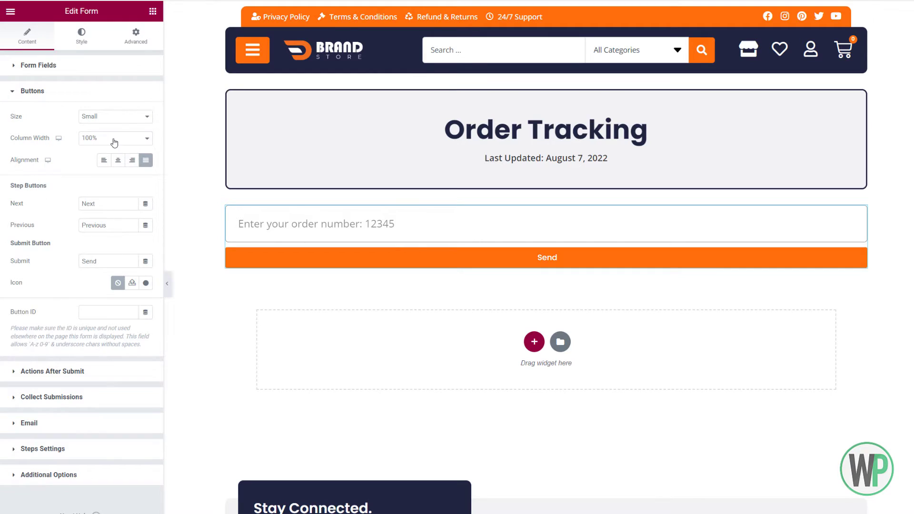
click(114, 116)
click(124, 158)
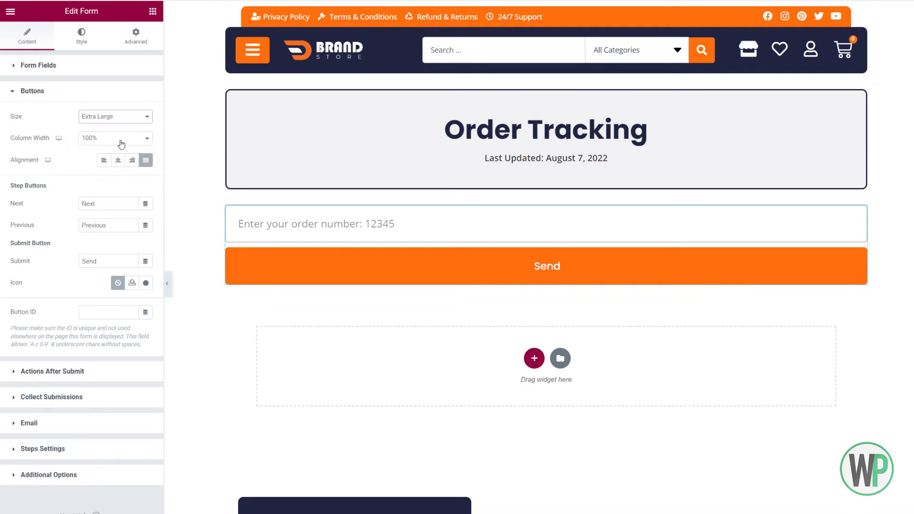
click(121, 144)
click(65, 72)
- Set the Order Number field's column width to 80%, trying 75% first and keeping the input size at Extra Large
click(65, 71)
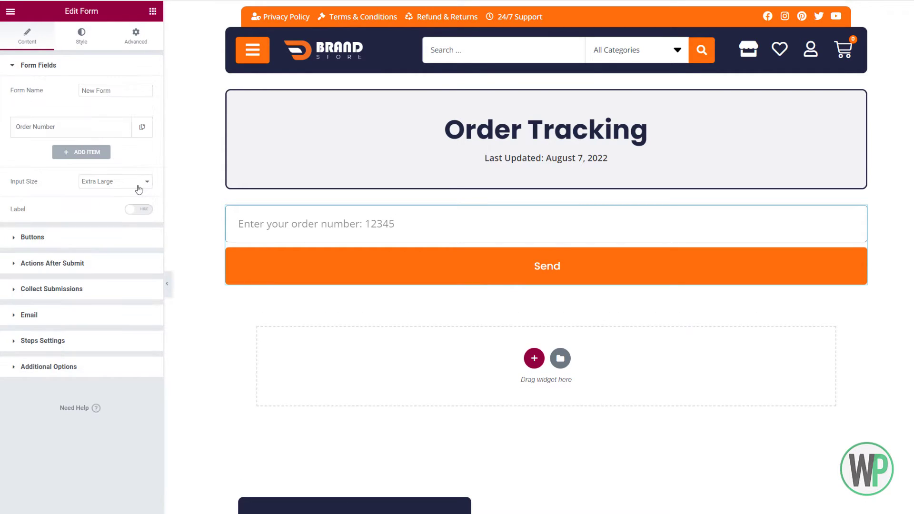
click(119, 124)
click(126, 282)
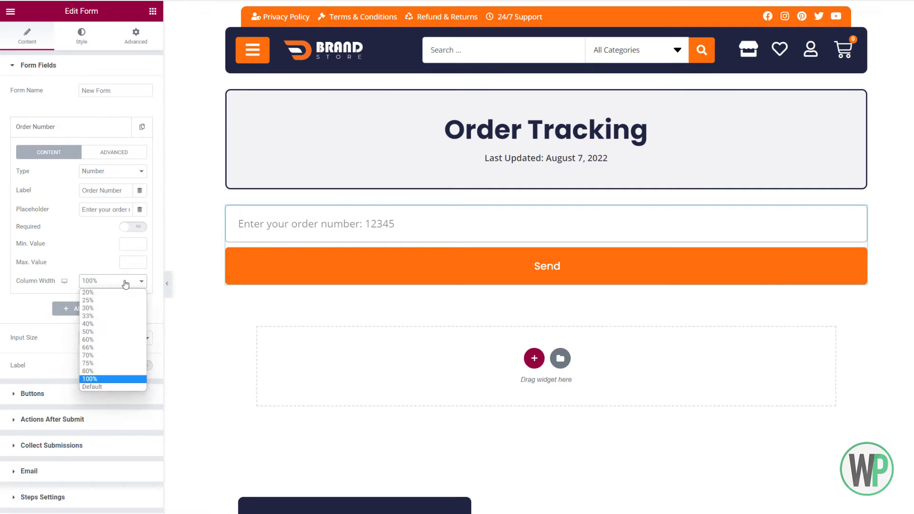
click(120, 363)
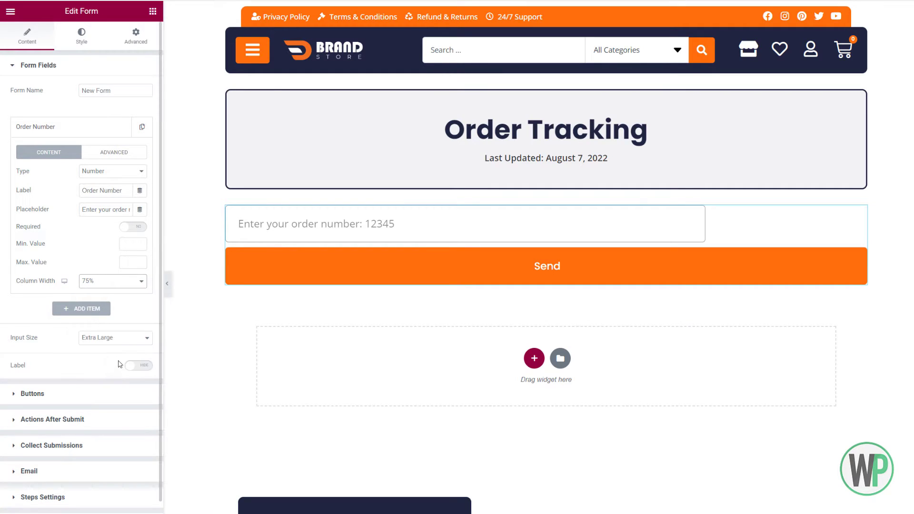
click(109, 338)
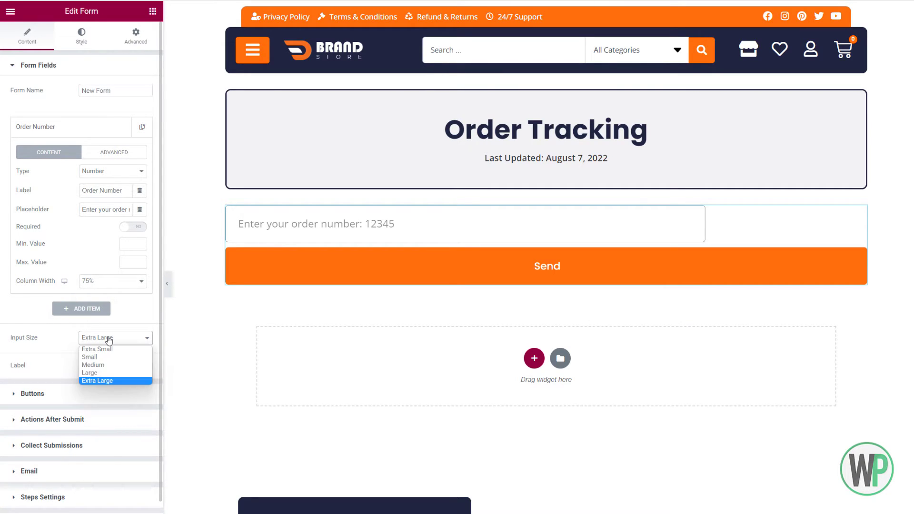
click(109, 339)
click(109, 282)
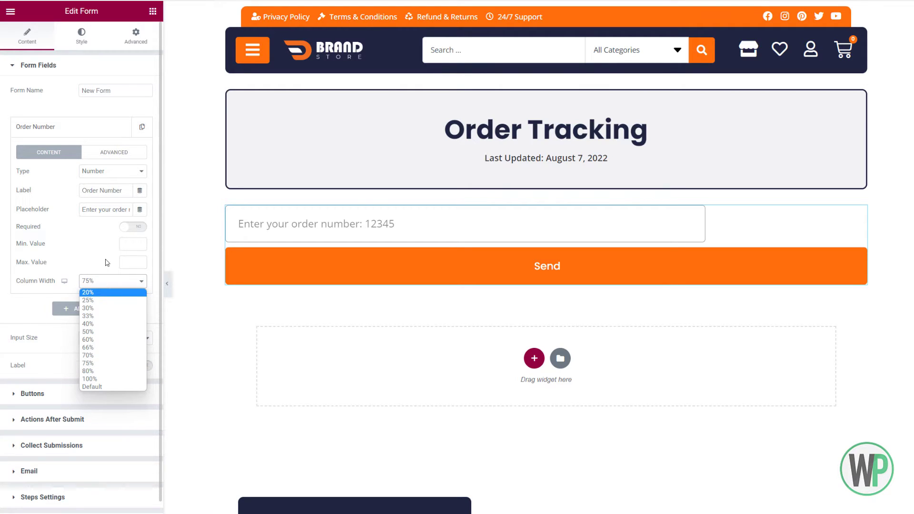
click(110, 371)
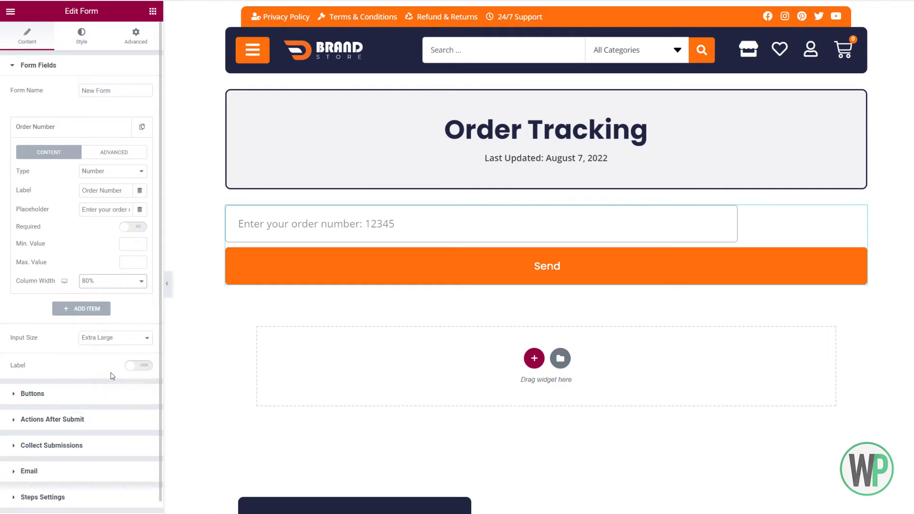
- Set the form button's column width to 20% and change the submit text to "Check"
click(81, 400)
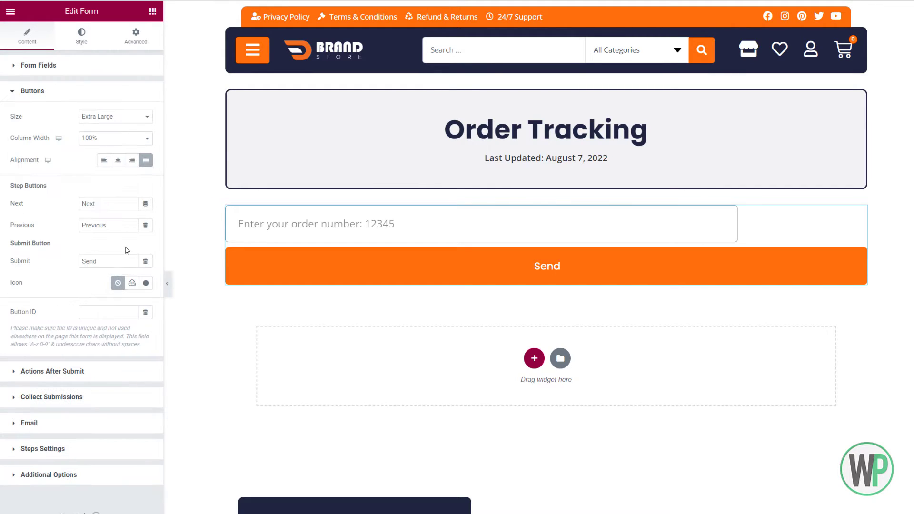
click(109, 139)
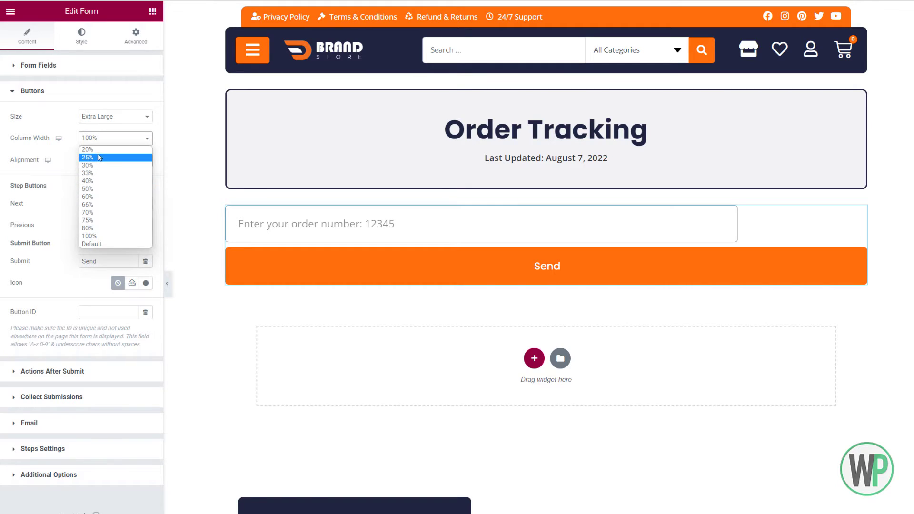
click(98, 149)
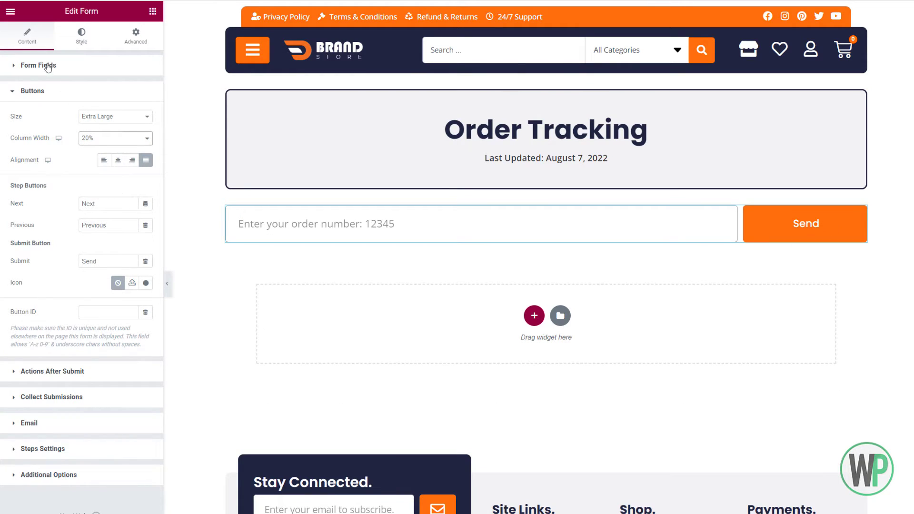
double_click(117, 261)
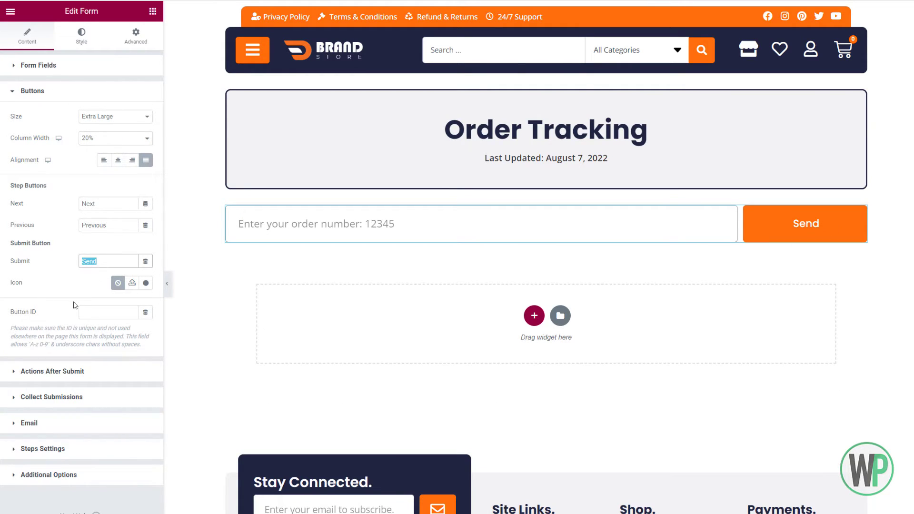
text(Check)
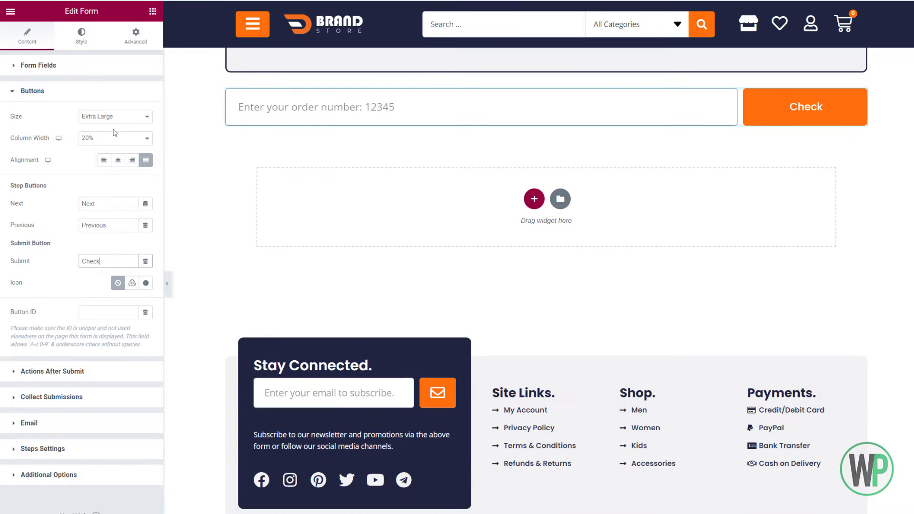
- Give the form's Previous button and its Next & Submit button the global Primary color as background
click(81, 35)
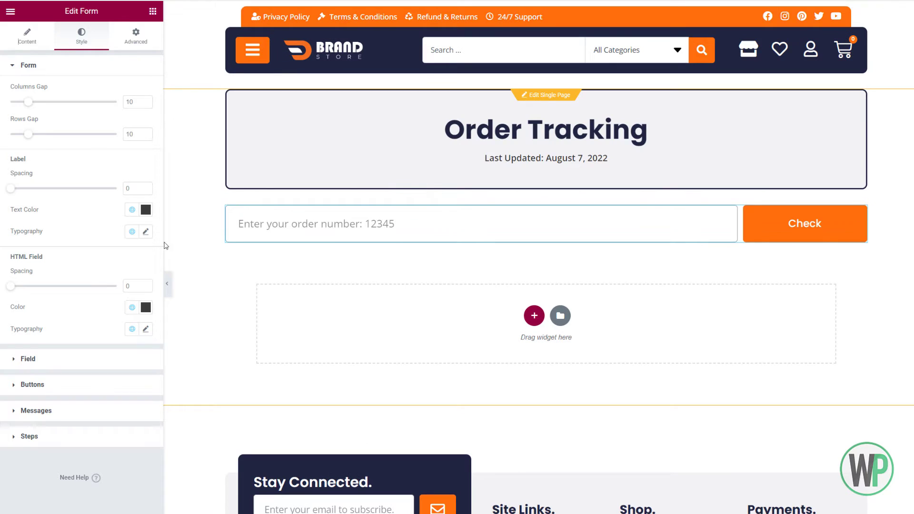
click(73, 385)
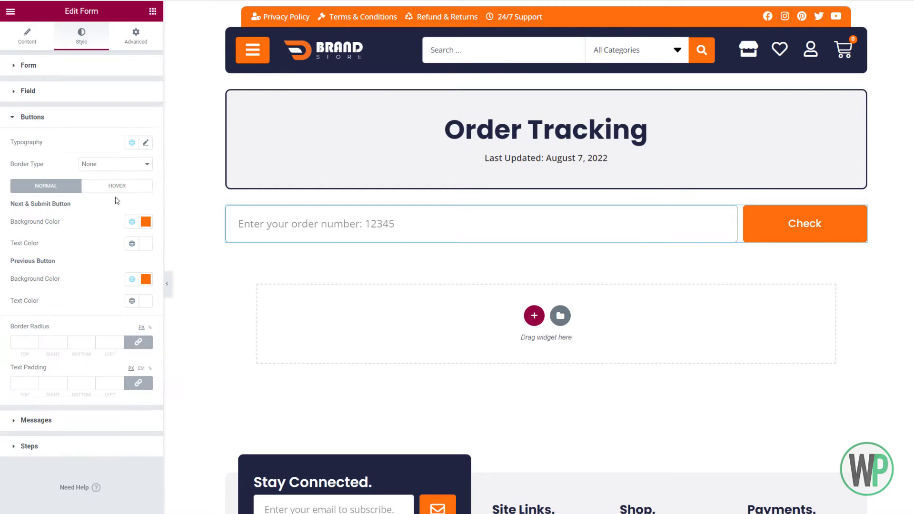
click(132, 280)
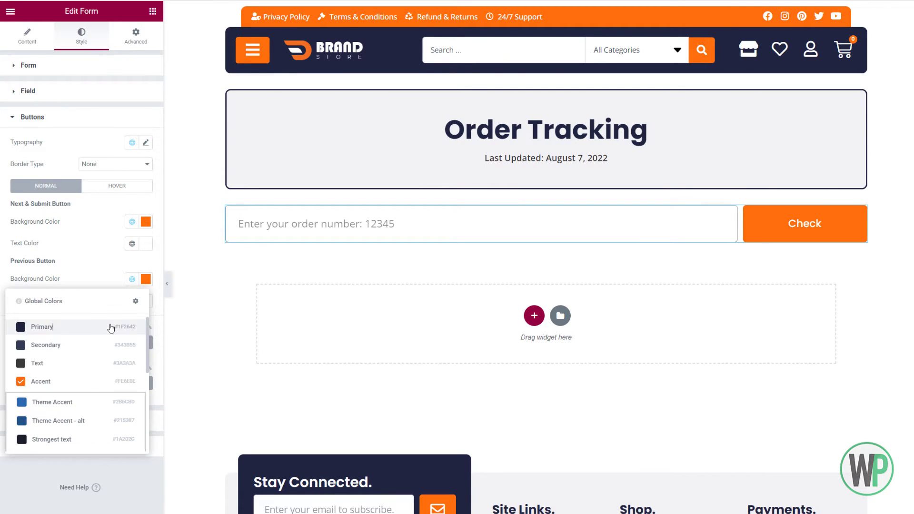
click(111, 327)
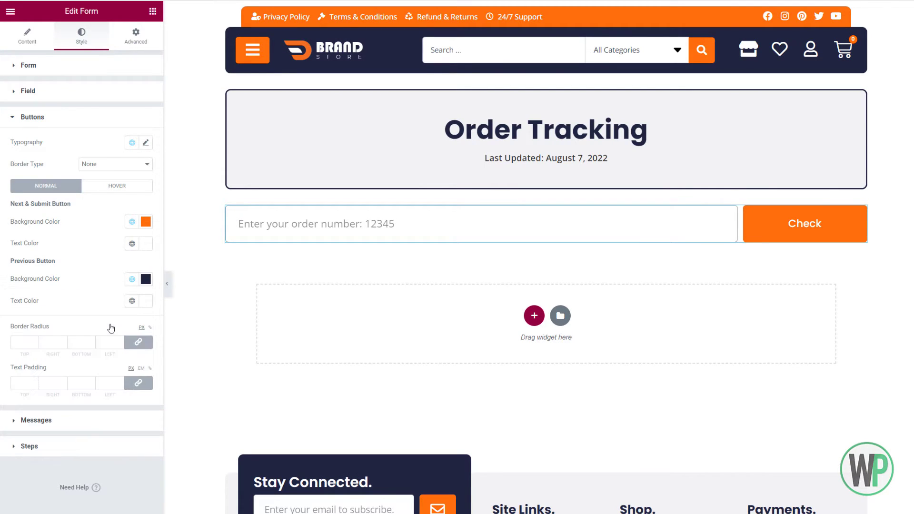
click(132, 222)
scroll(90, 338, down, 3)
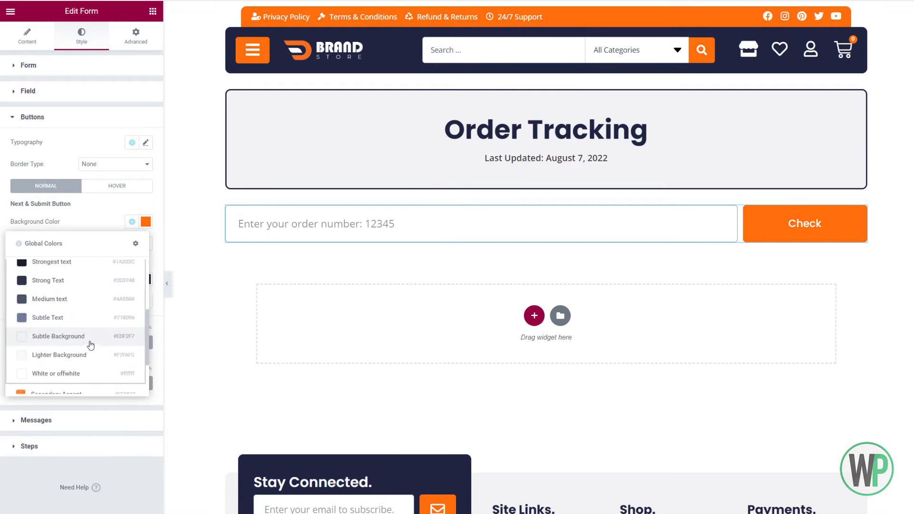
scroll(88, 330, up, 1)
scroll(86, 314, up, 2)
click(79, 281)
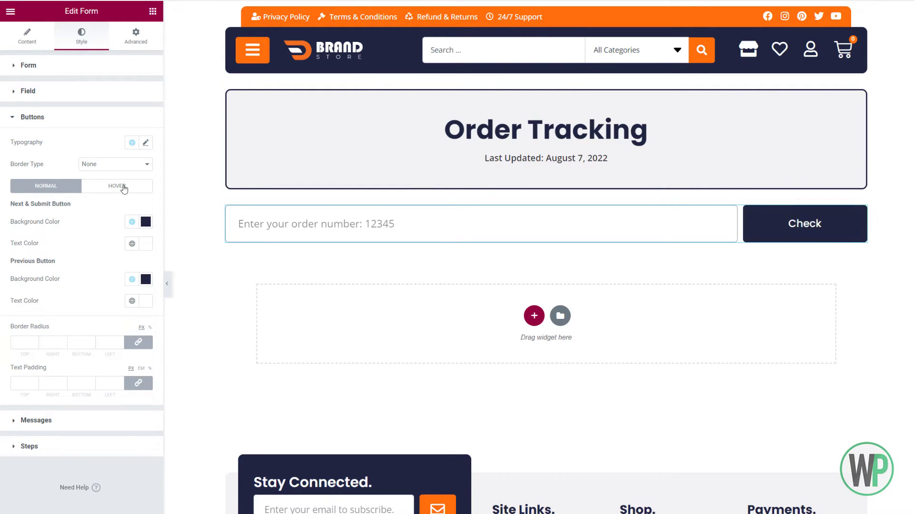
- Set the form button's typography to size 24 px, weight 600 and Uppercase transform
click(145, 142)
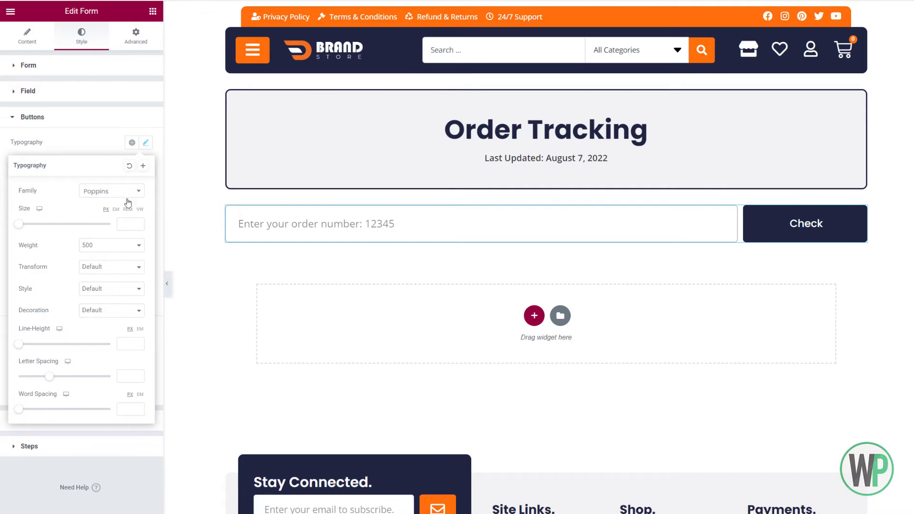
click(127, 245)
click(121, 295)
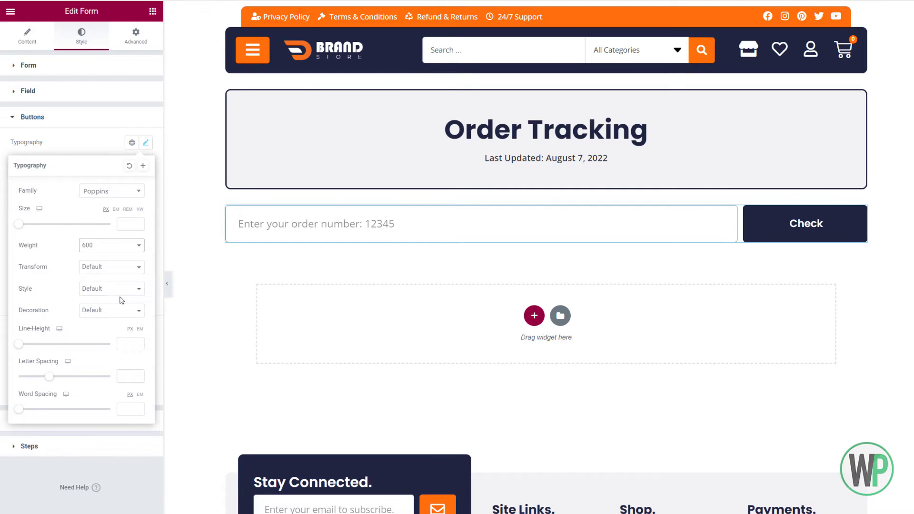
click(117, 270)
click(114, 286)
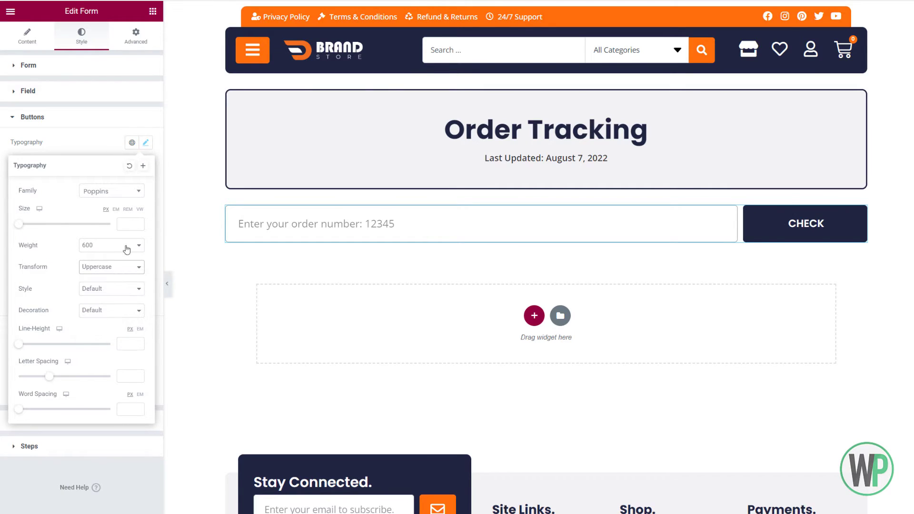
click(128, 223)
text(22)
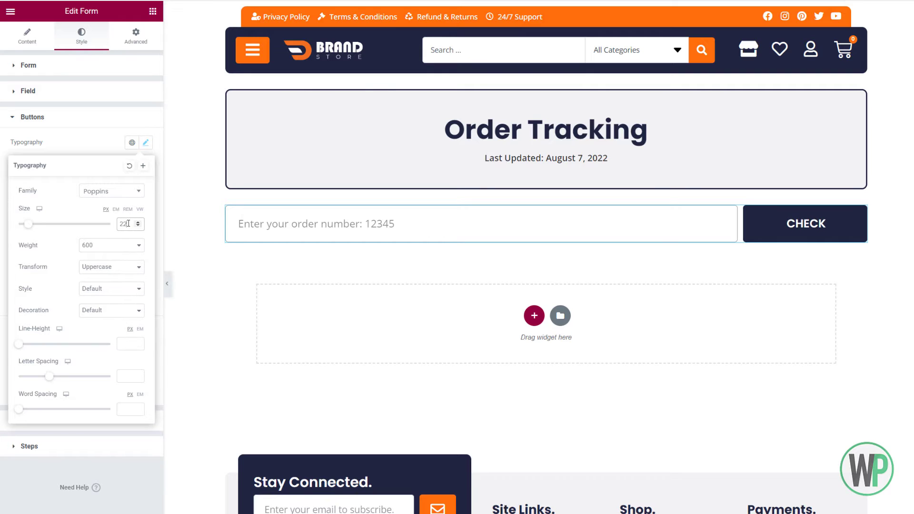
click(137, 221)
click(137, 222)
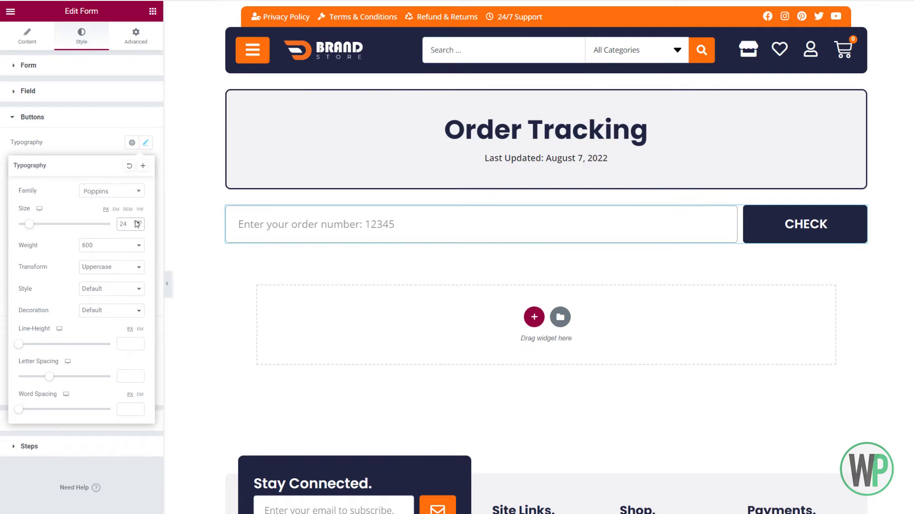
click(114, 151)
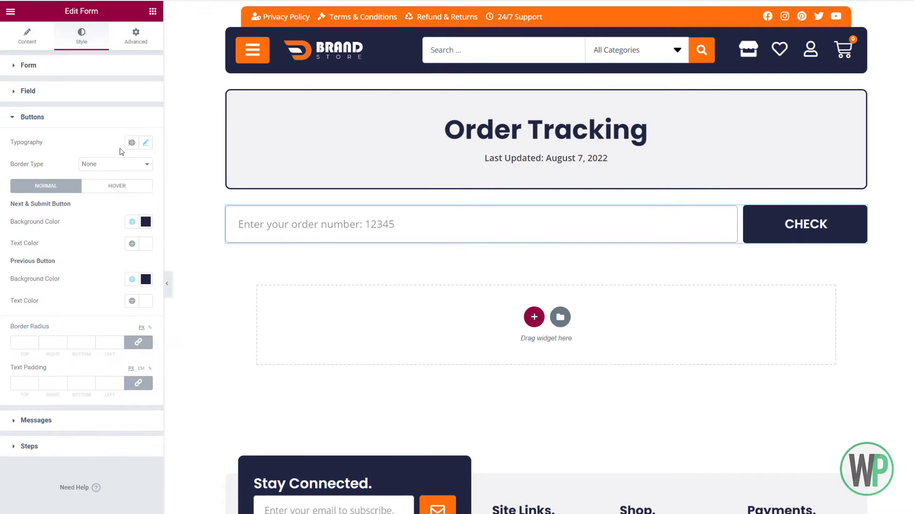
- Set the hover background of the Next & Submit button to the global Accent color
click(130, 188)
click(133, 220)
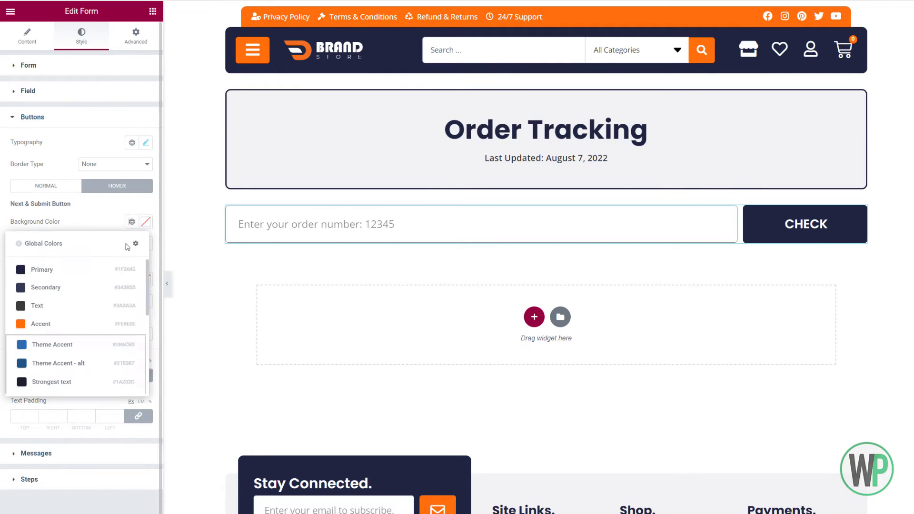
click(109, 320)
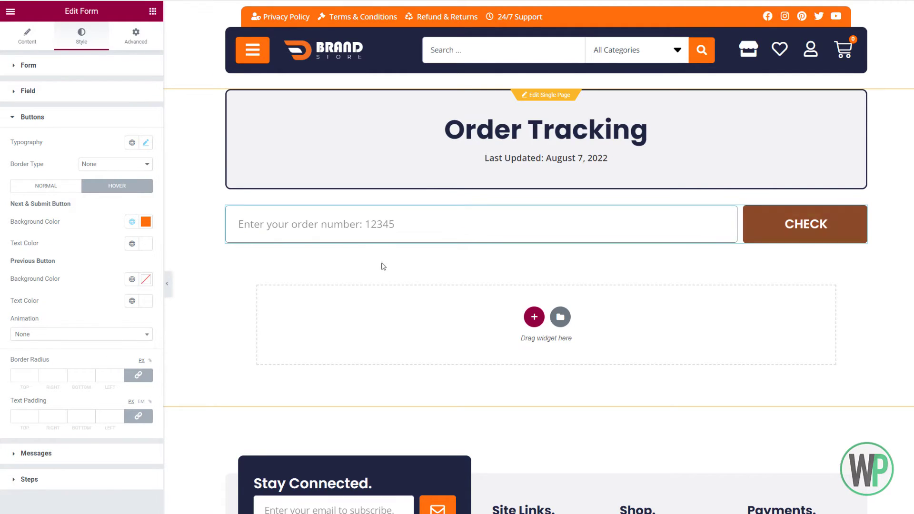
- Give the form field a border width of 2 on all sides with the global "Border Color"
click(51, 90)
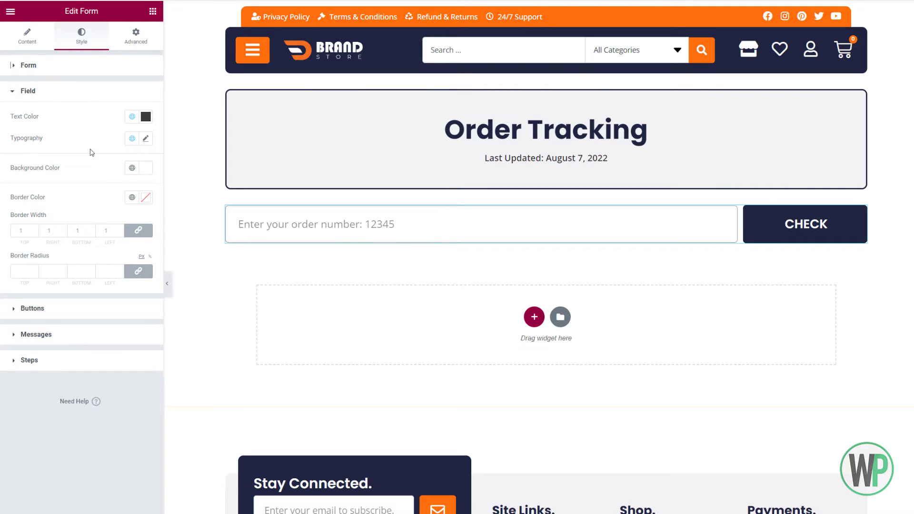
click(24, 230)
text(2)
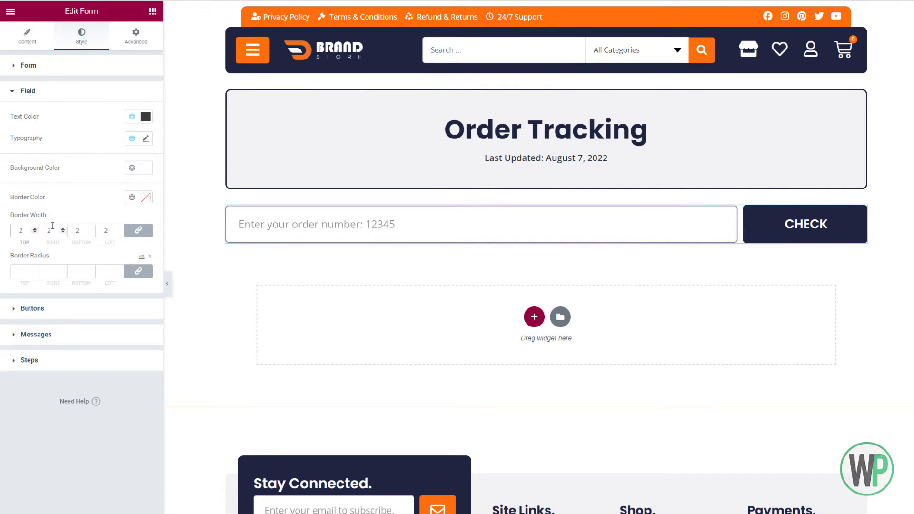
click(132, 197)
scroll(78, 333, down, 3)
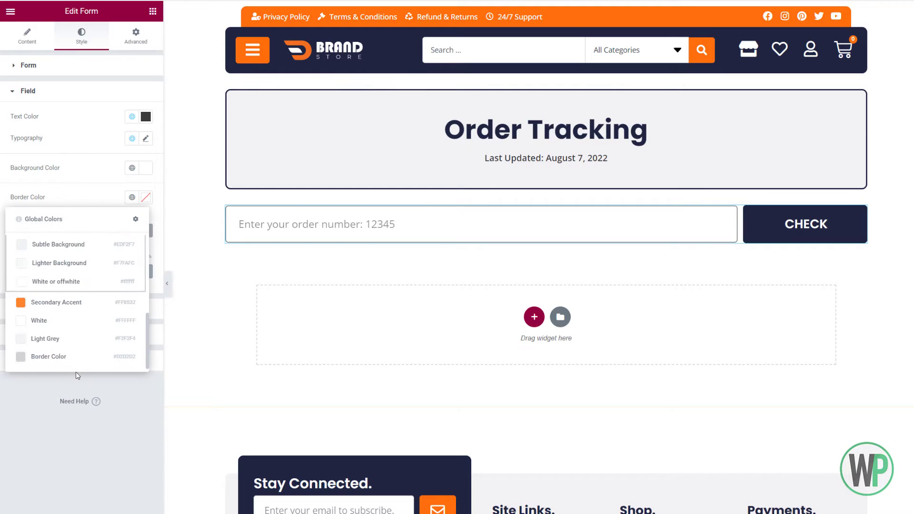
click(65, 355)
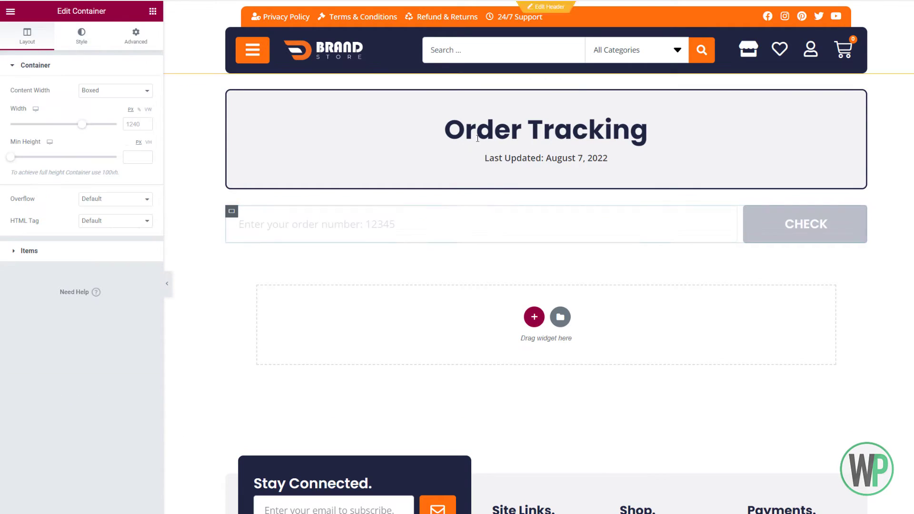
- Unlink the form container's margins and set its top and bottom margins to 50 px
click(135, 36)
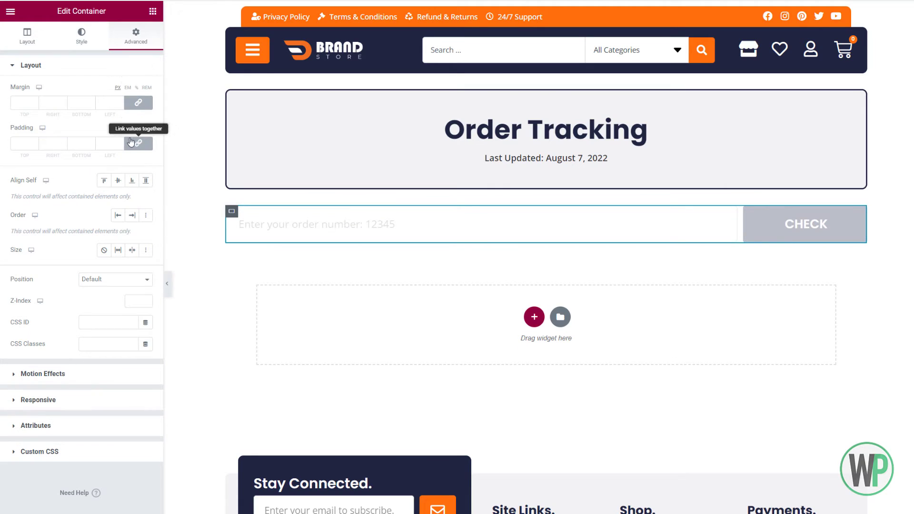
click(131, 104)
click(16, 106)
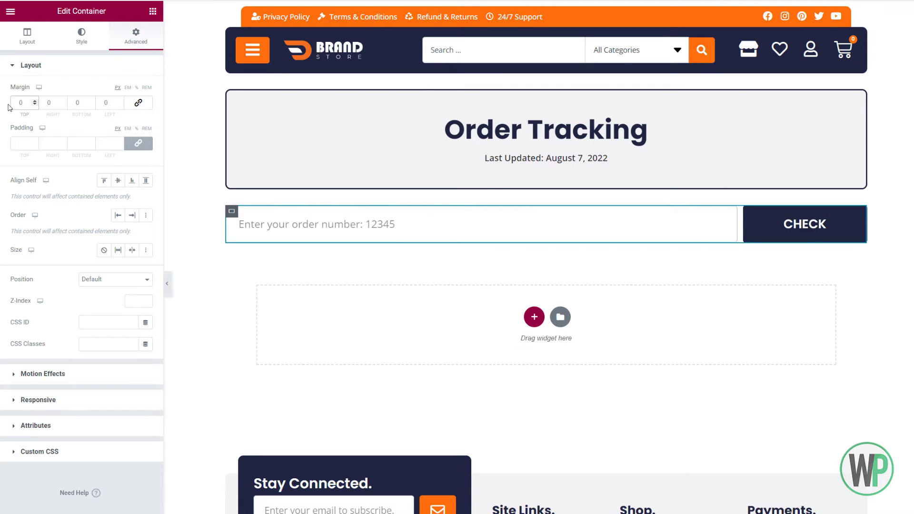
text(50)
click(69, 101)
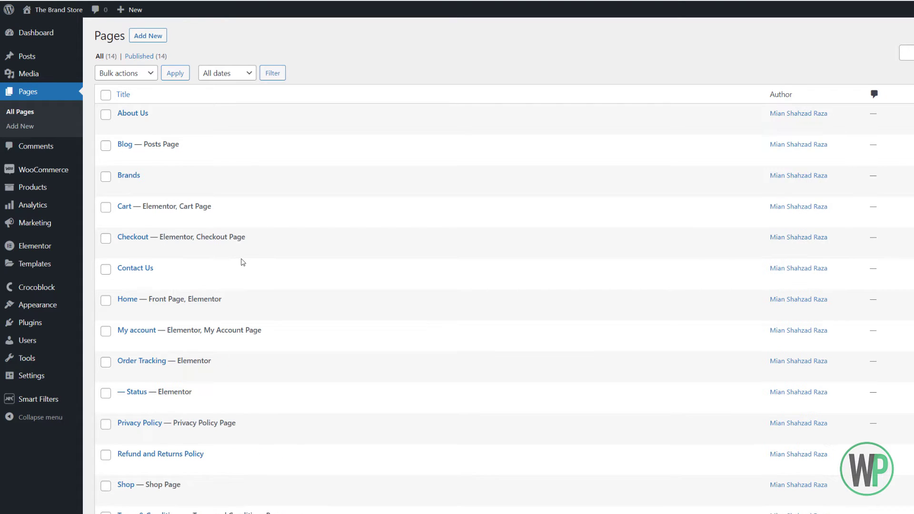
- Open the published Order Tracking page from the pages list and copy the link address of its child Status page
scroll(243, 262, down, 1)
mouse_move(170, 321)
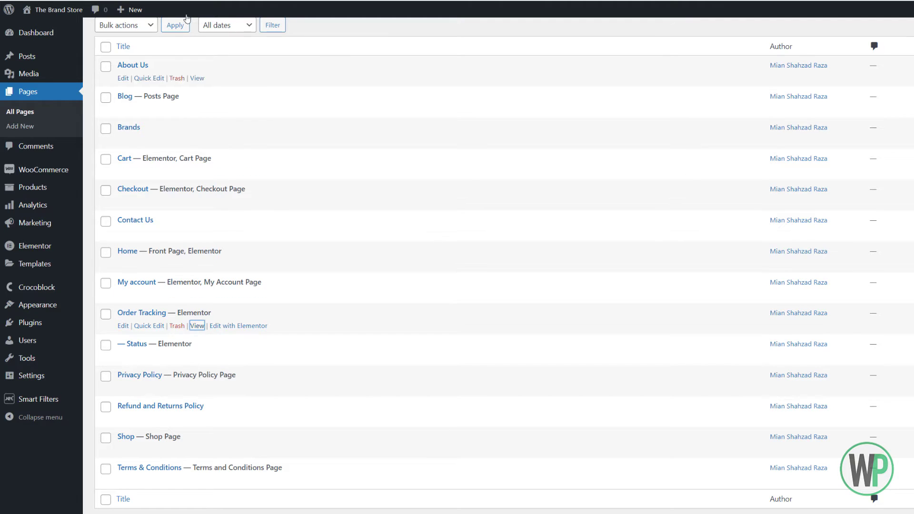
click(198, 327)
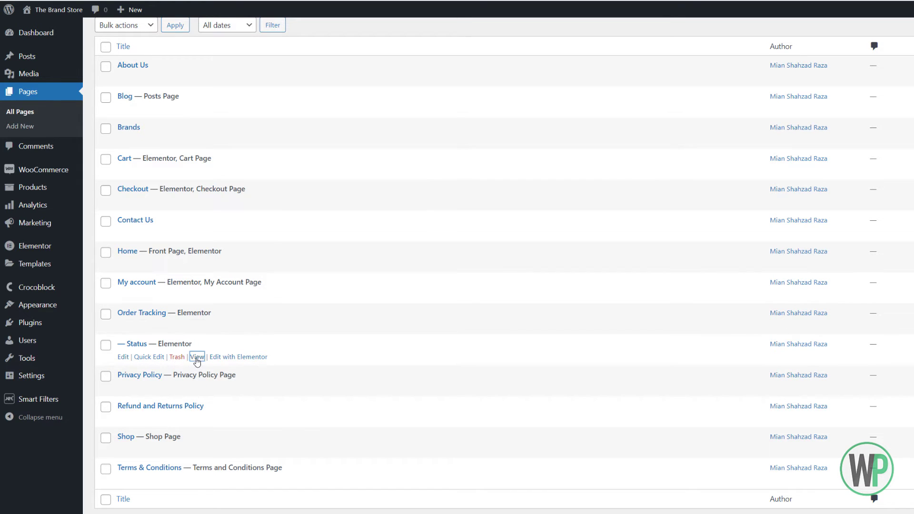
right_click(196, 358)
click(223, 403)
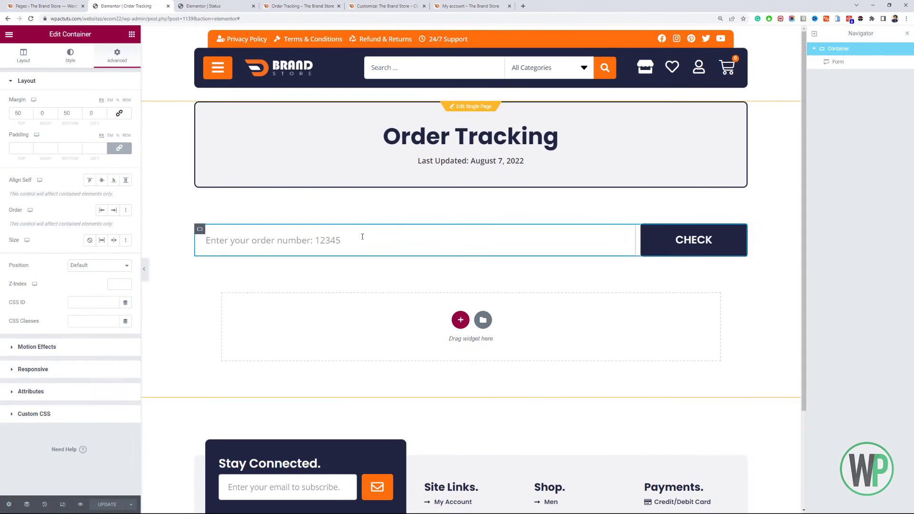
- Remove the Collect Submissions and Email actions from the Order Tracking form's actions after submit
click(19, 51)
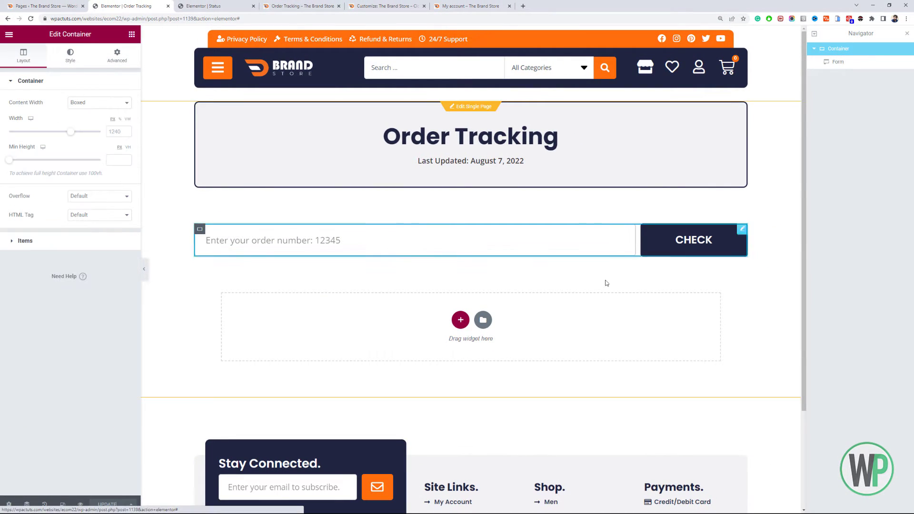
click(743, 232)
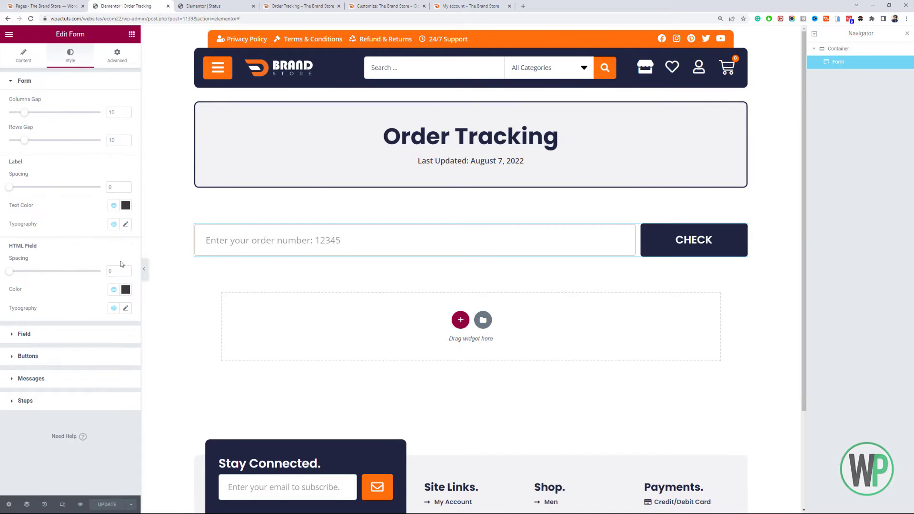
click(23, 79)
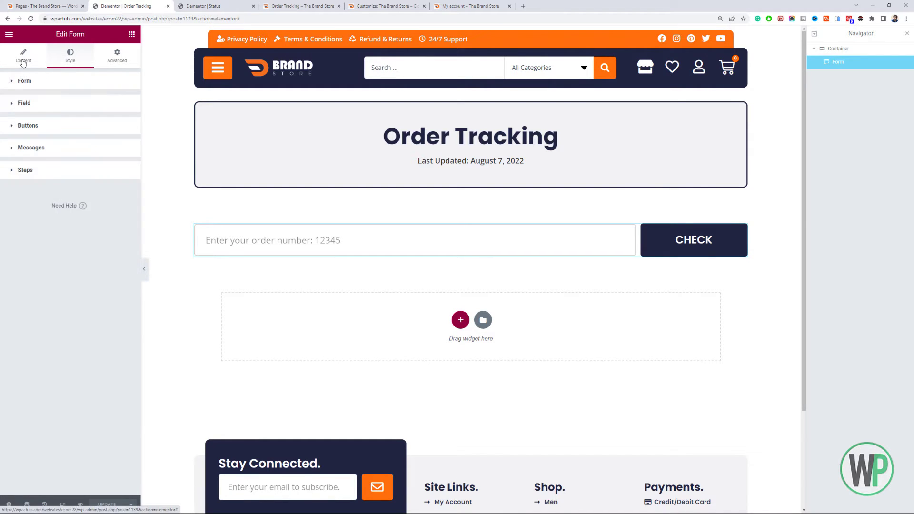
click(23, 55)
click(58, 253)
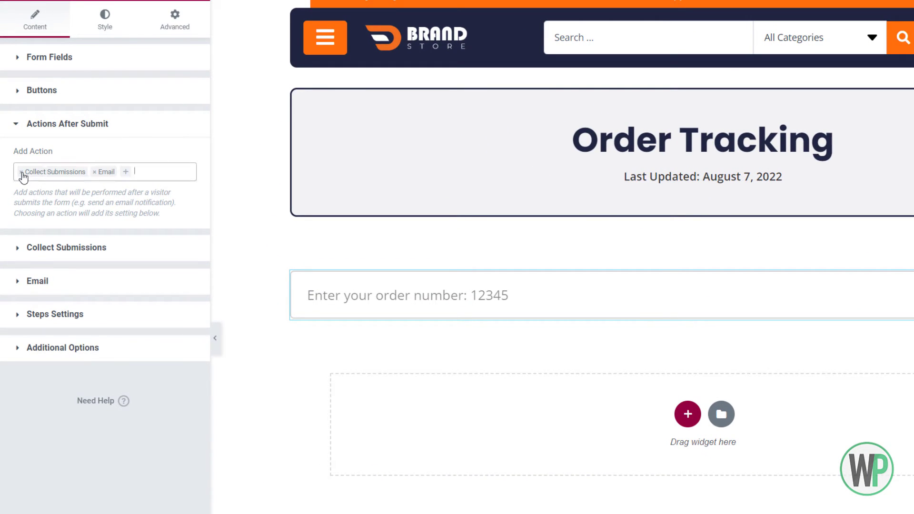
click(21, 173)
click(21, 172)
- Add Redirect as the form's only action after submit and open the redirect settings
scroll(61, 270, down, 2)
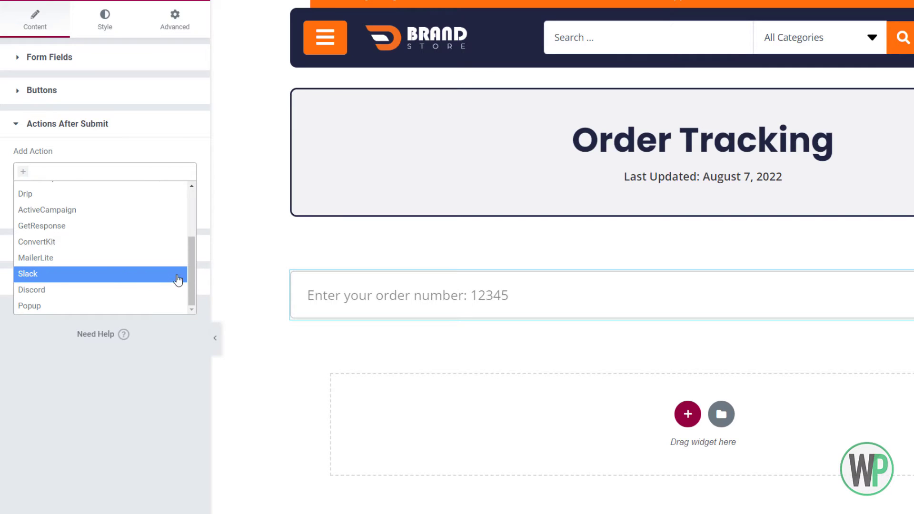
drag(191, 272, 198, 186)
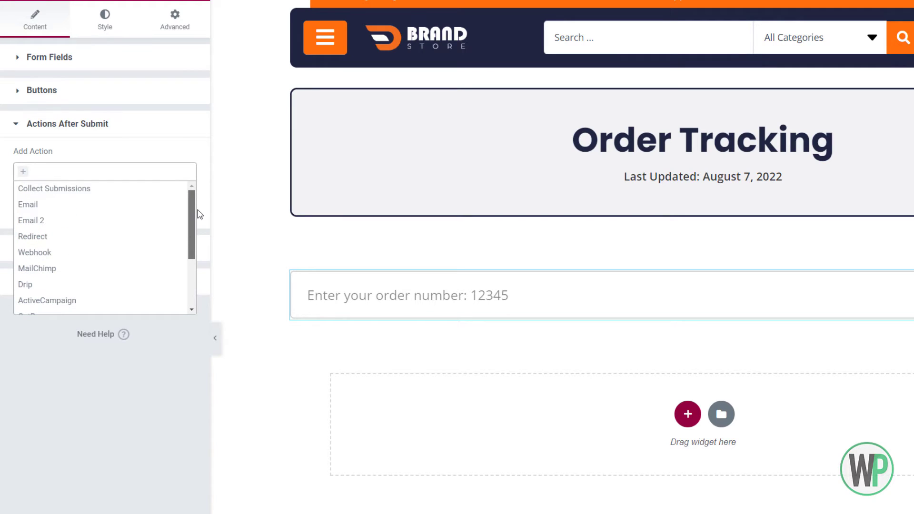
click(148, 236)
click(96, 256)
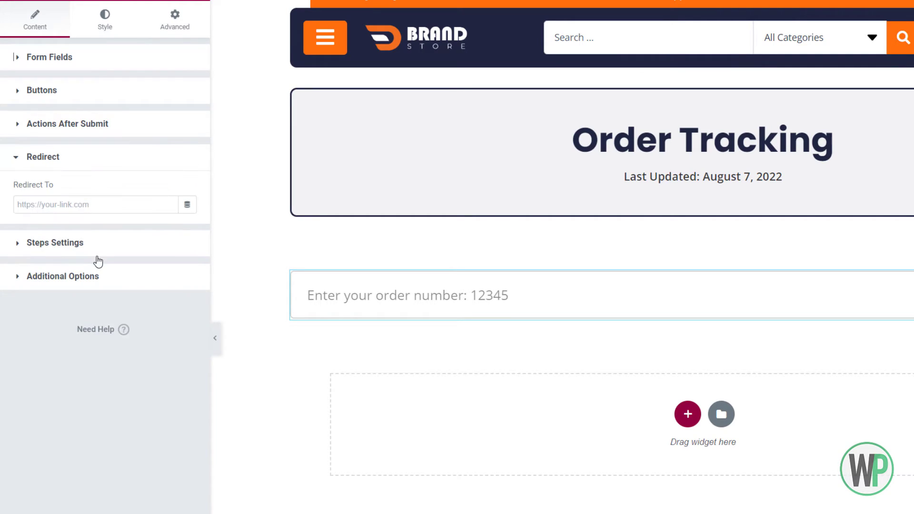
- Set the redirect destination to the copied Status page link followed by ?order_id=
click(83, 210)
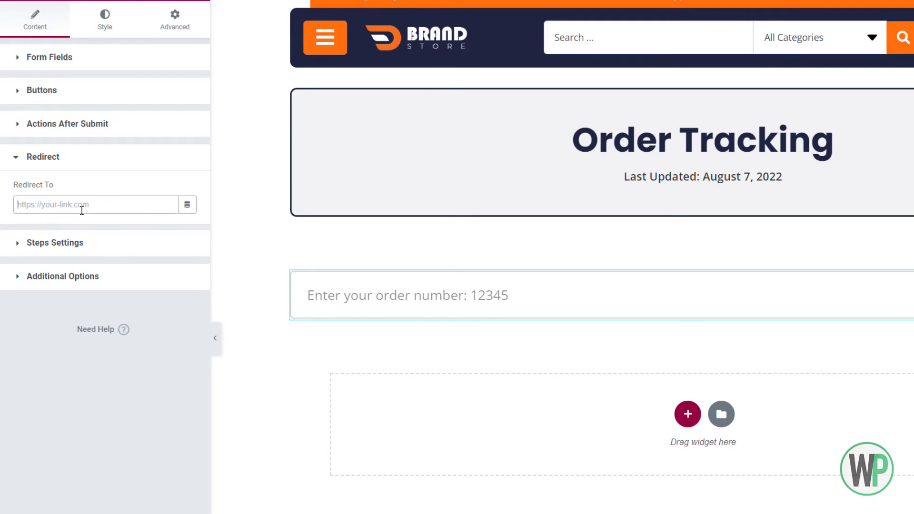
key(ctrl+v)
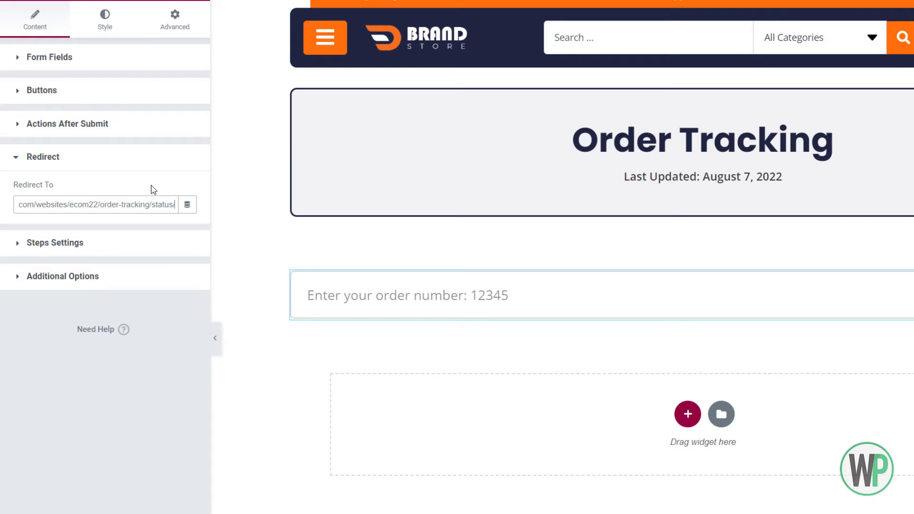
text(?)
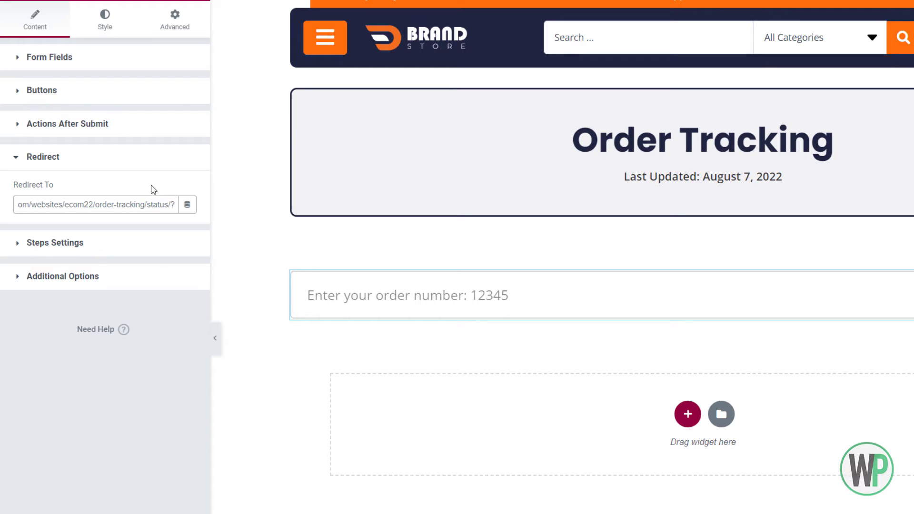
text(ord)
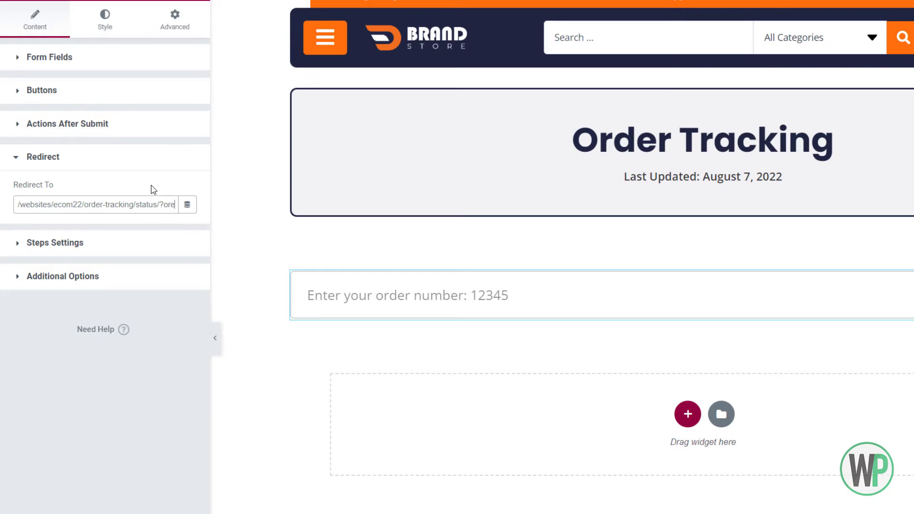
key(BackSpace)
key(BackSpace)
text(der_id=)
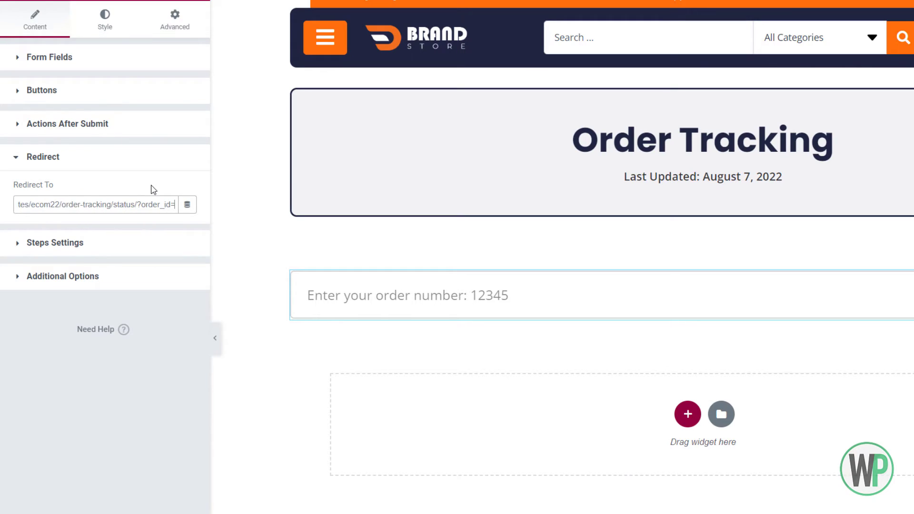
- Set the Order Number field's ID to order_id and copy the field's shortcode
scroll(334, 278, down, 3)
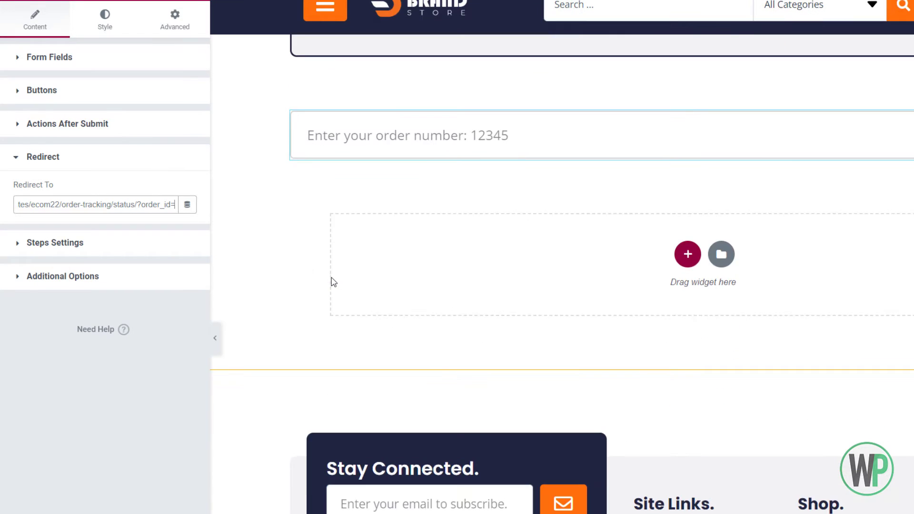
scroll(319, 272, up, 3)
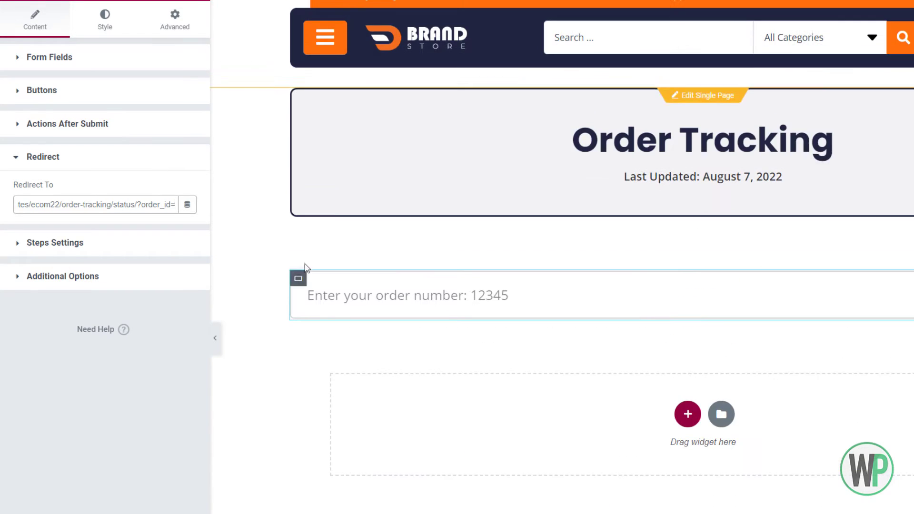
click(95, 65)
click(108, 135)
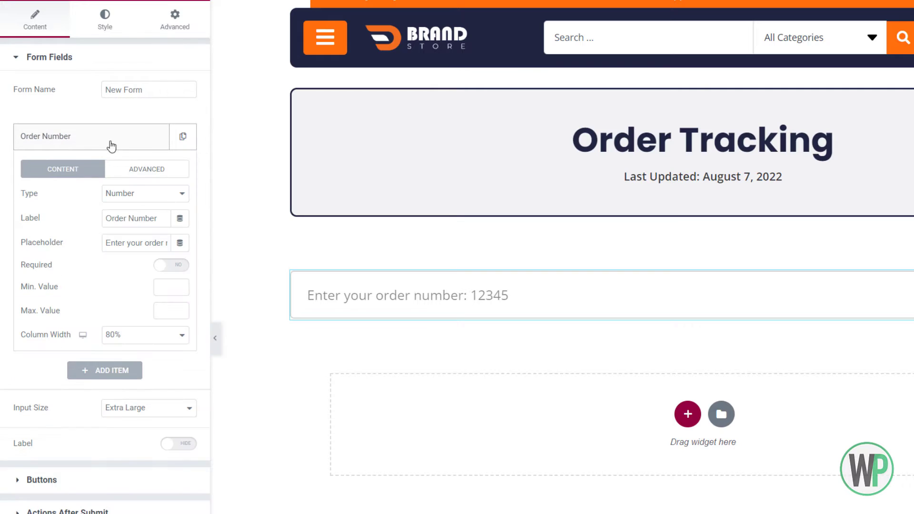
click(135, 175)
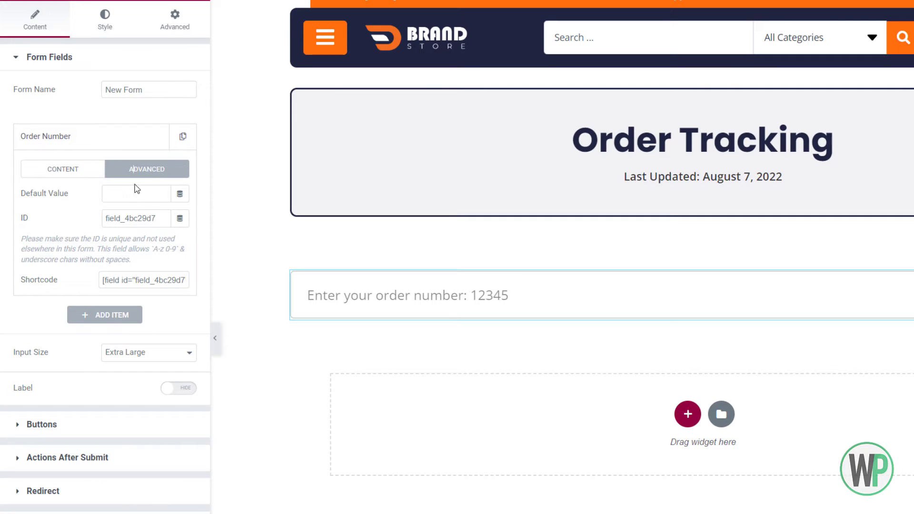
click(147, 279)
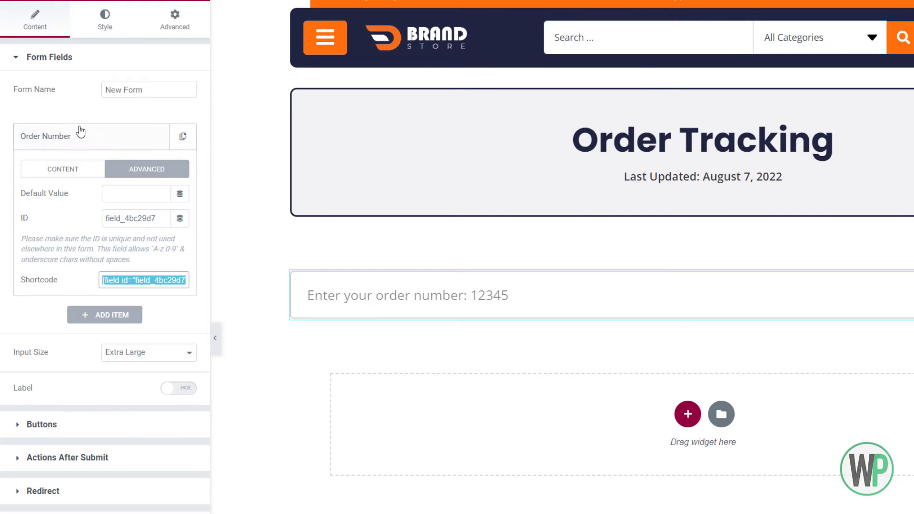
double_click(133, 215)
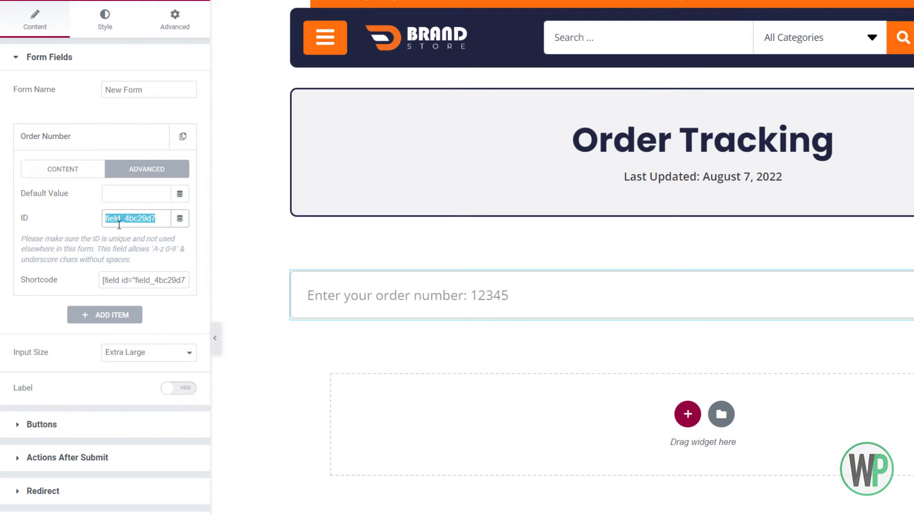
text(order_id)
click(158, 278)
key(ctrl+c)
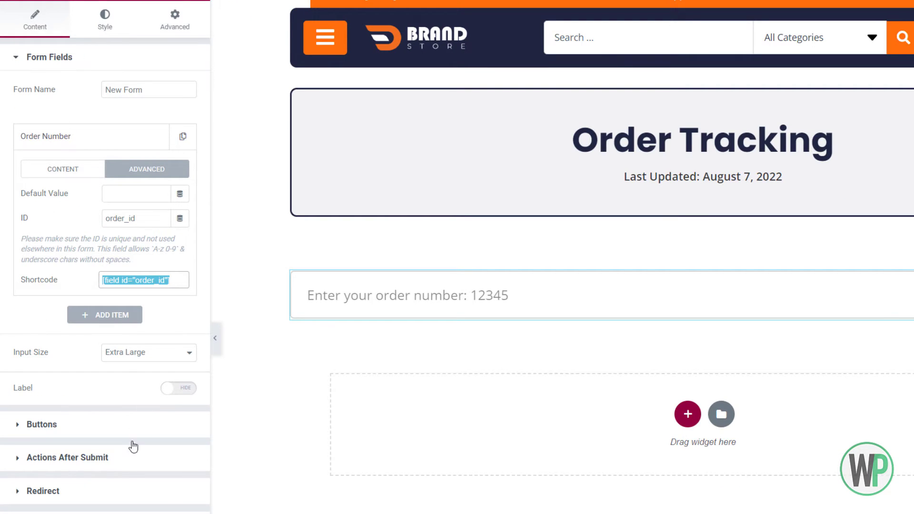
- Append the copied shortcode [field id="order_id"] to the end of the redirect URL
click(109, 493)
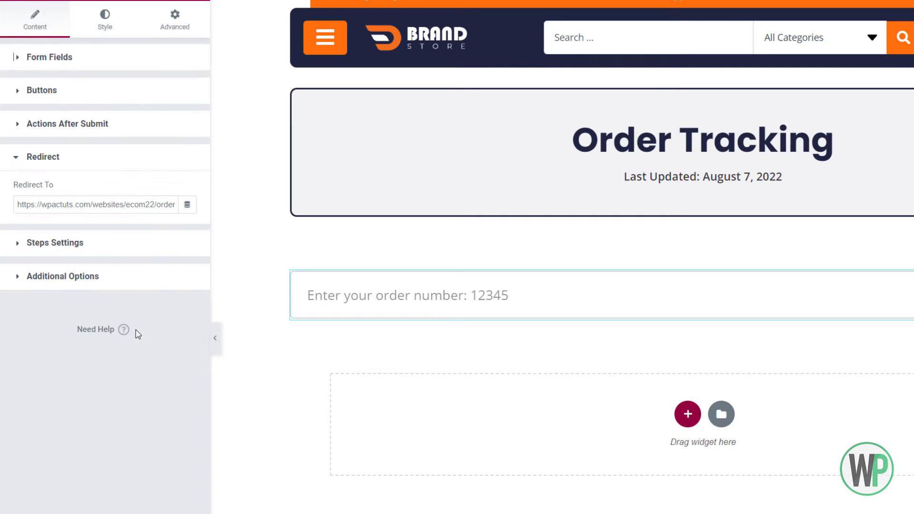
drag(162, 205, 190, 208)
click(172, 205)
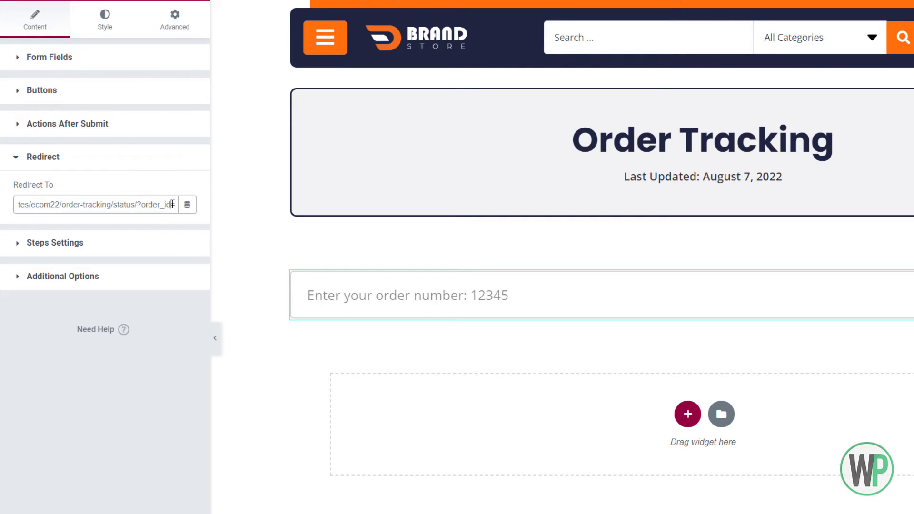
key(ctrl+v)
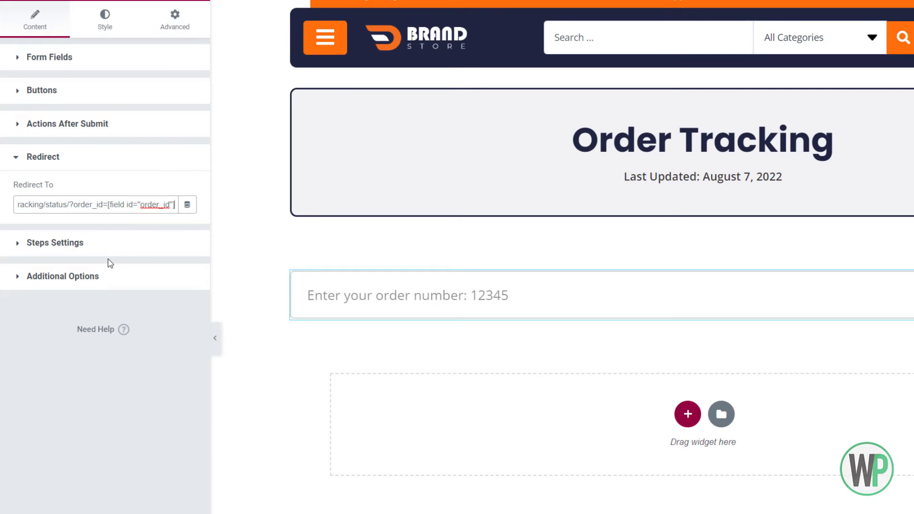
click(106, 129)
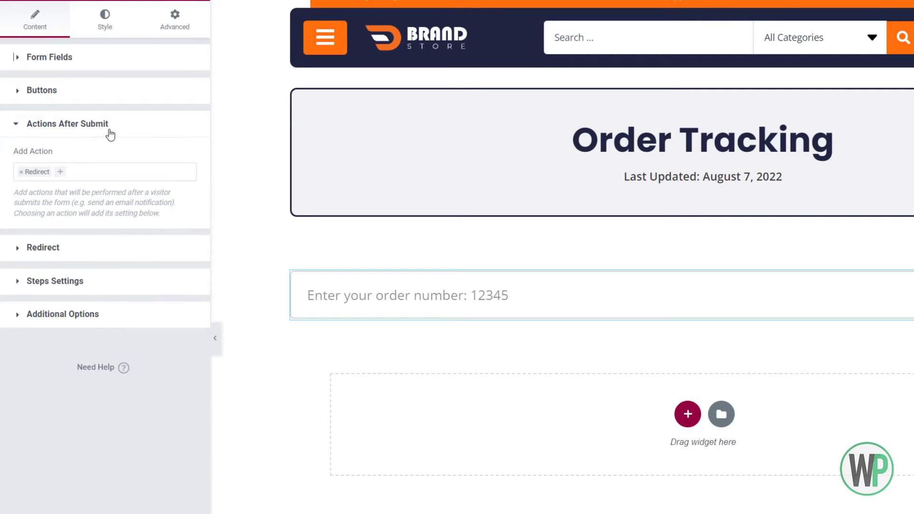
click(155, 319)
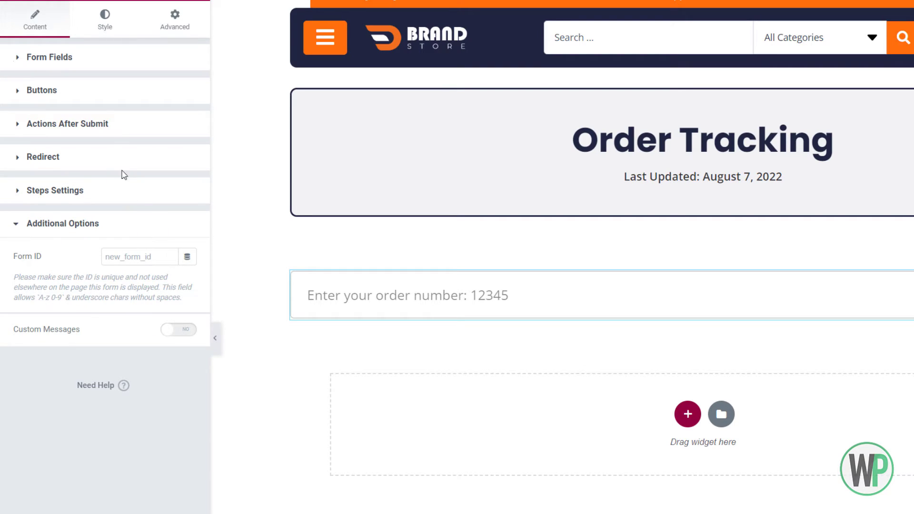
click(120, 125)
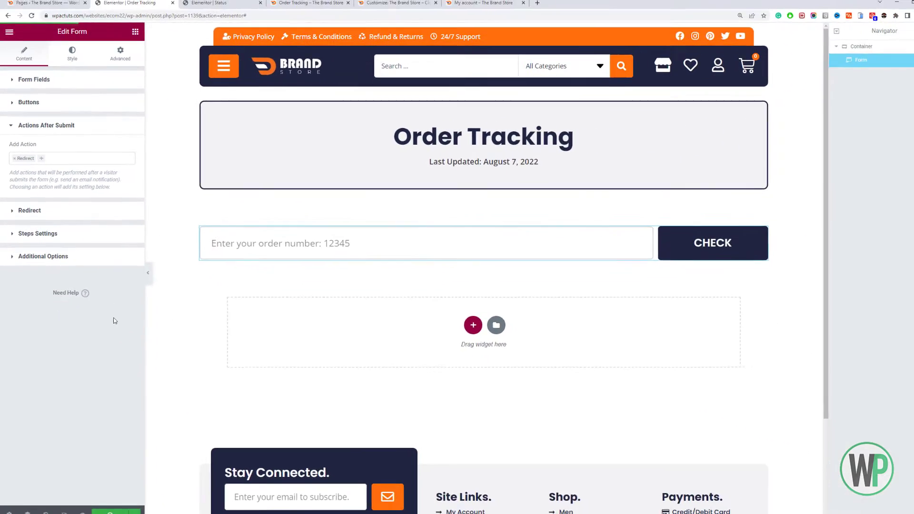
- Reload the published Order Tracking page and open the WooCommerce orders list to look up an existing order's number
click(303, 6)
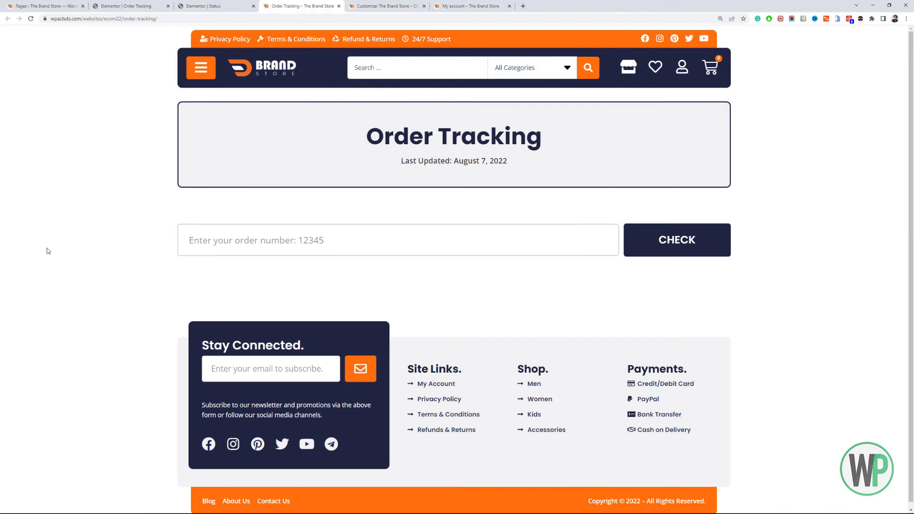
key(F5)
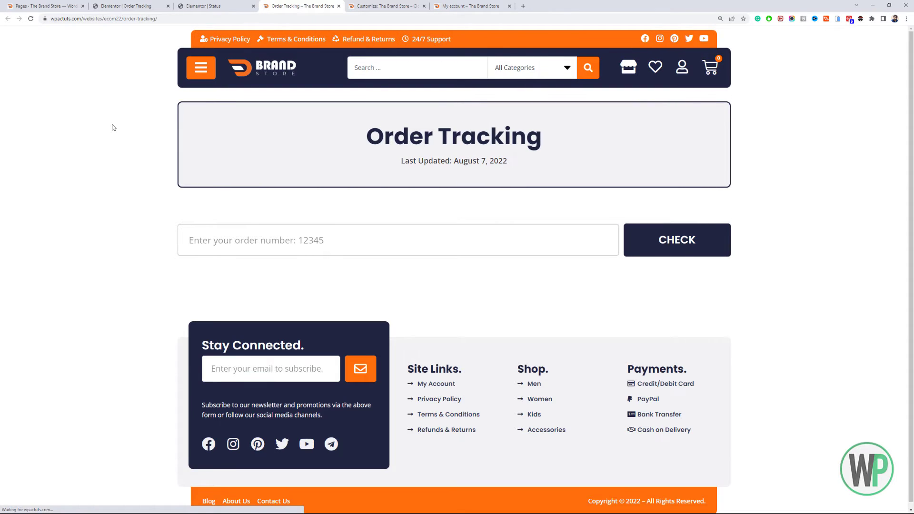
click(46, 6)
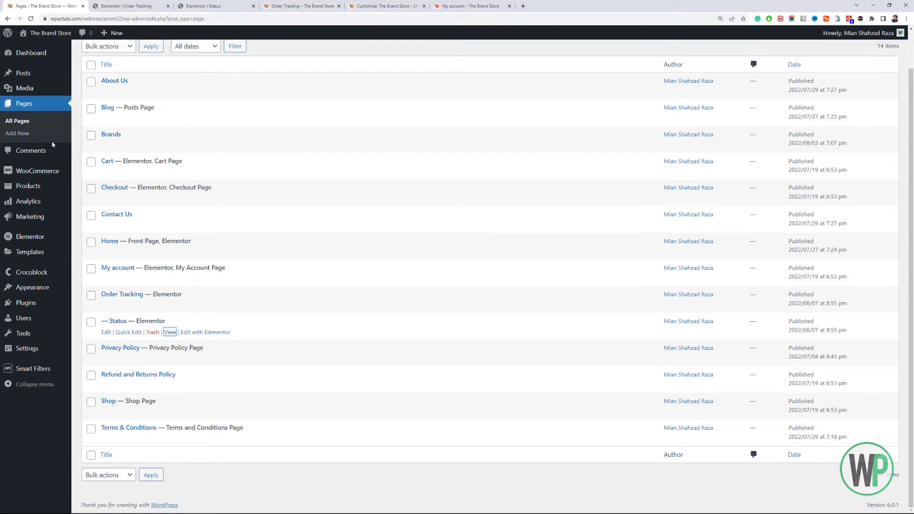
scroll(53, 144, up, 1)
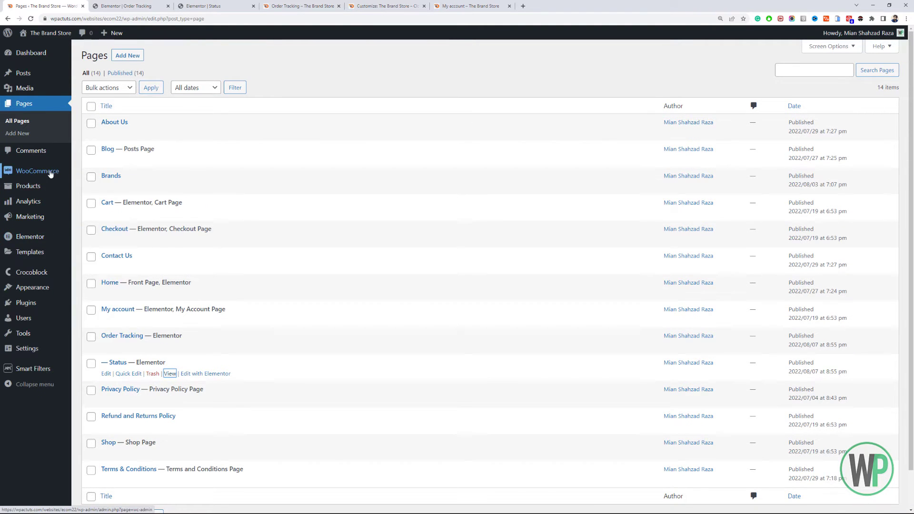
mouse_move(50, 173)
click(83, 186)
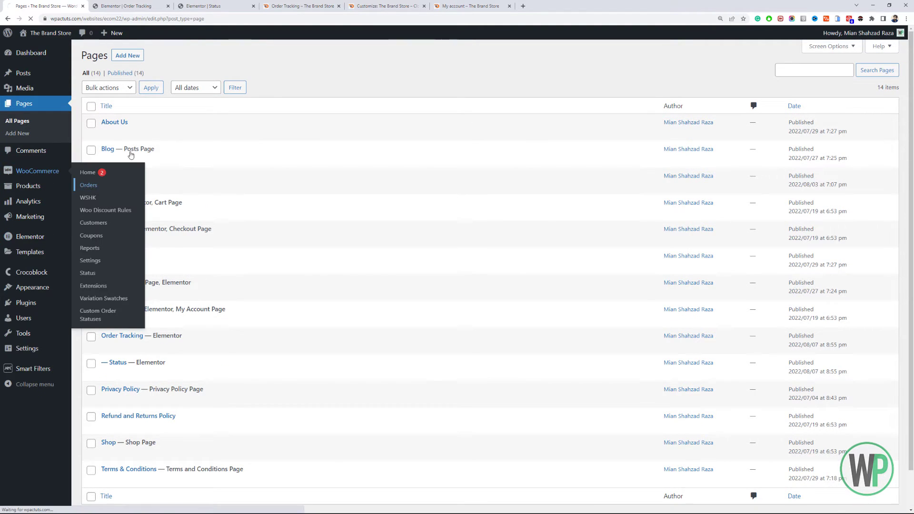
click(276, 4)
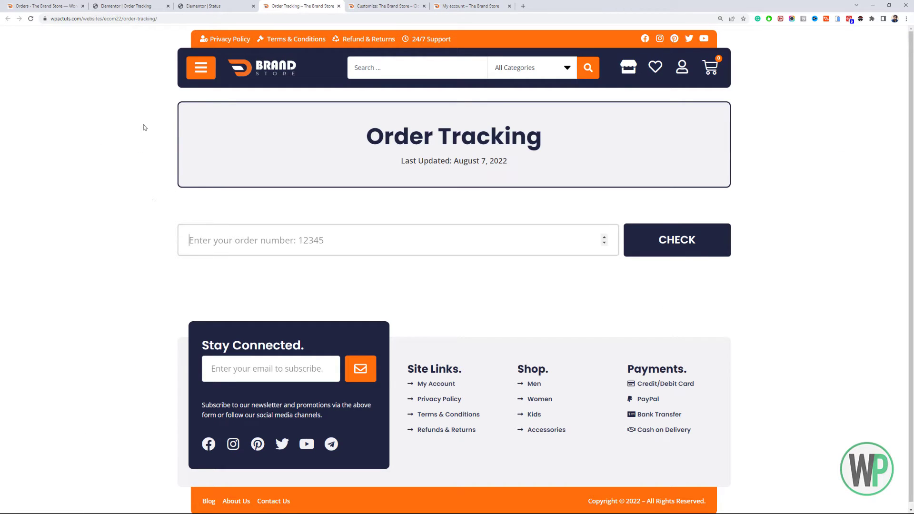
click(20, 4)
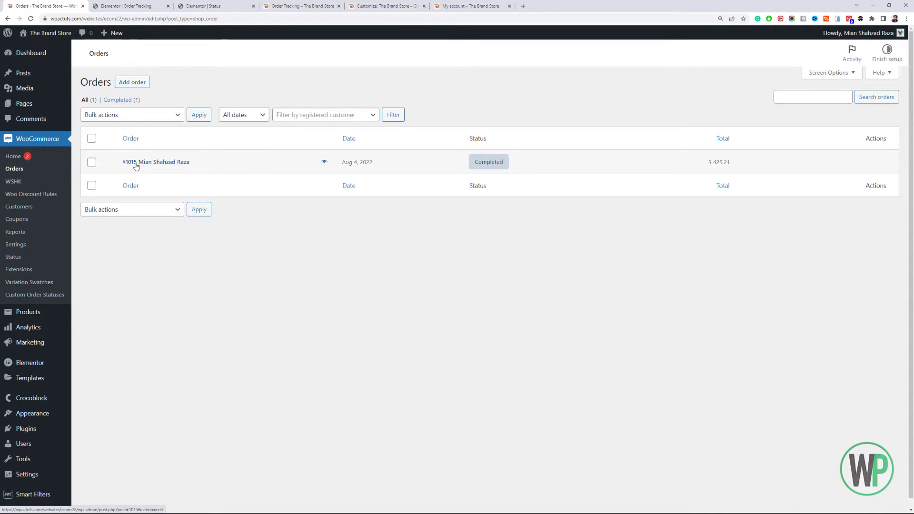
- Submit a made-up order number in the published tracking form and examine the order_id parameter in the redirected address
click(269, 4)
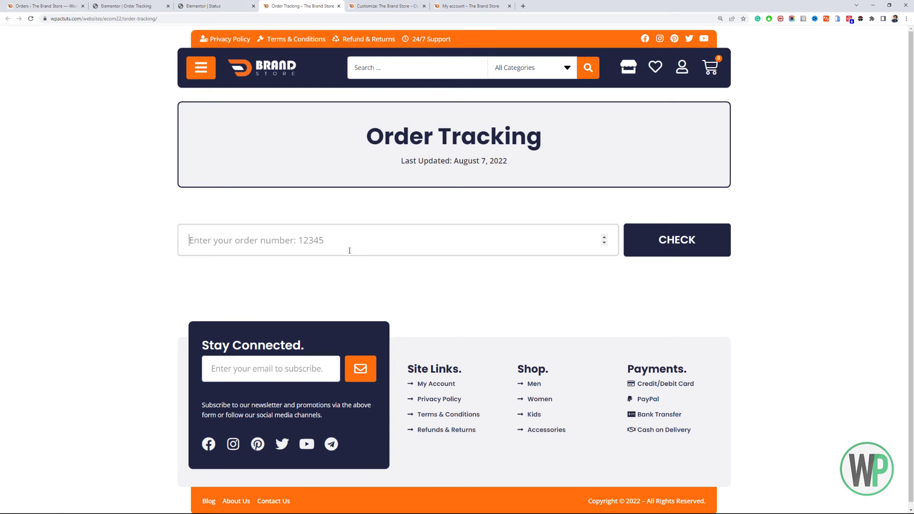
text(24244)
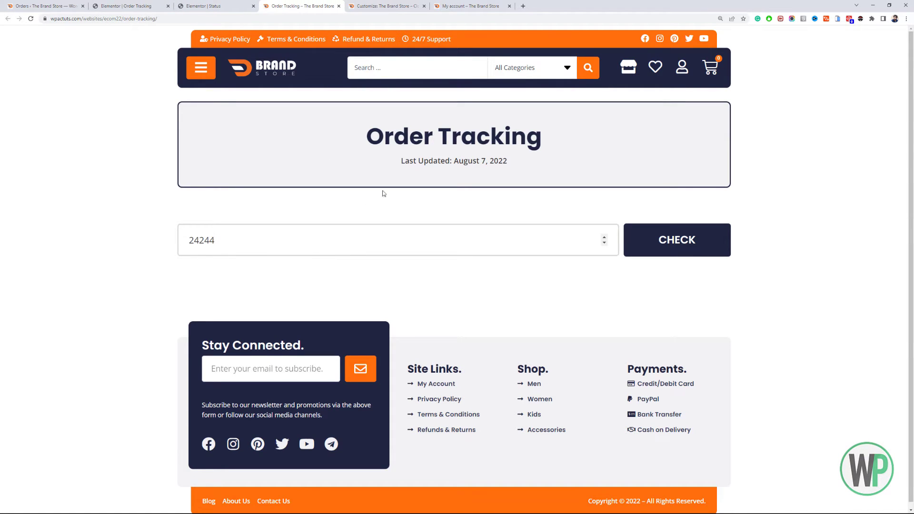
click(718, 249)
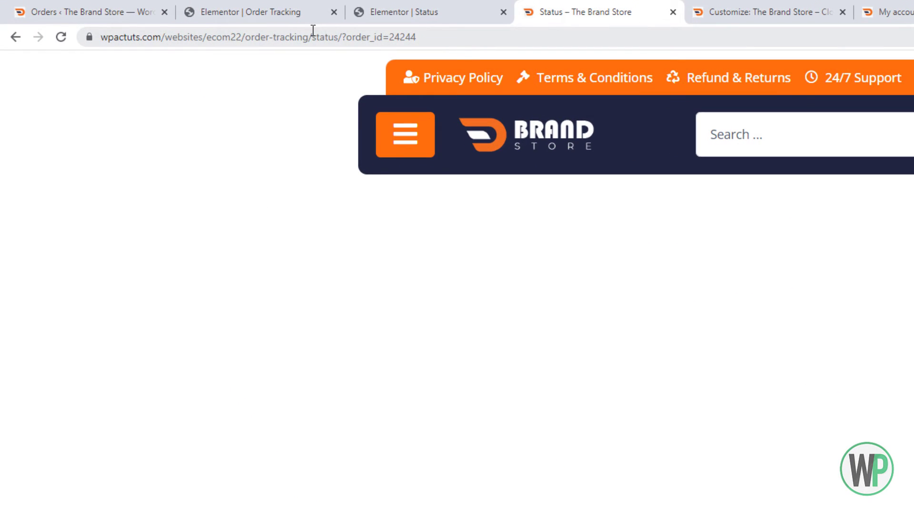
click(158, 17)
drag(313, 33, 383, 28)
click(461, 34)
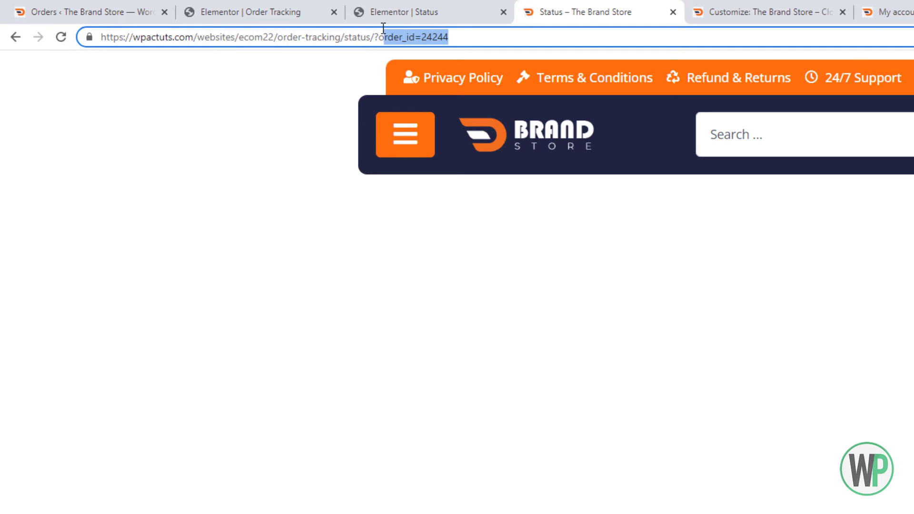
- Go back to the Order Tracking page, check the order's number in the orders list, and return to the tracking page
click(16, 37)
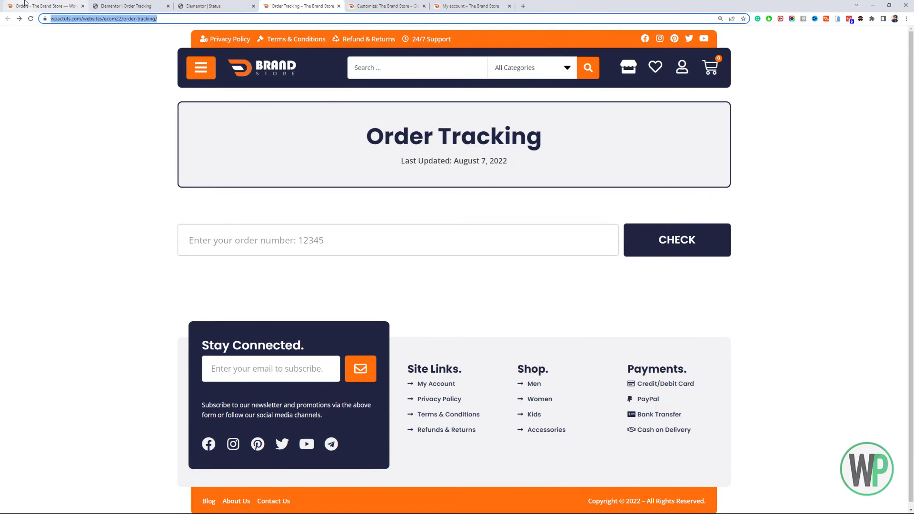
click(25, 2)
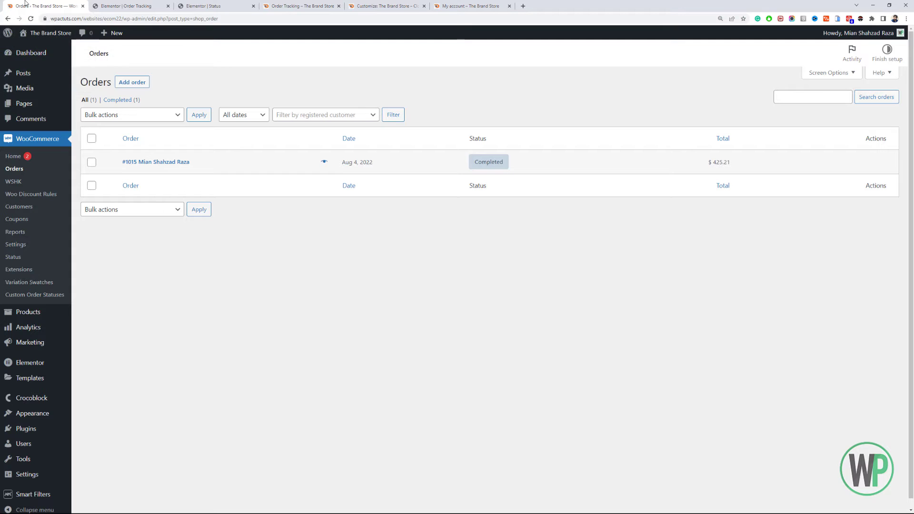
click(285, 6)
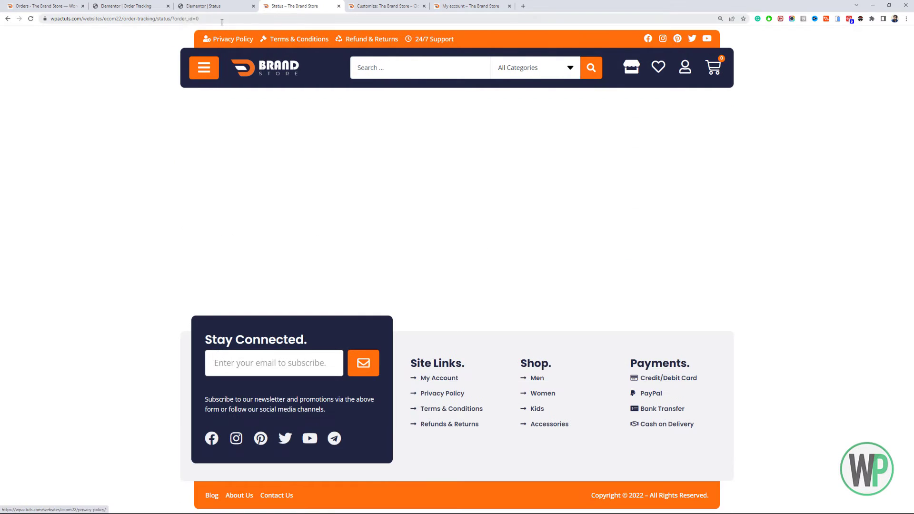
- Go back to the Order Tracking page, view the orders list, and examine the available after-submit actions in the tracking form's editor
click(8, 19)
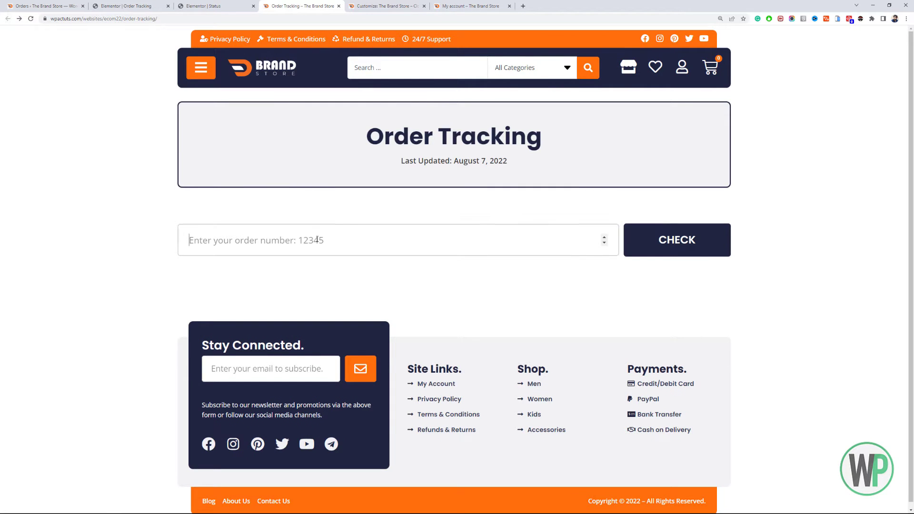
click(76, 5)
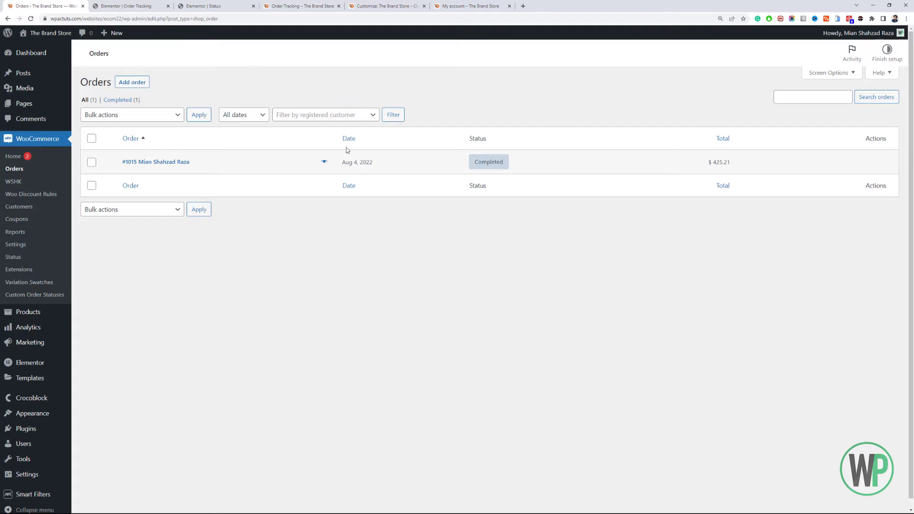
click(138, 6)
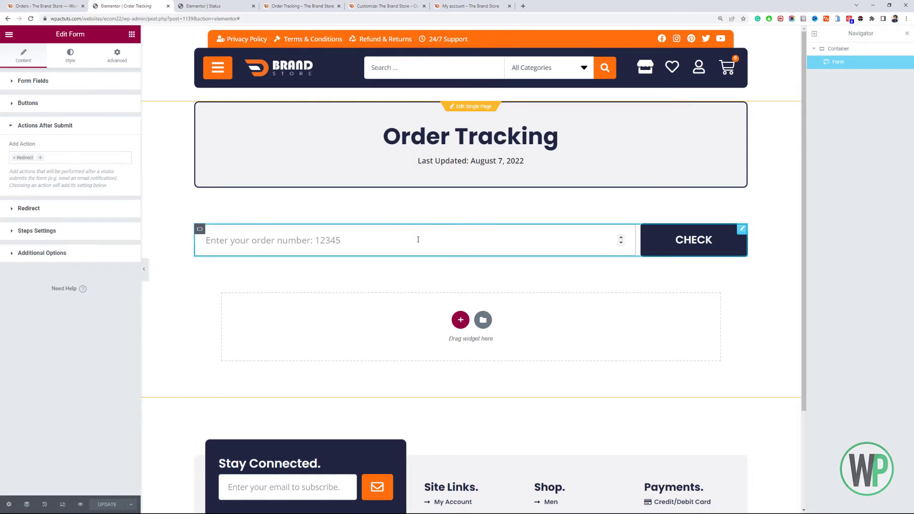
click(66, 157)
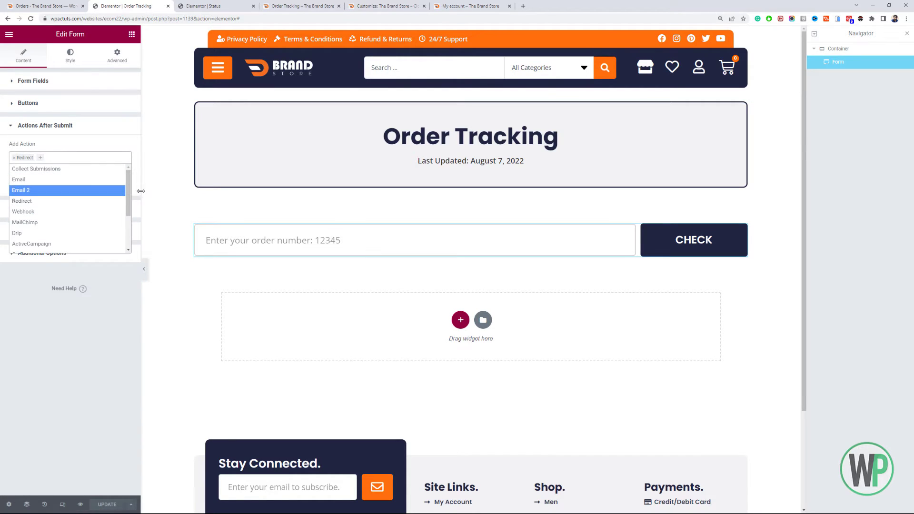
scroll(127, 184, down, 3)
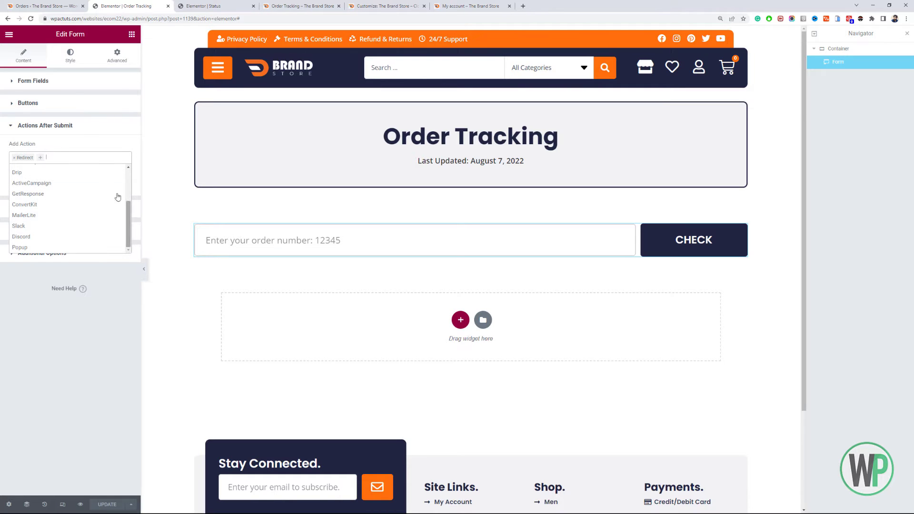
scroll(116, 197, up, 3)
- Make the tracking form's Order Number field required
click(71, 82)
click(72, 84)
click(72, 82)
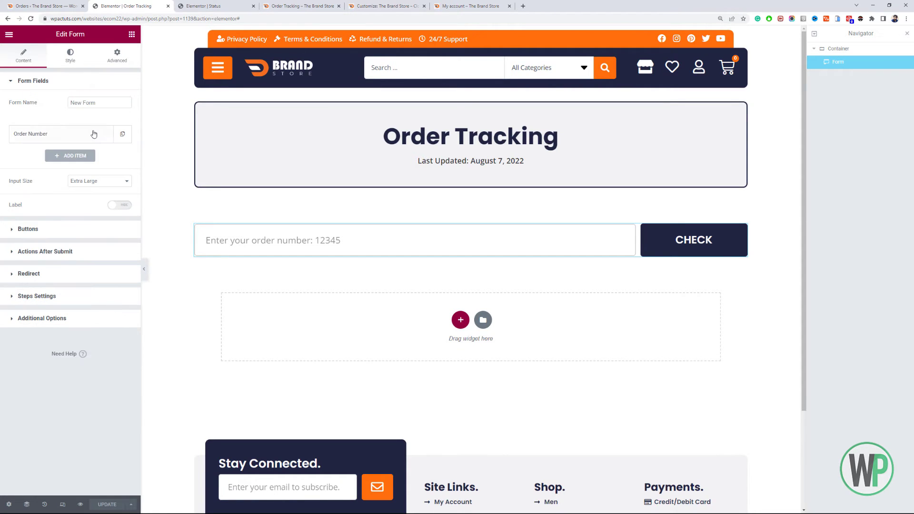
click(47, 133)
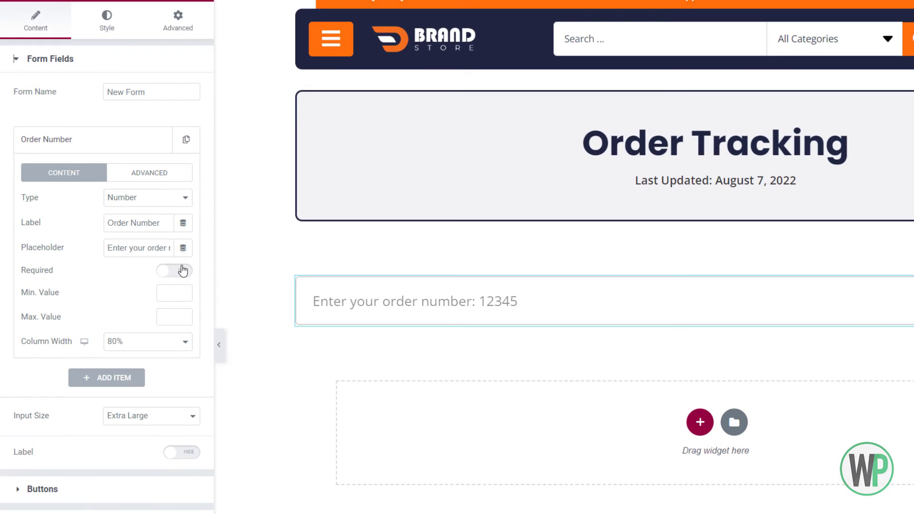
click(182, 269)
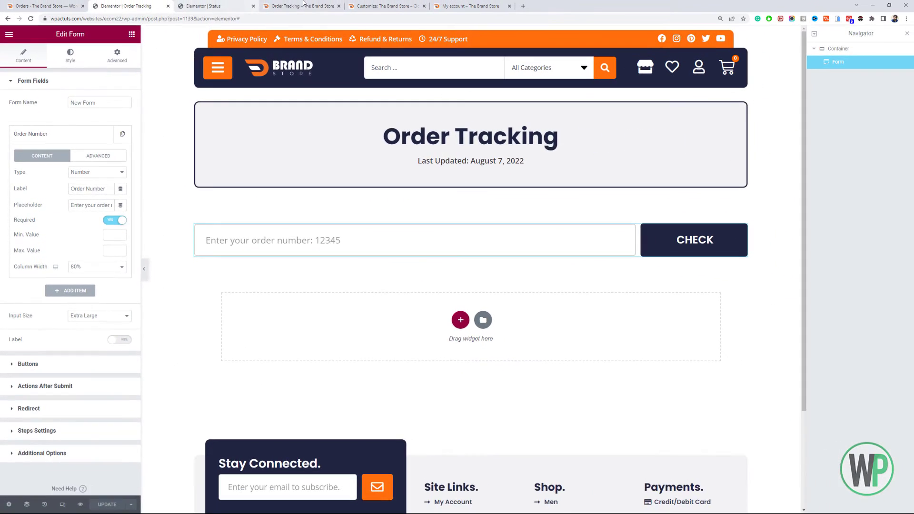
- Reload the published Order Tracking page and submit the form with the order number left empty
click(309, 5)
click(67, 253)
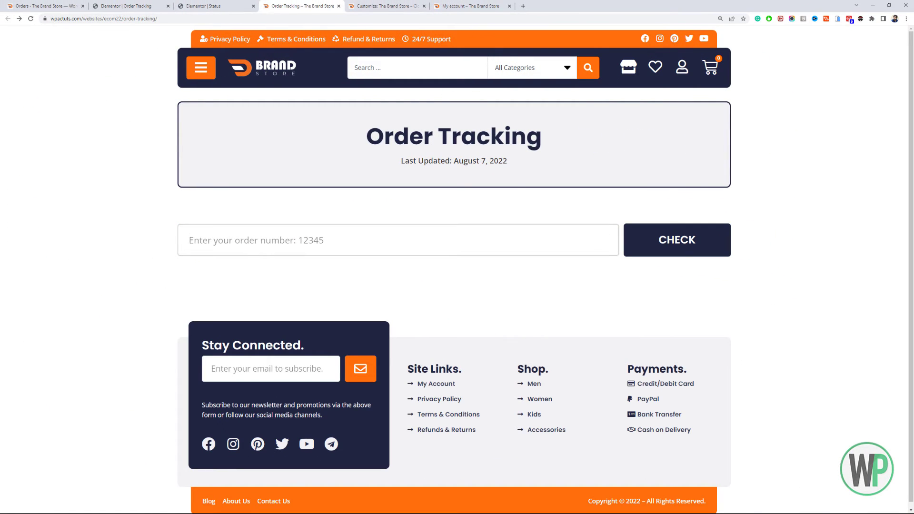
key(F5)
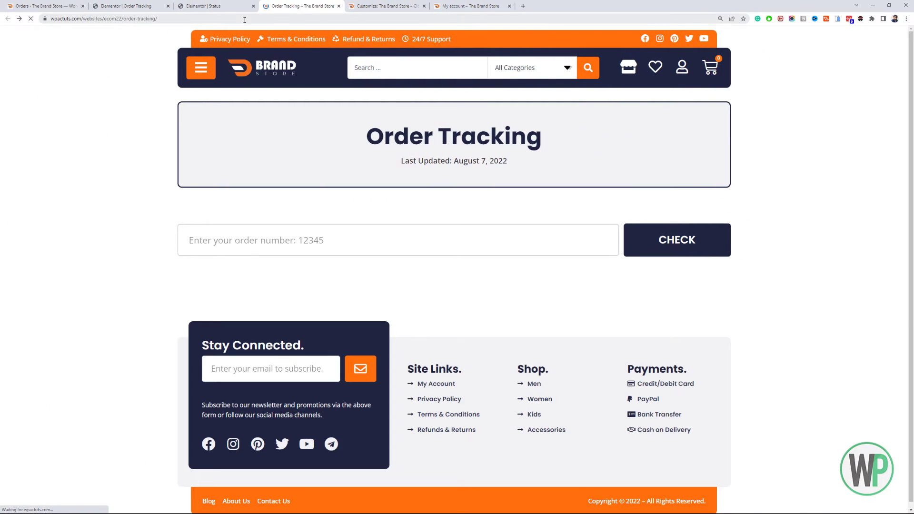
click(693, 248)
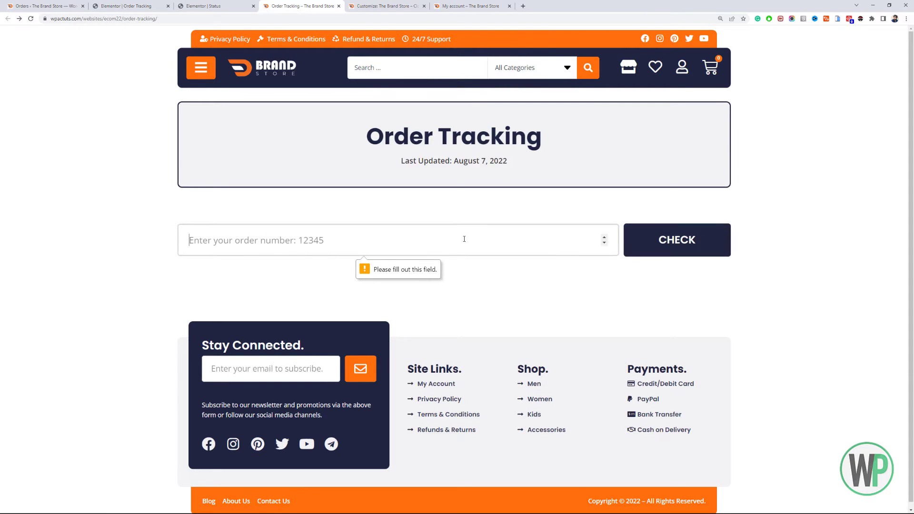
- Submit a made-up order number in the tracking form and examine the order_id parameter in the redirected address
text(12)
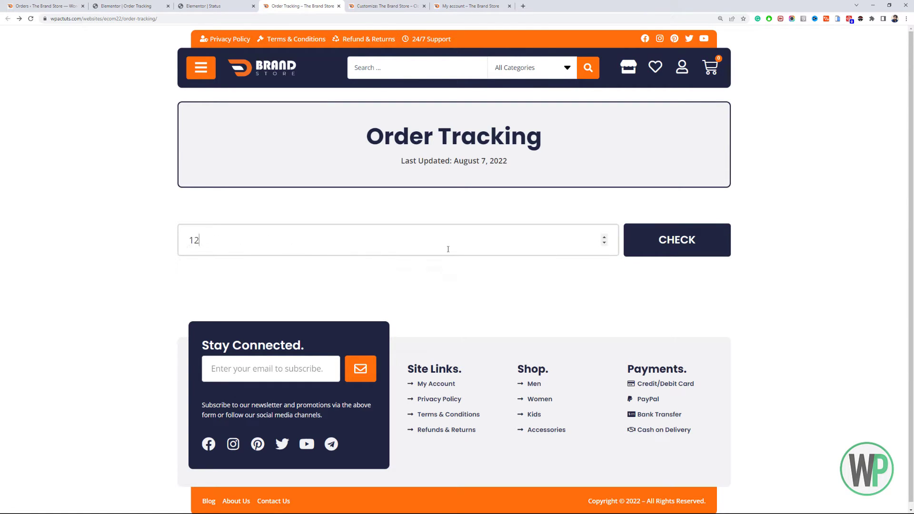
text(354)
click(648, 247)
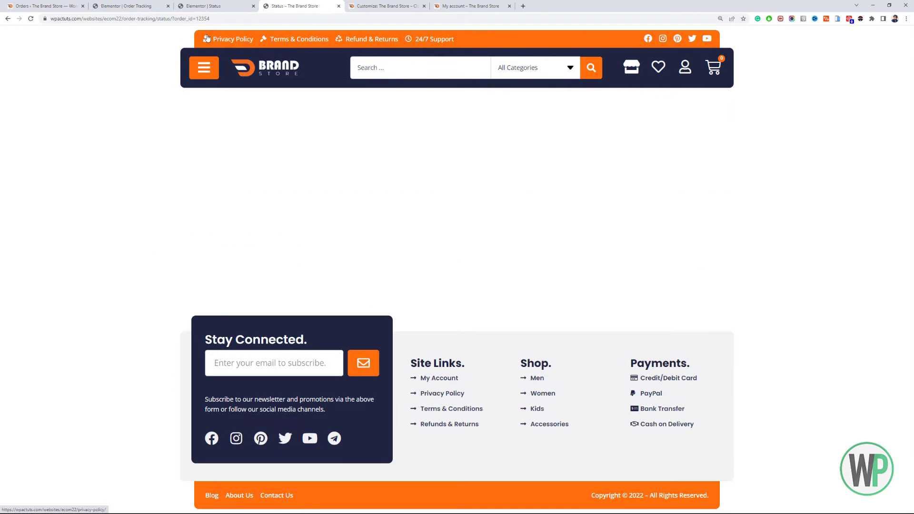
click(214, 19)
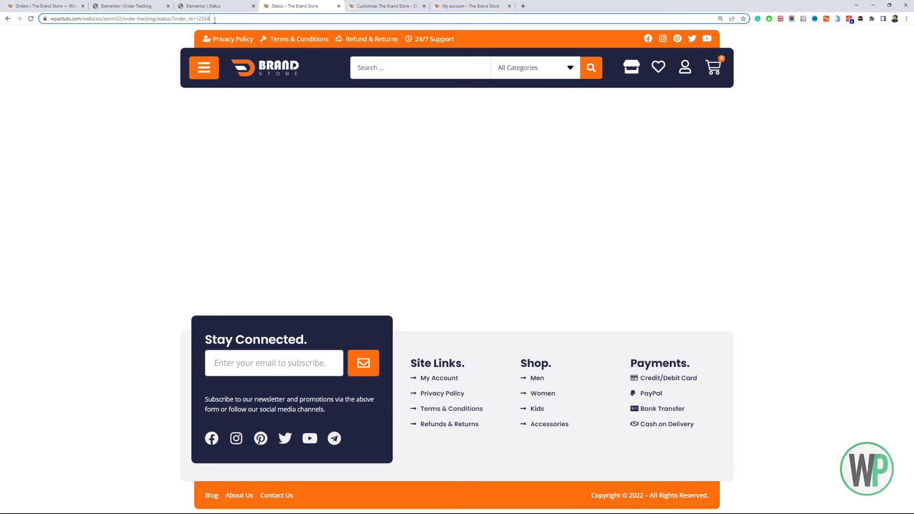
drag(200, 20, 205, 31)
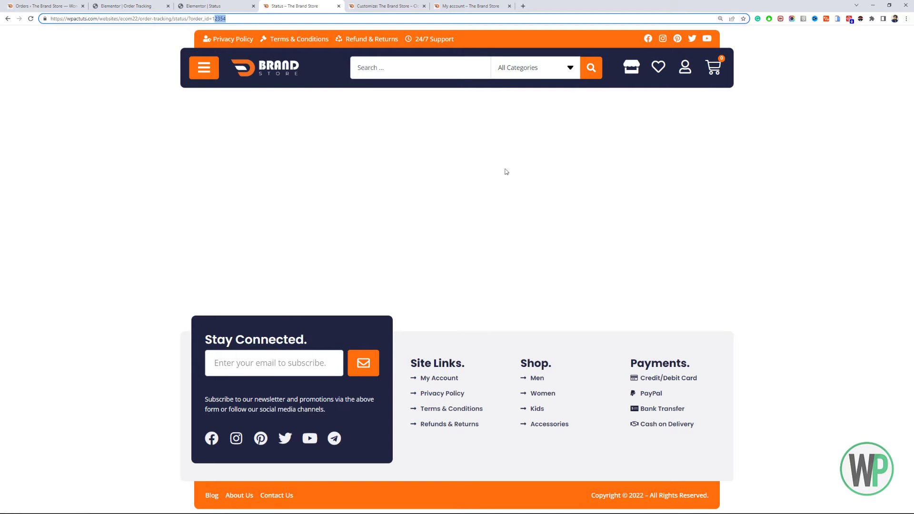
click(401, 204)
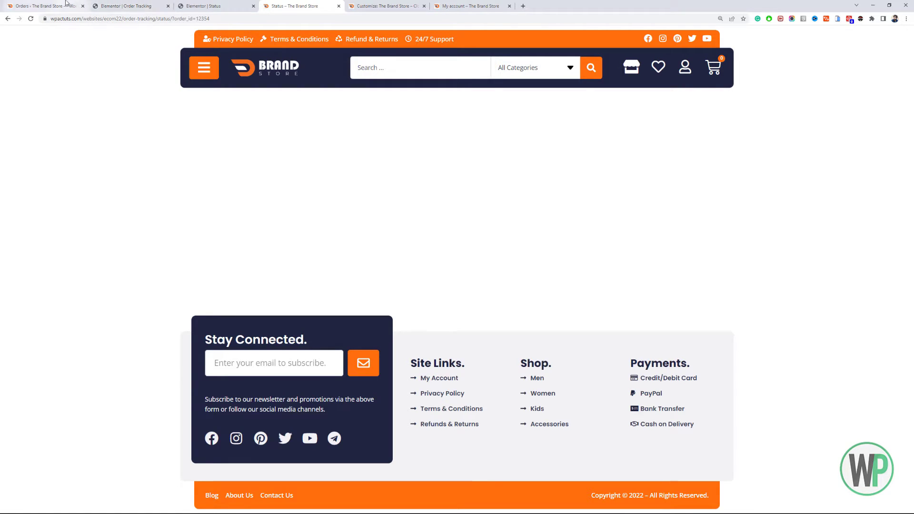
- Find the Dynamic Visibility for Elementor plugin by searching for "dynamic visibility", then install and activate it
click(42, 6)
mouse_move(61, 428)
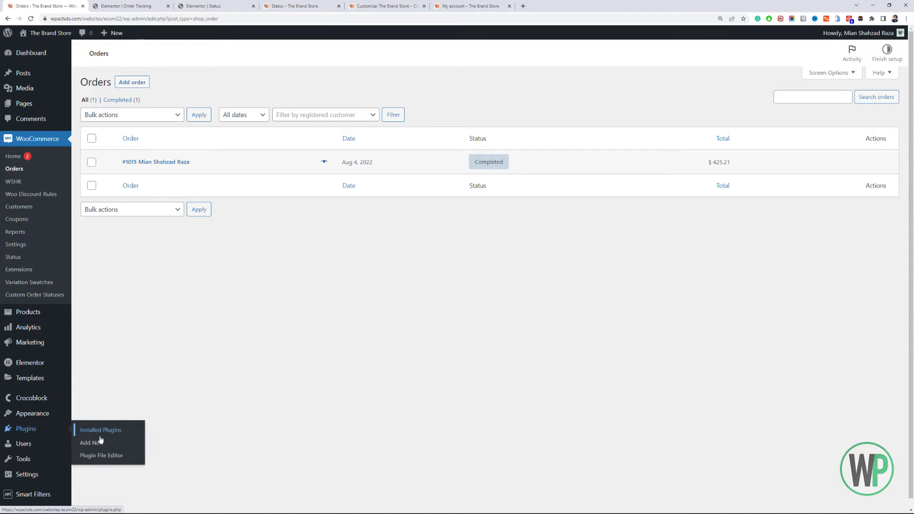
click(86, 439)
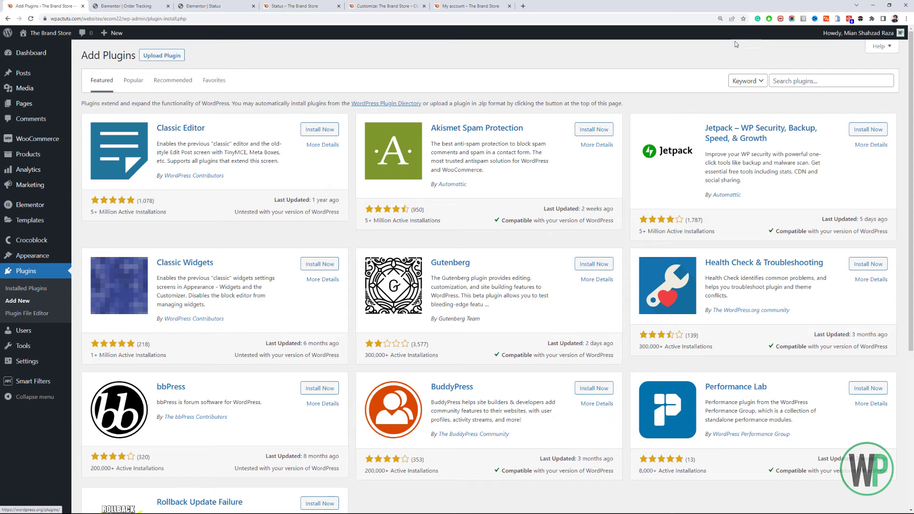
click(797, 82)
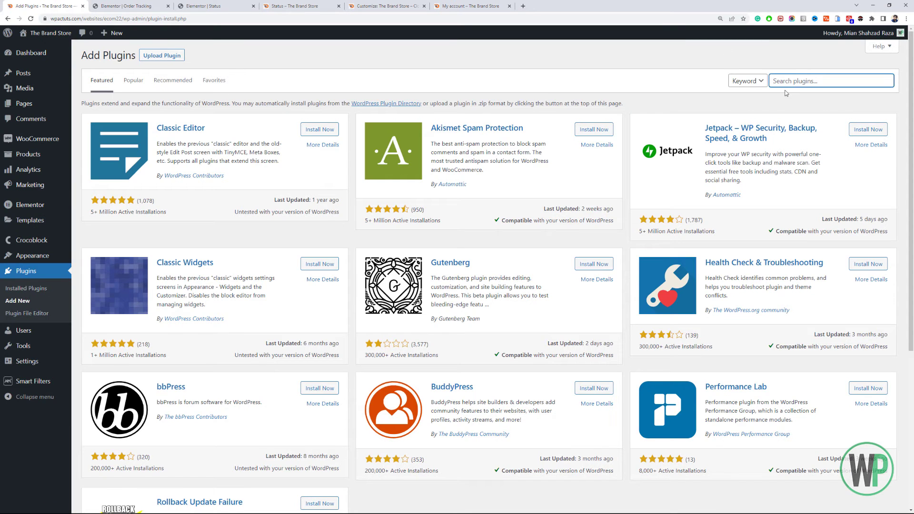
text(dynamic visibility)
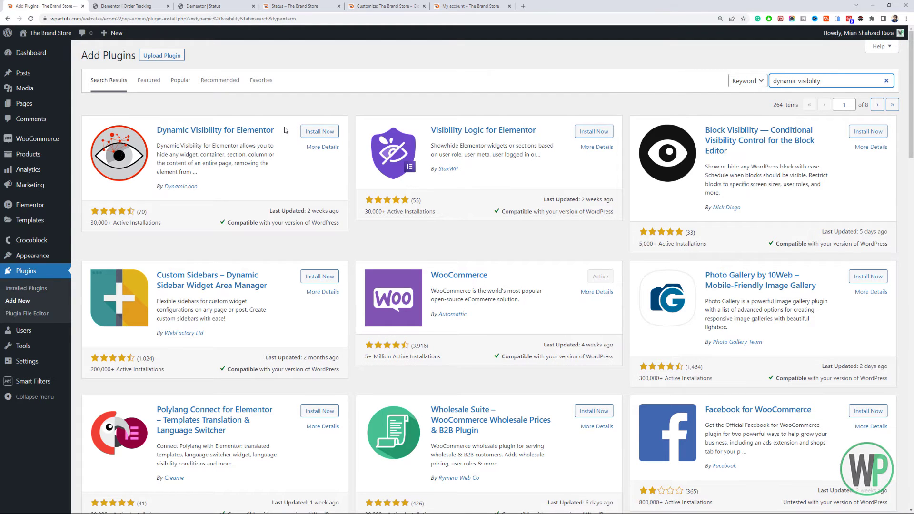
click(304, 135)
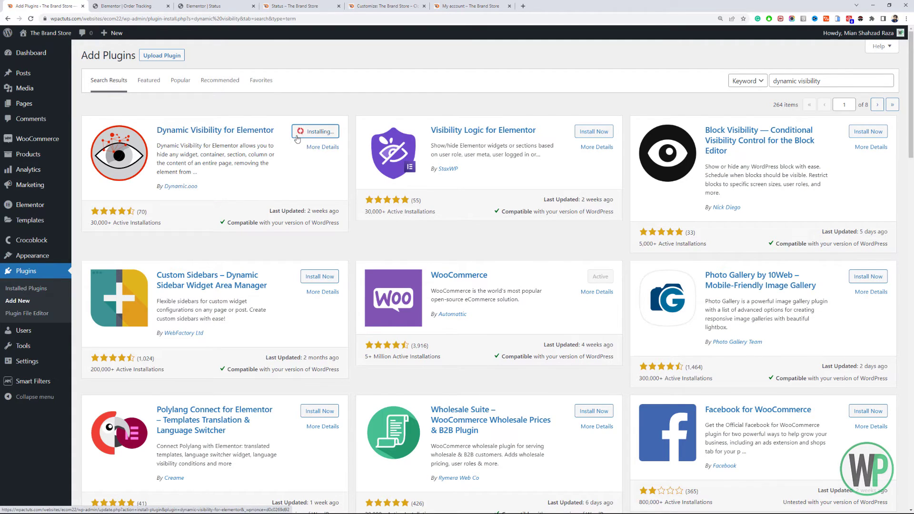
click(329, 133)
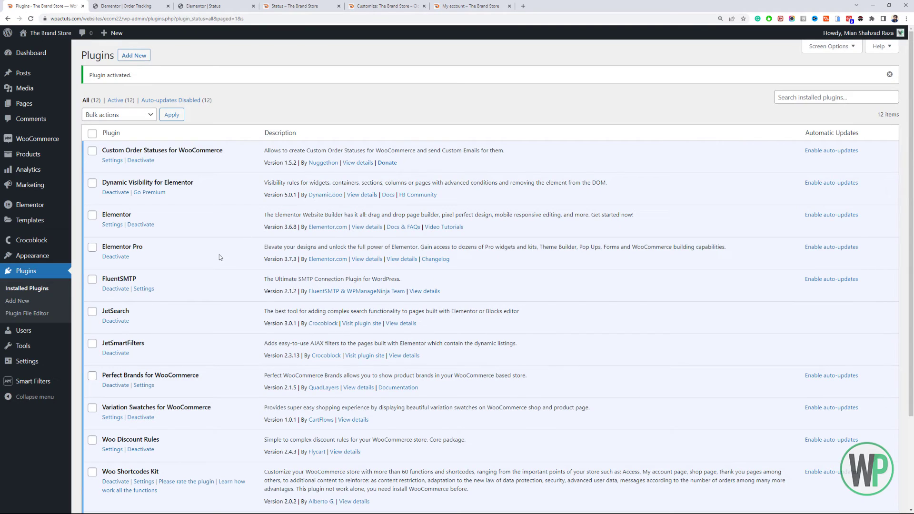
scroll(219, 254, down, 3)
scroll(217, 250, up, 2)
scroll(216, 250, up, 1)
- Add a single vertical container to the Status page in Elementor and set its top margin to 50 px
click(295, 4)
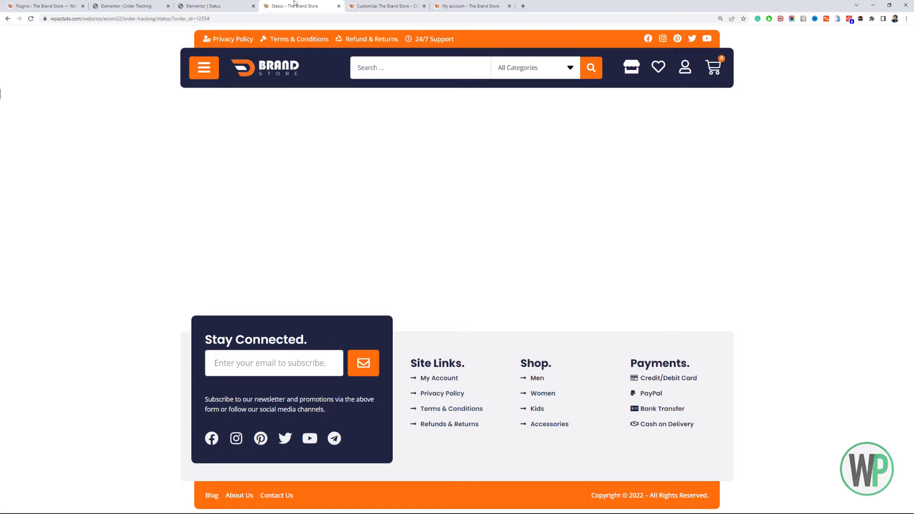
click(248, 5)
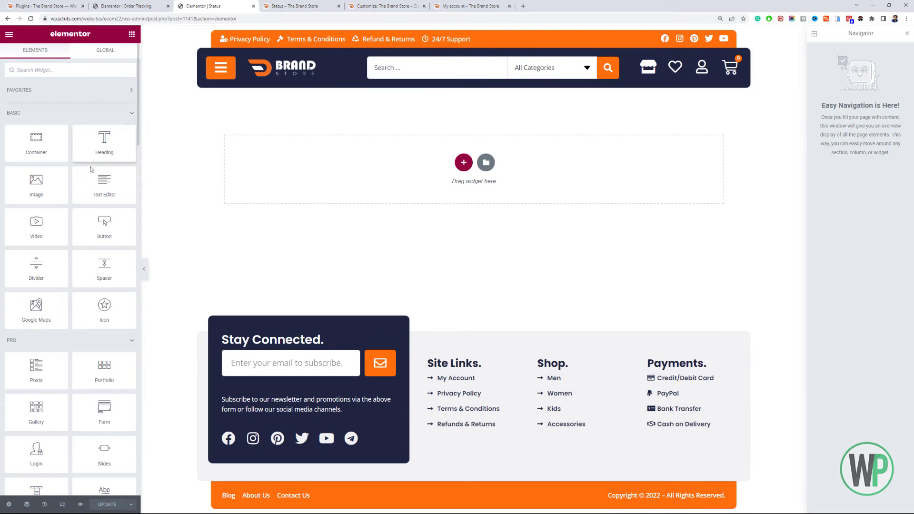
click(462, 162)
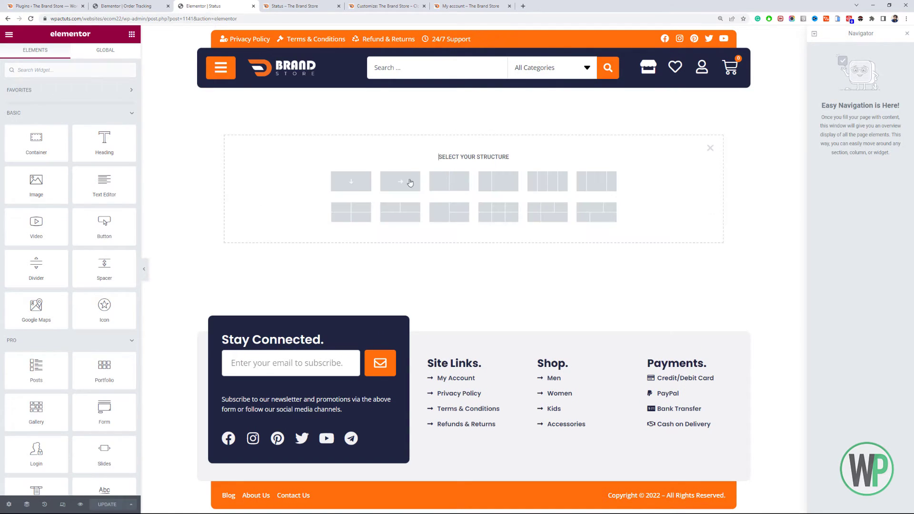
click(351, 182)
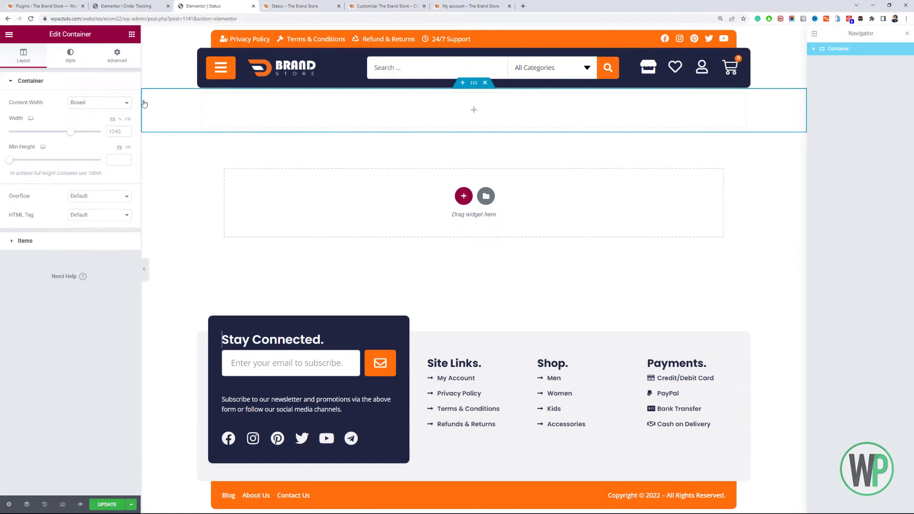
click(117, 55)
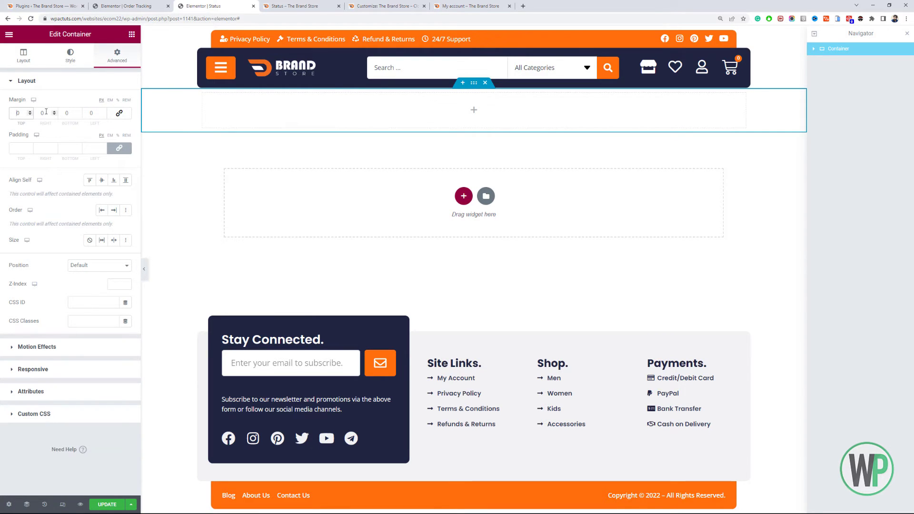
text(5)
click(67, 113)
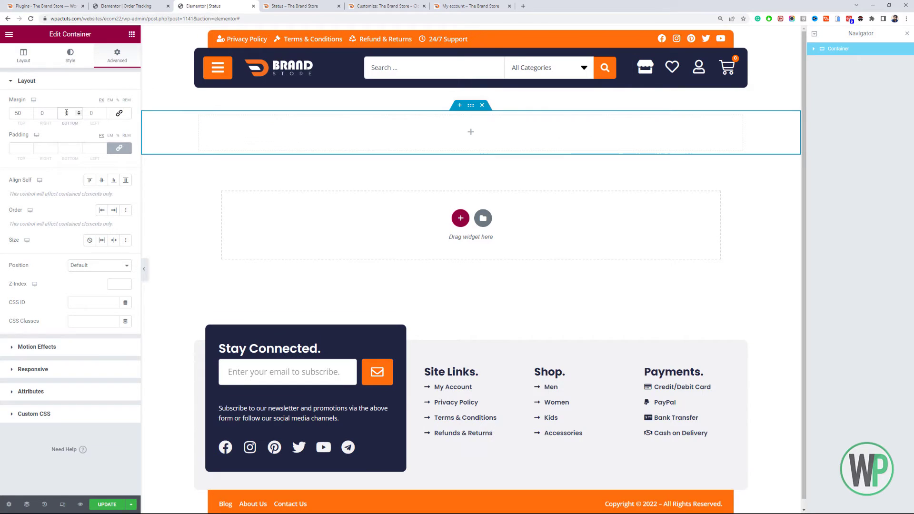
- Add a Heading widget to the Status page's container, with HTML tag H1 and centered alignment
click(131, 35)
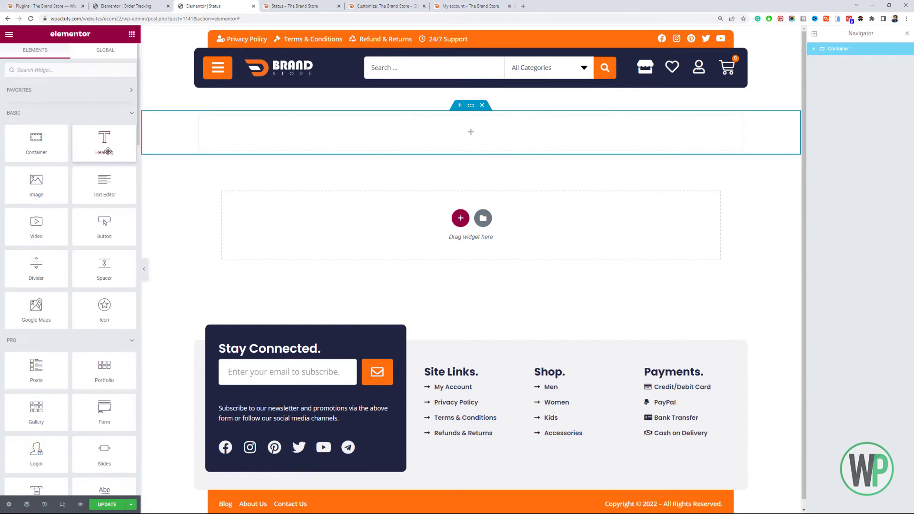
drag(104, 143, 256, 147)
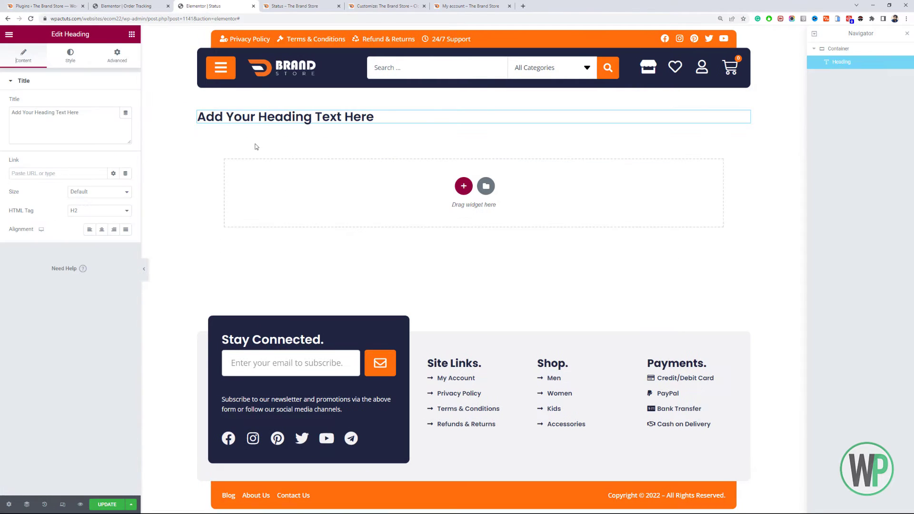
click(91, 212)
click(76, 219)
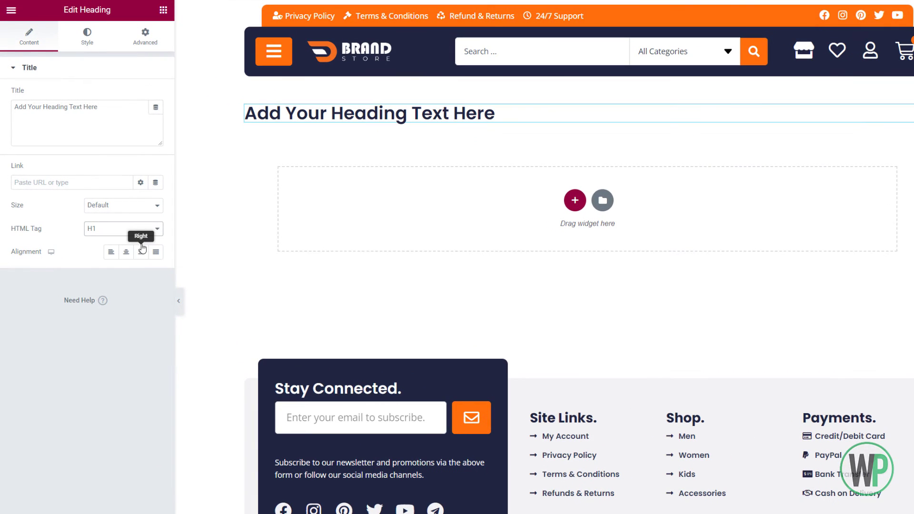
click(126, 252)
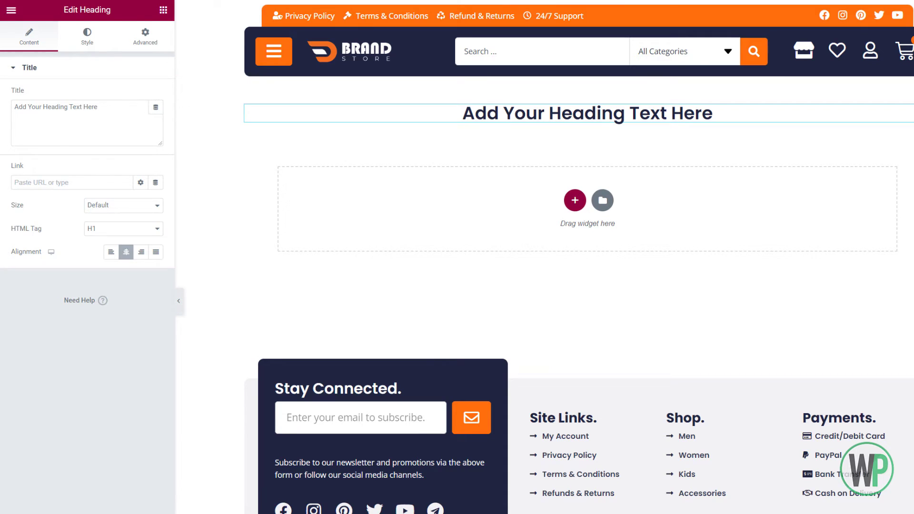
- Link the heading's title to the Request Parameter dynamic tag
click(277, 1)
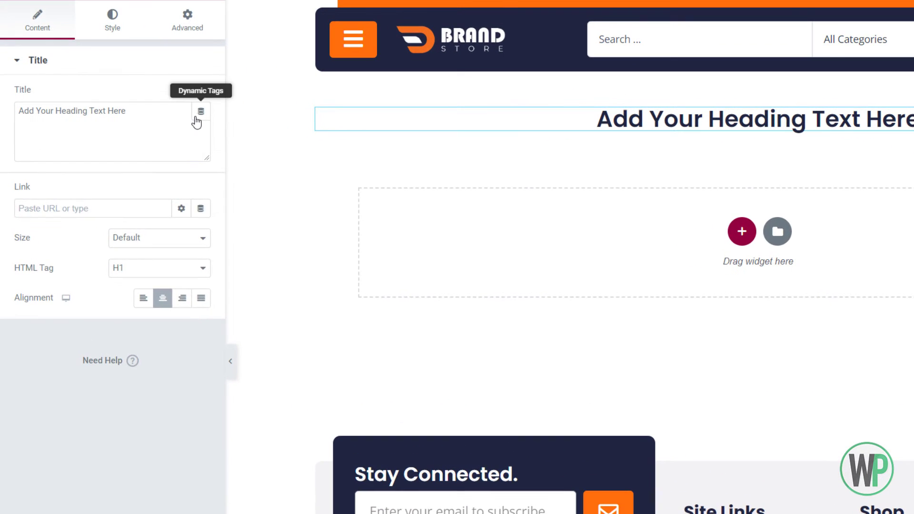
click(200, 111)
drag(205, 158, 194, 216)
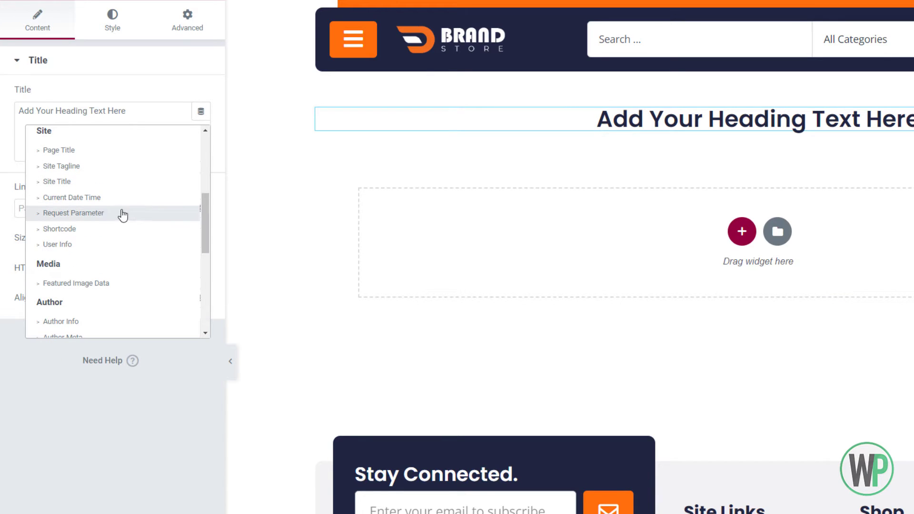
click(101, 214)
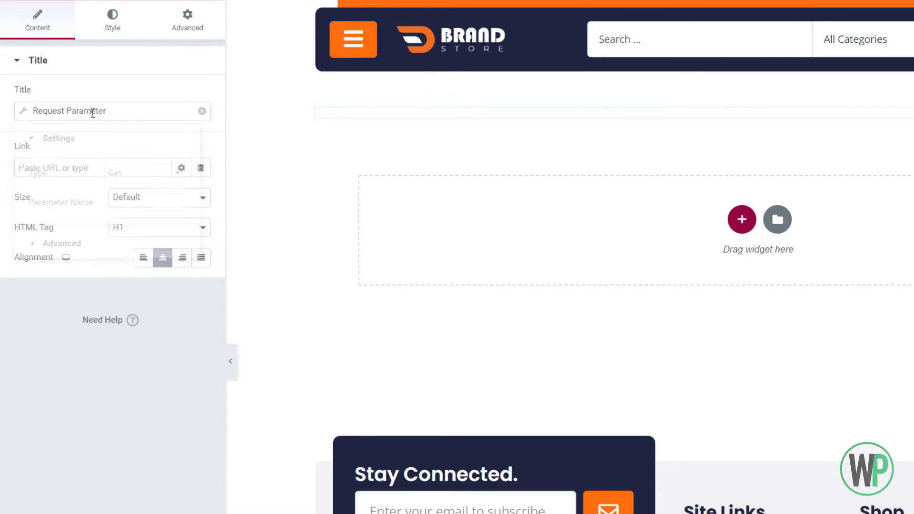
click(124, 182)
click(125, 184)
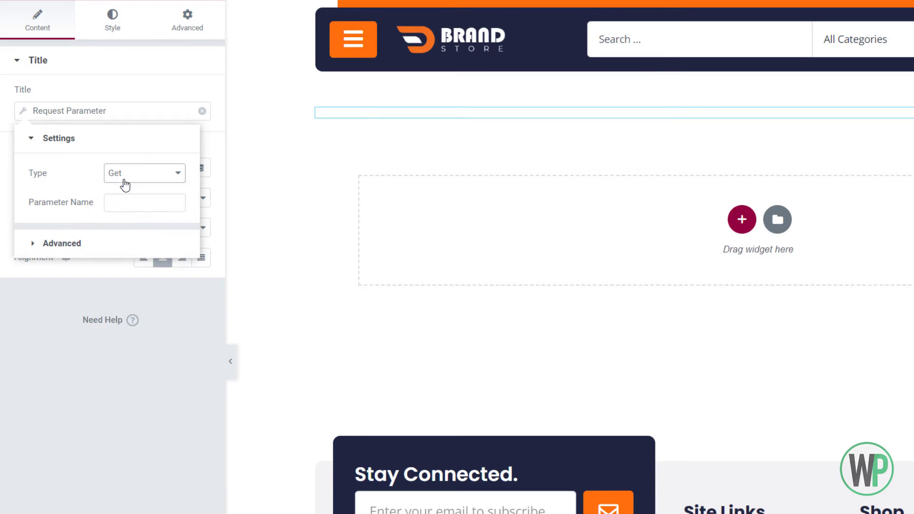
click(127, 186)
click(141, 209)
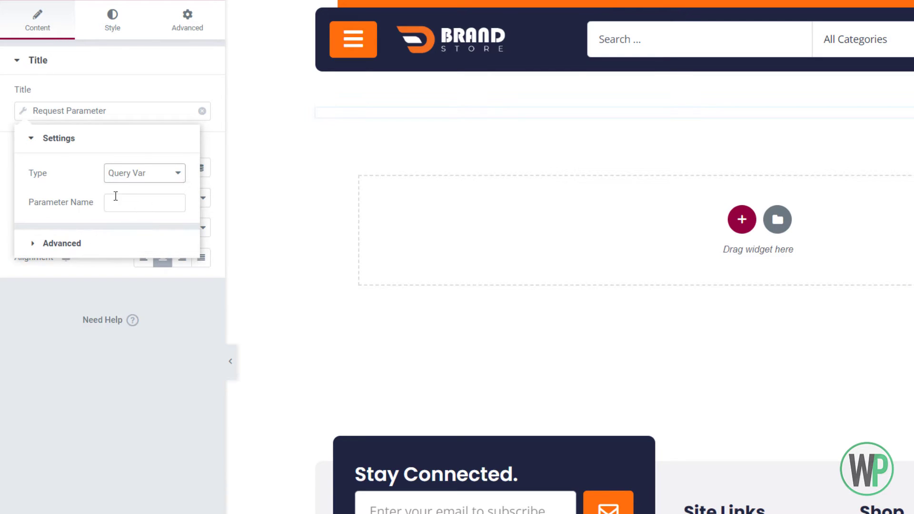
click(140, 200)
click(128, 150)
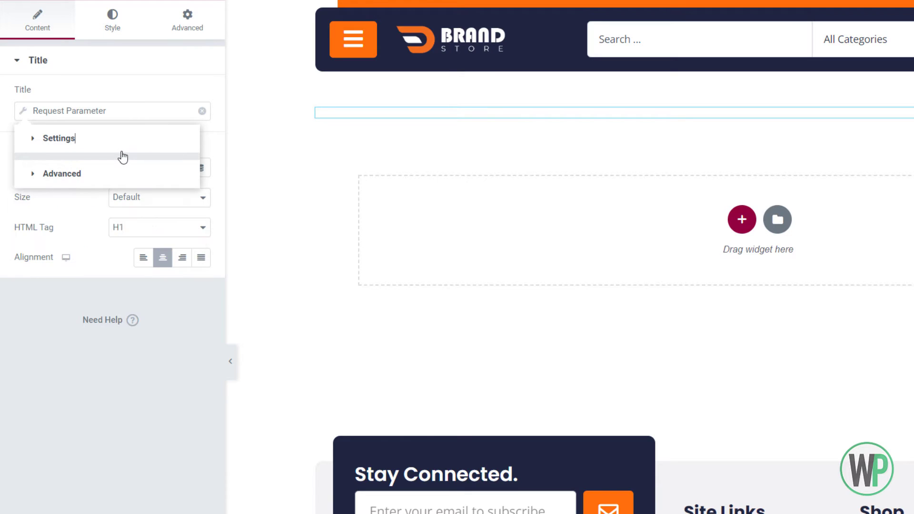
click(122, 151)
- Set the heading's Request Parameter tag to type Get with the parameter name "order_id"
click(149, 174)
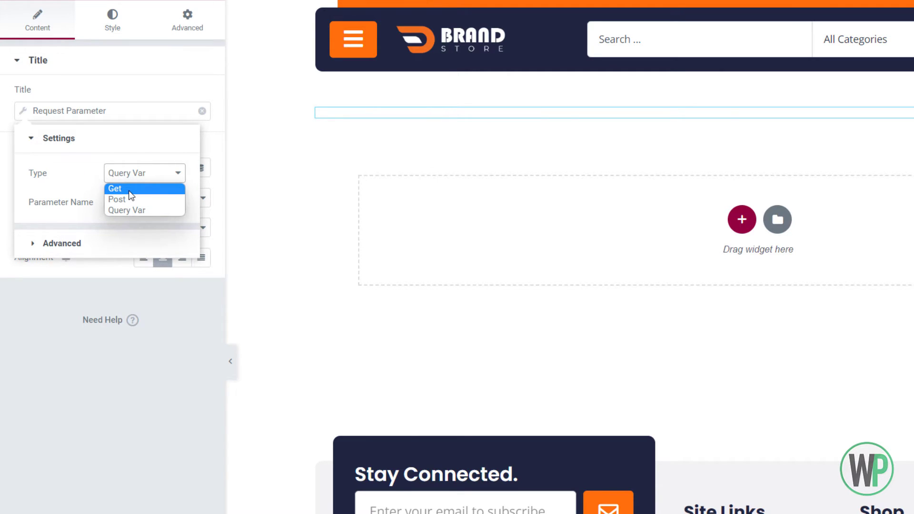
click(129, 189)
click(150, 202)
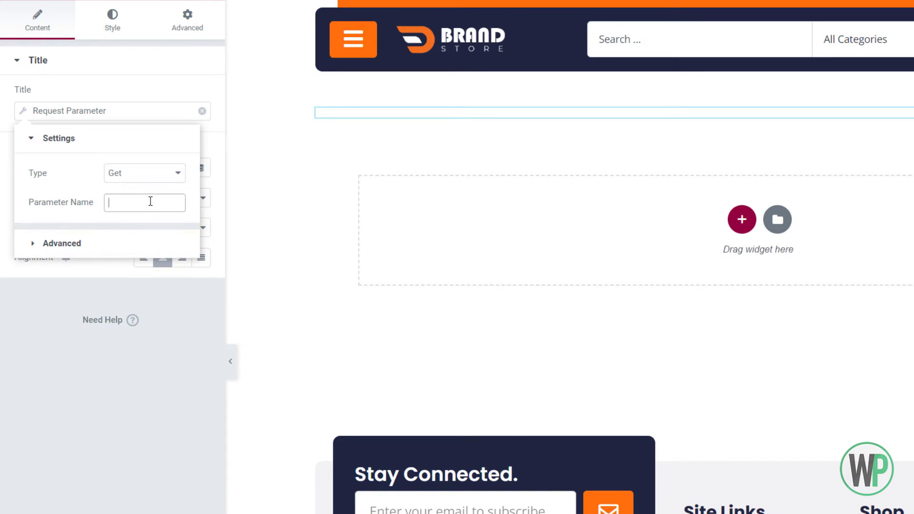
text(order_id)
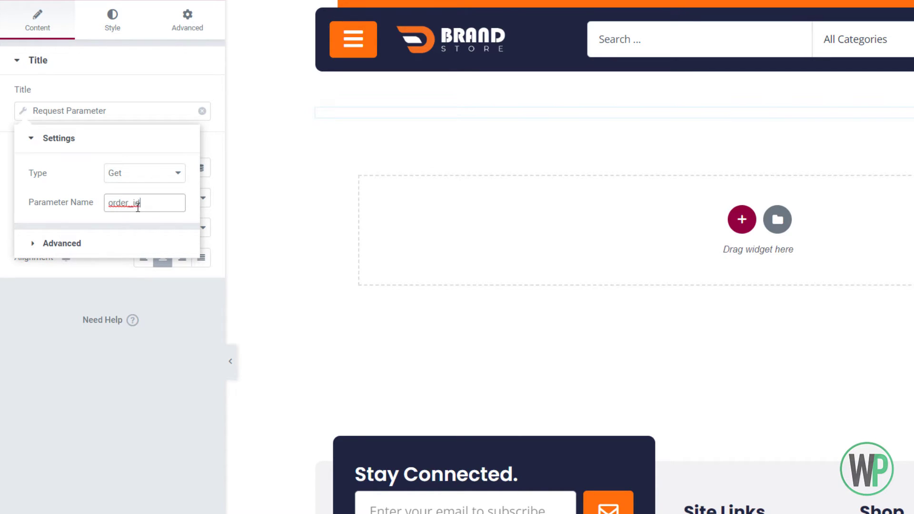
- Add the text "Status of Order #" before the heading's dynamic Request Parameter value
click(135, 242)
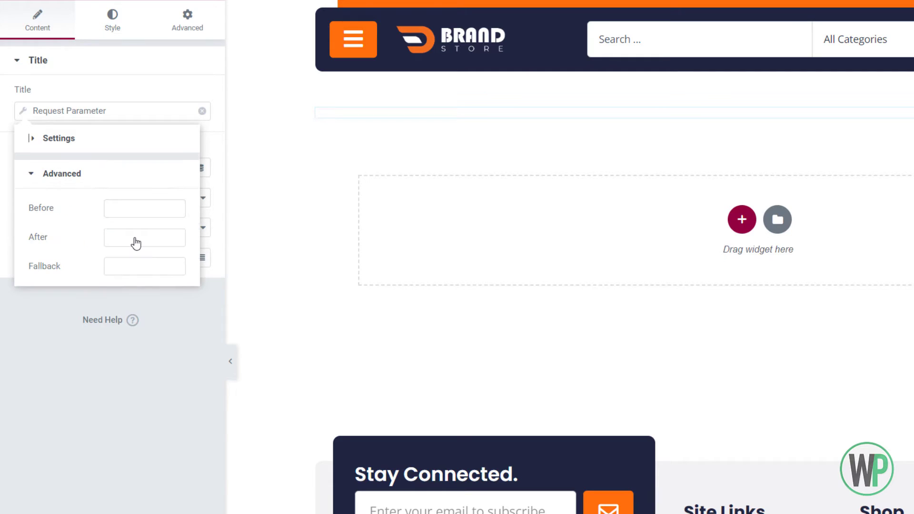
click(132, 213)
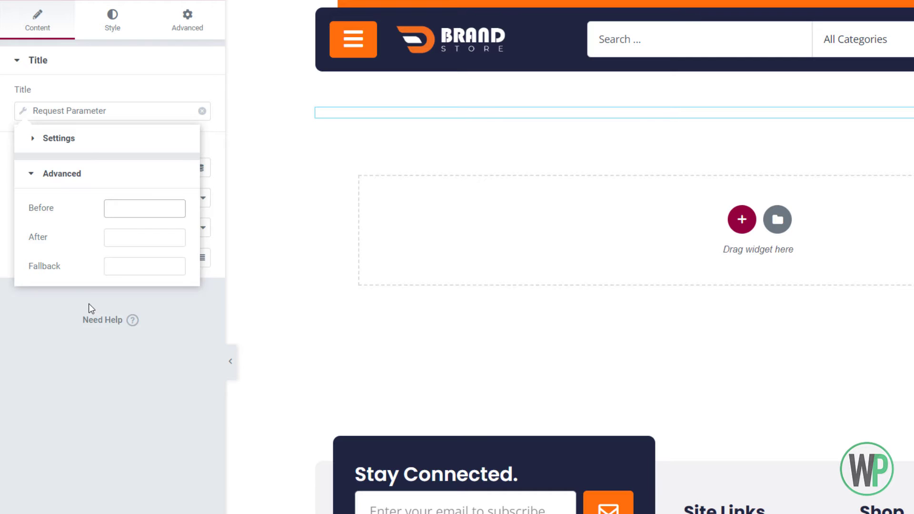
text(Status of Order #)
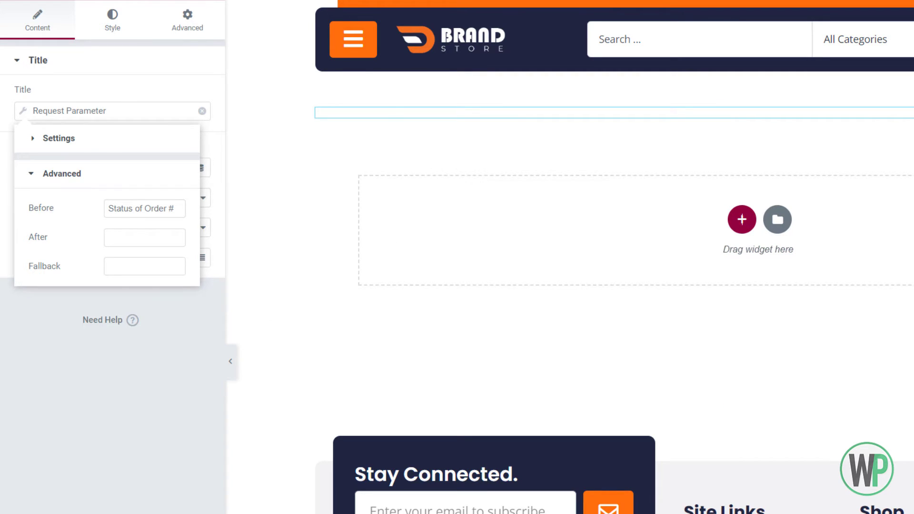
click(143, 306)
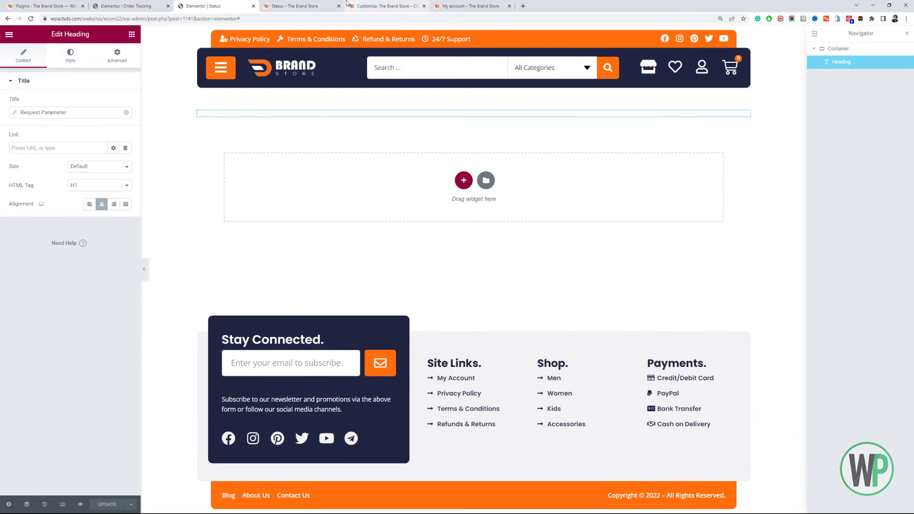
- Reload the live order status page to check its heading, and return to editing the Status page
click(317, 6)
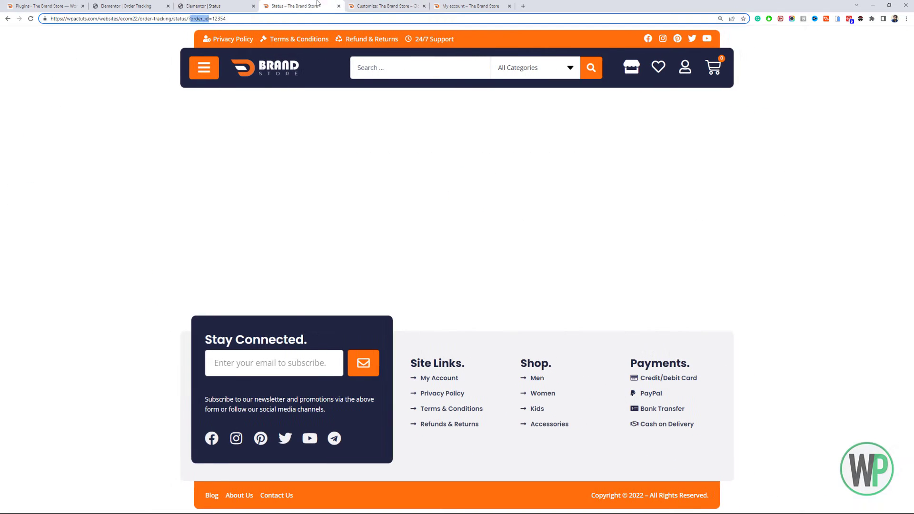
key(F5)
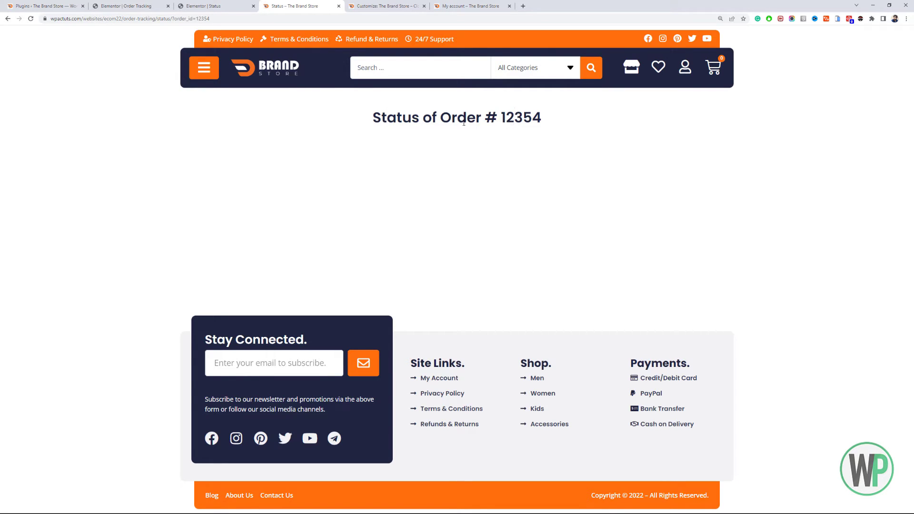
drag(463, 123, 411, 123)
click(403, 123)
click(95, 5)
key(ctrl+Tab)
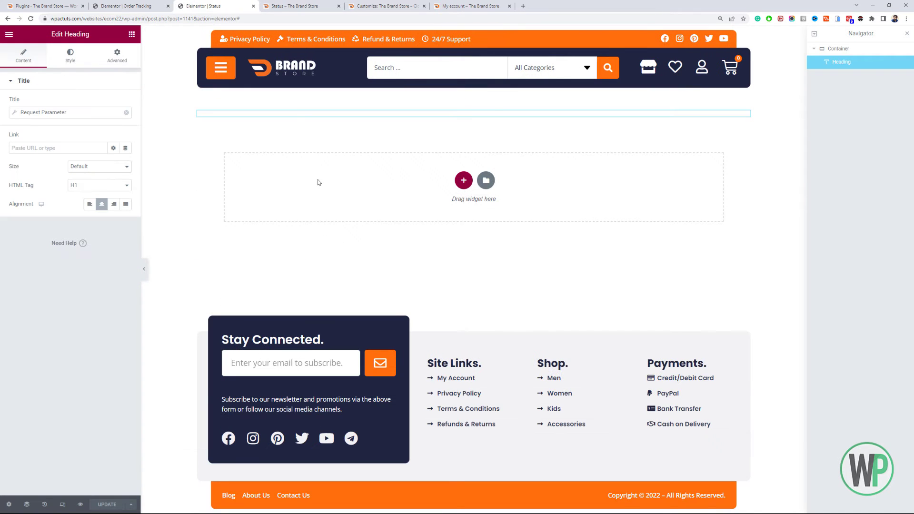
- Set the status heading's typography to size 3 em, weight 700 and uppercase, save, and check it on the live page
click(71, 55)
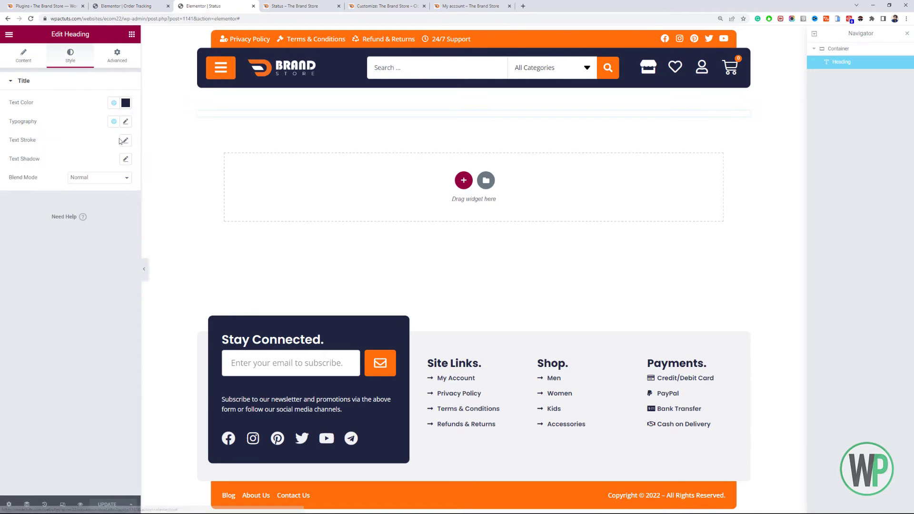
click(126, 121)
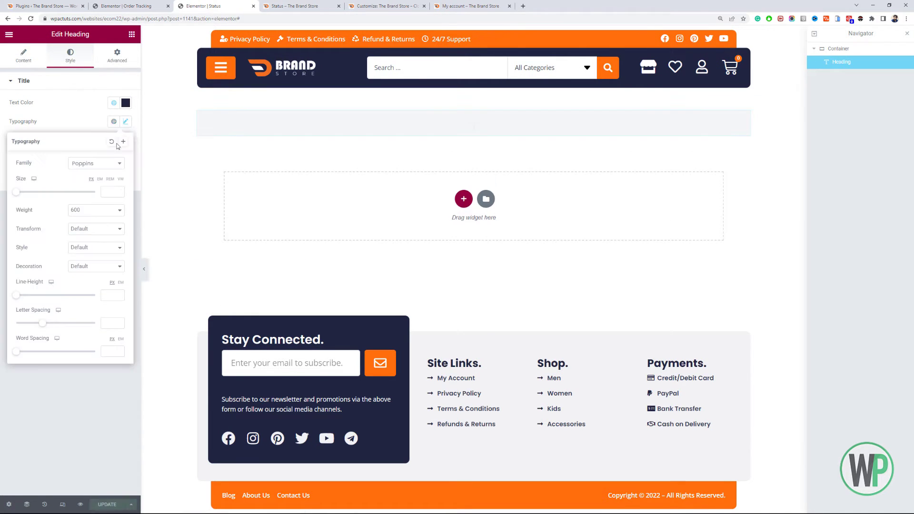
click(101, 179)
click(103, 189)
text(3)
click(96, 210)
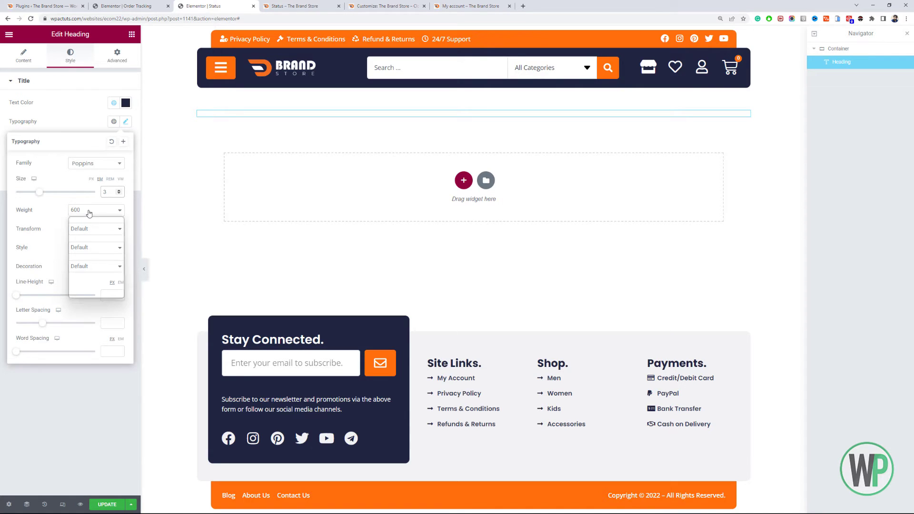
click(91, 261)
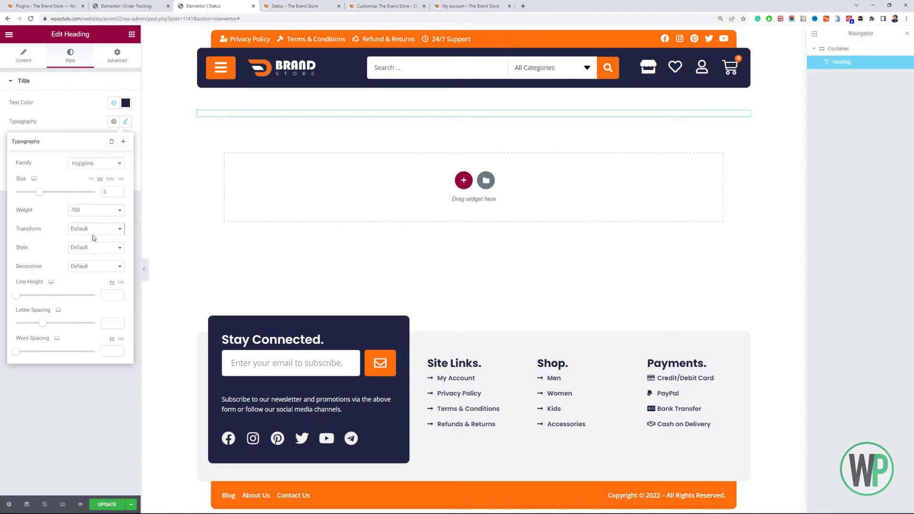
click(92, 230)
click(97, 246)
click(269, 133)
click(297, 5)
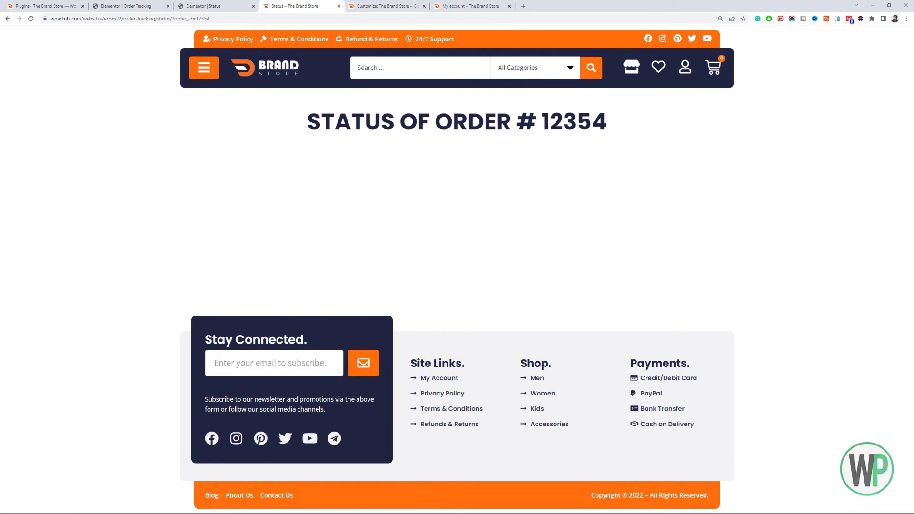
click(215, 4)
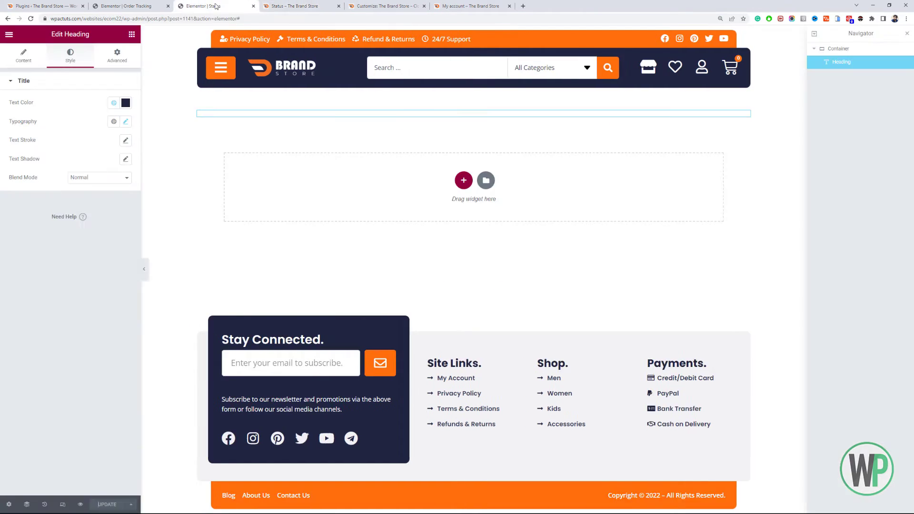
- Copy all of the site's Additional CSS code from the theme customizer
click(2, 3)
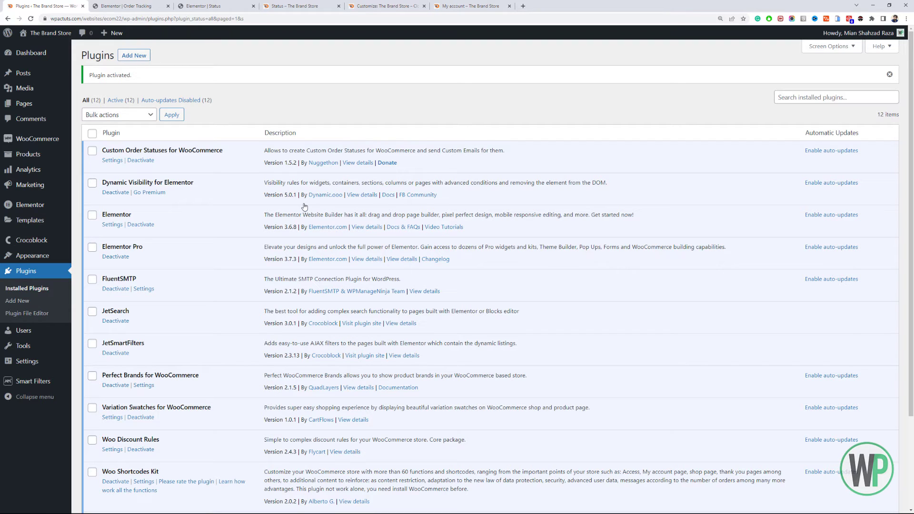
scroll(217, 252, down, 3)
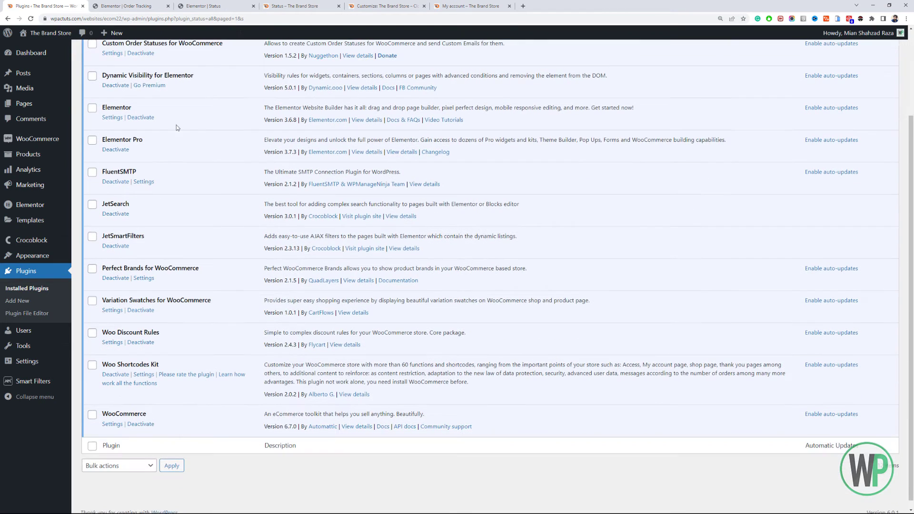
click(386, 5)
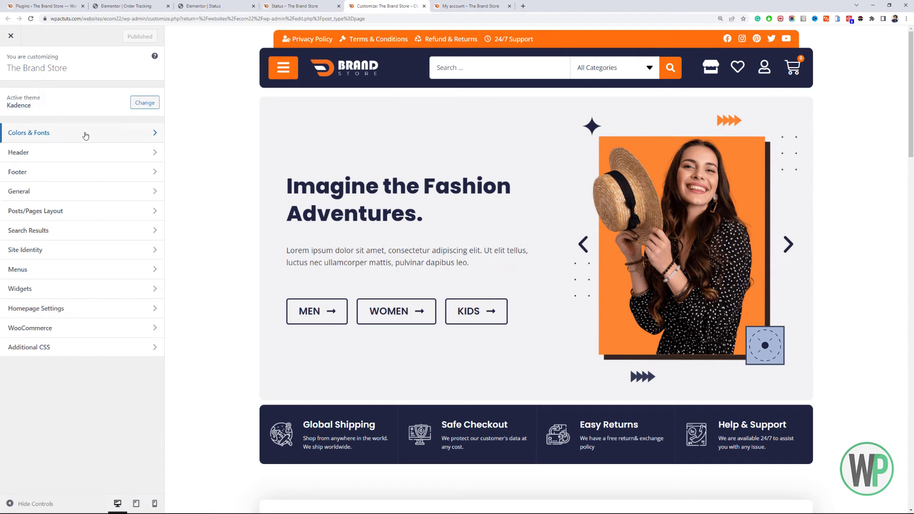
click(115, 347)
key(ctrl+a)
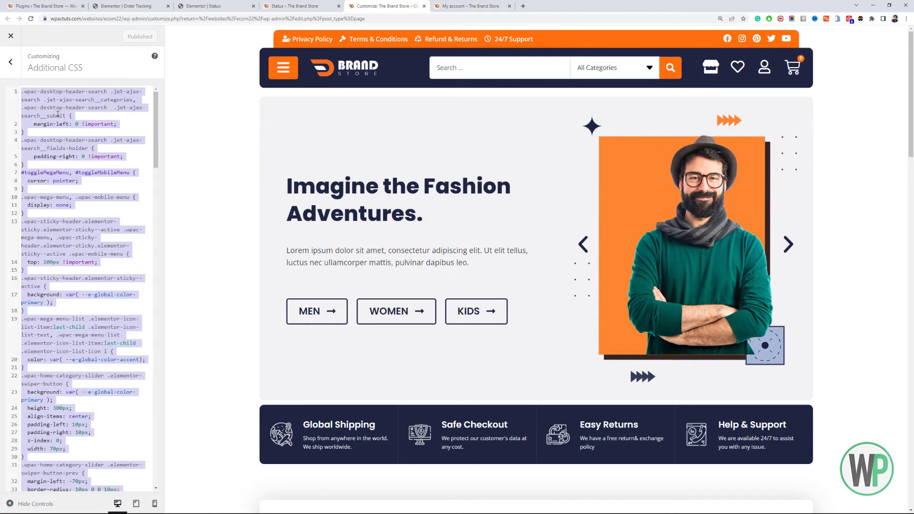
- Open the list of installed themes in the WordPress admin
click(67, 3)
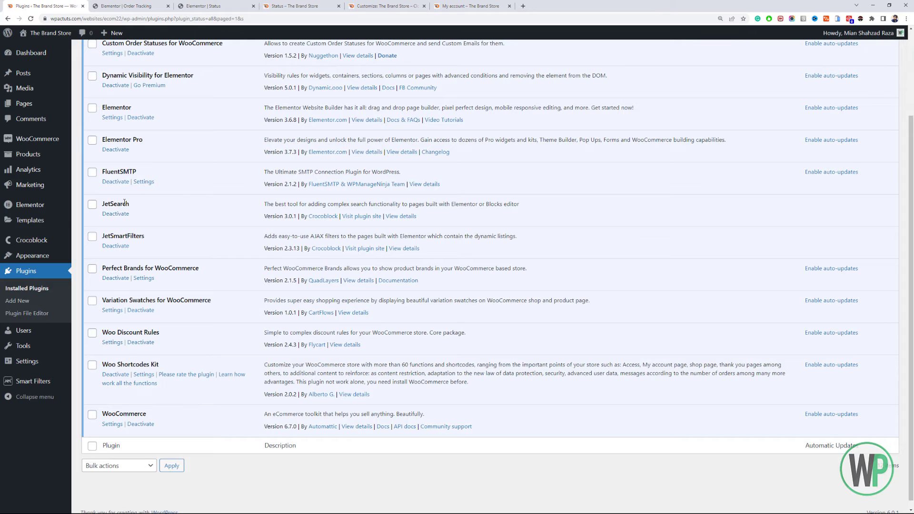
mouse_move(59, 257)
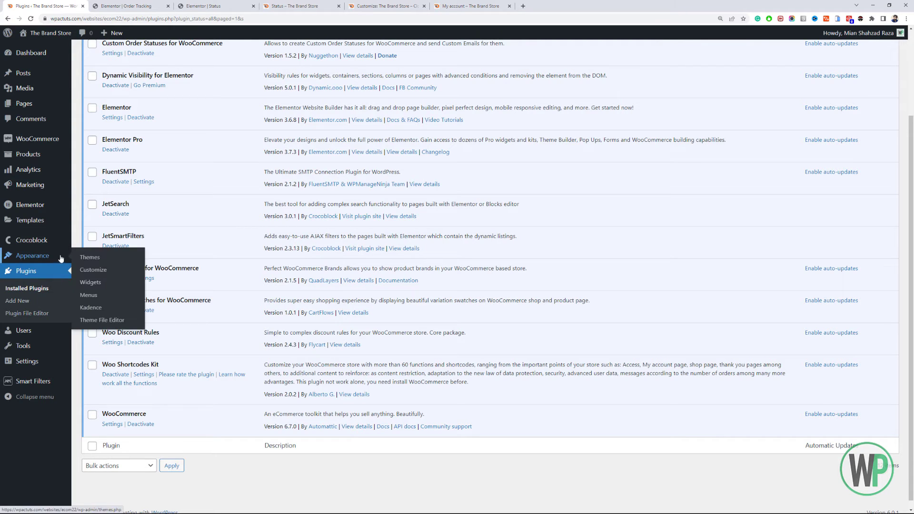
click(88, 258)
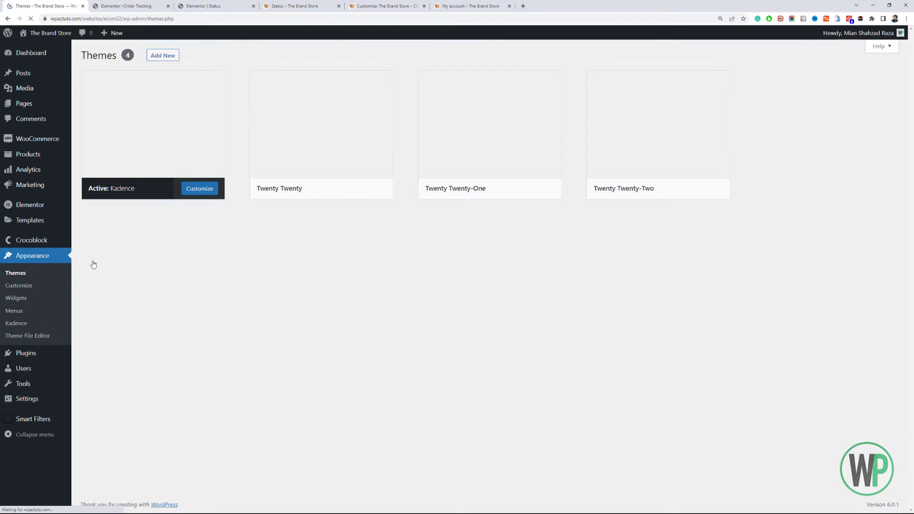
- Search the web for the Kadence child theme and open Kadence WP's Child Themes article
click(524, 6)
text(kadencen )
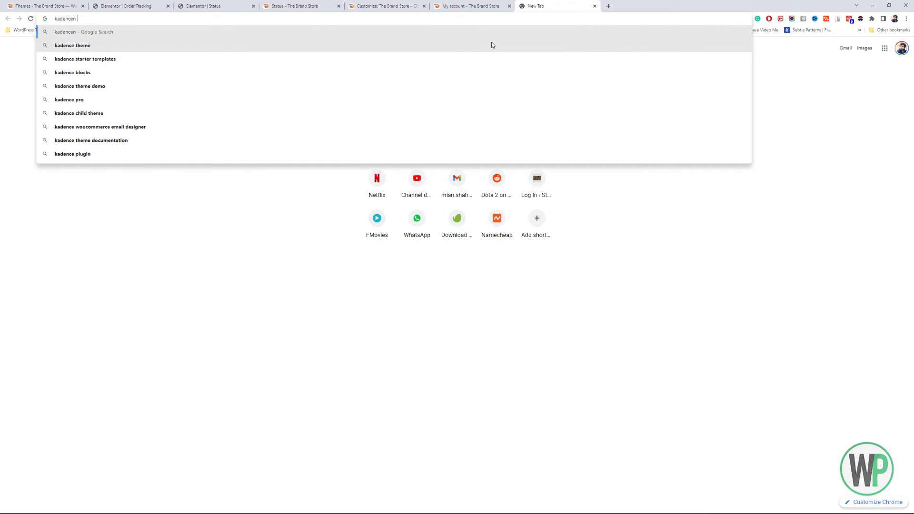
text(child theme)
key(Return)
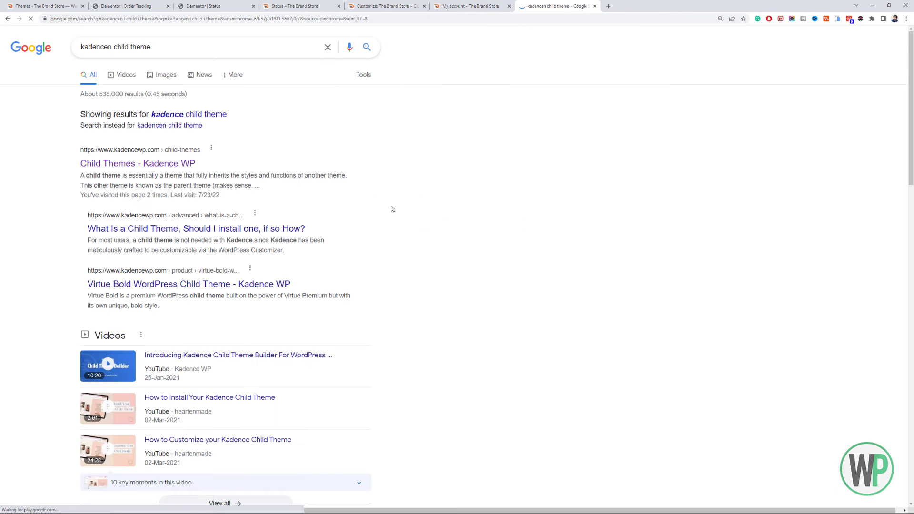
click(142, 164)
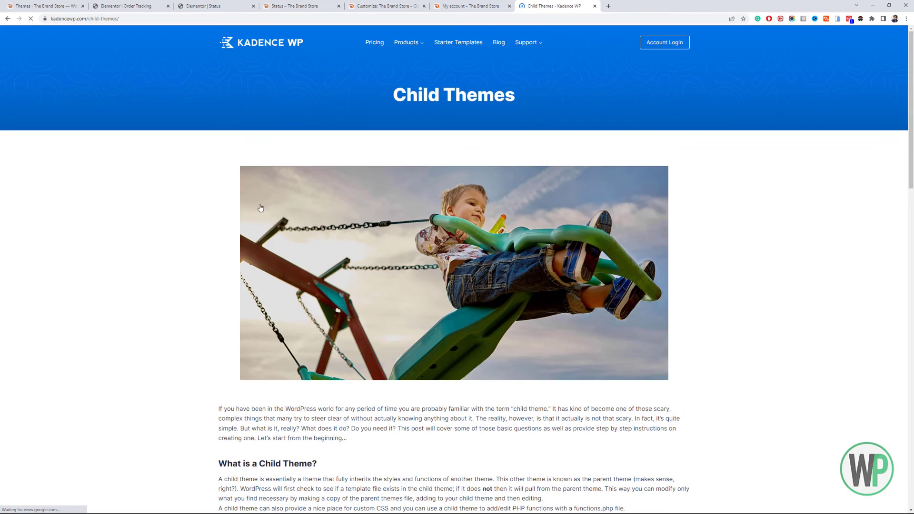
- Download the Example Kadence Child Theme as kadence-child.zip, overwriting the existing file, and open its download folder
scroll(242, 212, down, 8)
scroll(241, 214, down, 4)
scroll(240, 212, up, 2)
scroll(241, 208, down, 6)
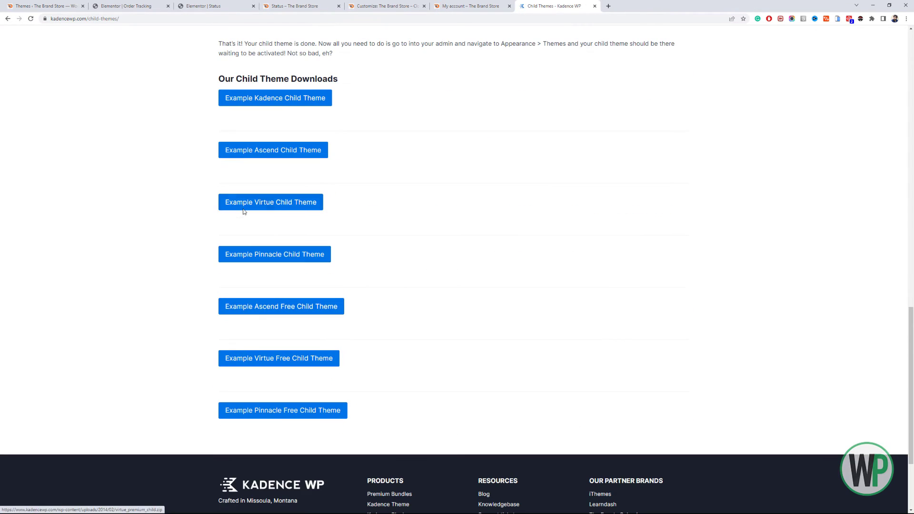
click(258, 102)
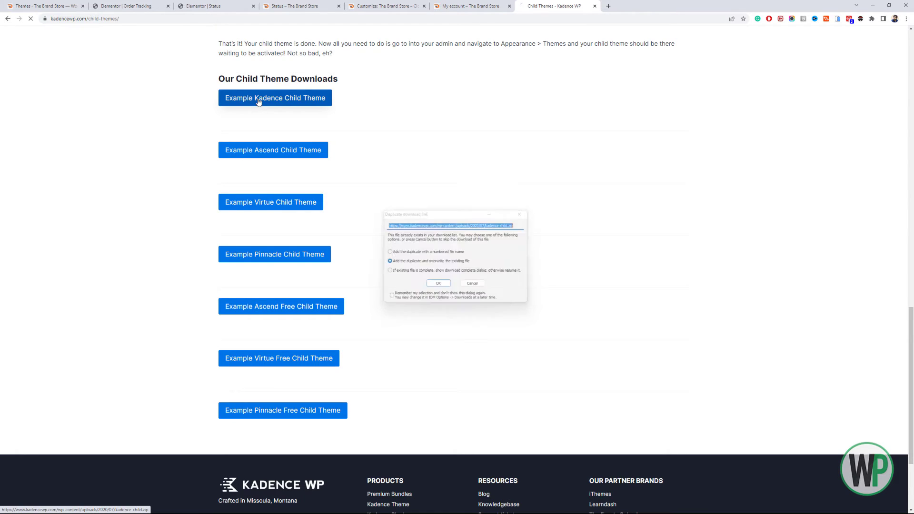
click(438, 286)
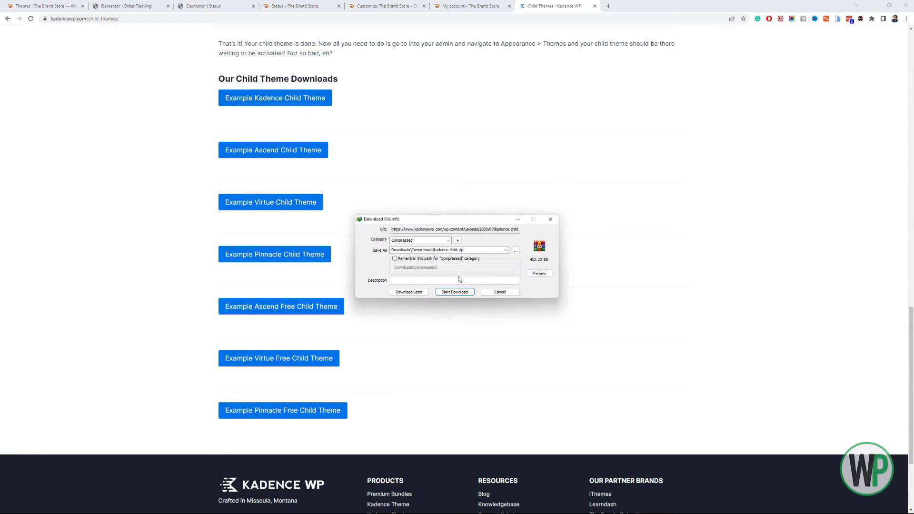
click(465, 293)
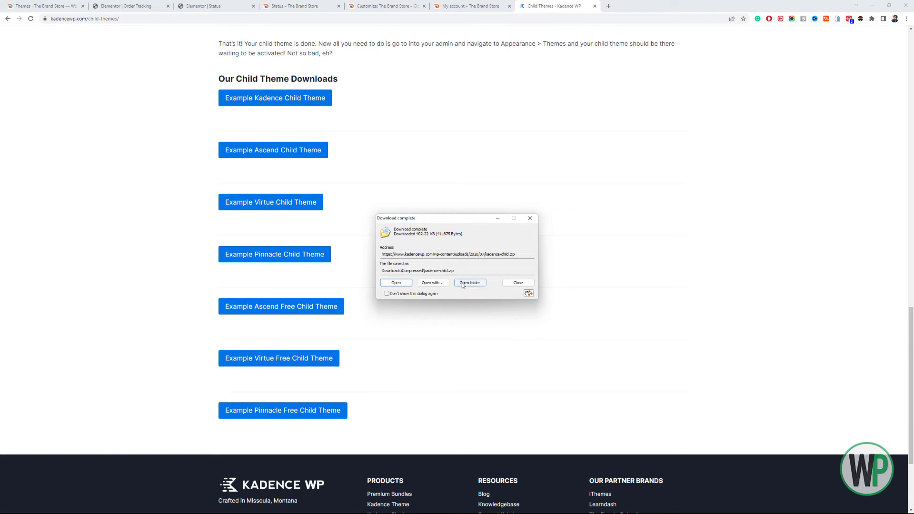
click(462, 284)
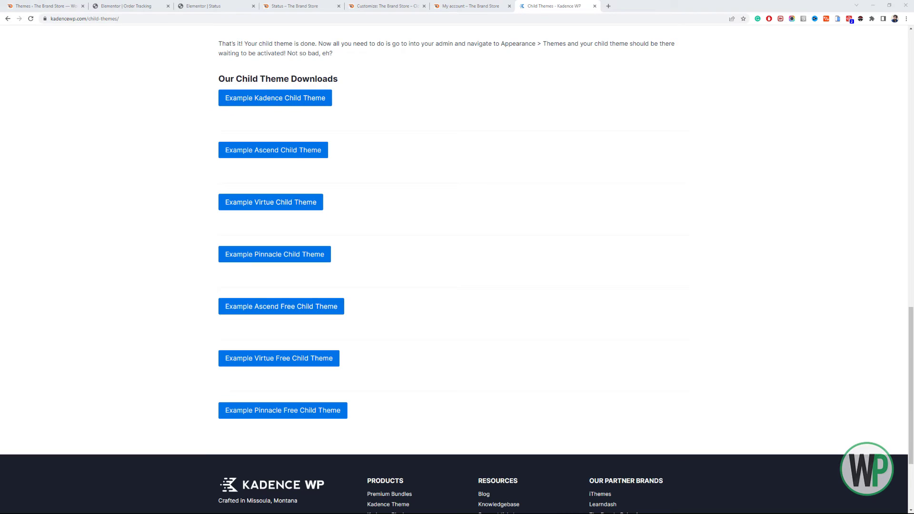
- Upload kadence-child.zip as a new theme on the store site, install it and activate it
click(38, 5)
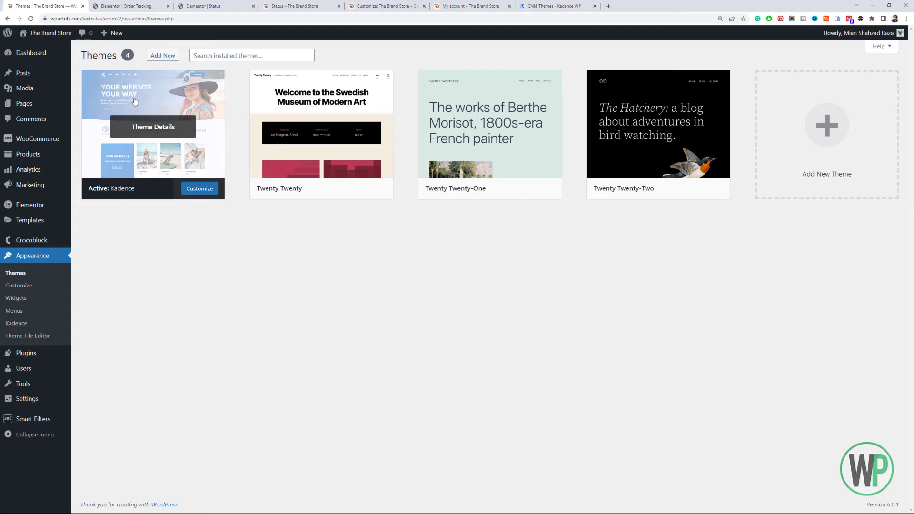
click(151, 57)
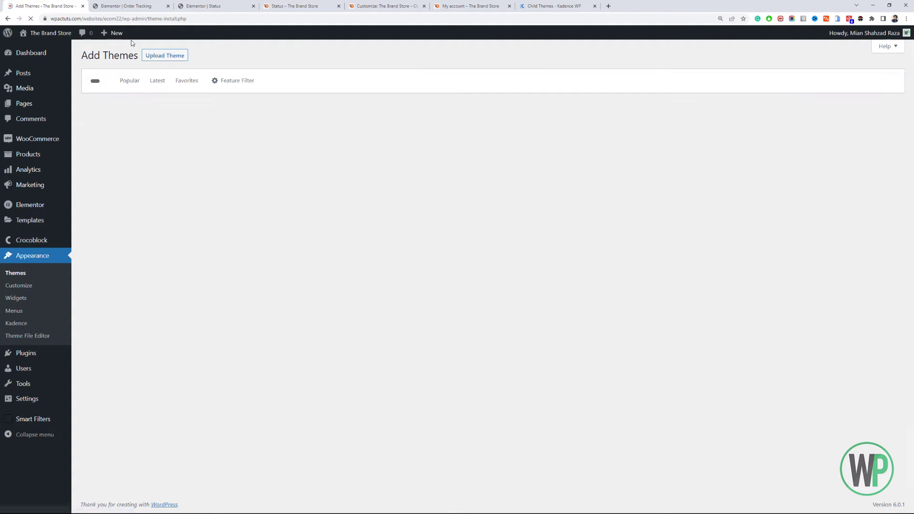
click(168, 60)
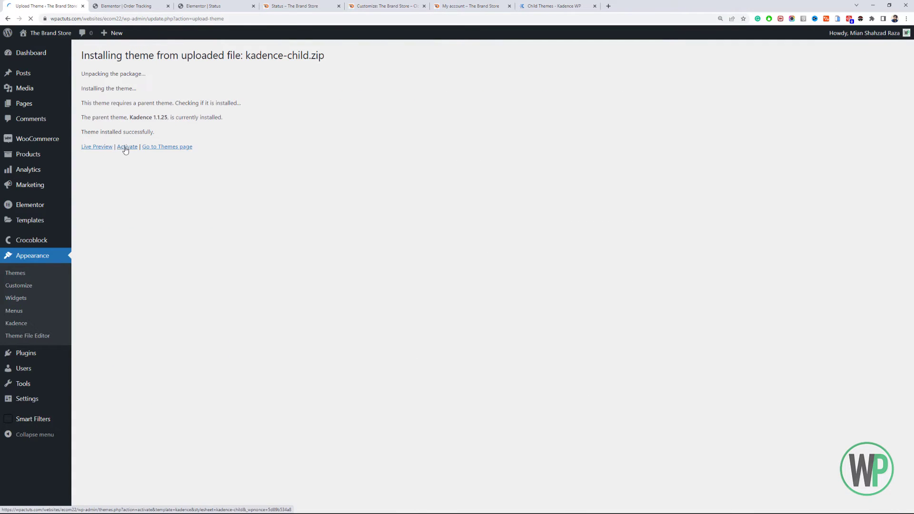
click(127, 147)
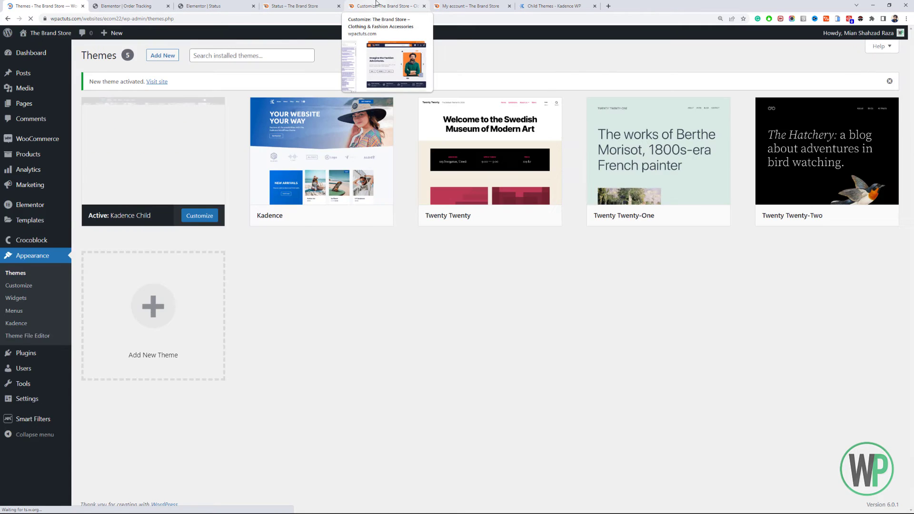
- Paste the copied code into the Kadence Child theme's Additional CSS in the customizer and publish it
click(376, 6)
click(10, 62)
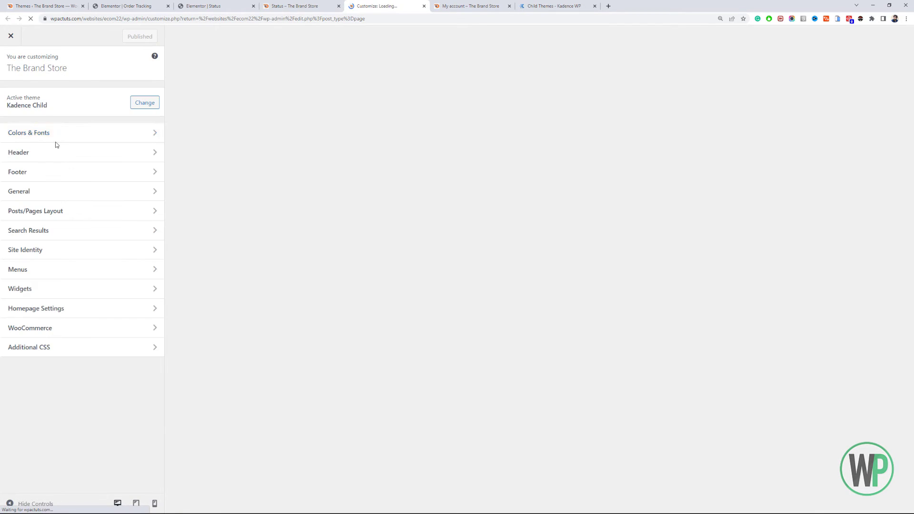
click(86, 351)
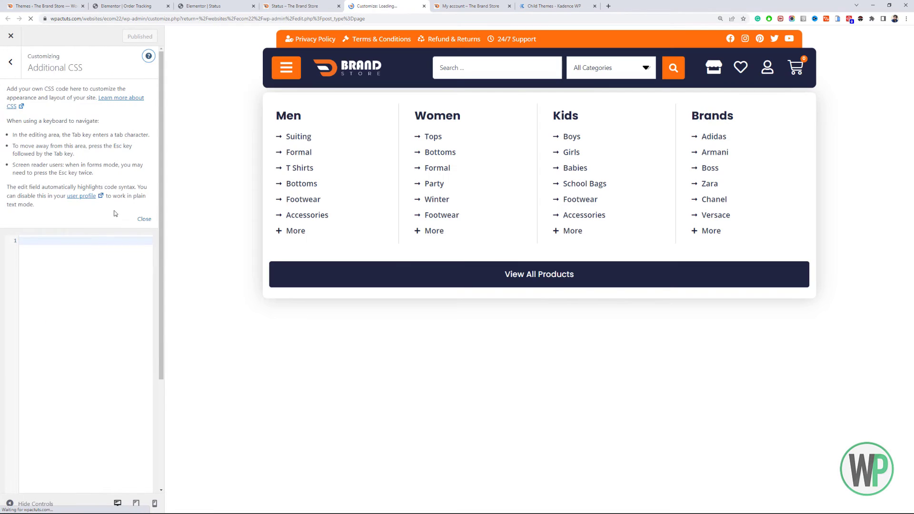
click(141, 219)
click(101, 110)
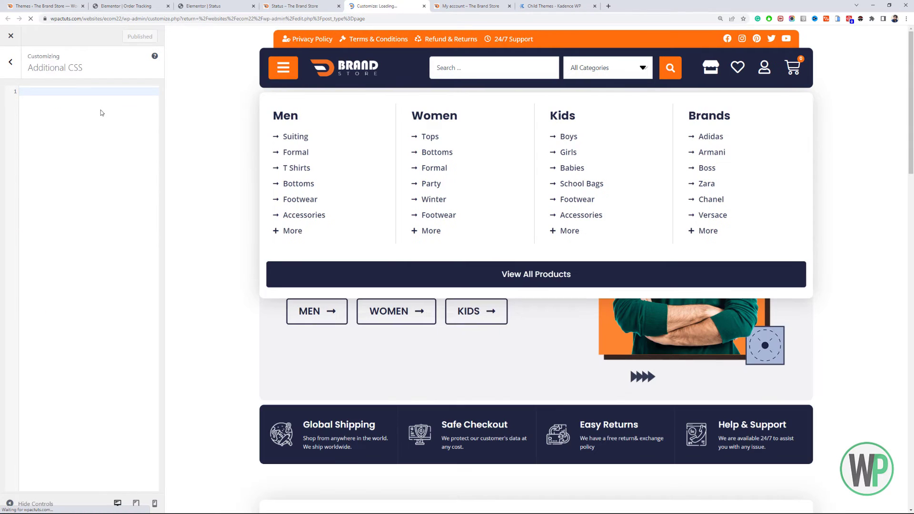
key(ctrl+v)
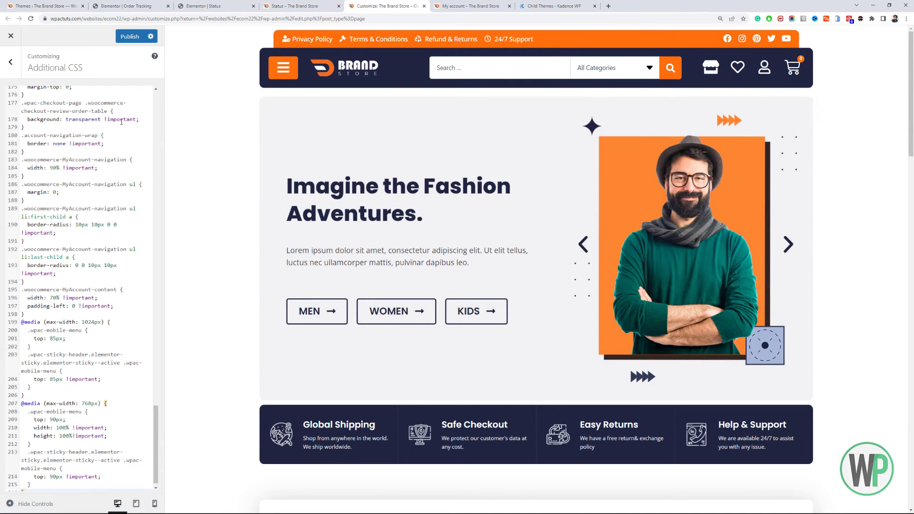
click(125, 37)
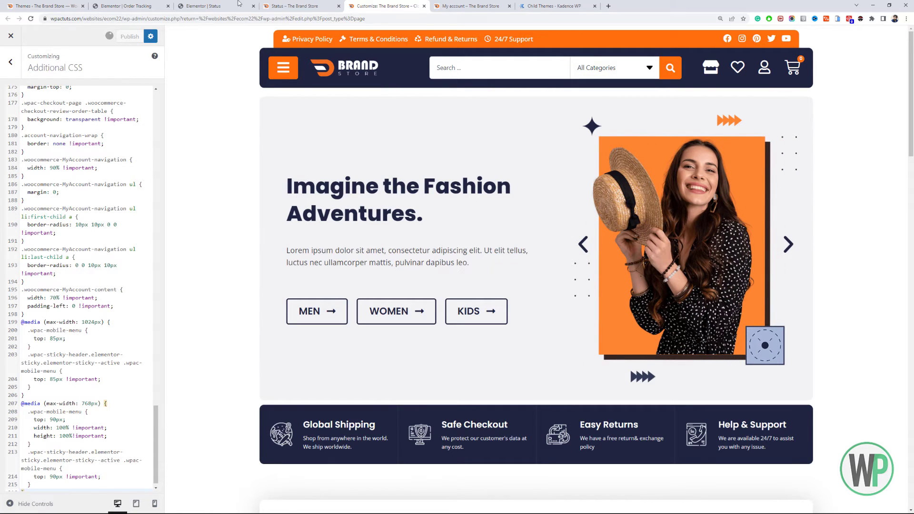
- Return to the Themes page and open the Kadence Child theme's functions.php file for editing
click(58, 6)
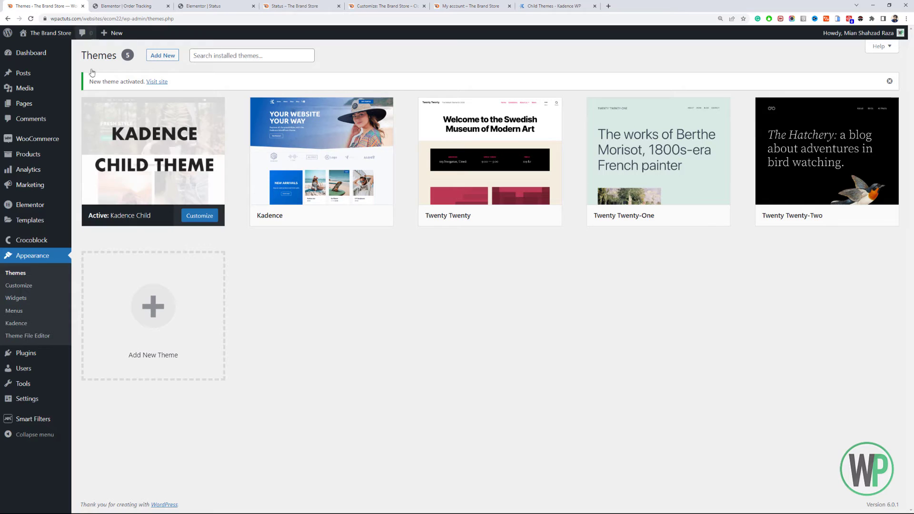
click(48, 338)
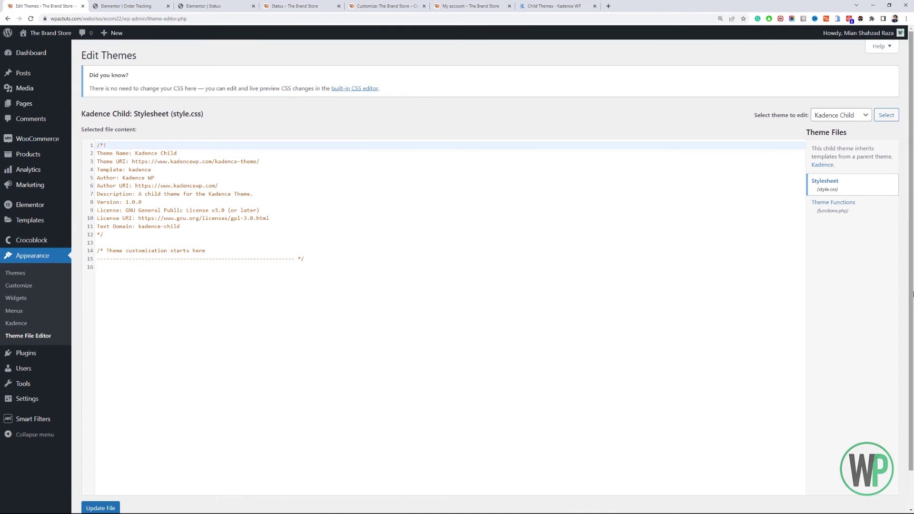
click(836, 210)
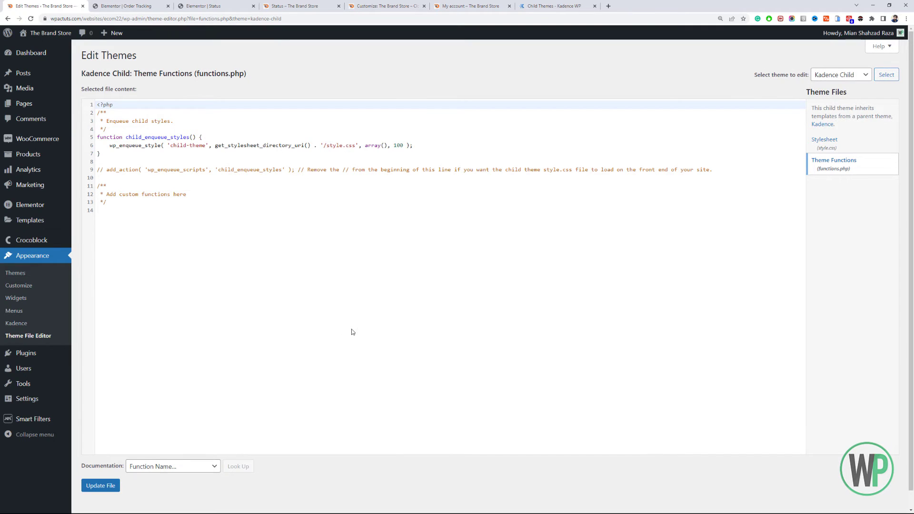
- Switch to Visual Studio Code and copy all the code below the opening PHP tag in order-status.php
click(369, 263)
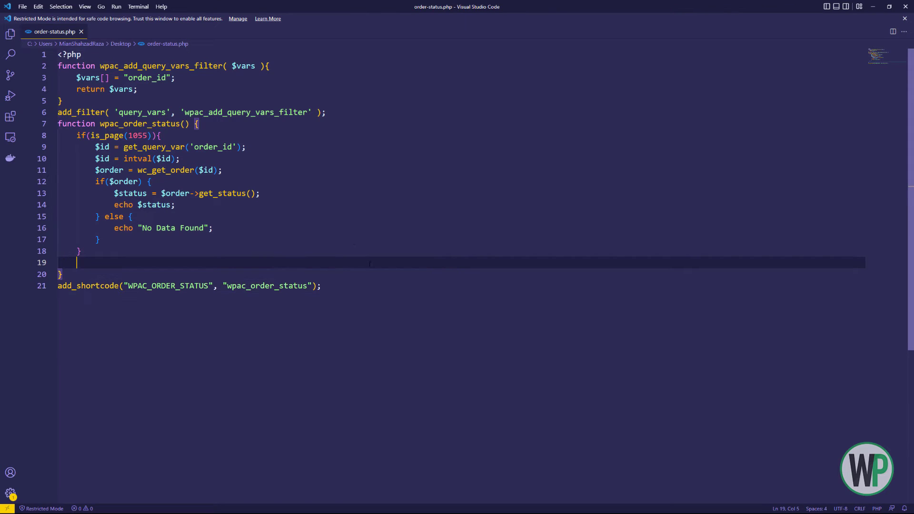
drag(321, 286, 27, 68)
key(ctrl+c)
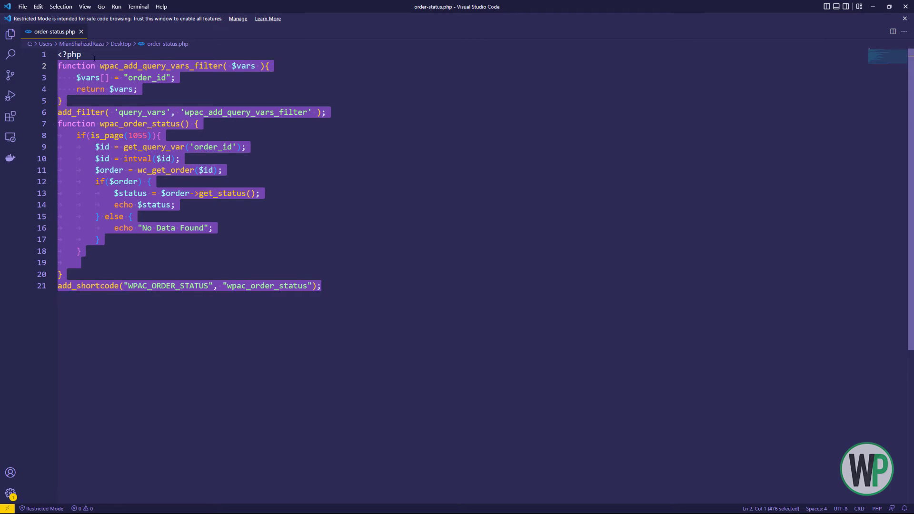
drag(94, 58, 58, 54)
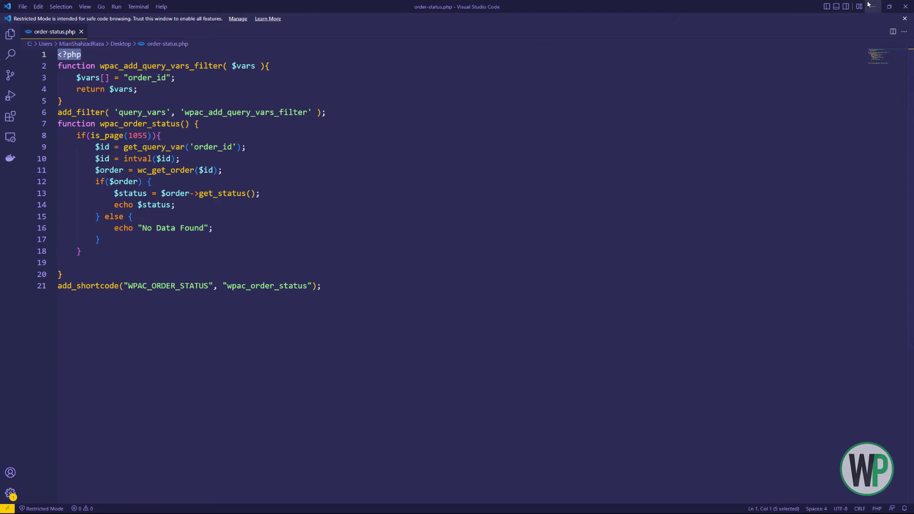
- Switch back to Chrome, paste the copied code at the end of functions.php, and add a blank line above the wpac_order_status function
key(super+Tab)
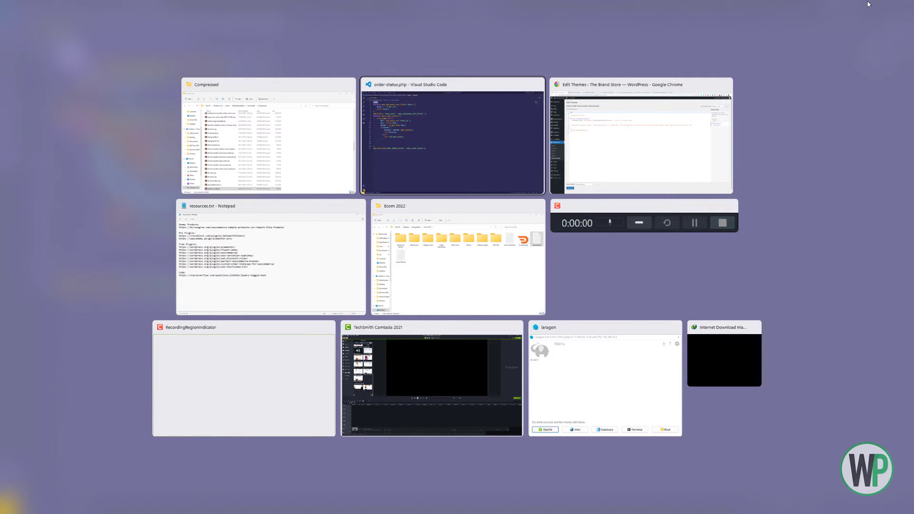
key(Right)
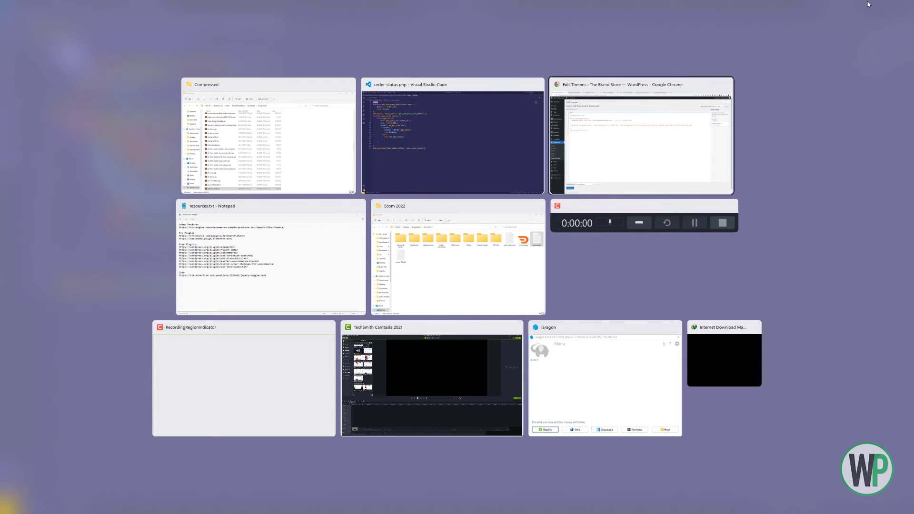
key(Return)
click(244, 212)
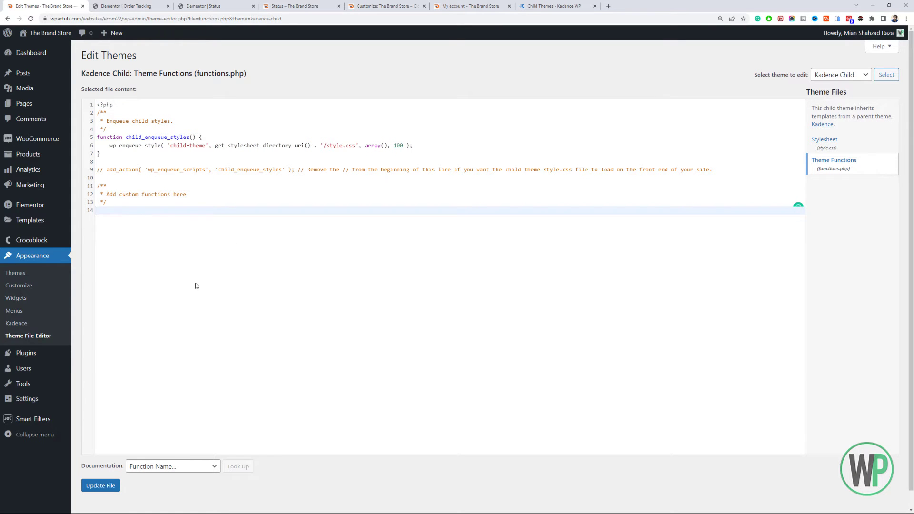
key(ctrl+v)
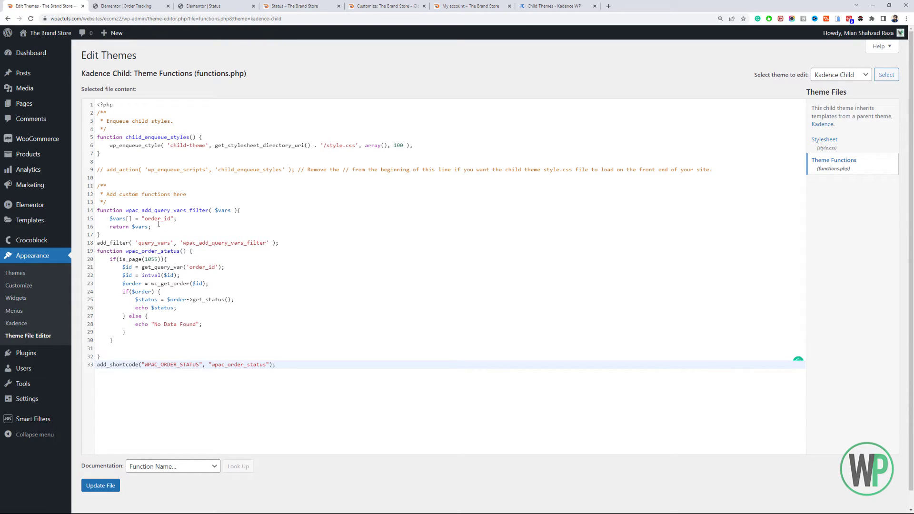
click(292, 245)
key(Return)
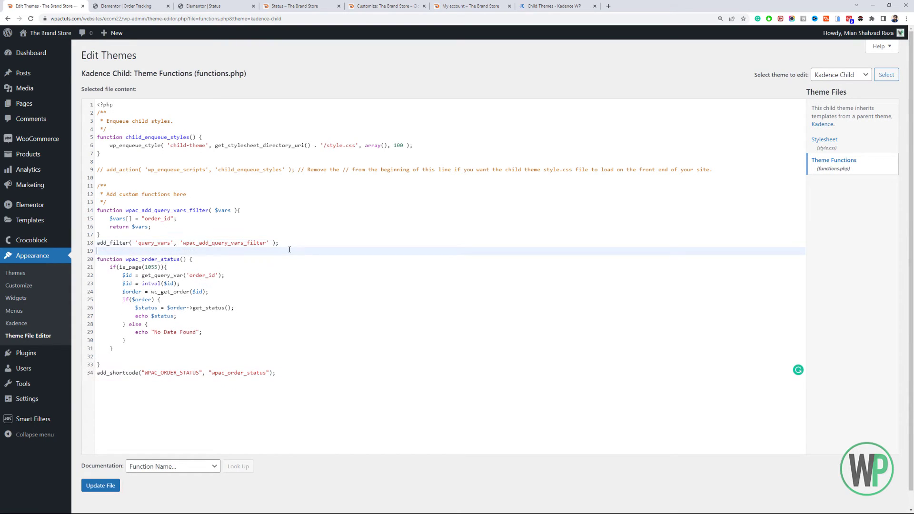
- Compare the pasted query variable function with the order_id parameter in the Status page's URL, and return to functions.php
click(155, 217)
click(156, 212)
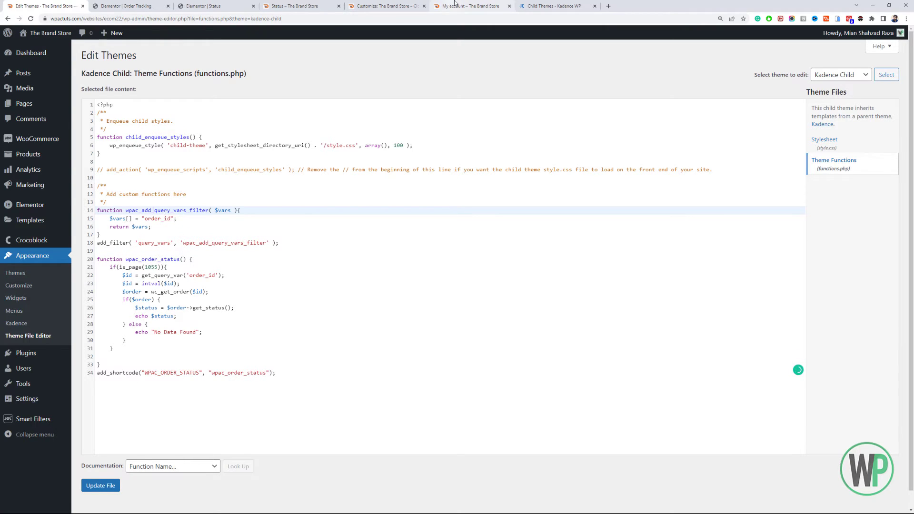
click(468, 6)
click(362, 6)
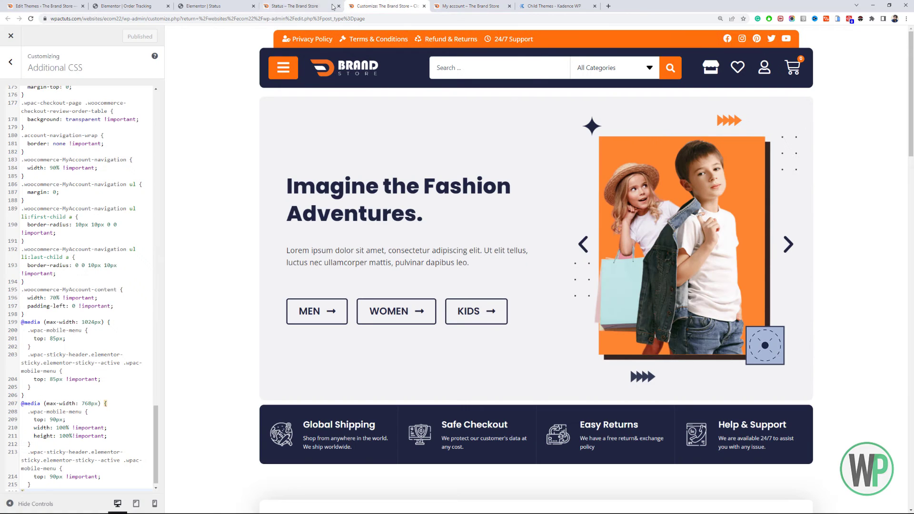
click(314, 6)
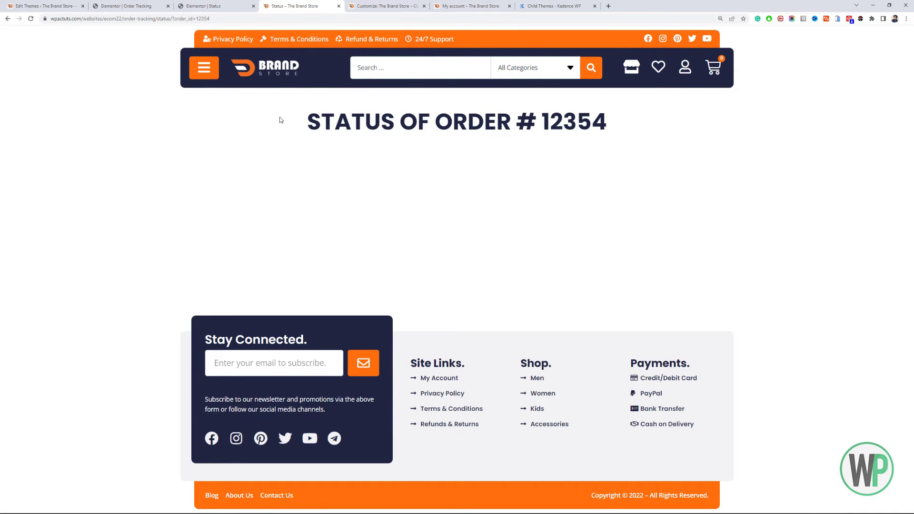
click(64, 5)
click(95, 4)
click(45, 6)
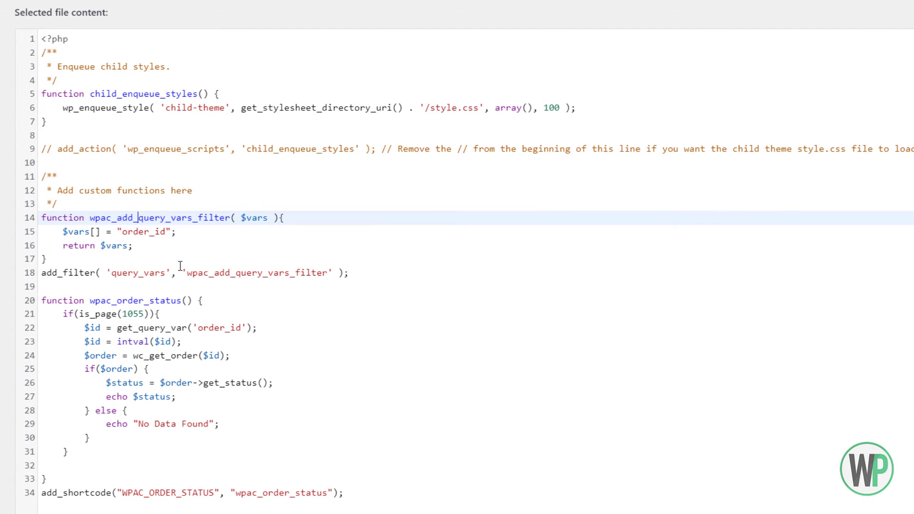
- Examine how wpac_add_query_vars_filter adds the order_id variable and is hooked to the query_vars filter
click(143, 231)
double_click(150, 231)
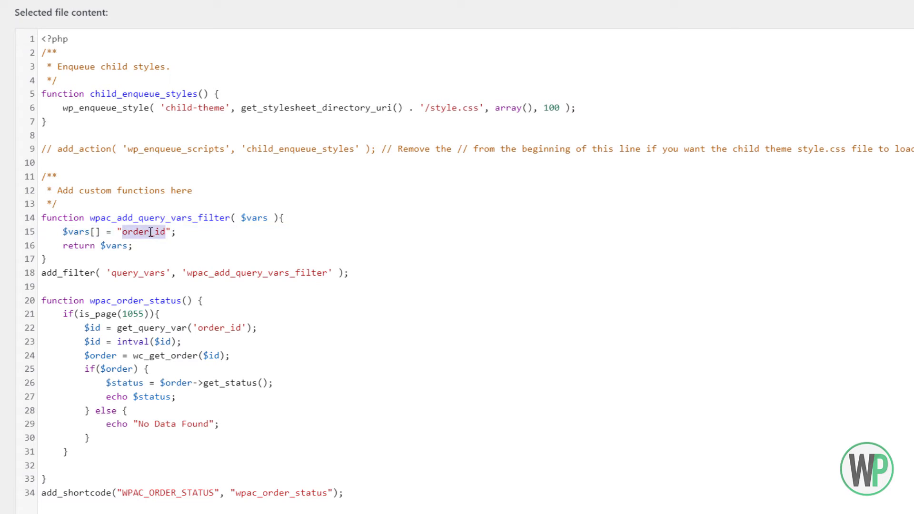
click(153, 272)
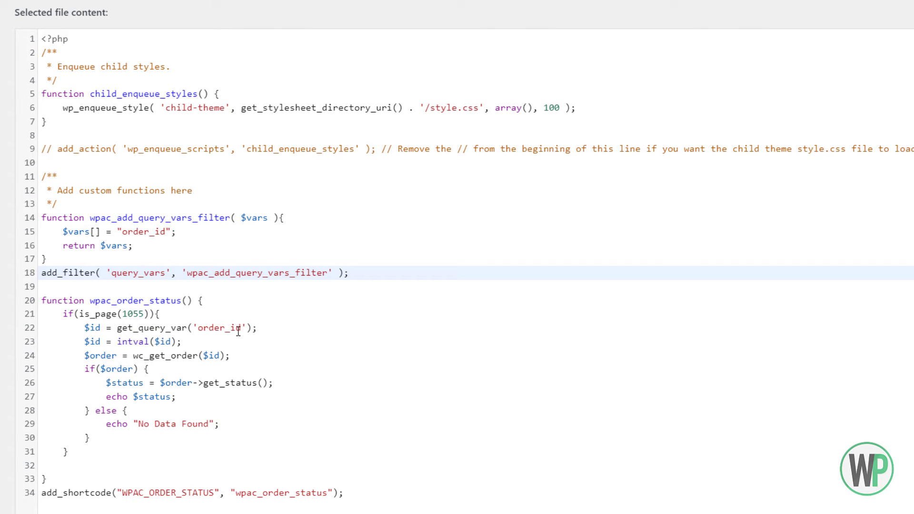
click(152, 233)
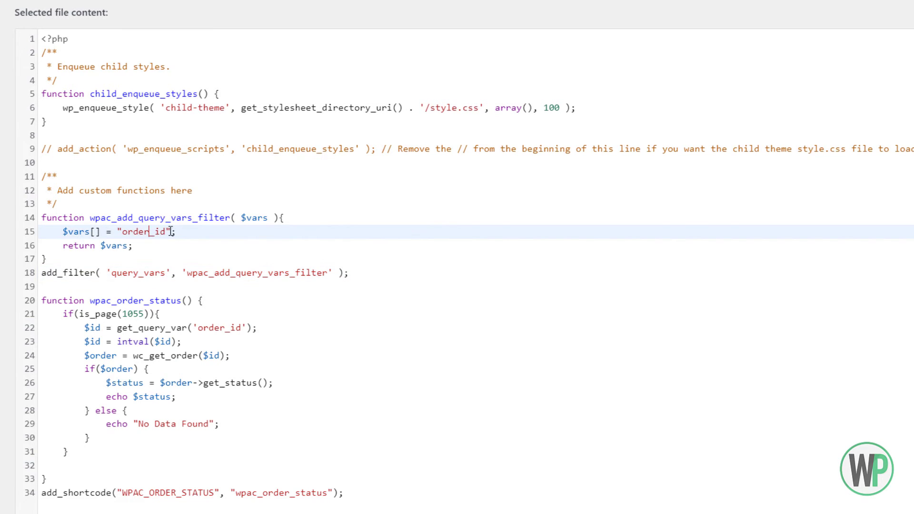
click(147, 264)
double_click(142, 280)
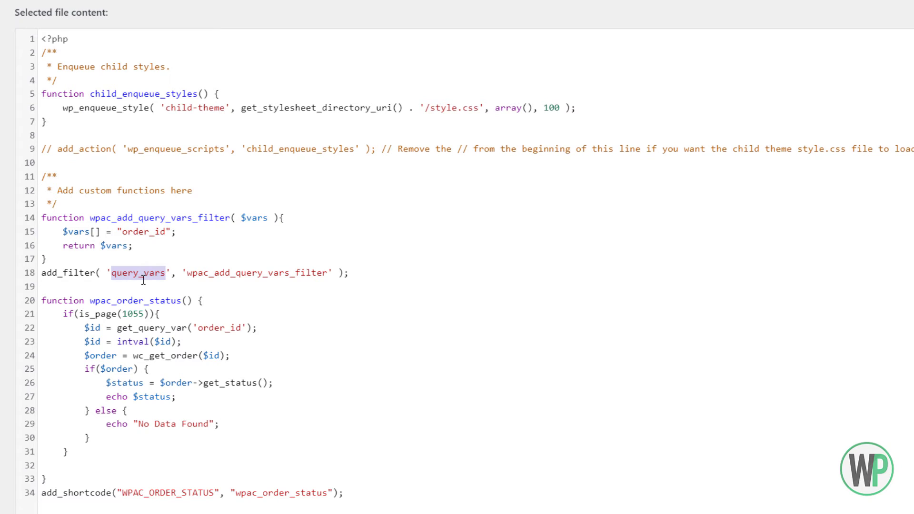
click(156, 277)
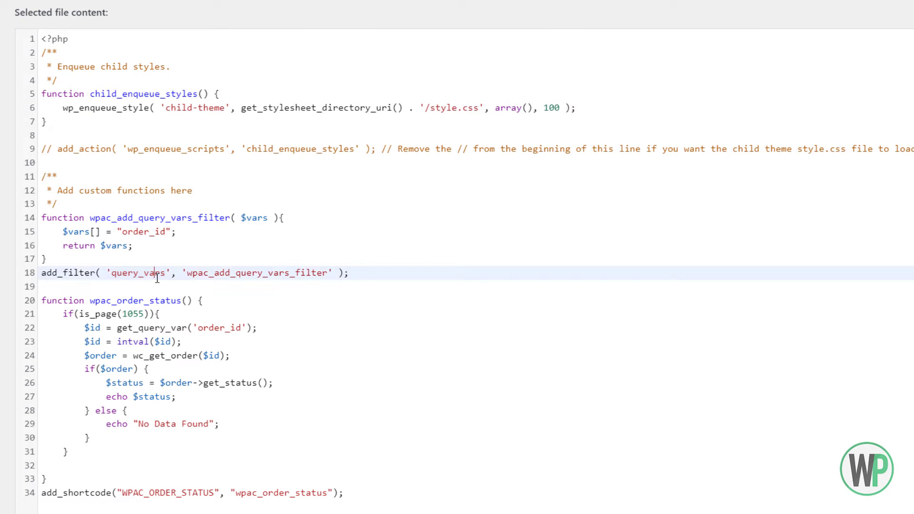
click(133, 233)
click(181, 233)
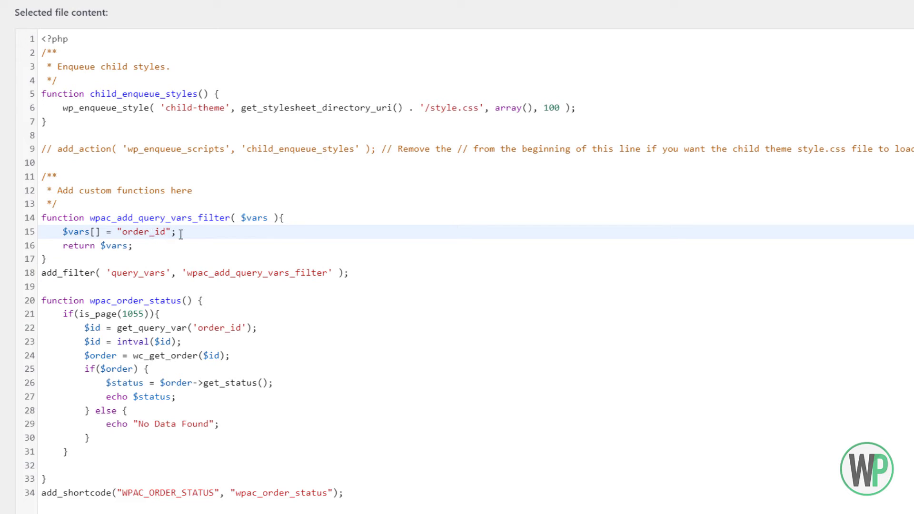
drag(181, 233, 59, 231)
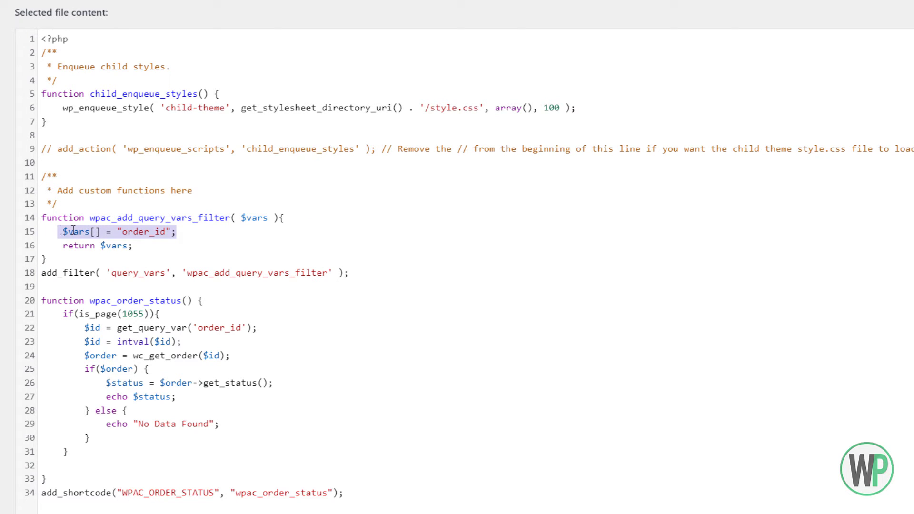
click(173, 242)
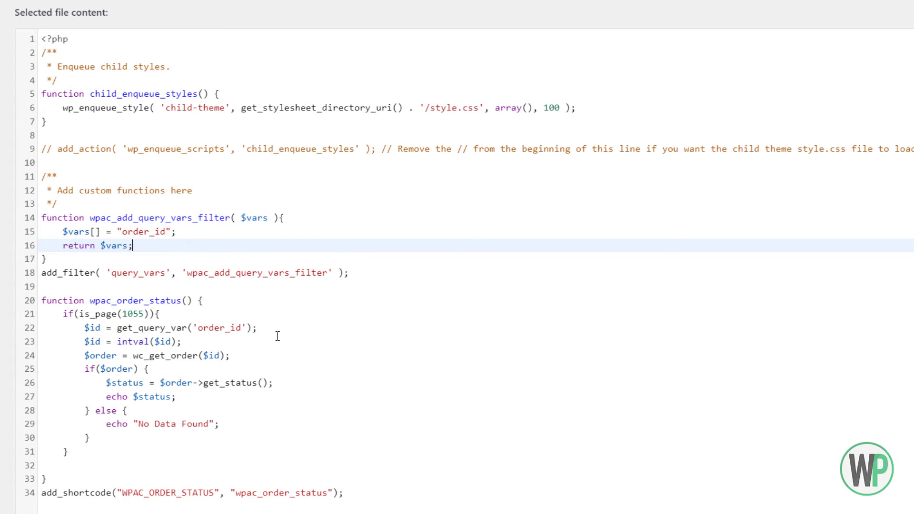
- Examine how wpac_order_status reads order_id, fetches the WooCommerce order, and outputs its status or the fallback text
click(158, 305)
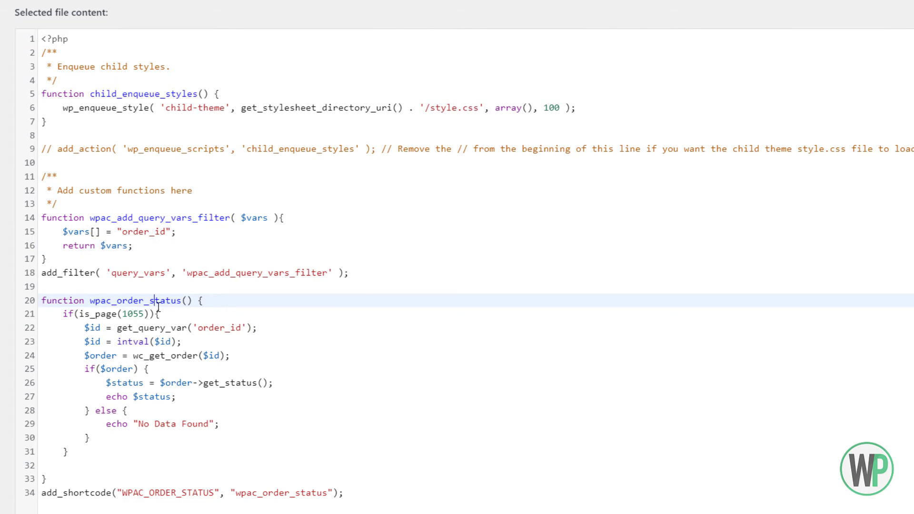
double_click(153, 299)
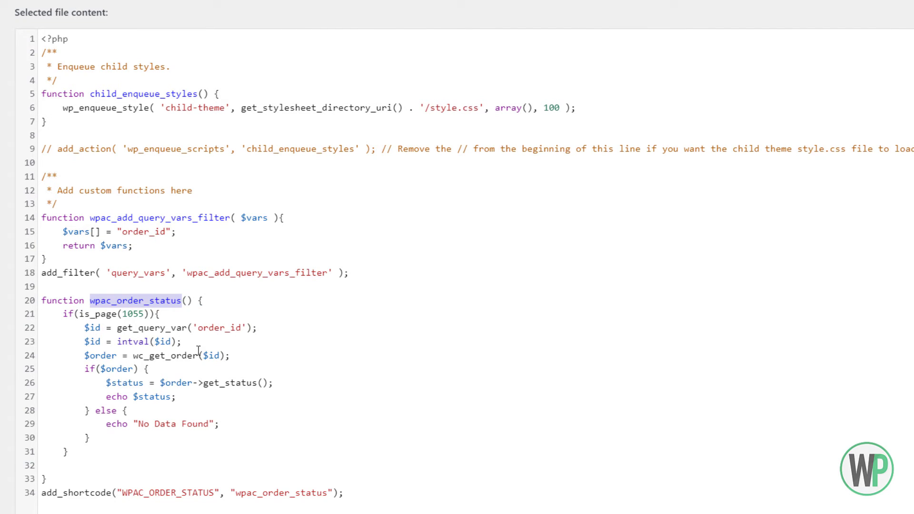
double_click(229, 331)
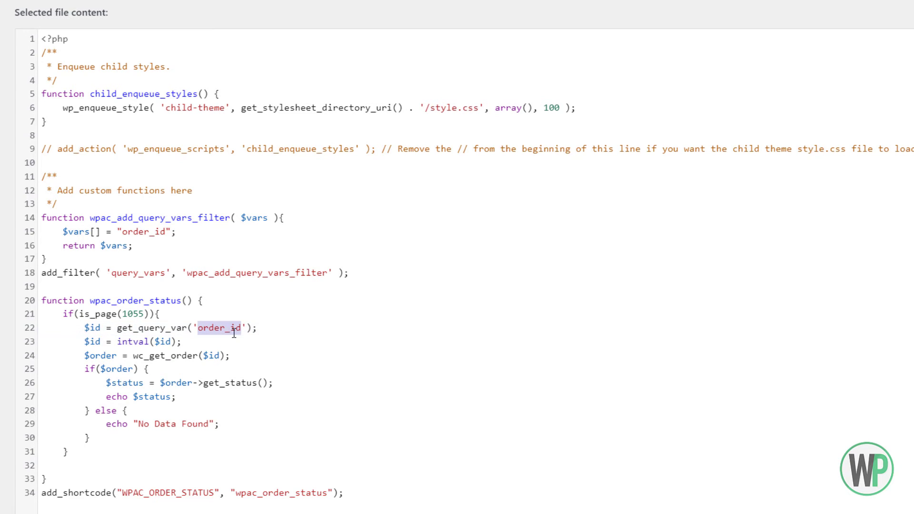
click(113, 341)
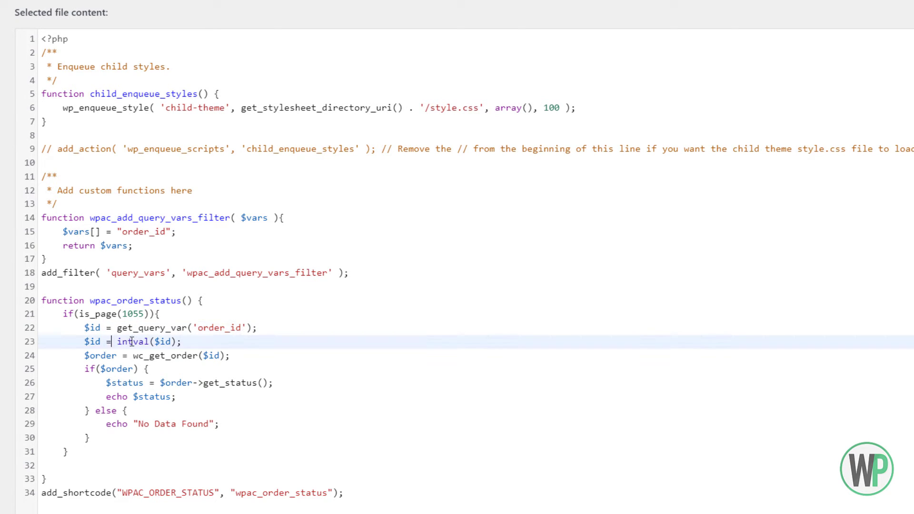
click(160, 357)
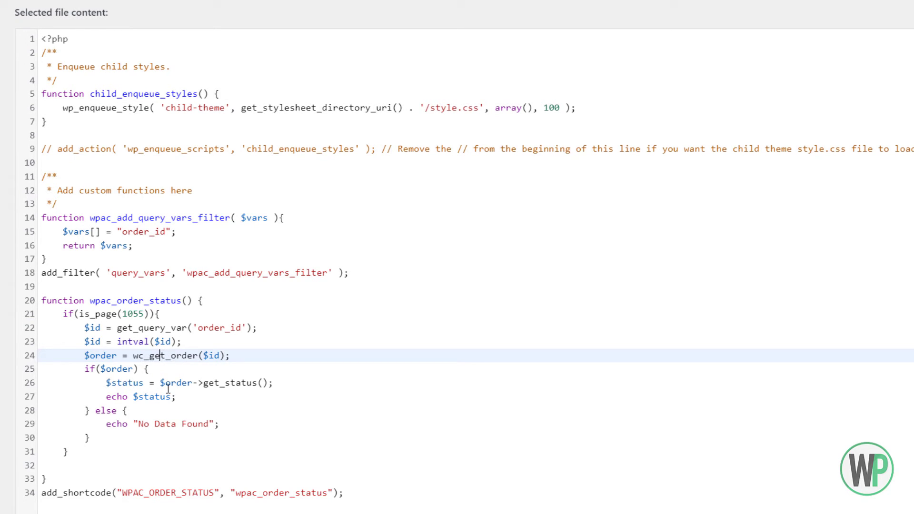
drag(273, 383, 162, 380)
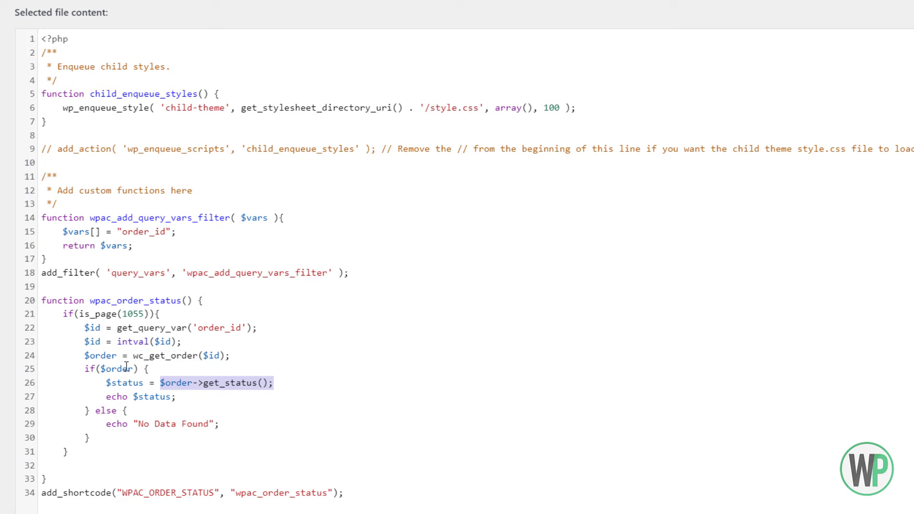
double_click(163, 355)
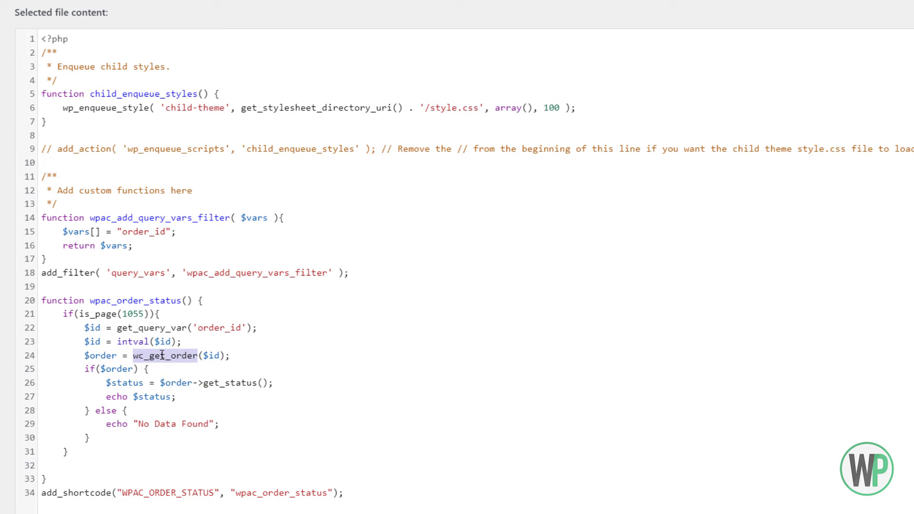
drag(195, 397, 100, 394)
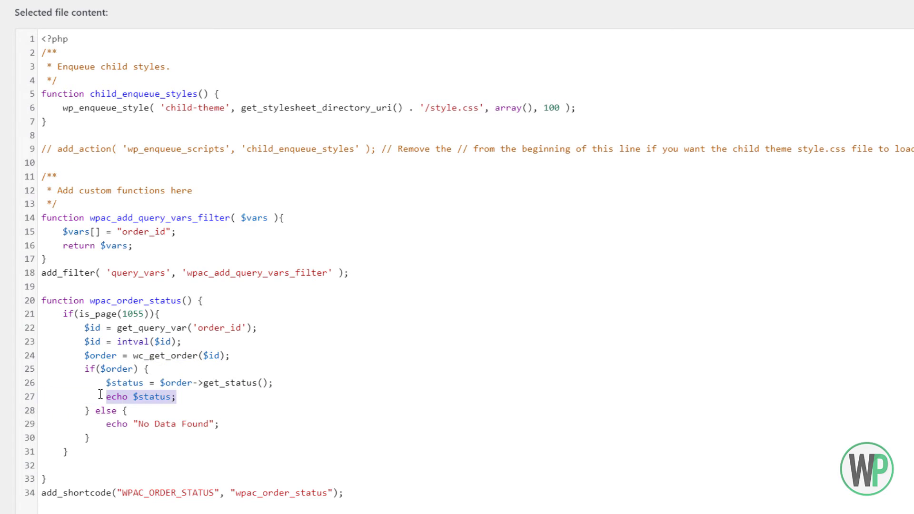
click(166, 401)
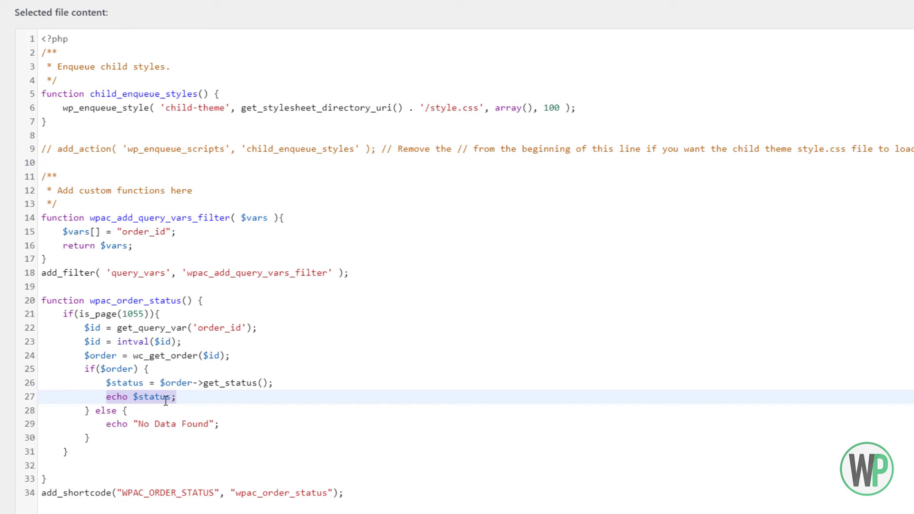
drag(260, 423, 109, 418)
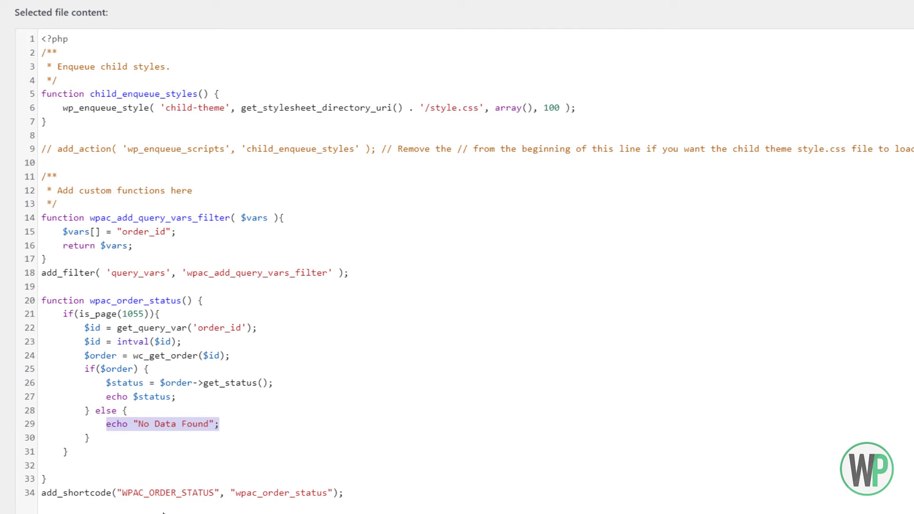
- Examine the WPAC_ORDER_STATUS shortcode registration and the page ID in the is_page condition
click(174, 492)
triple_click(174, 492)
click(173, 492)
double_click(174, 492)
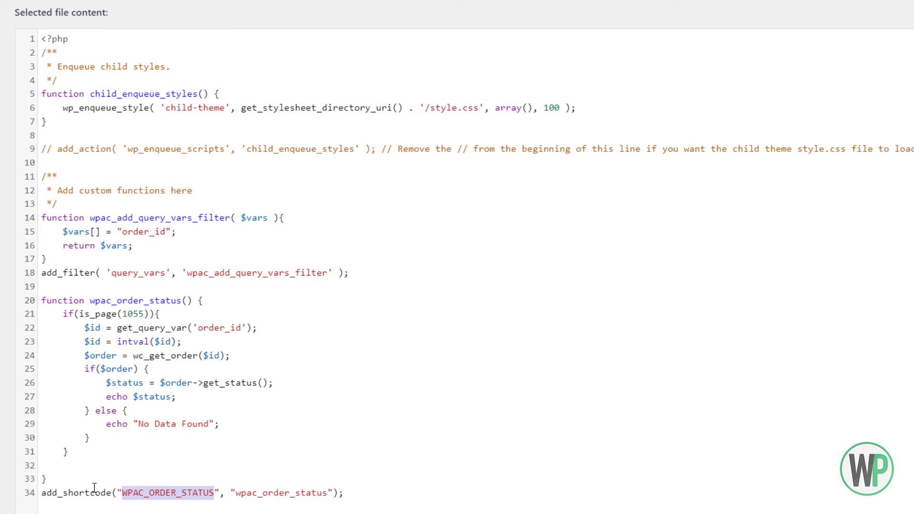
double_click(133, 314)
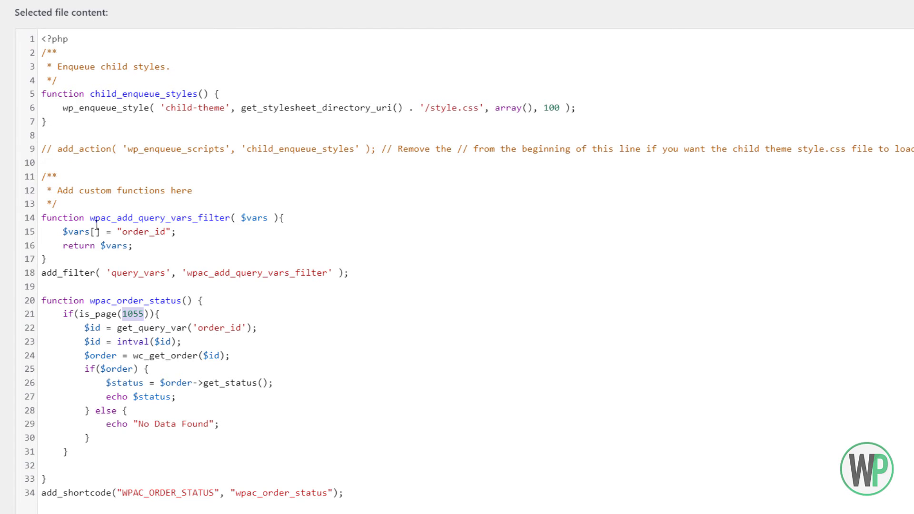
- Open the list of all pages in a new browser tab and locate the Status page under Order Tracking
mouse_move(38, 110)
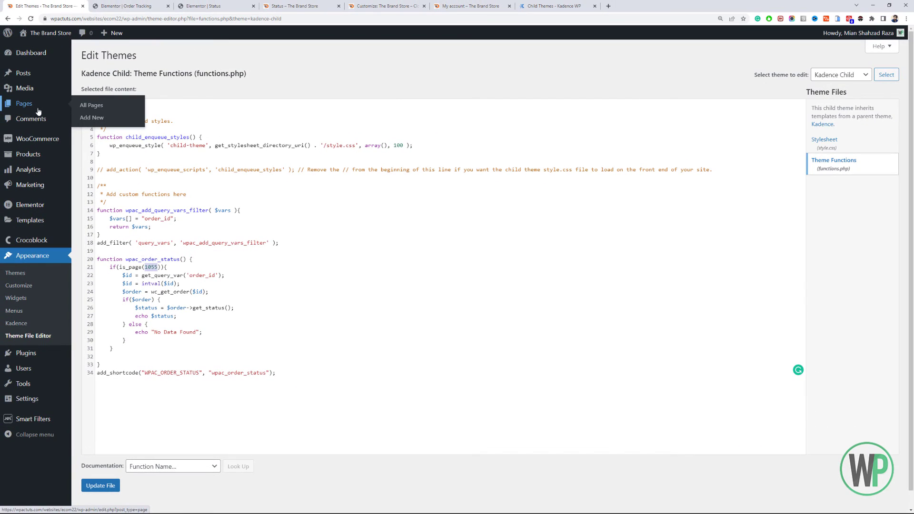
middle_click(91, 105)
click(140, 267)
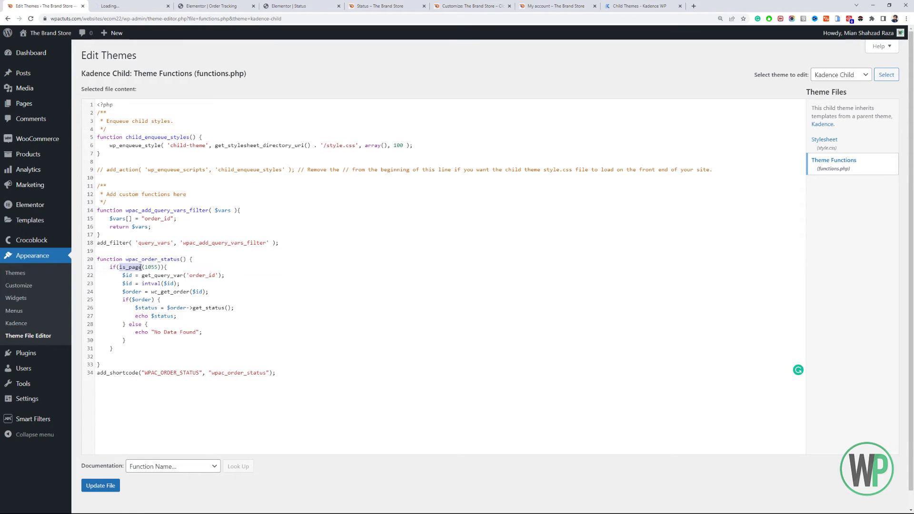
click(133, 6)
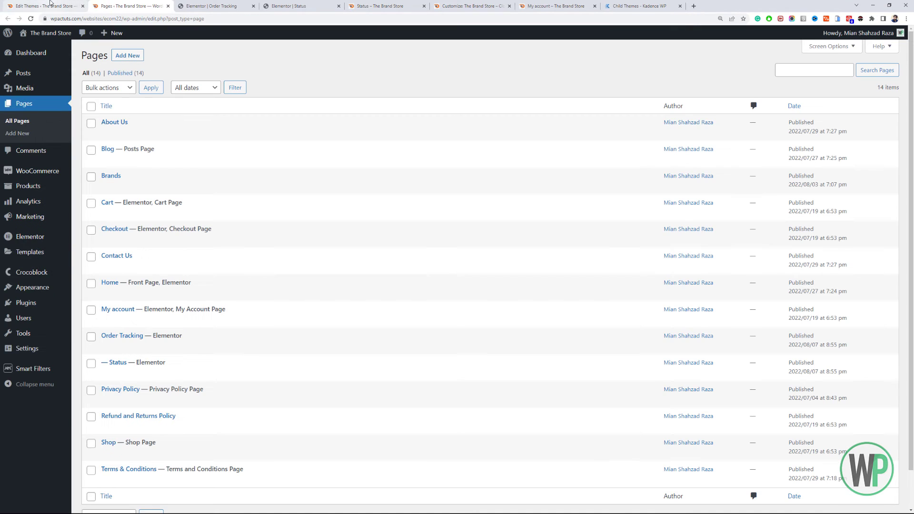
click(46, 6)
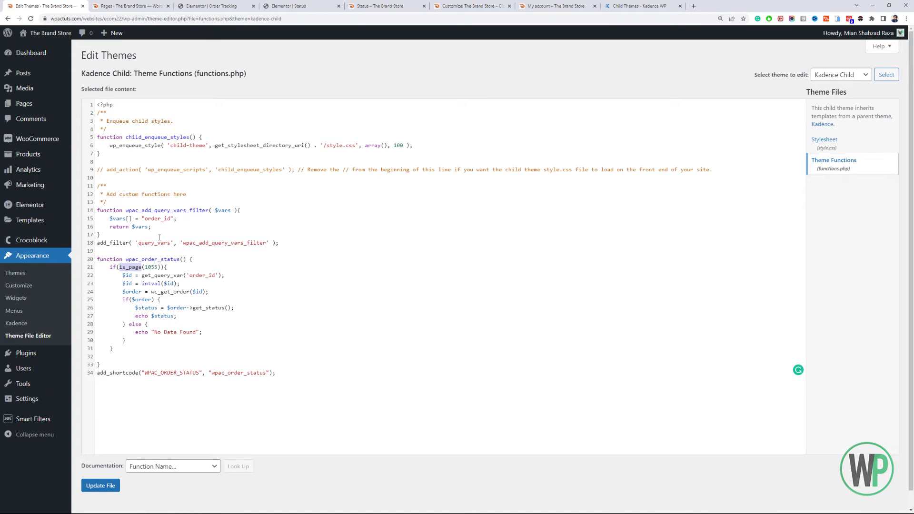
click(133, 5)
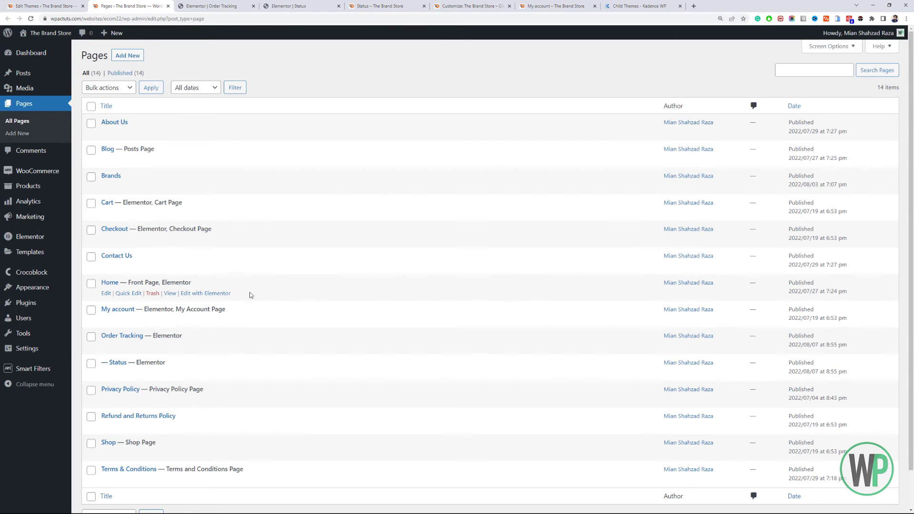
scroll(249, 292, down, 2)
mouse_move(144, 319)
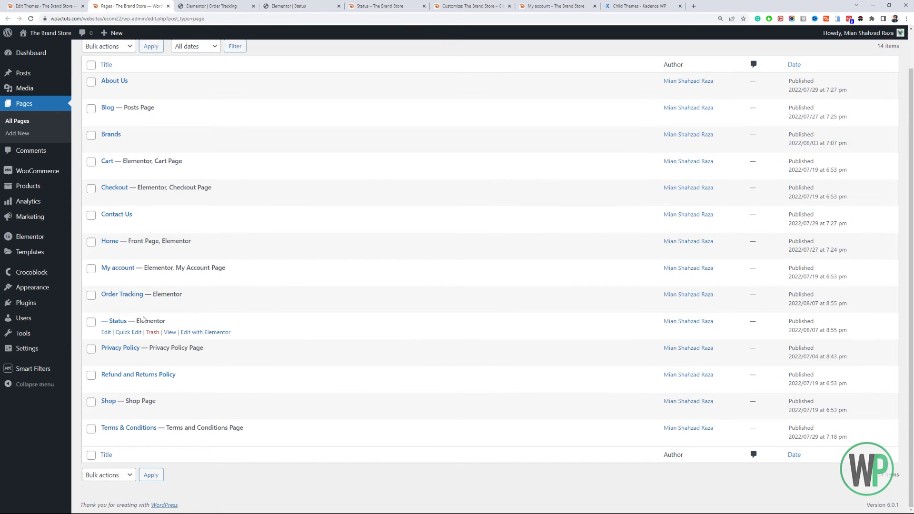
- Open the Status page for editing and select its post ID in the page URL
click(106, 333)
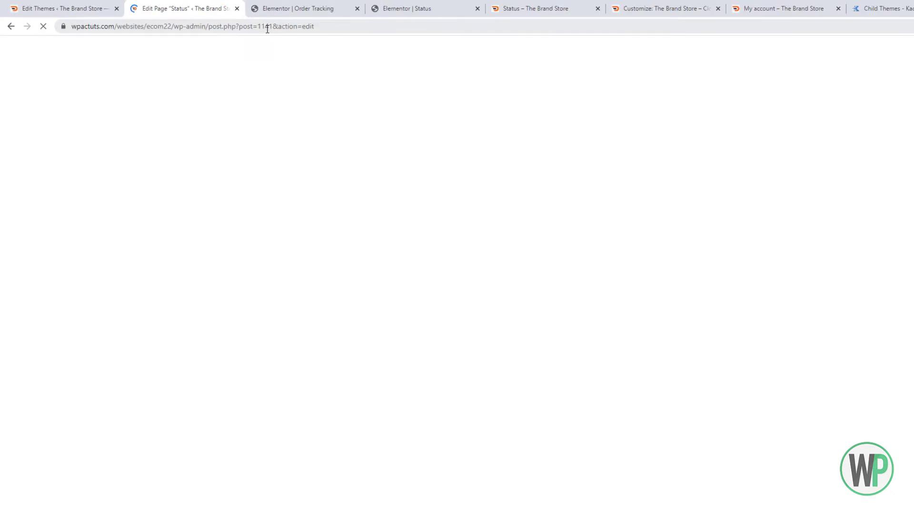
click(267, 27)
click(275, 28)
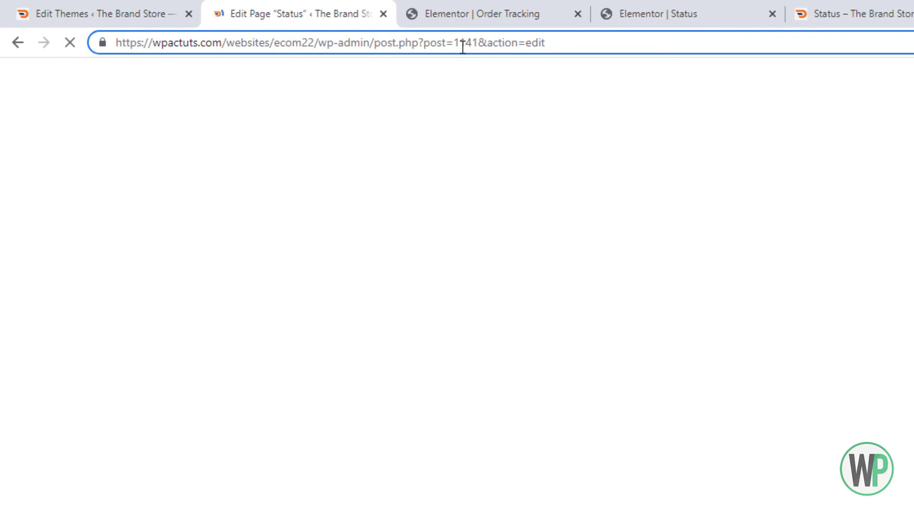
double_click(464, 42)
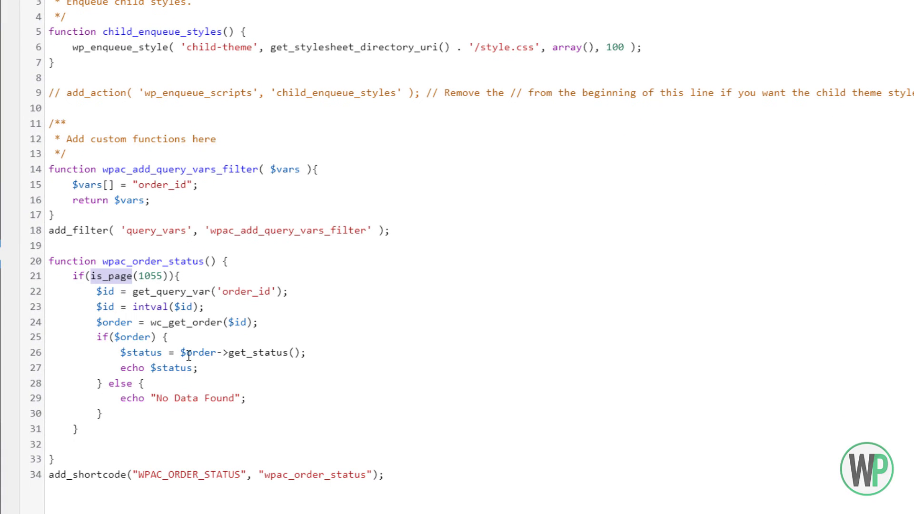
- In functions.php, change the page ID in the is_page condition to 1141 and save the file
double_click(151, 275)
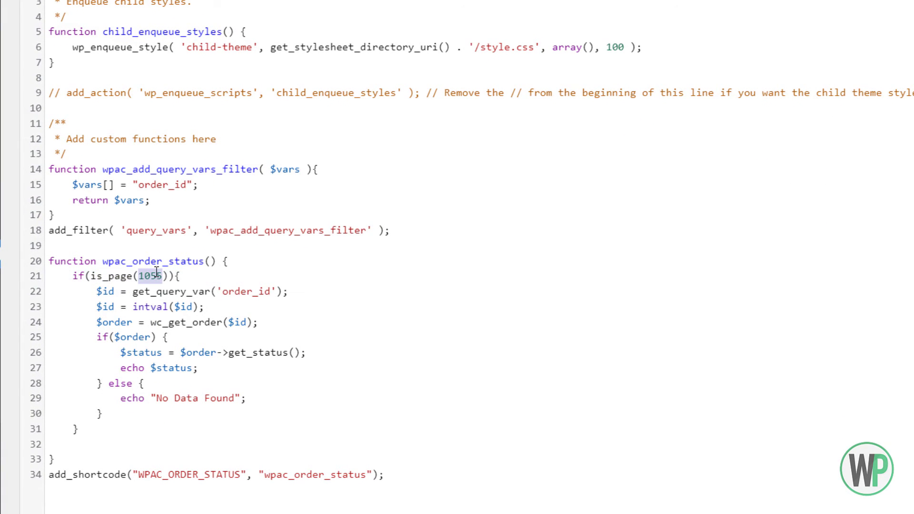
text(1141)
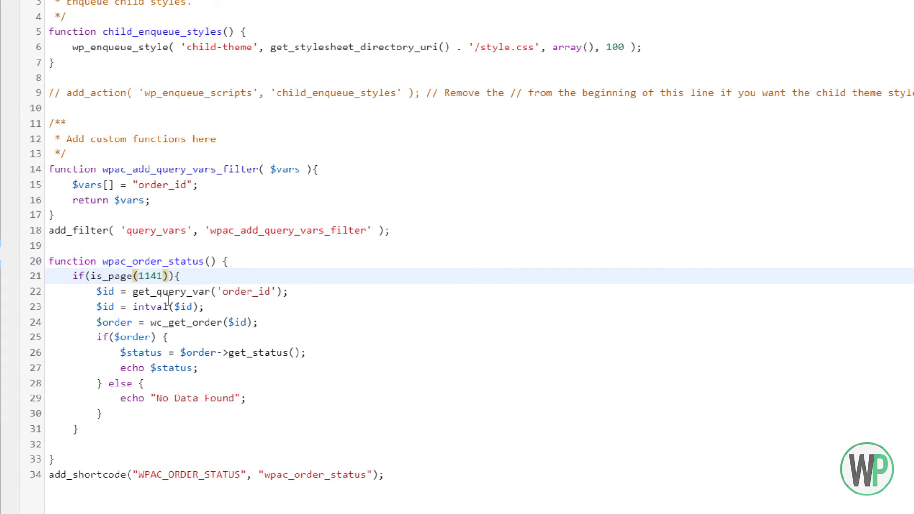
click(111, 488)
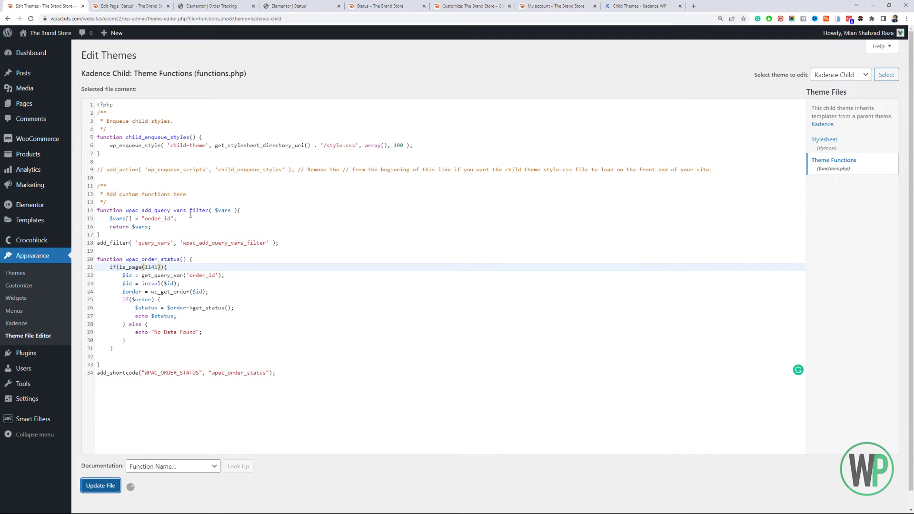
- Select the shortcode name WPAC_ORDER_STATUS in functions.php, switch to the Status page in Elementor, and add a new container below the heading
double_click(186, 372)
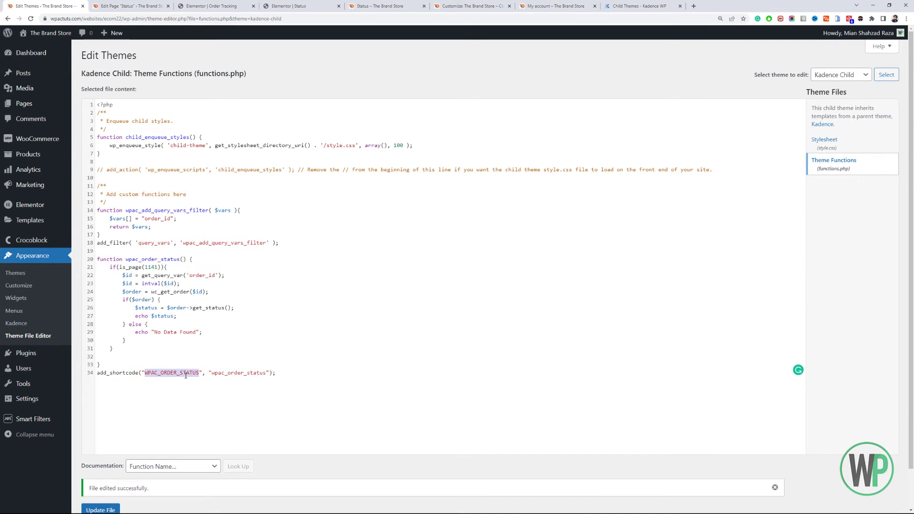
click(288, 6)
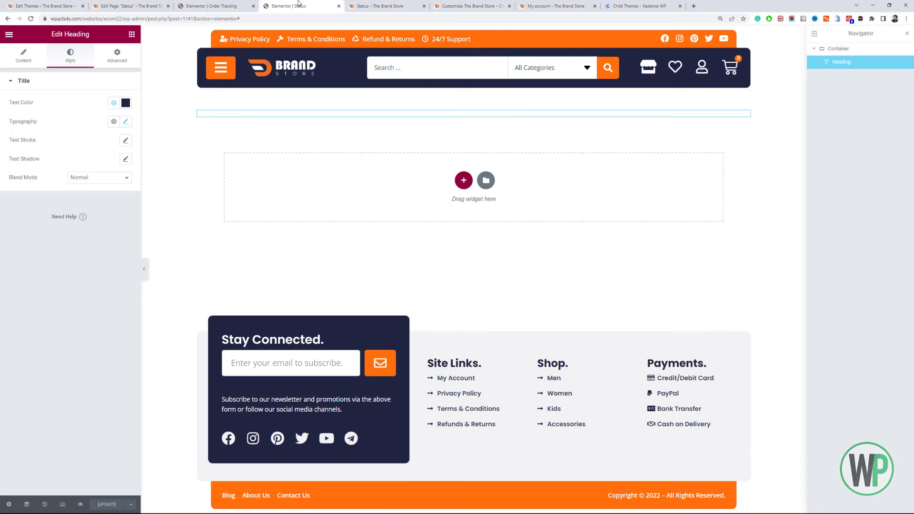
click(464, 180)
click(360, 210)
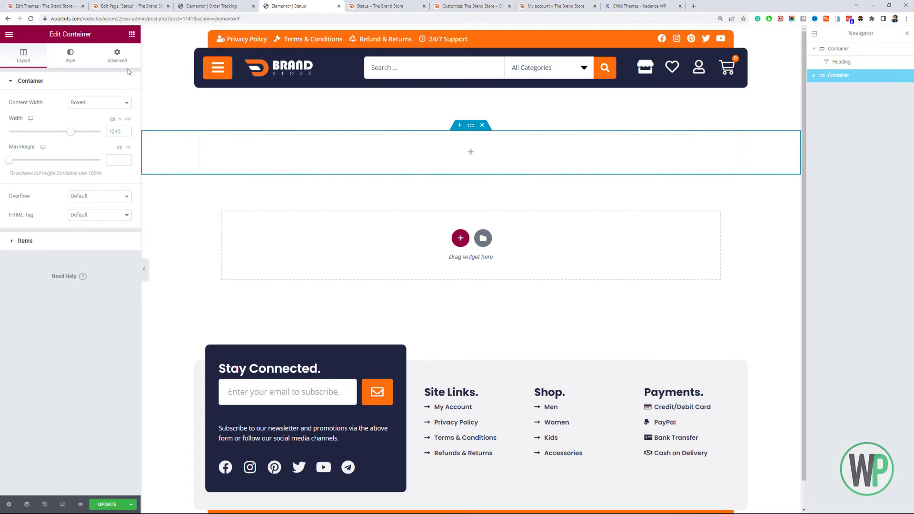
- Keep the new container's content width boxed and set its width to 400 px
click(114, 103)
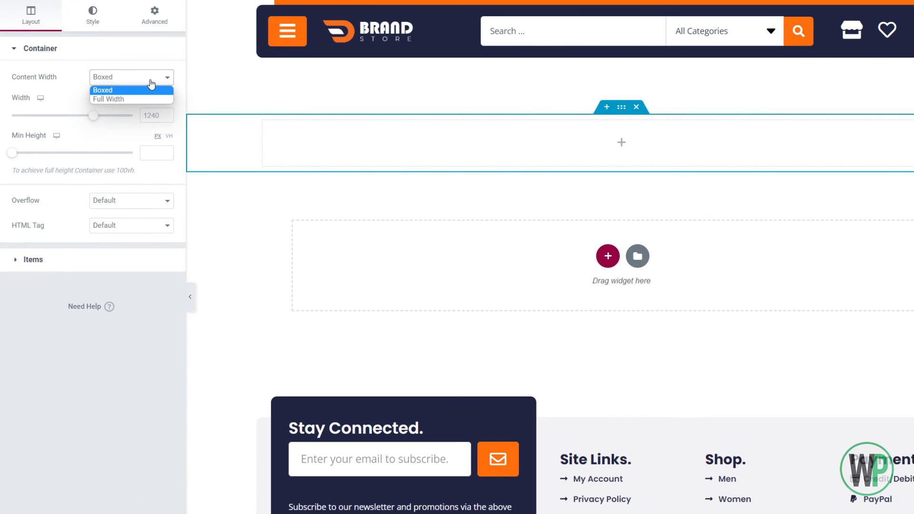
click(150, 91)
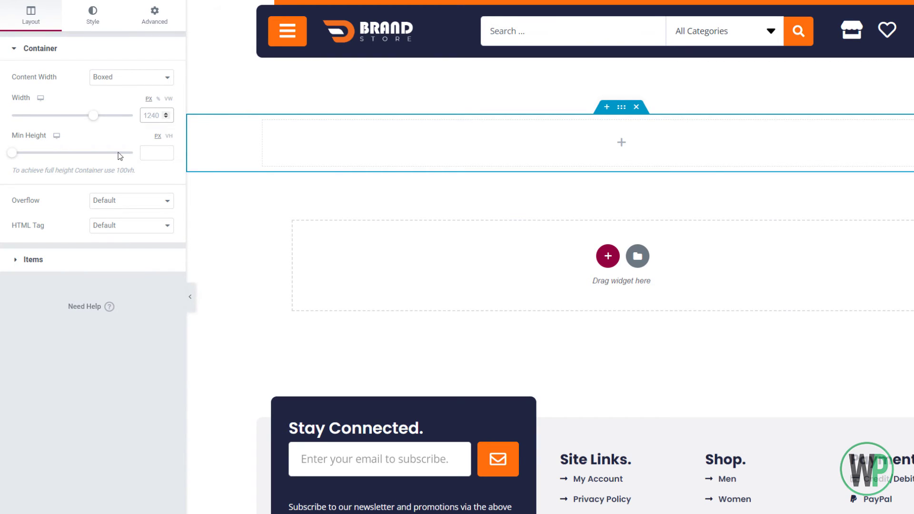
text(3)
text(400)
- Nest a second container inside the boxed container and set its content width to Full Width
click(173, 1)
drag(72, 143, 581, 138)
click(106, 77)
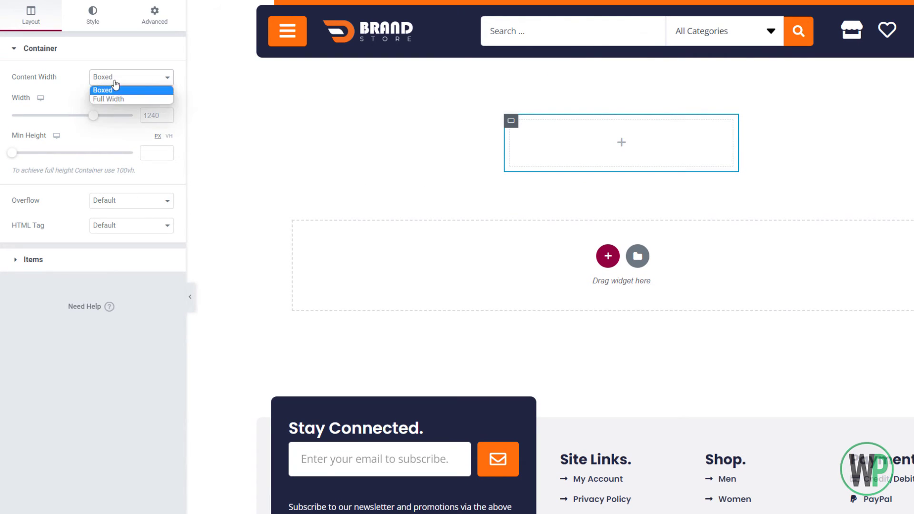
click(108, 98)
- Give the inner container a solid border with a width of 2 and a radius of 10 px on all sides
click(82, 28)
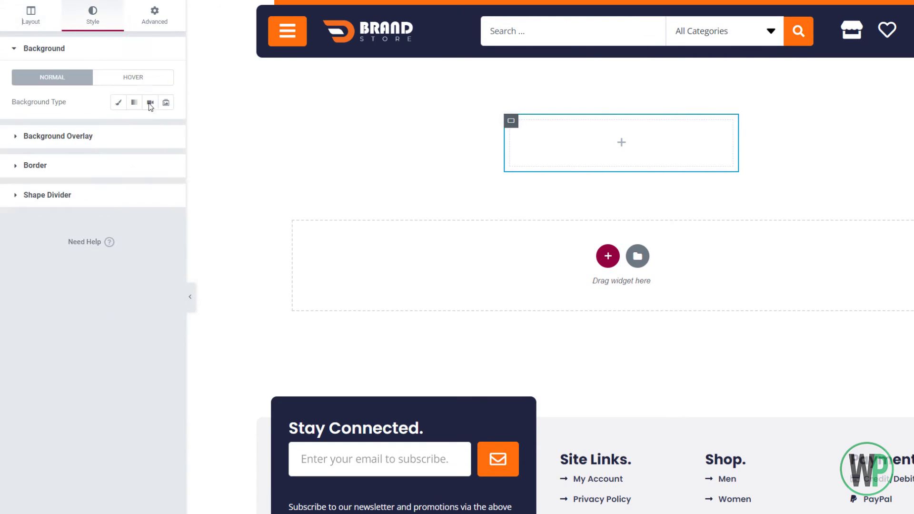
click(119, 103)
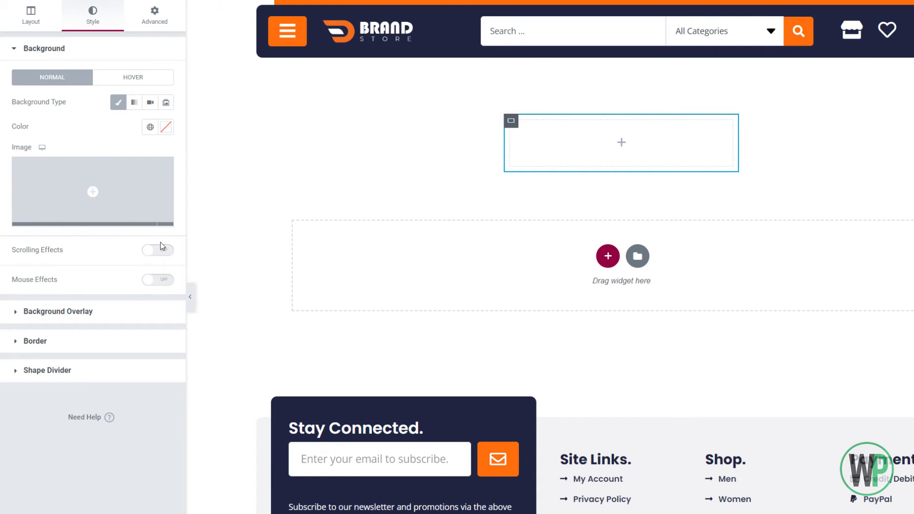
click(118, 101)
click(125, 168)
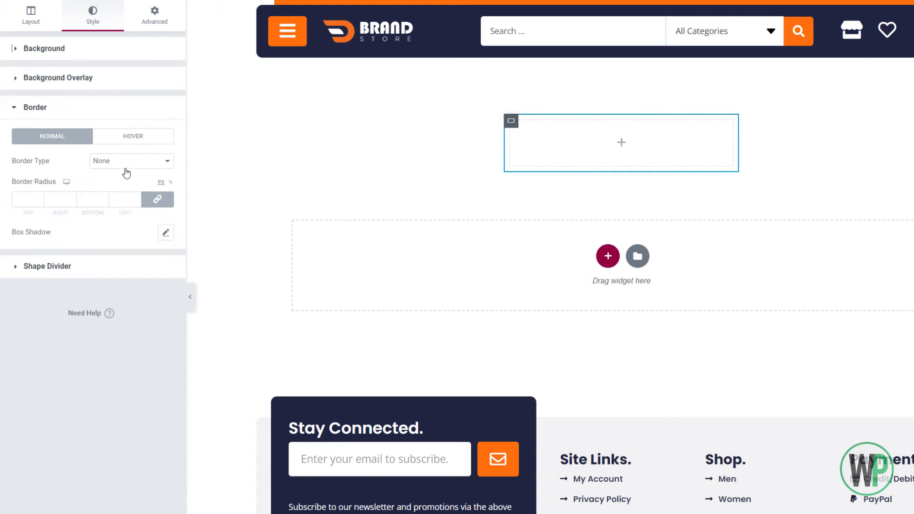
click(128, 166)
click(119, 179)
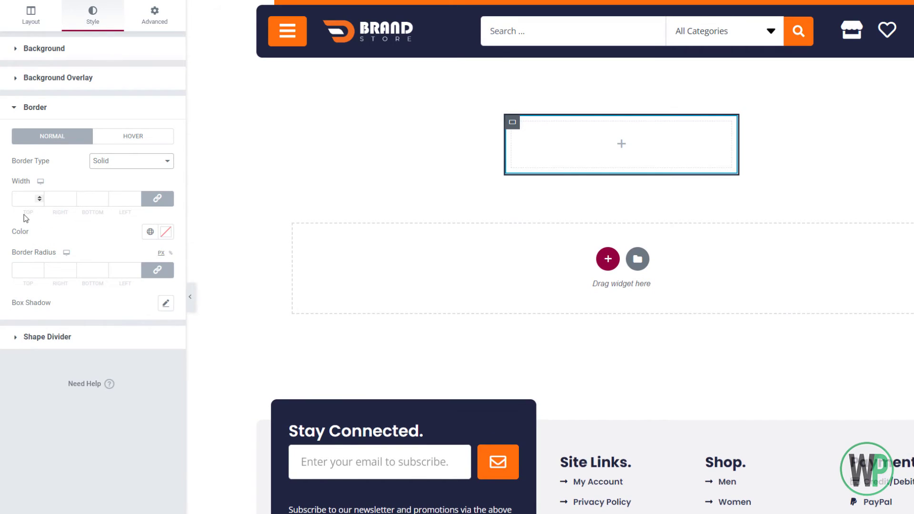
click(19, 191)
text(2)
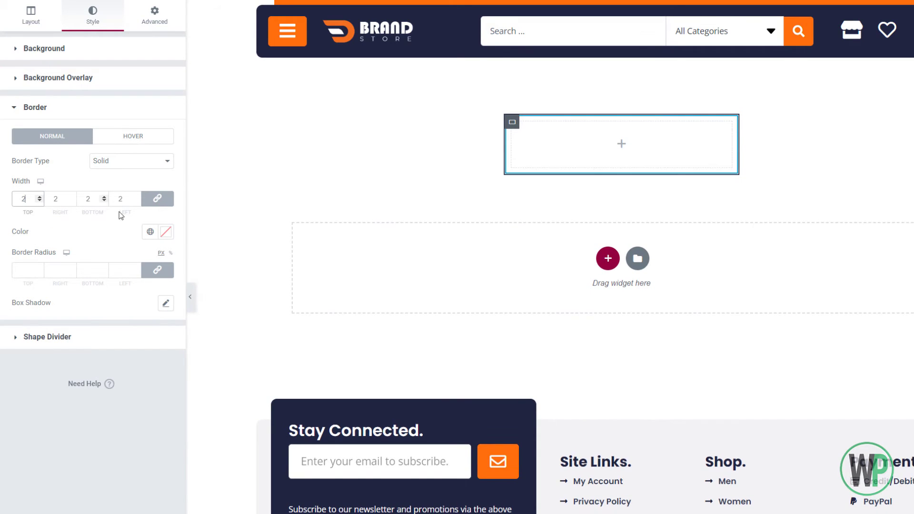
click(24, 270)
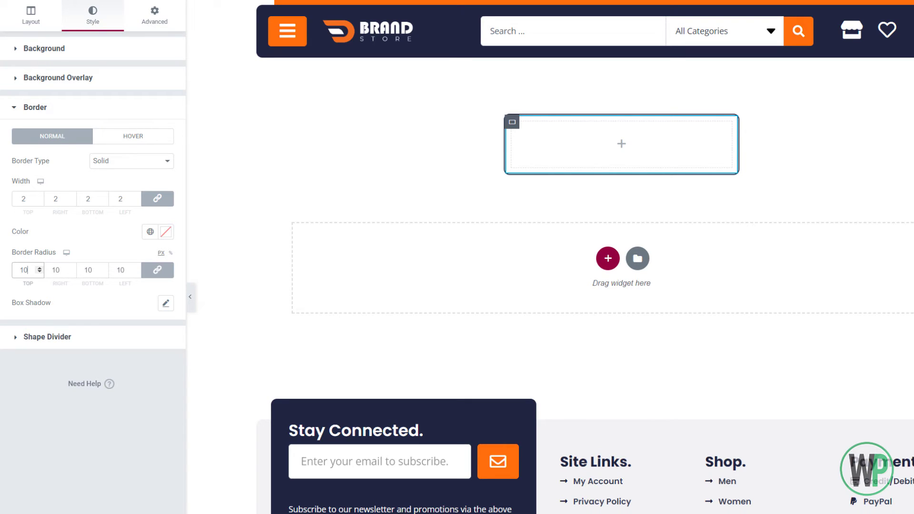
- Set the inner container's padding to 30 px on all sides
click(143, 19)
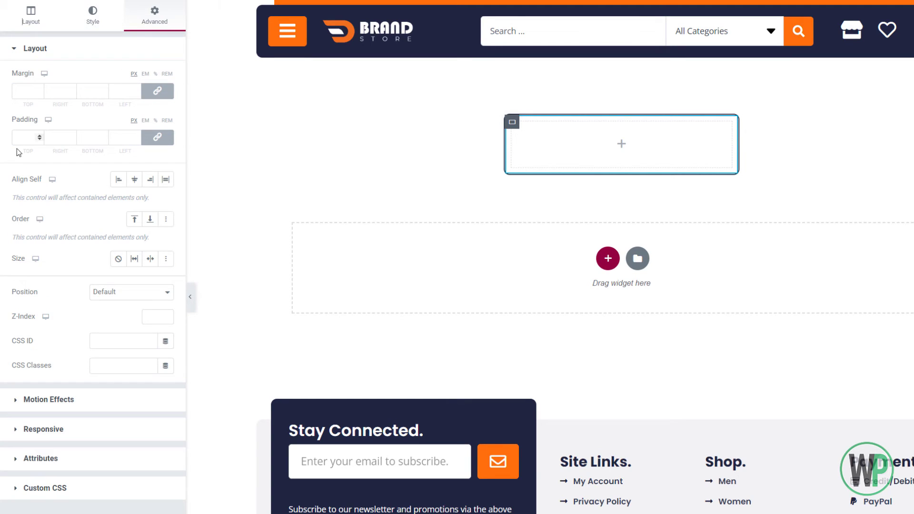
click(19, 138)
text(30)
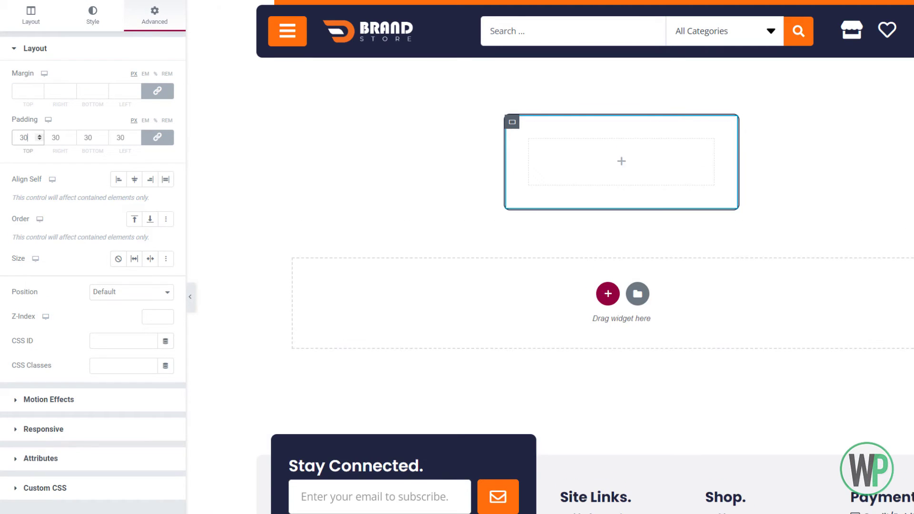
click(81, 51)
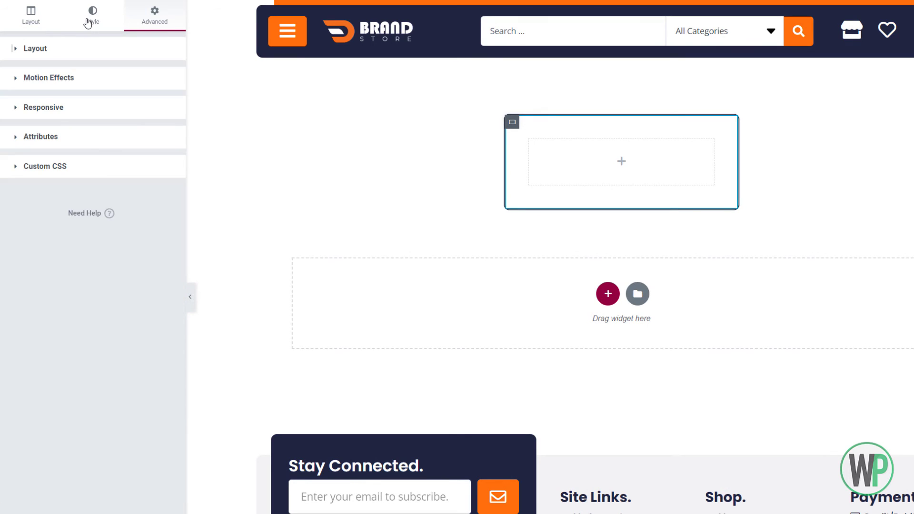
- Apply the global color Border Color to the inner container's border
click(90, 21)
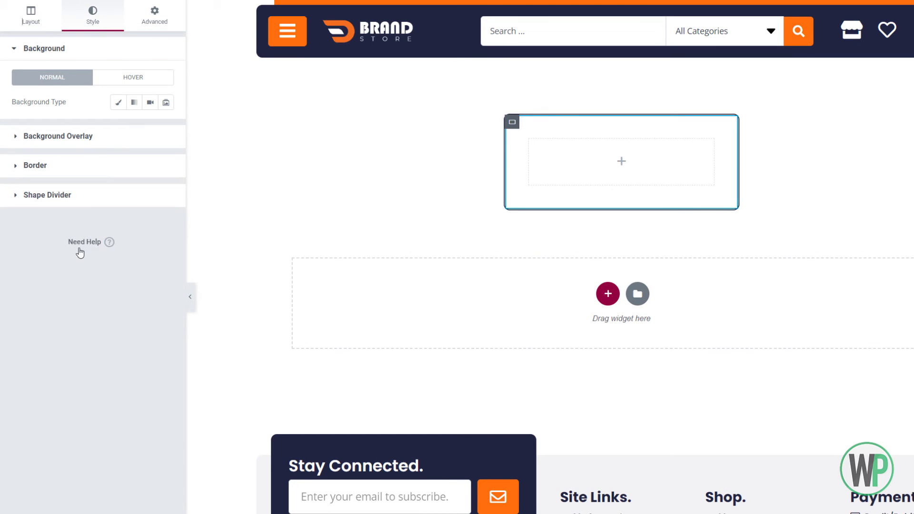
click(94, 167)
click(148, 231)
scroll(90, 376, down, 3)
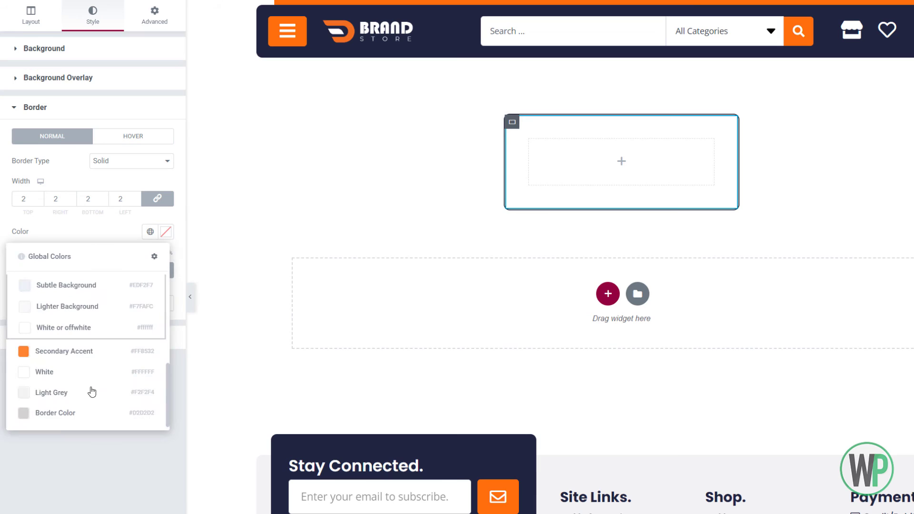
click(90, 412)
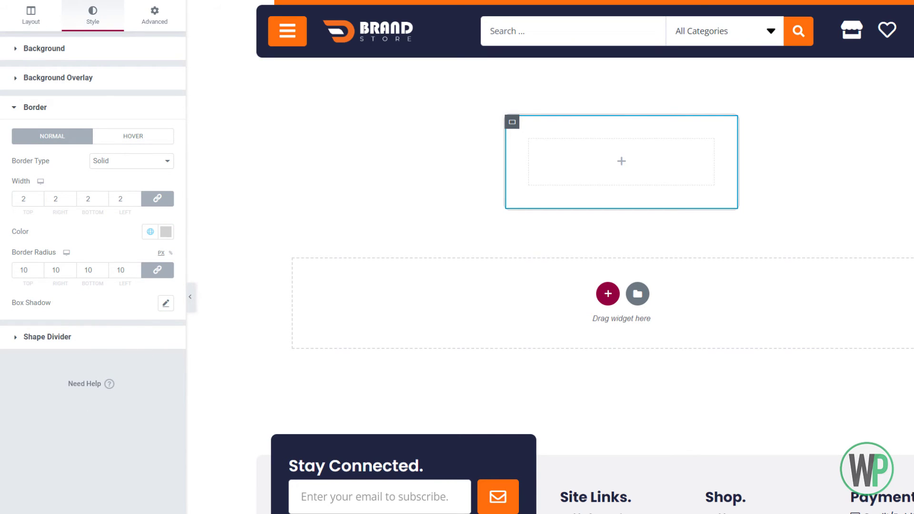
- Add a Lottie widget to the inner container and place a Heading widget below it
click(175, 1)
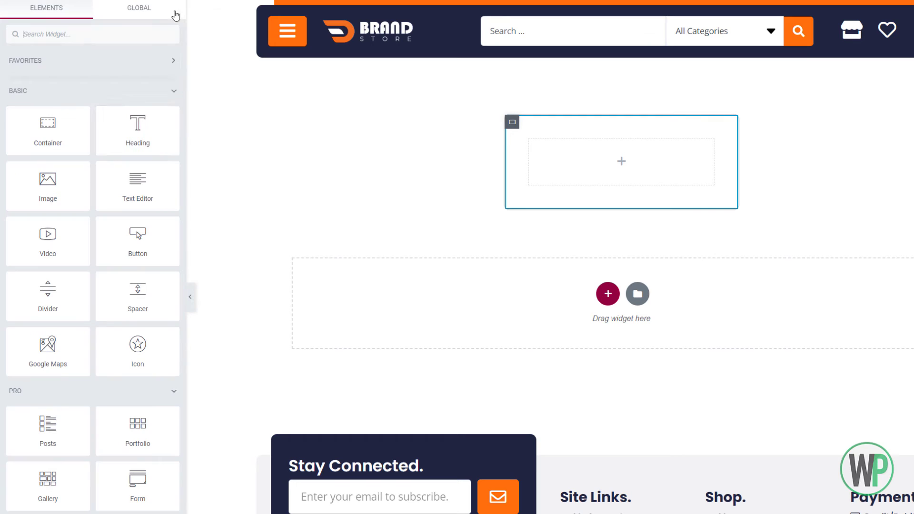
click(113, 34)
text(lo)
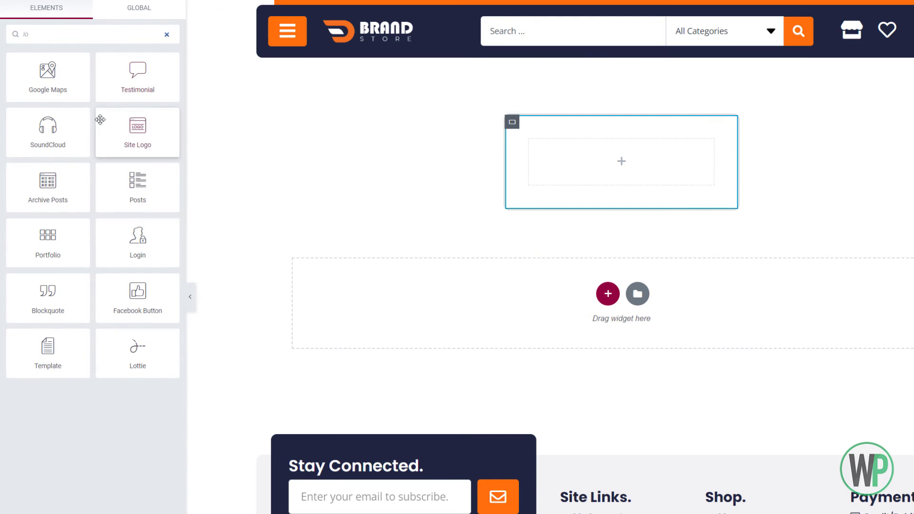
text(t)
drag(77, 83, 628, 143)
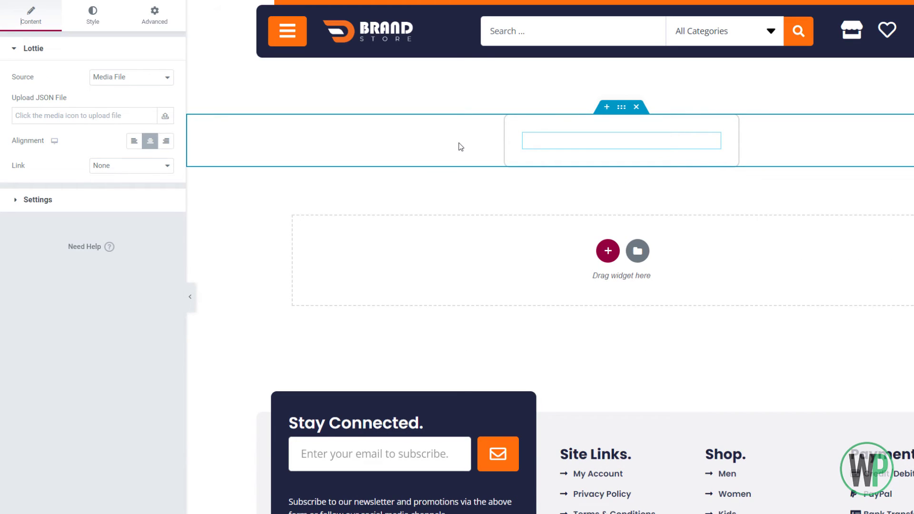
click(170, 10)
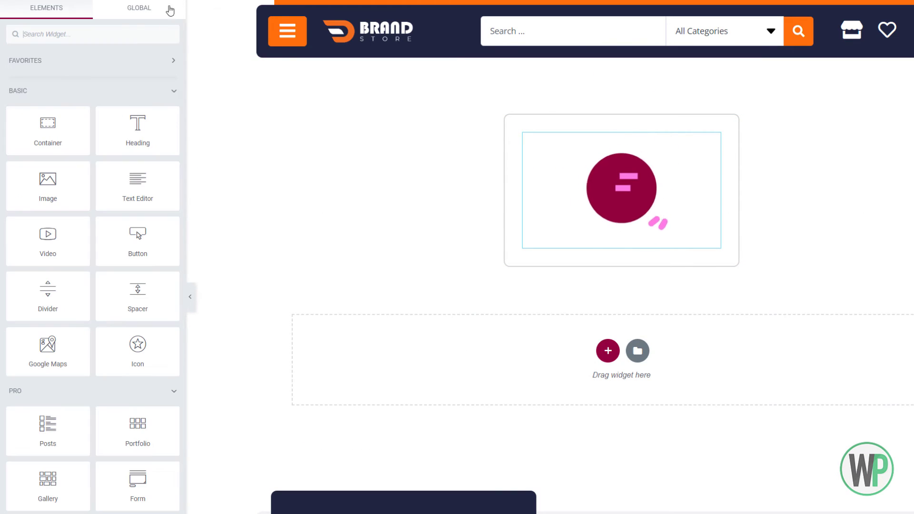
drag(137, 128, 656, 248)
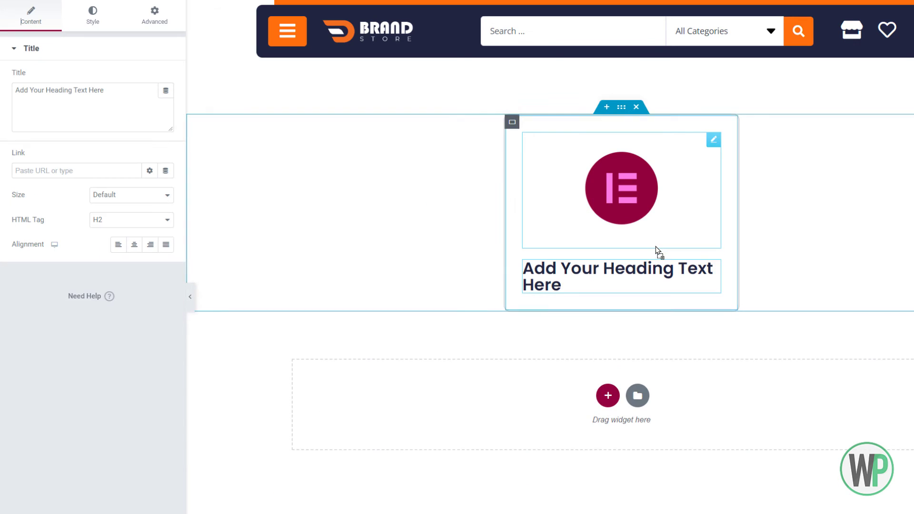
- Center the heading and set its title source to the Shortcode dynamic tag
click(133, 245)
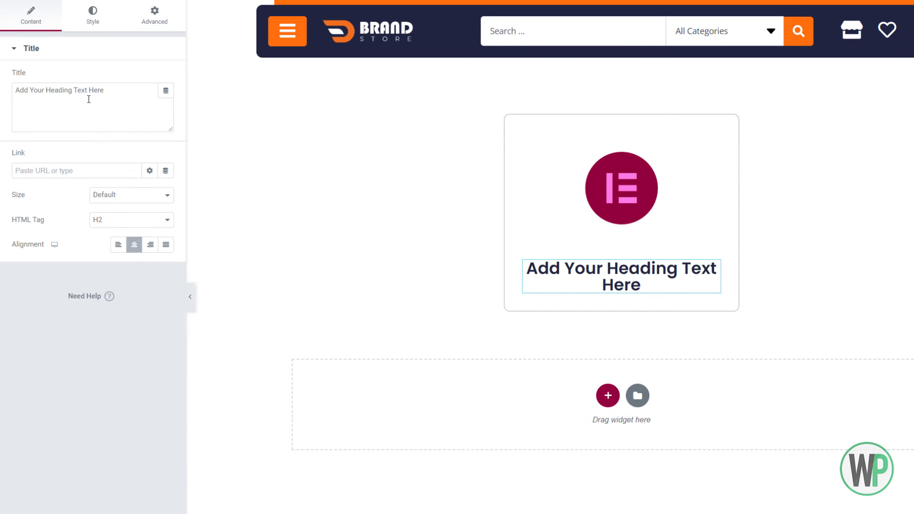
click(88, 93)
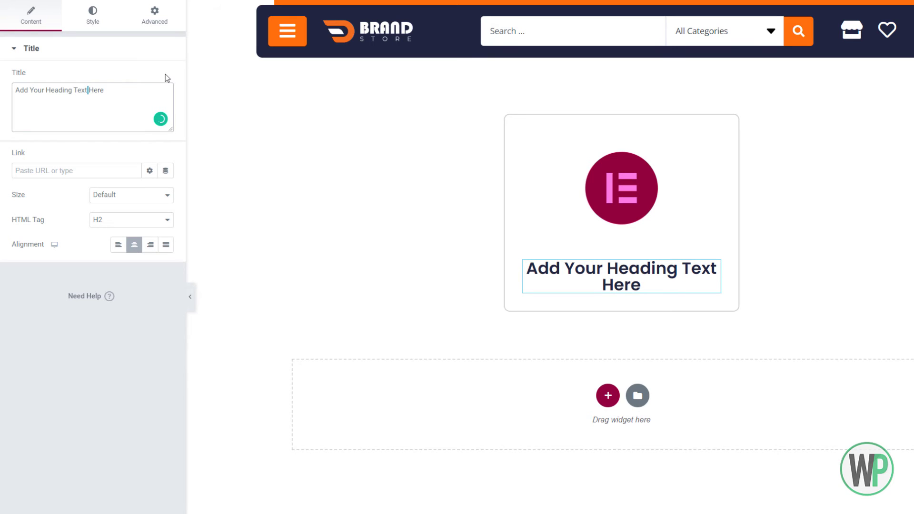
click(166, 91)
scroll(100, 207, down, 5)
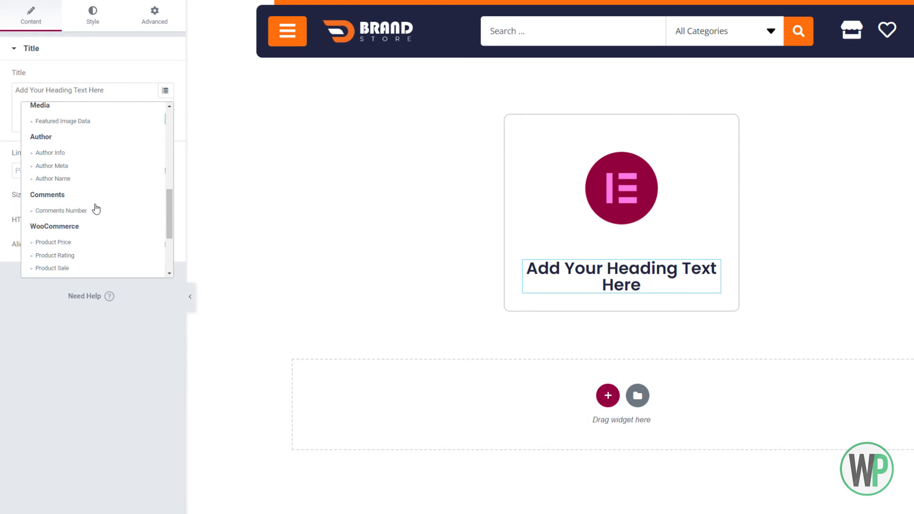
scroll(95, 207, down, 3)
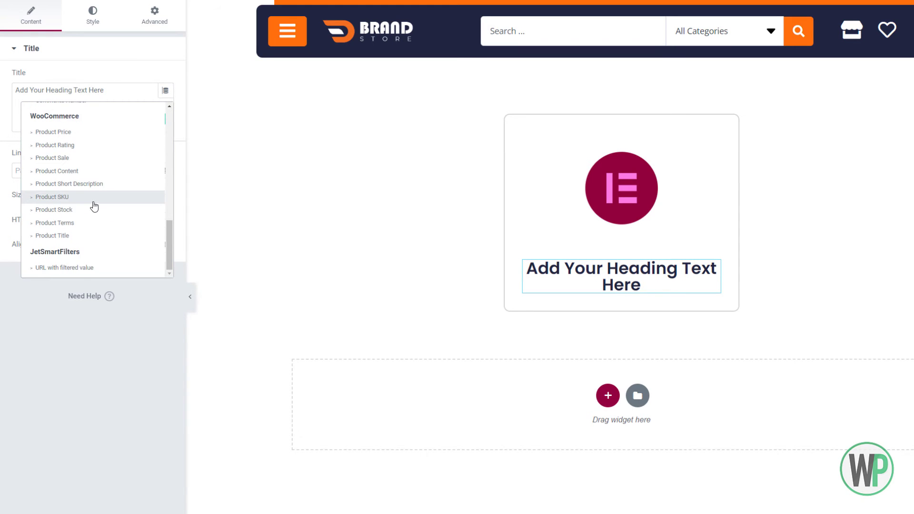
scroll(94, 206, up, 3)
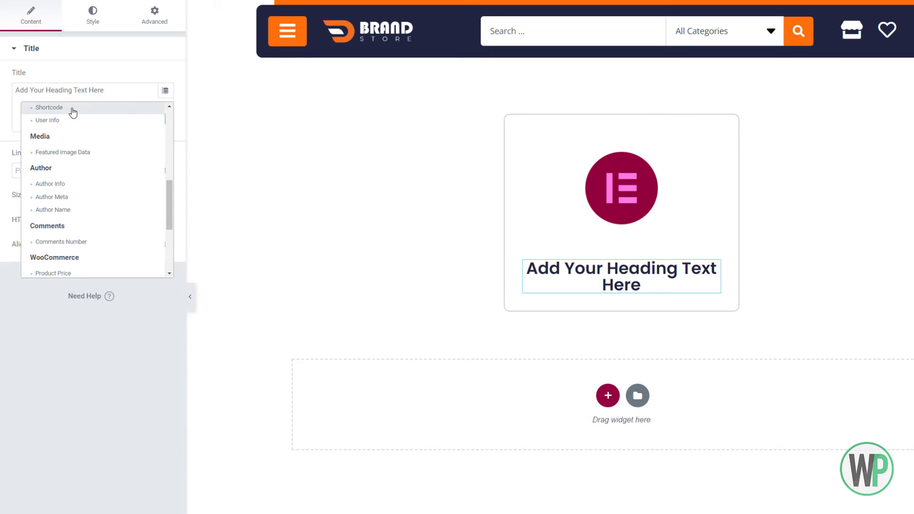
click(49, 108)
- Enter [WPAC_ORDER_STATUS] as the shortcode for the heading's dynamic title
click(88, 96)
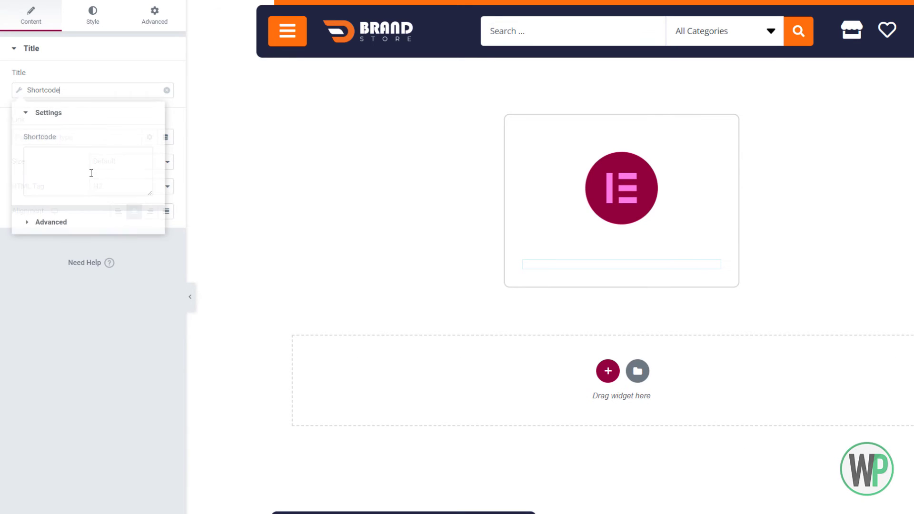
click(31, 170)
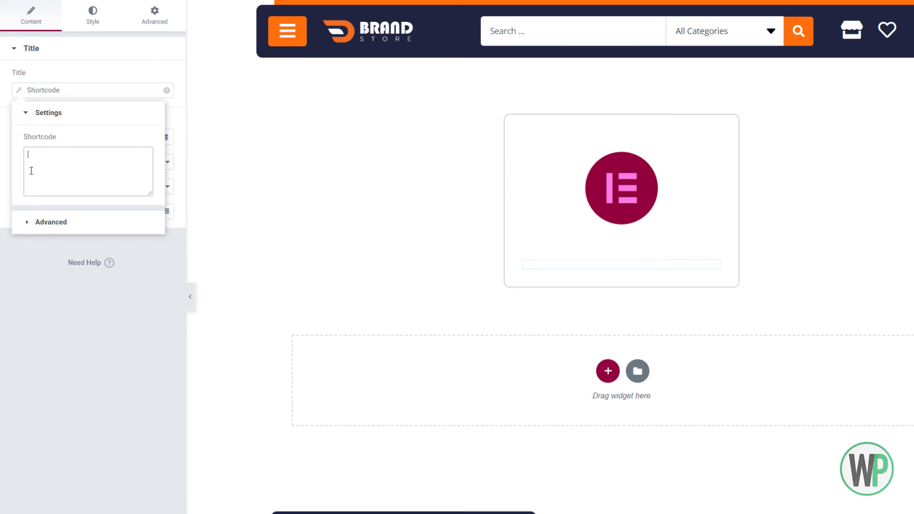
text([)
text(WPAC_ORDER_STATUS)
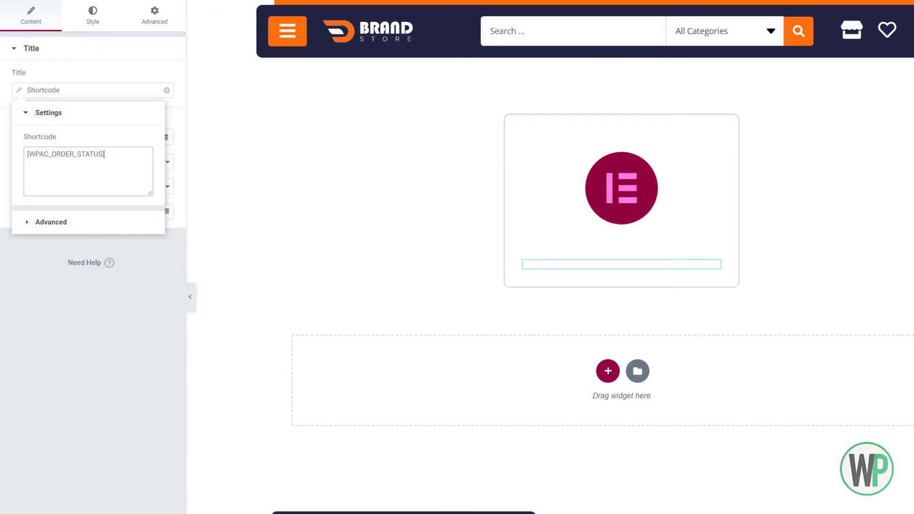
click(133, 512)
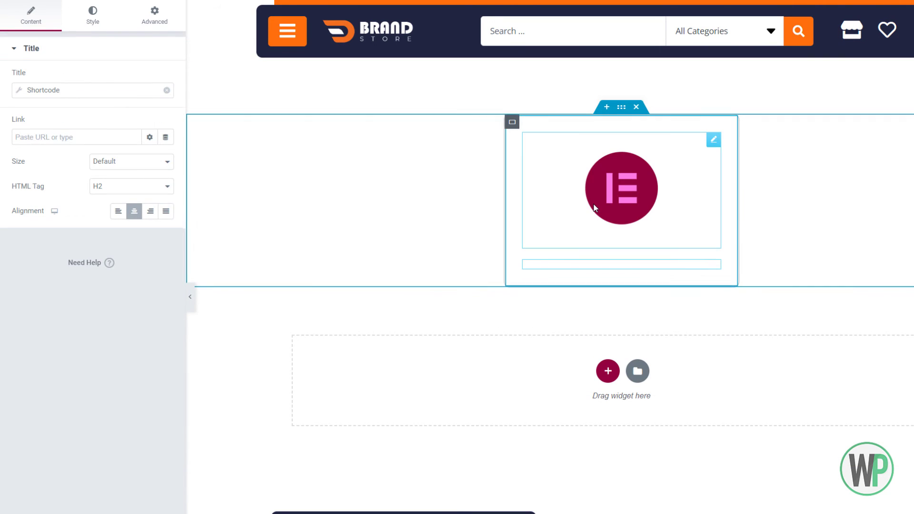
- Select the Lottie widget in the card and open lottiefiles.com in a new browser tab
click(596, 204)
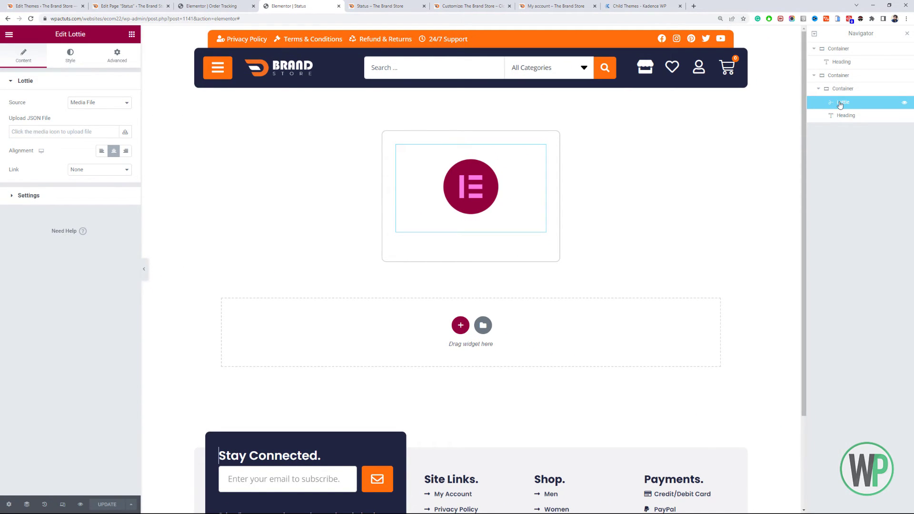
click(680, 6)
click(607, 6)
text(lot)
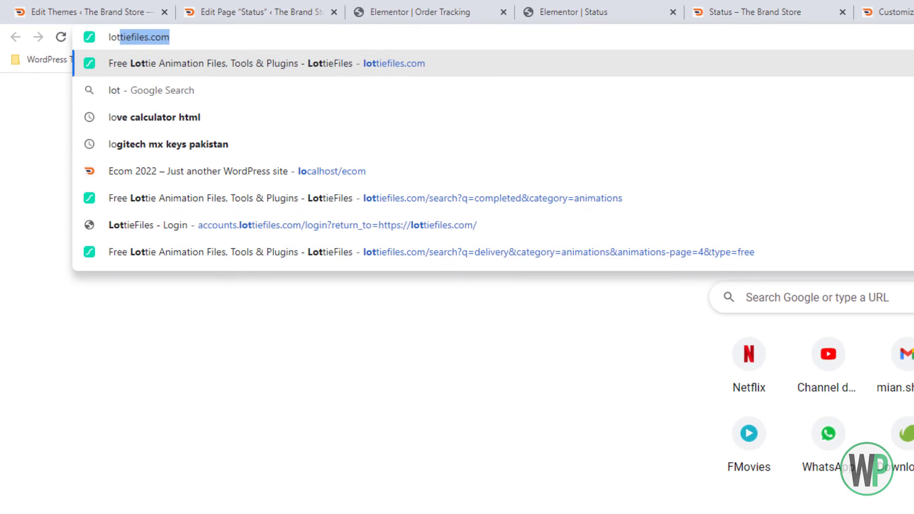
text(ti)
key(Return)
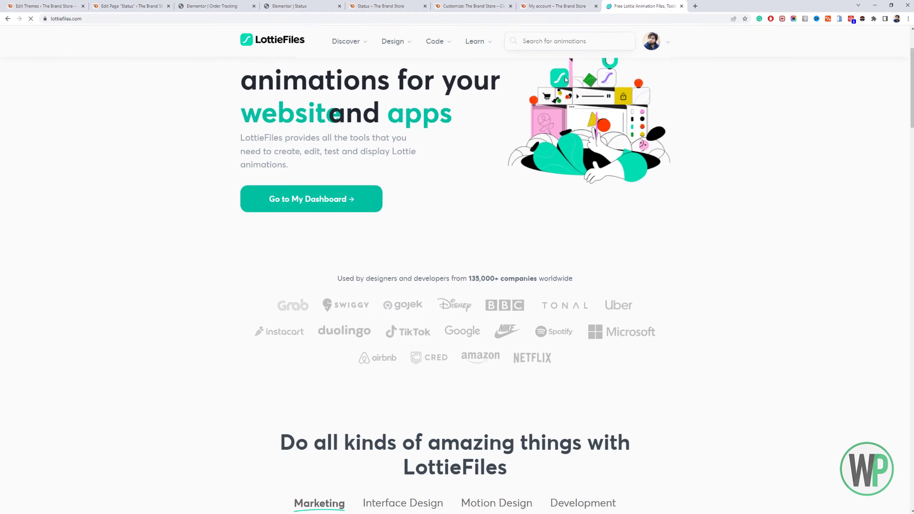
- Search LottieFiles for "no data" animations and filter the results by the Free price option
scroll(563, 43, down, 2)
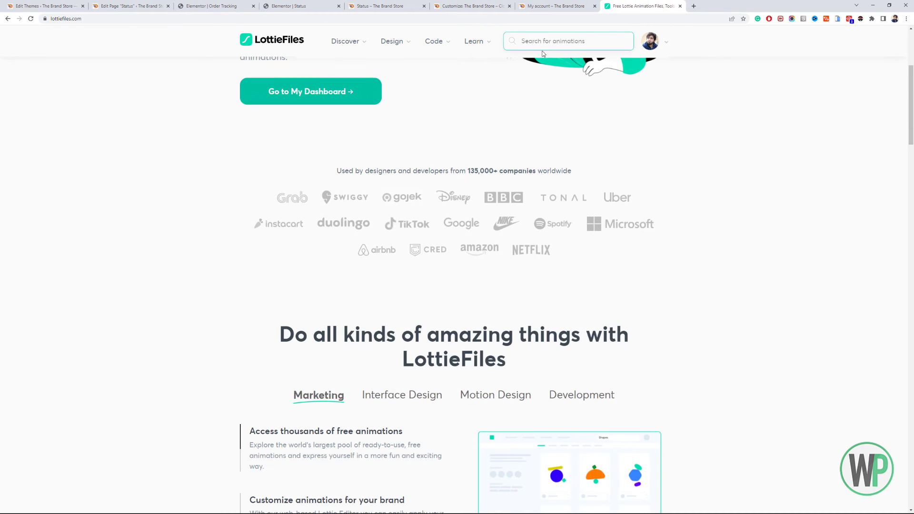
click(563, 44)
text(no data)
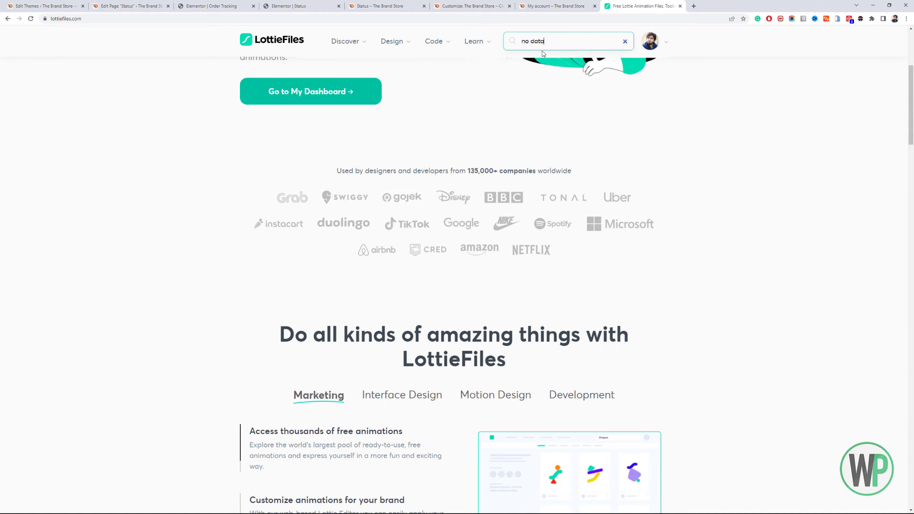
key(Return)
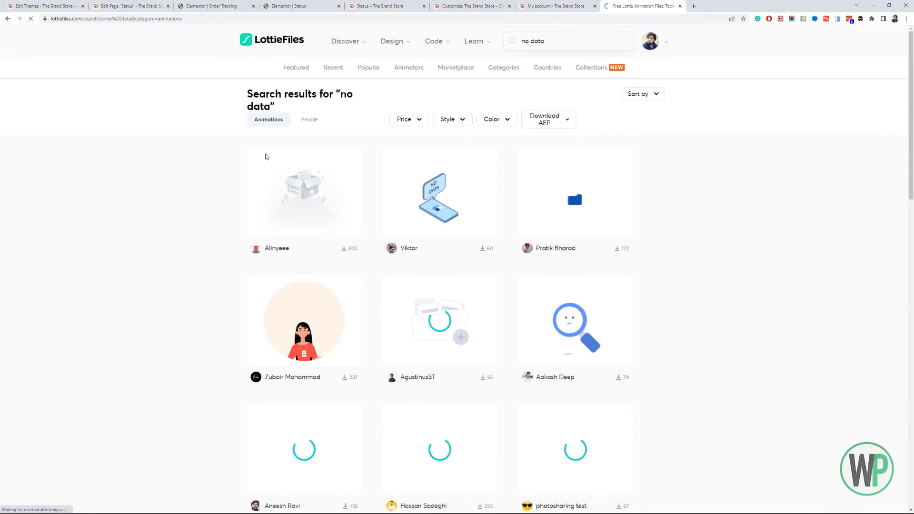
click(403, 120)
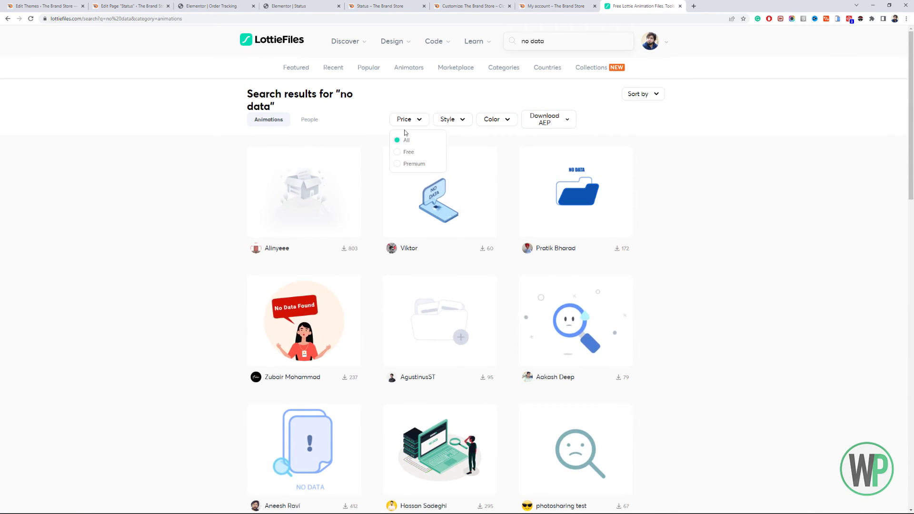
click(408, 152)
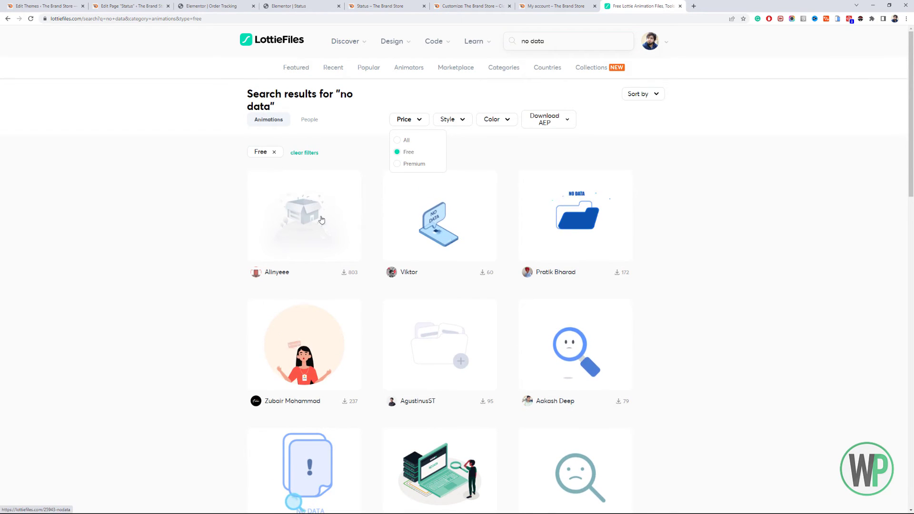
- Download the open-box "nodata" animation as Lottie JSON, show the file in its folder, and close the LottieFiles site
click(337, 231)
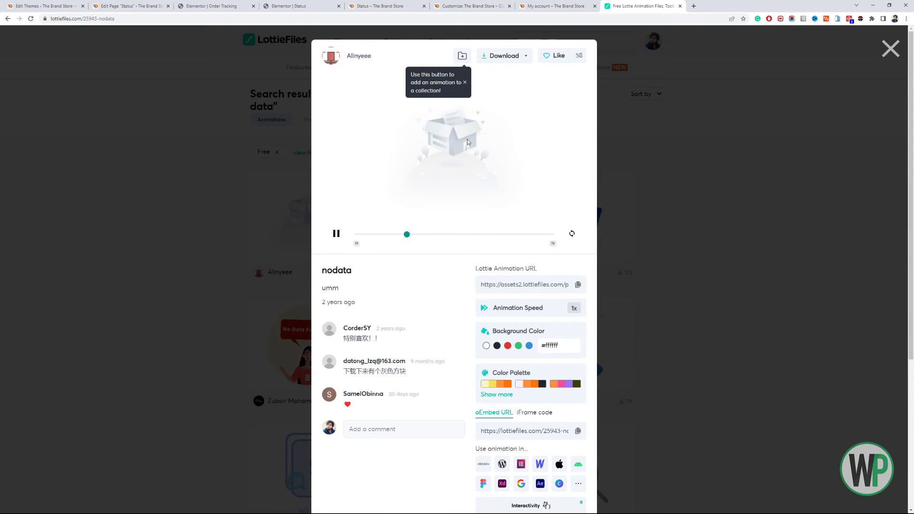
click(515, 58)
click(520, 79)
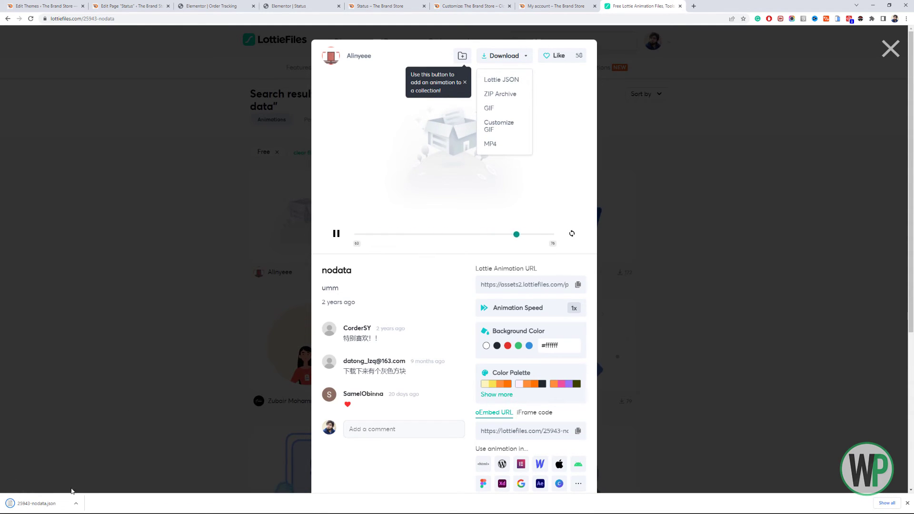
click(76, 503)
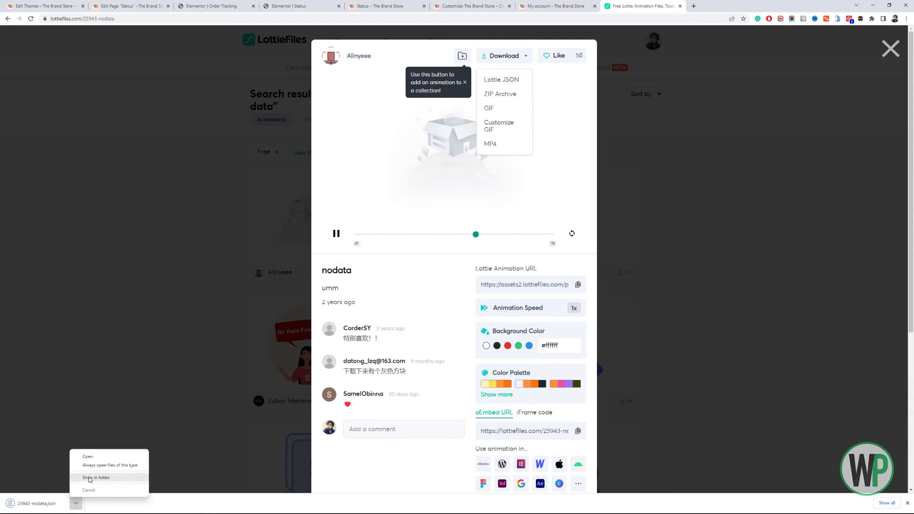
click(90, 477)
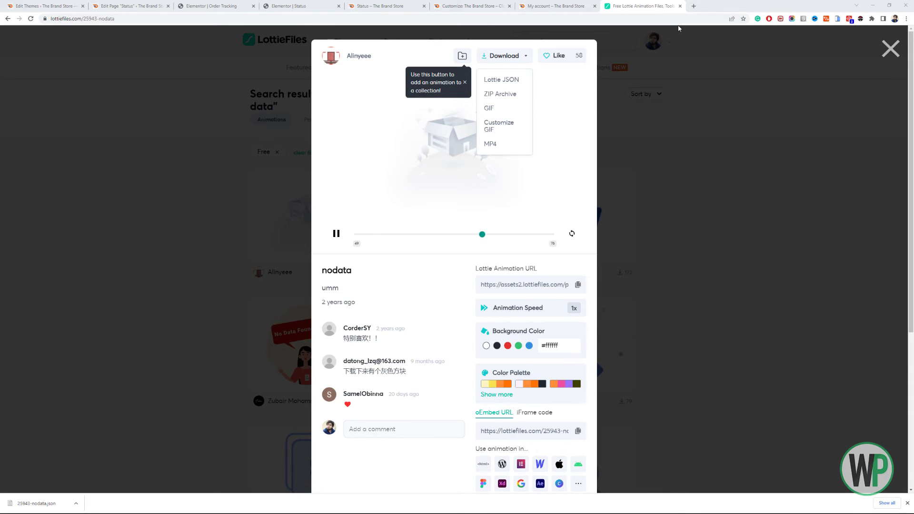
click(680, 6)
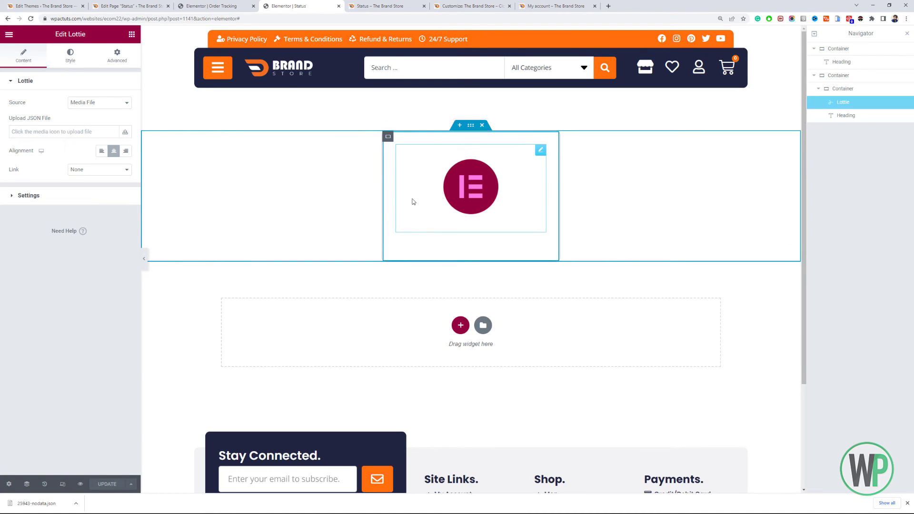
- Check the fallback text echoed by the wpac_order_status function in functions.php, and return to the Status page editor
click(67, 4)
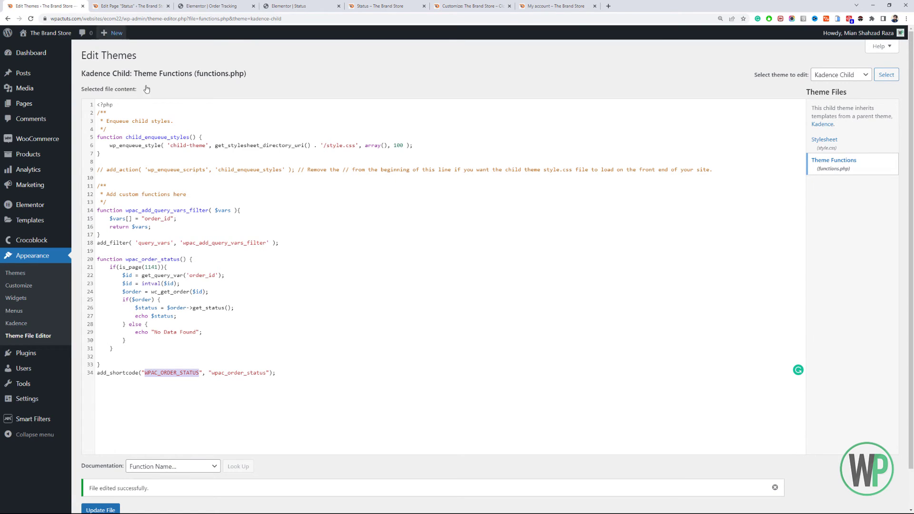
drag(197, 333, 157, 333)
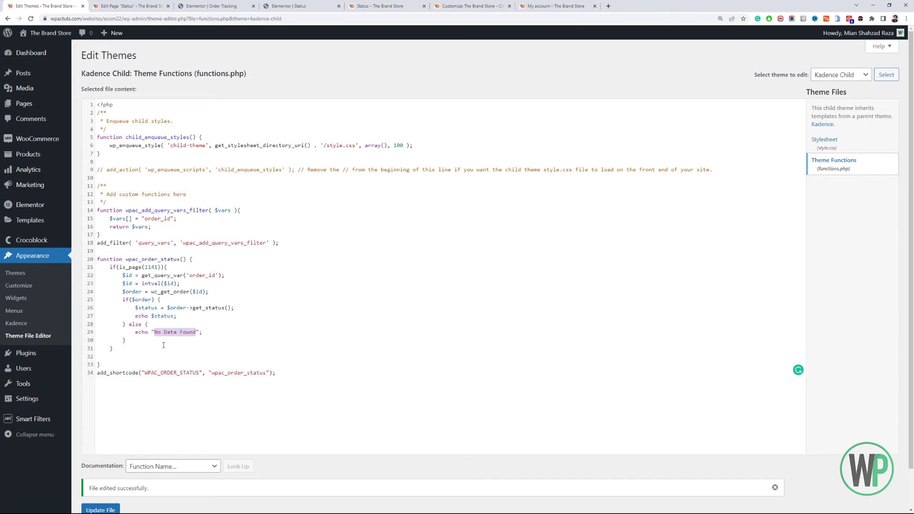
click(265, 5)
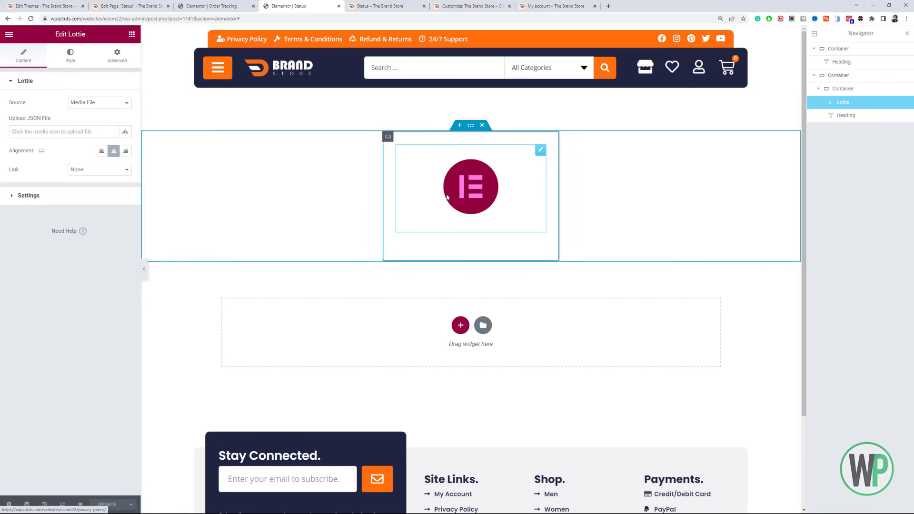
- Reload the Status page editor and enable Dynamic Visibility for the Lottie widget
click(30, 18)
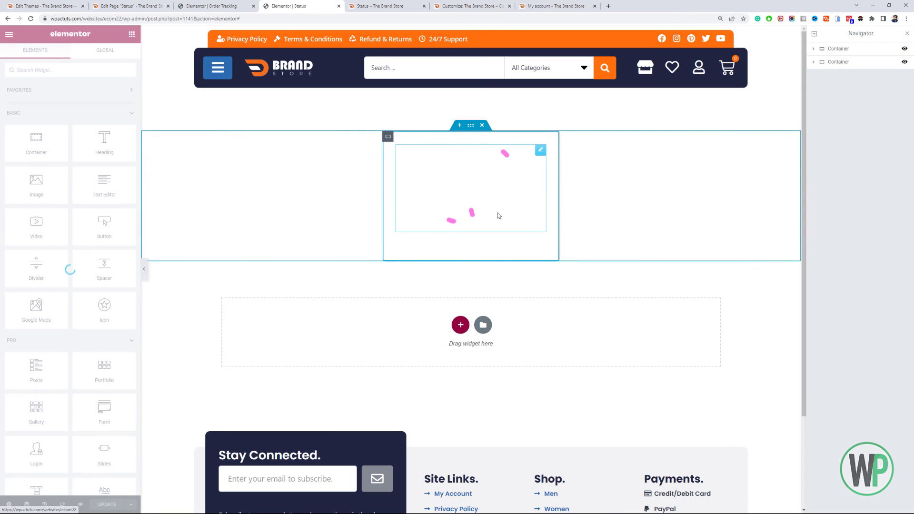
click(481, 193)
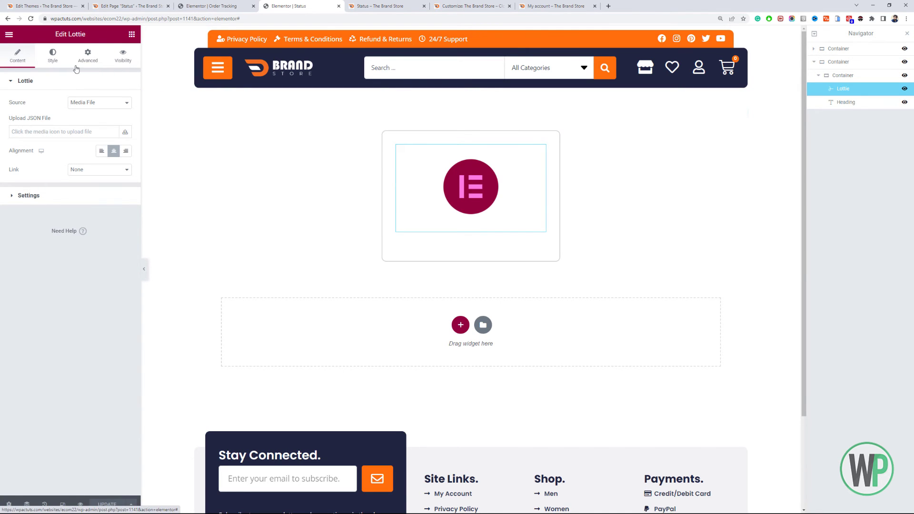
click(122, 56)
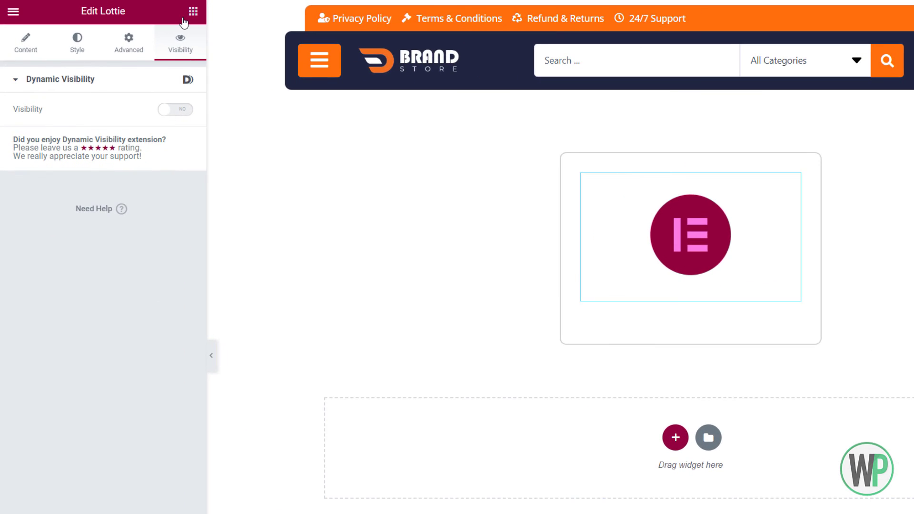
click(177, 110)
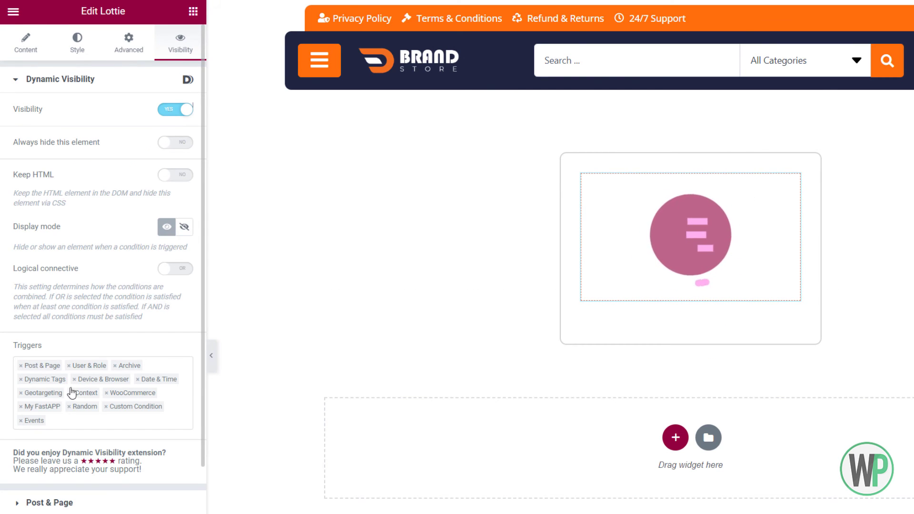
- Remove all preset triggers from the Lottie widget's Dynamic Visibility and add Dynamic Tags as its only trigger
click(66, 418)
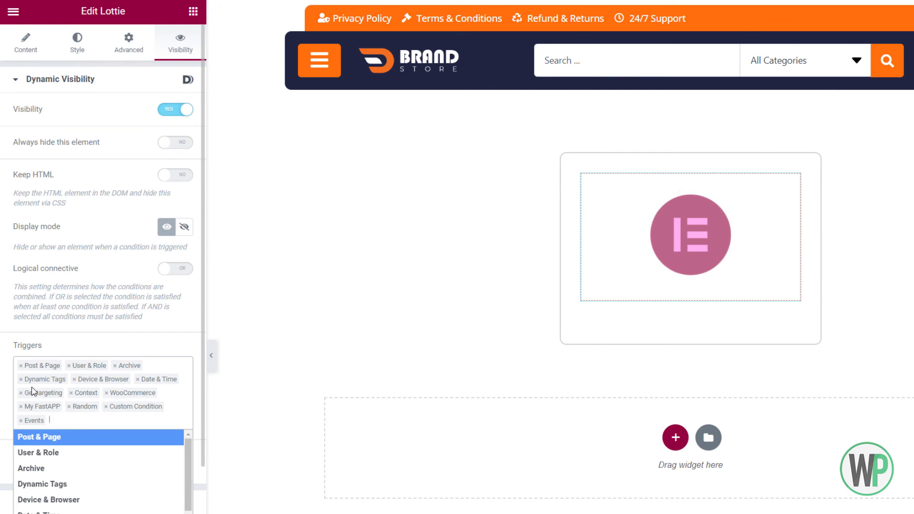
click(21, 366)
click(21, 365)
click(21, 366)
double_click(21, 366)
click(21, 366)
double_click(21, 365)
click(21, 366)
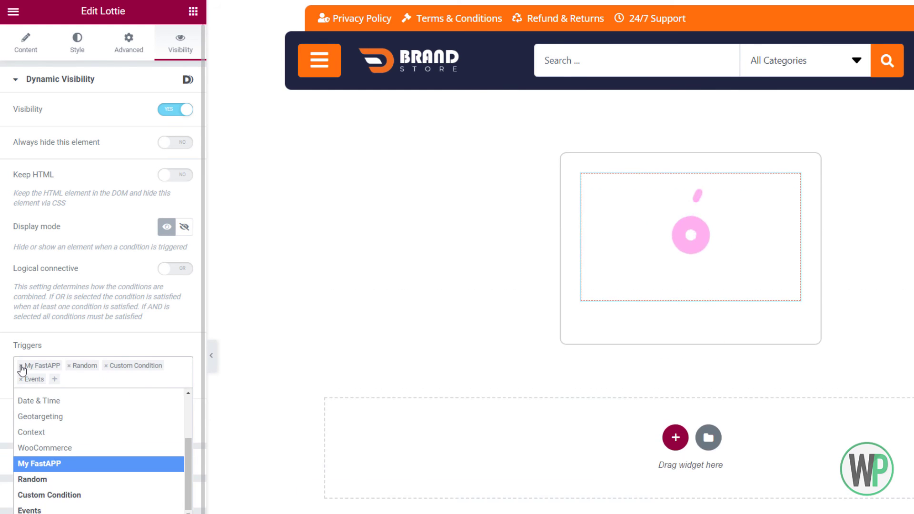
double_click(21, 366)
click(20, 366)
click(21, 366)
click(62, 365)
click(61, 365)
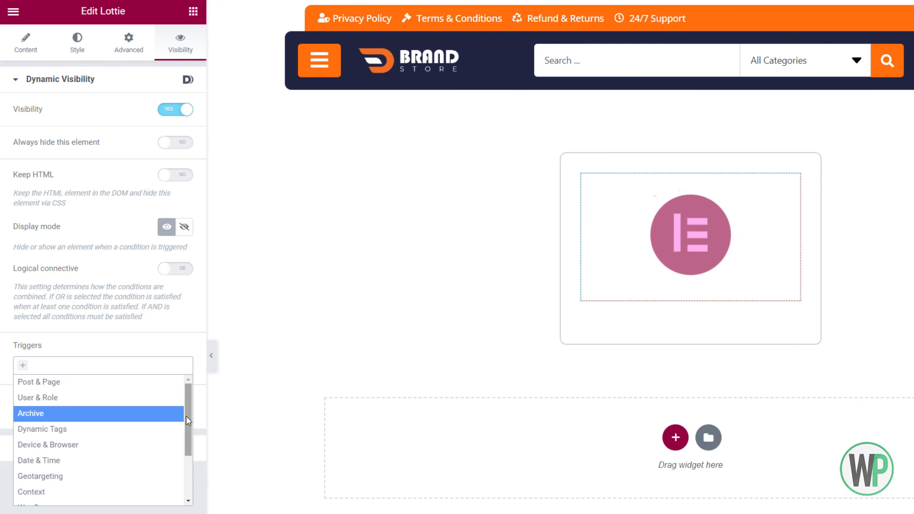
drag(187, 415, 185, 418)
click(149, 424)
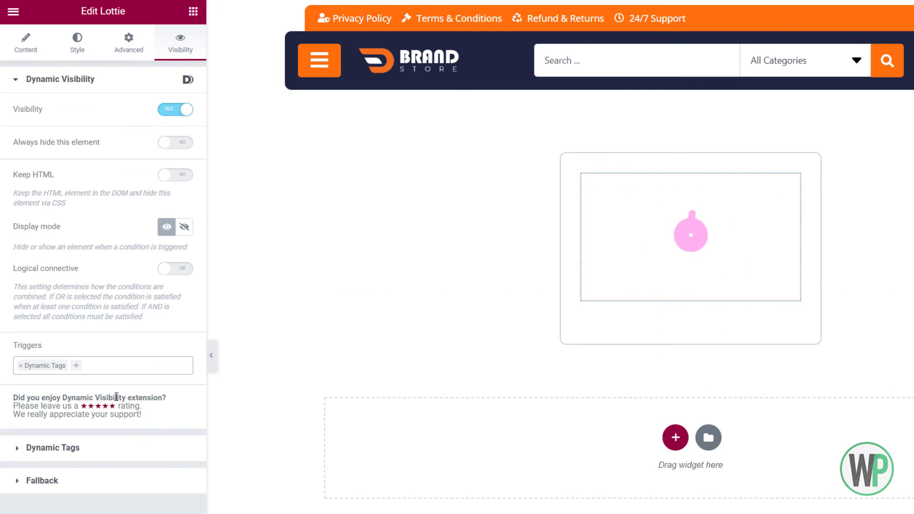
- Choose Shortcode as the dynamic tag for the Lottie widget's visibility condition and open the tag's settings
click(100, 455)
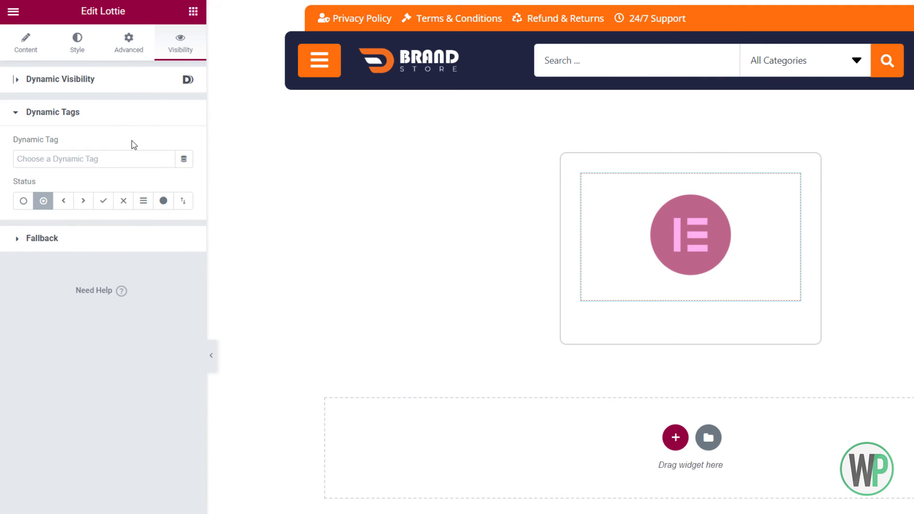
click(183, 160)
drag(188, 195, 188, 249)
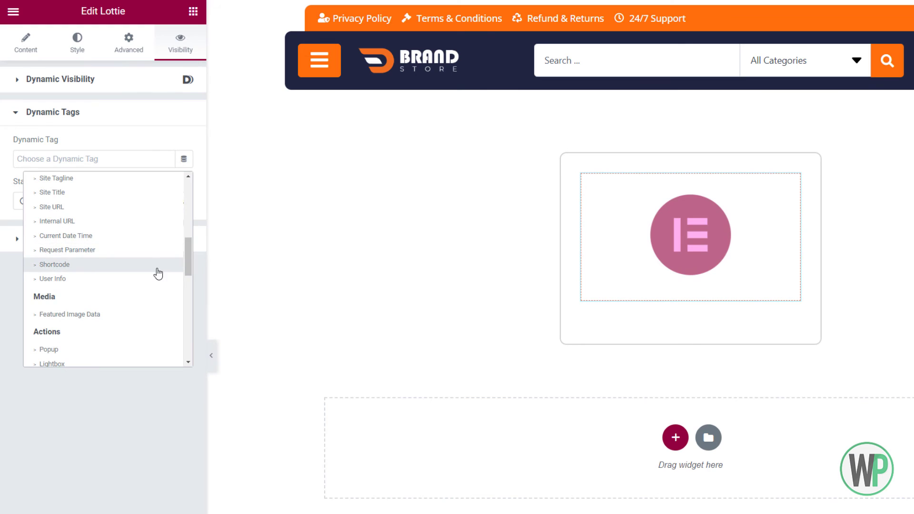
click(156, 264)
click(96, 158)
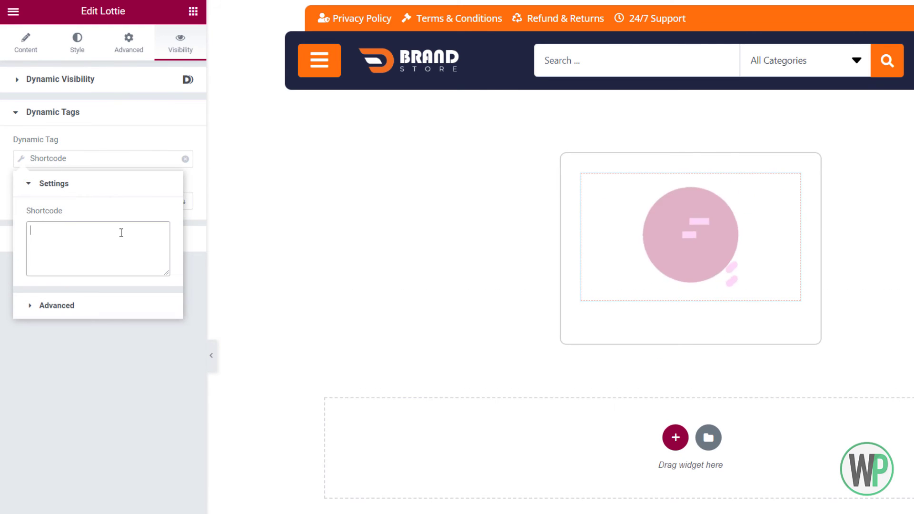
text(No Data Found)
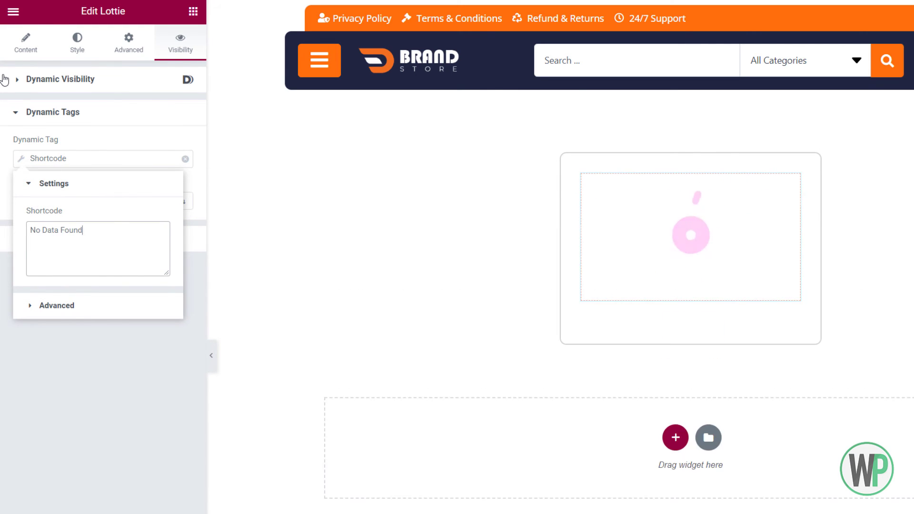
key(ctrl+z)
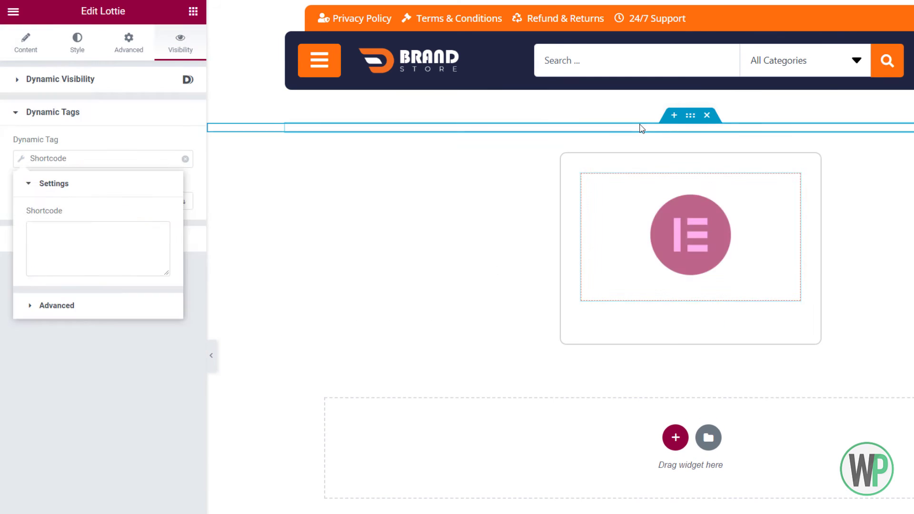
click(638, 127)
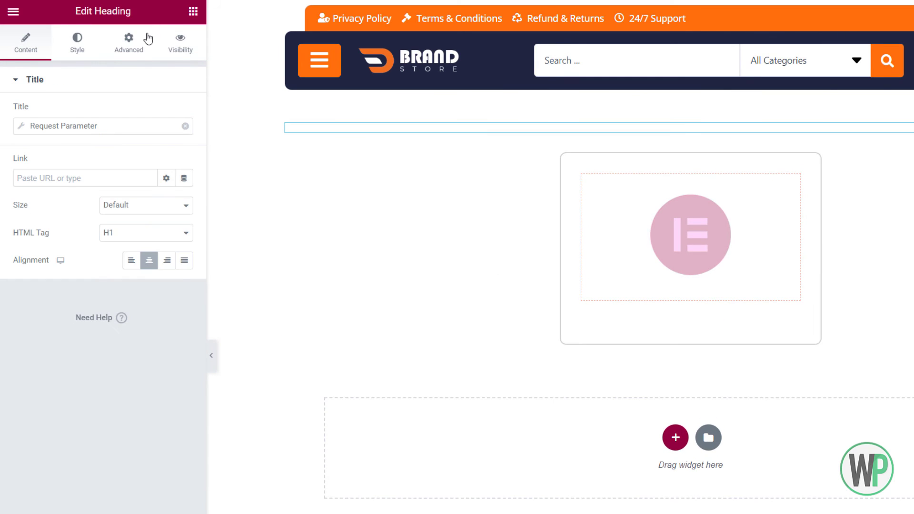
click(104, 125)
click(103, 126)
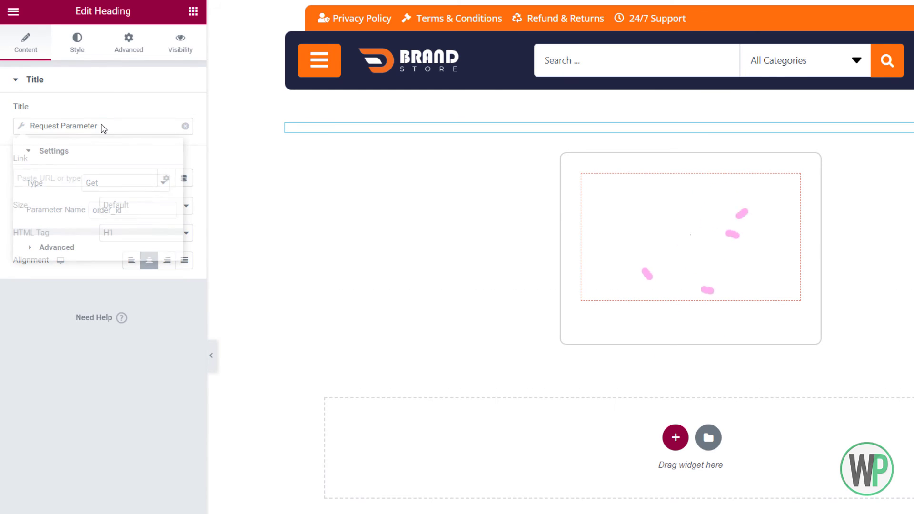
click(102, 126)
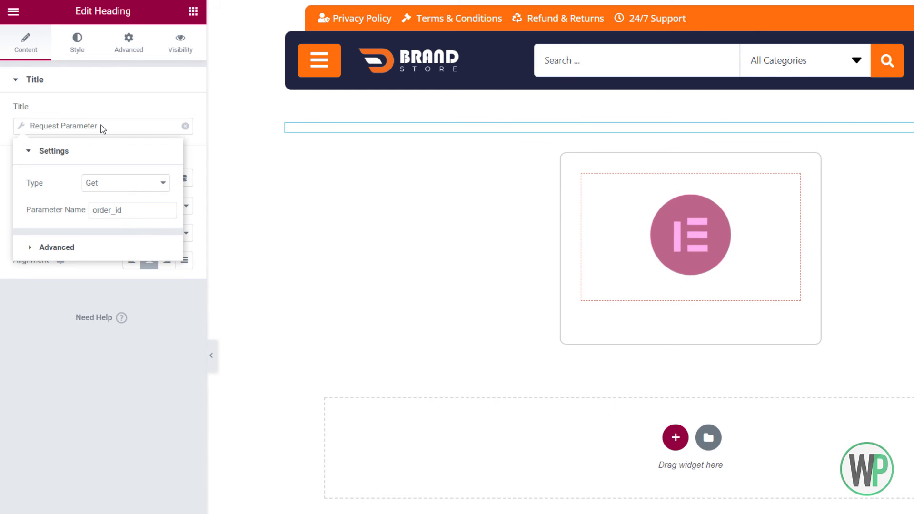
click(99, 126)
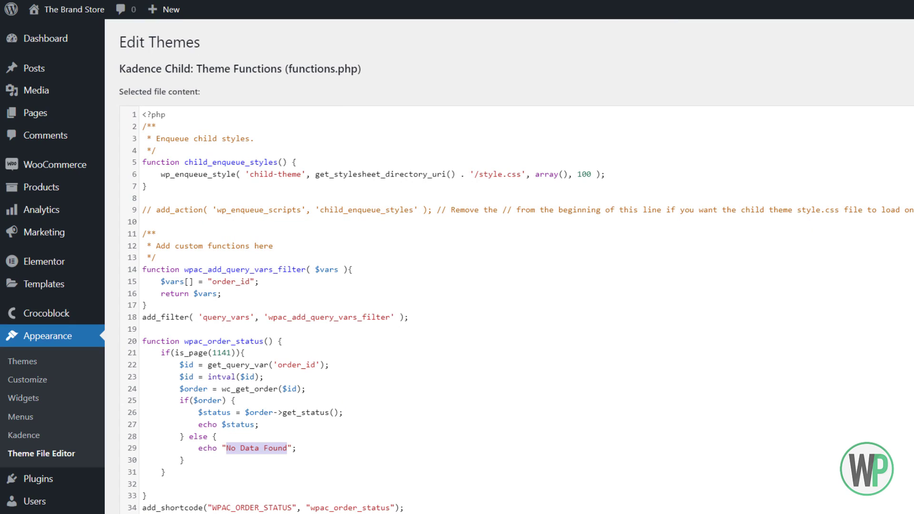
- Copy the shortcode name from functions.php and enter [WPAC_ORDER_STATUS] as the shortcode of the Lottie widget's visibility tag
double_click(273, 508)
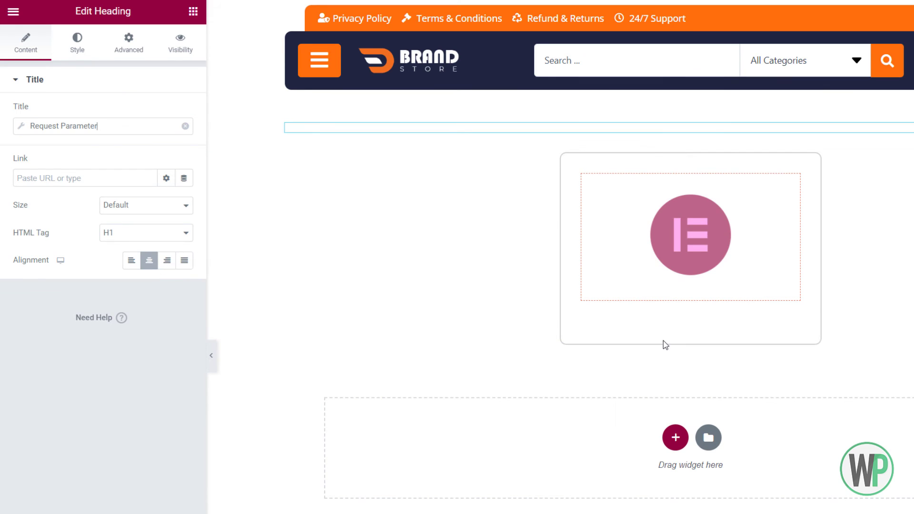
click(661, 271)
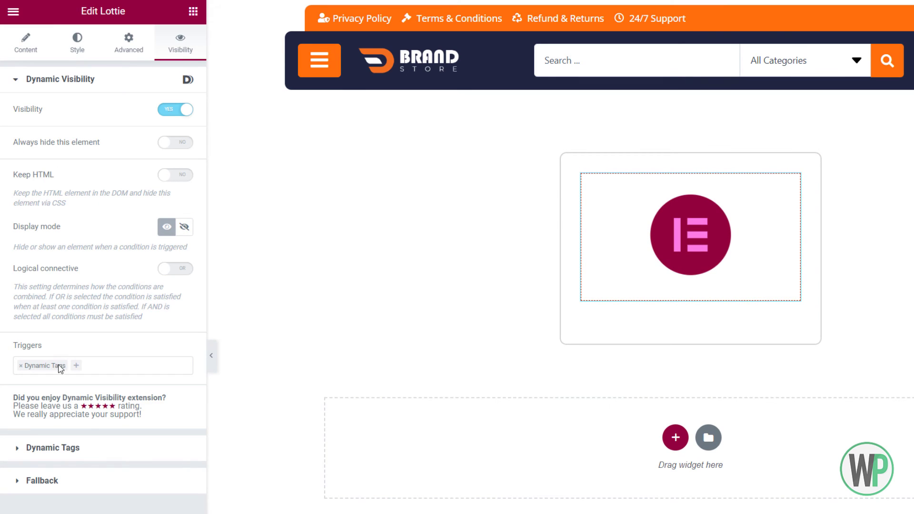
click(76, 450)
click(76, 164)
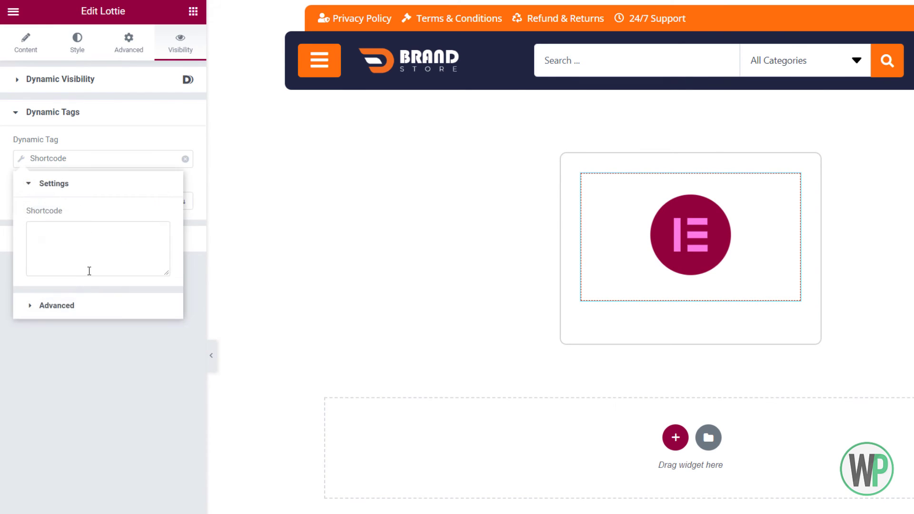
click(88, 269)
text([WPAC_ORDER_STATUS])
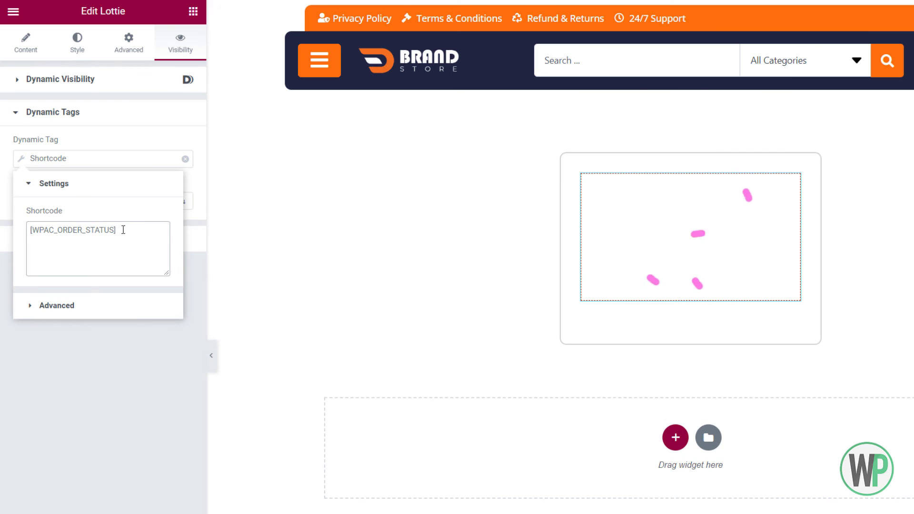
click(114, 137)
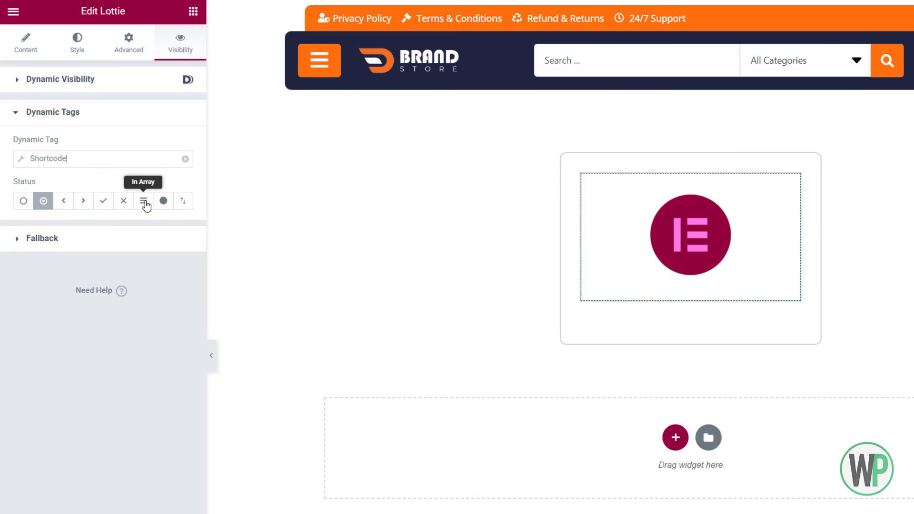
- Set the visibility condition's status to compare with a specific value and enter the functions.php fallback text "No Data Found" as Value
click(163, 201)
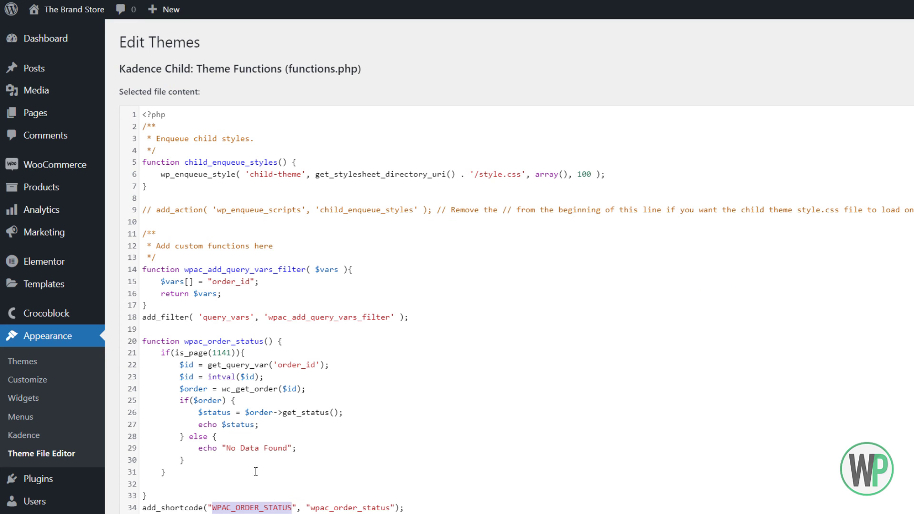
drag(289, 453, 224, 447)
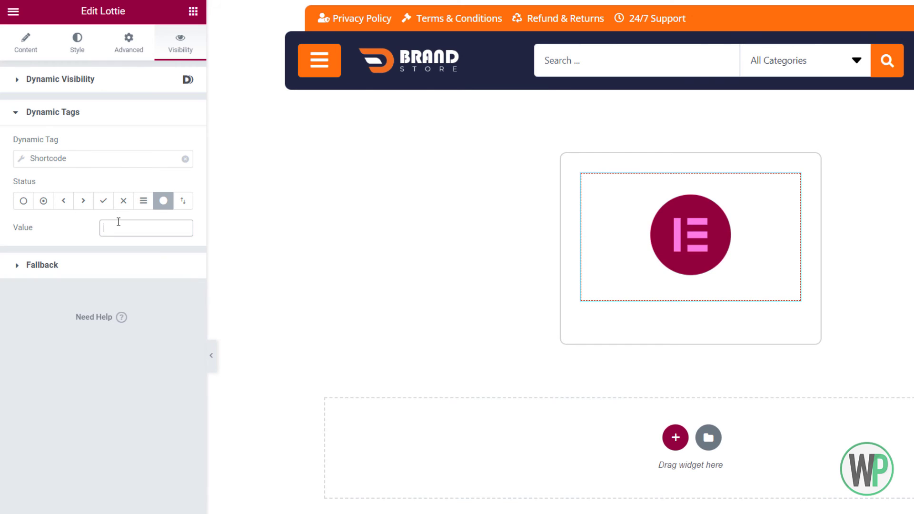
text(No Data Found)
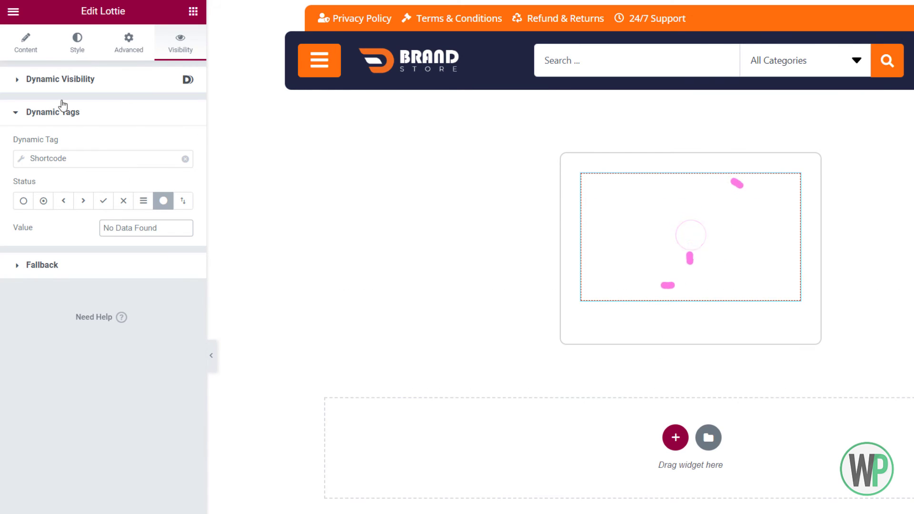
- Upload no-data.json as the Lottie widget's media file
click(36, 51)
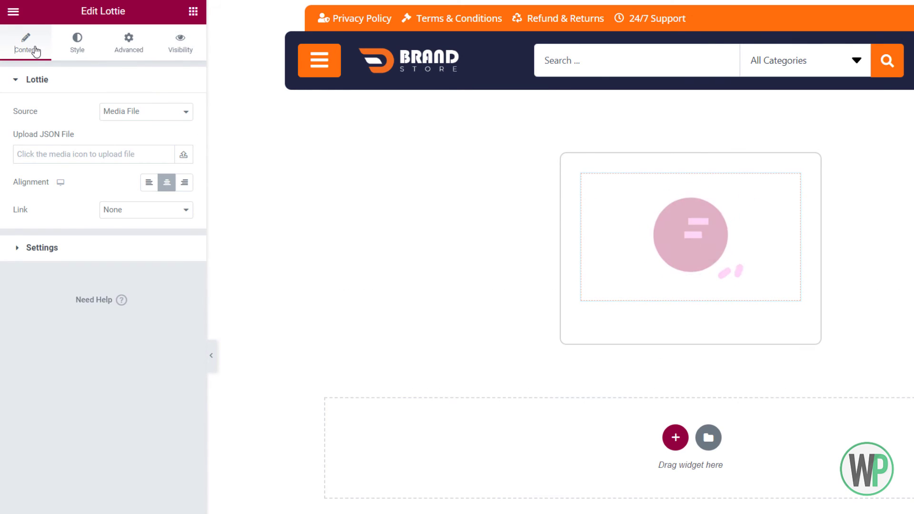
click(183, 154)
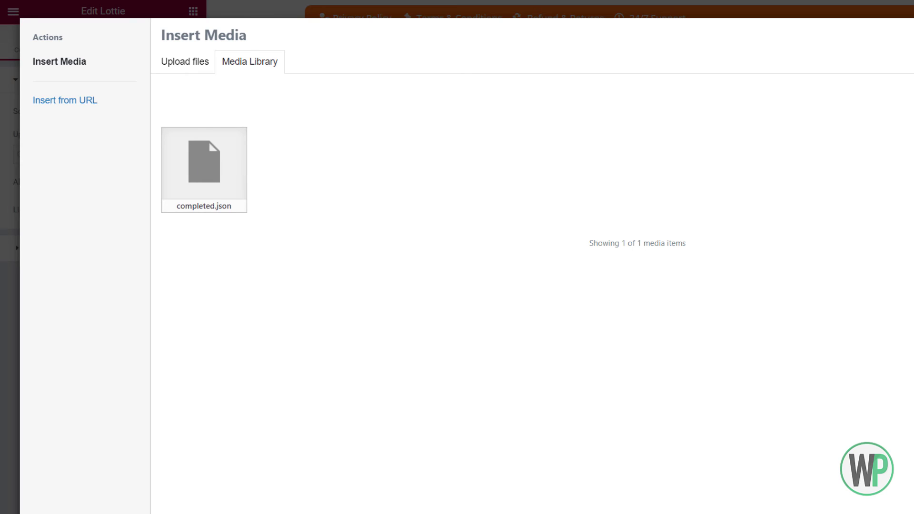
drag(140, 255, 113, 231)
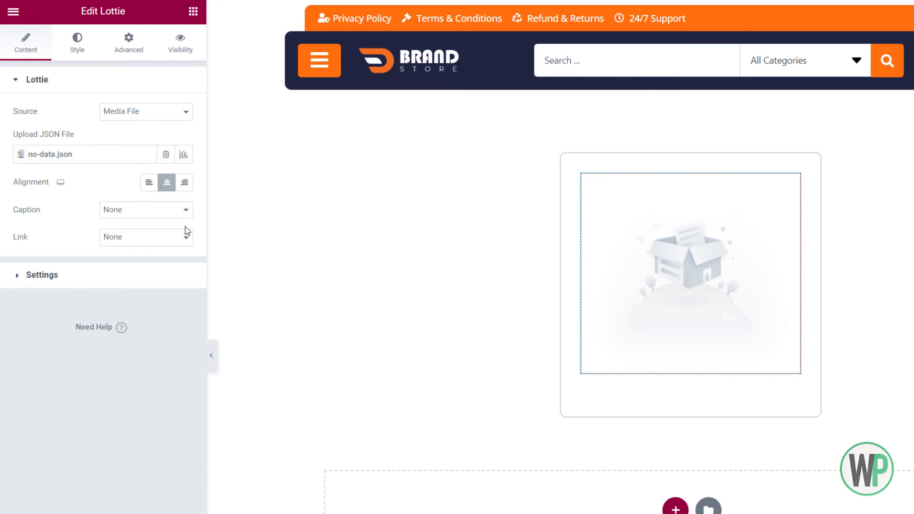
- Review the Lottie widget's visibility tag settings, update the page, and reload the live Status page
click(164, 52)
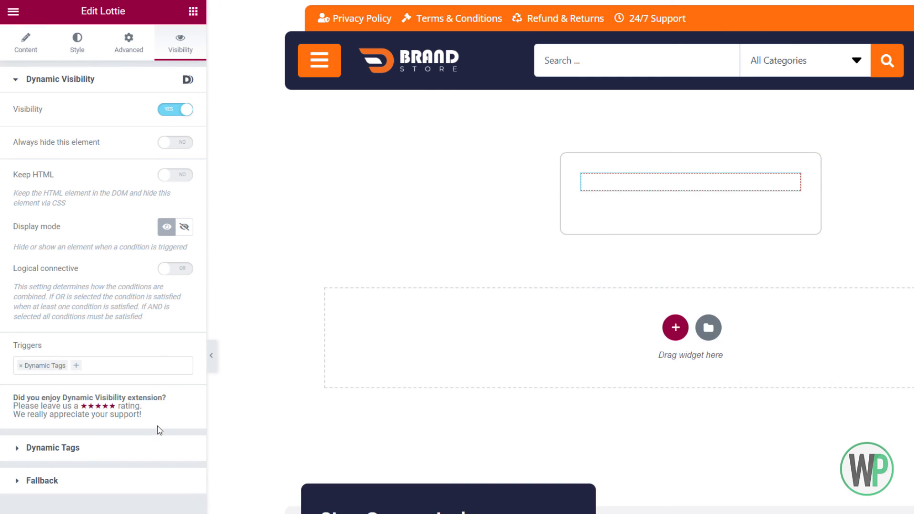
click(159, 446)
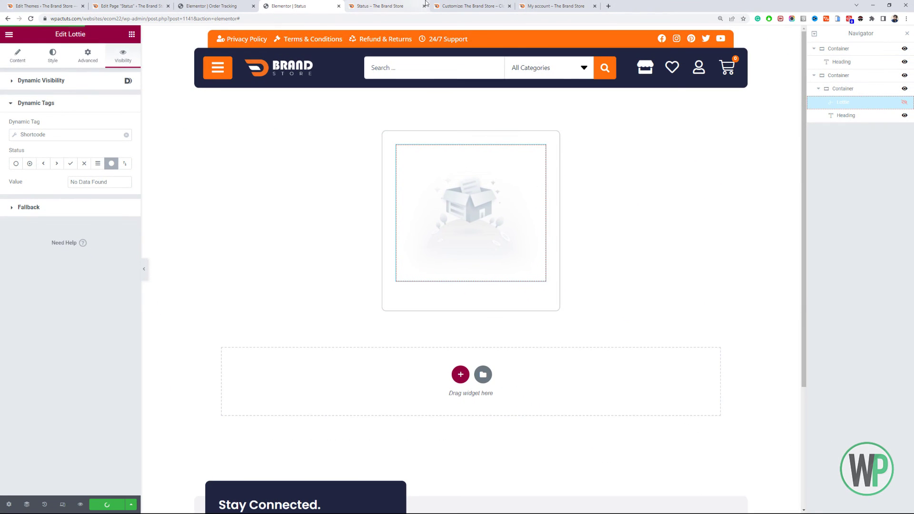
click(414, 5)
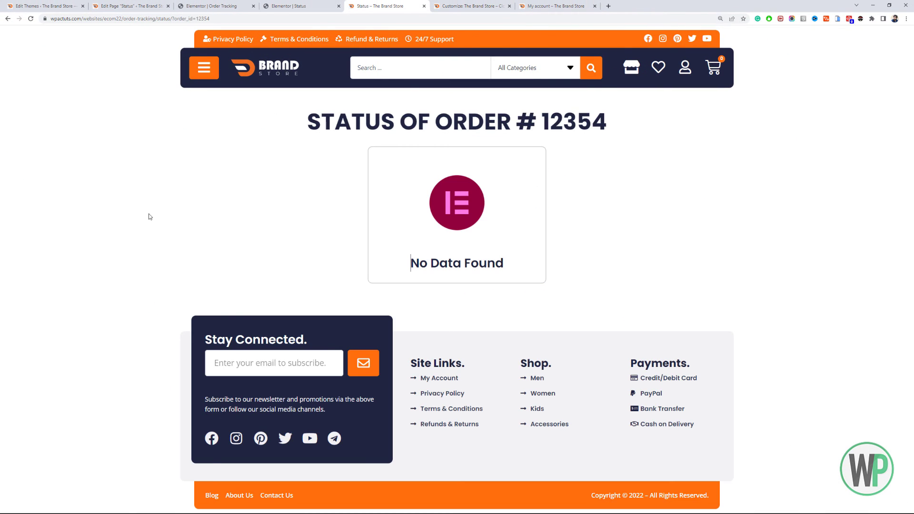
key(F5)
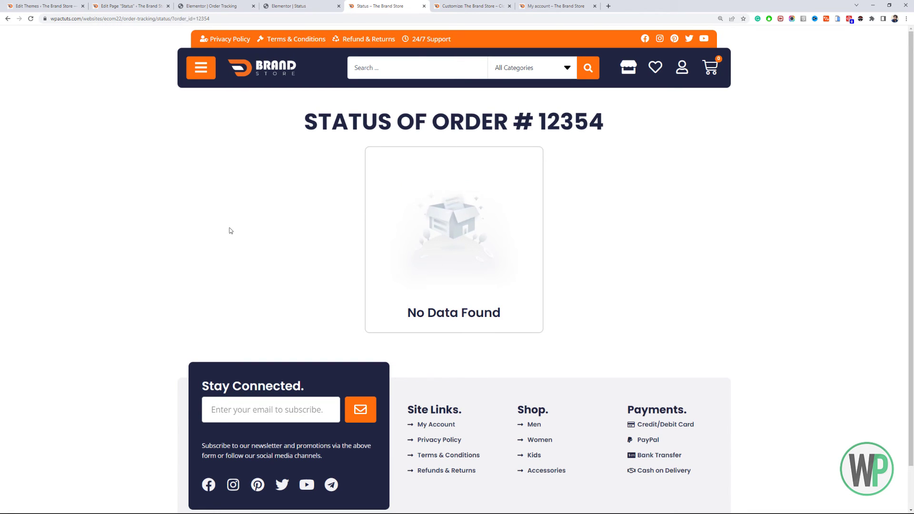
- Return to the Status page editor and enable Loop in the Lottie widget's playback settings
click(233, 6)
click(273, 5)
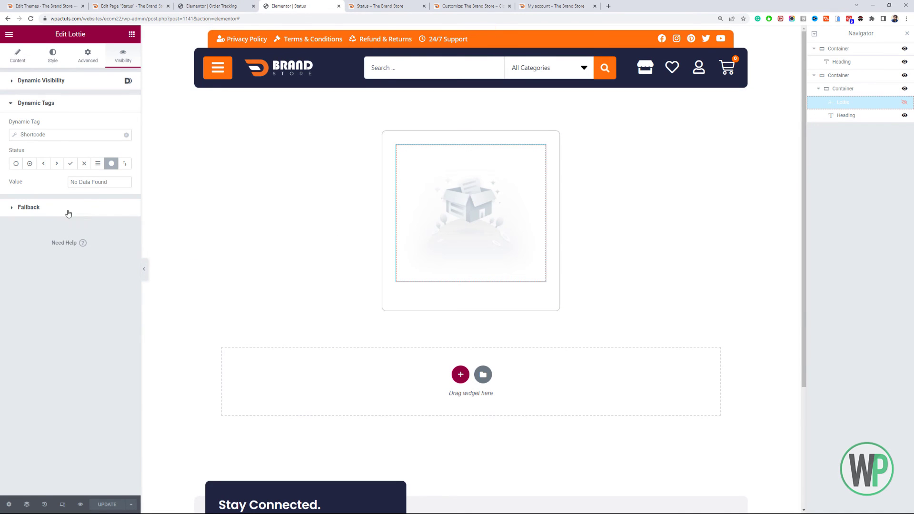
click(19, 59)
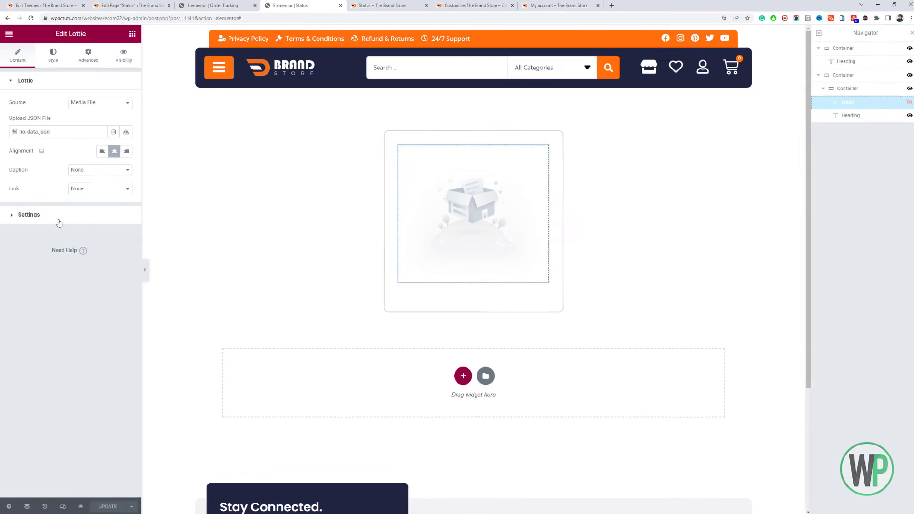
click(61, 212)
click(172, 207)
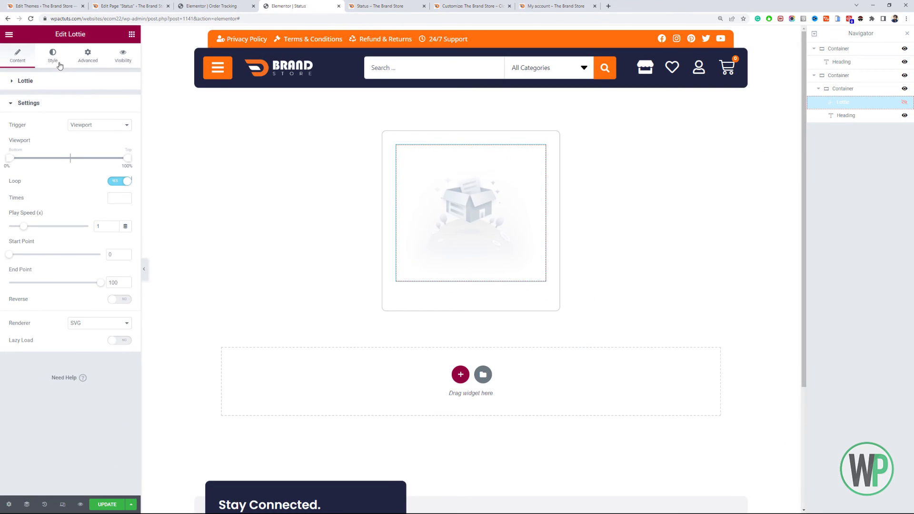
- Set the Lottie widget's Max Width to 300 px, update the page, and reload the live Status page
click(58, 63)
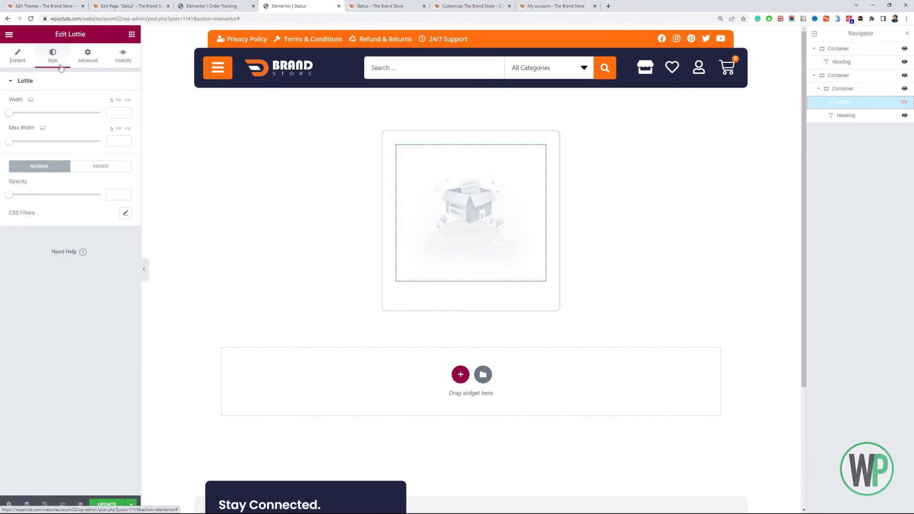
click(119, 129)
click(118, 141)
text(30)
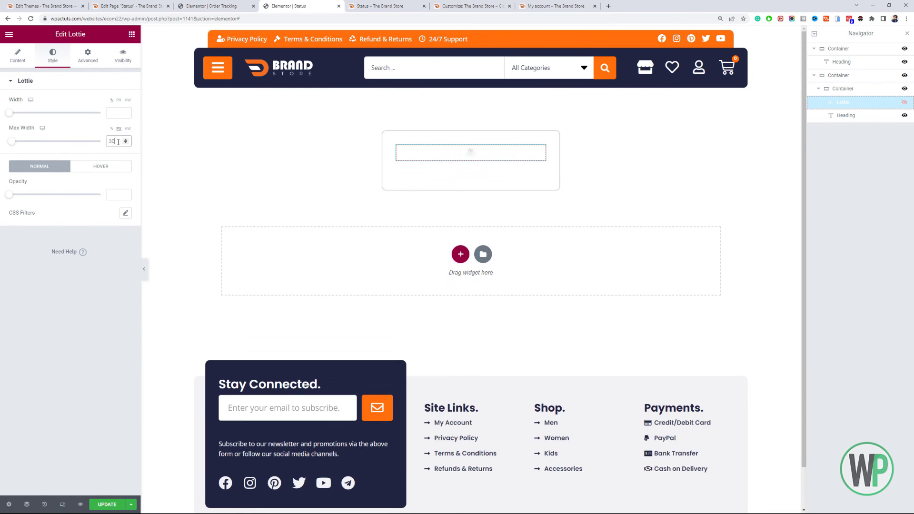
text(0)
click(114, 506)
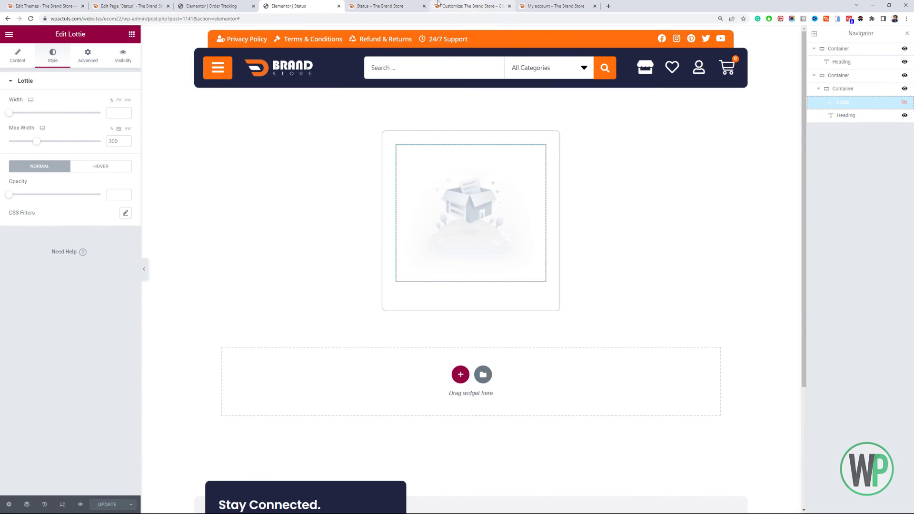
click(390, 5)
key(F5)
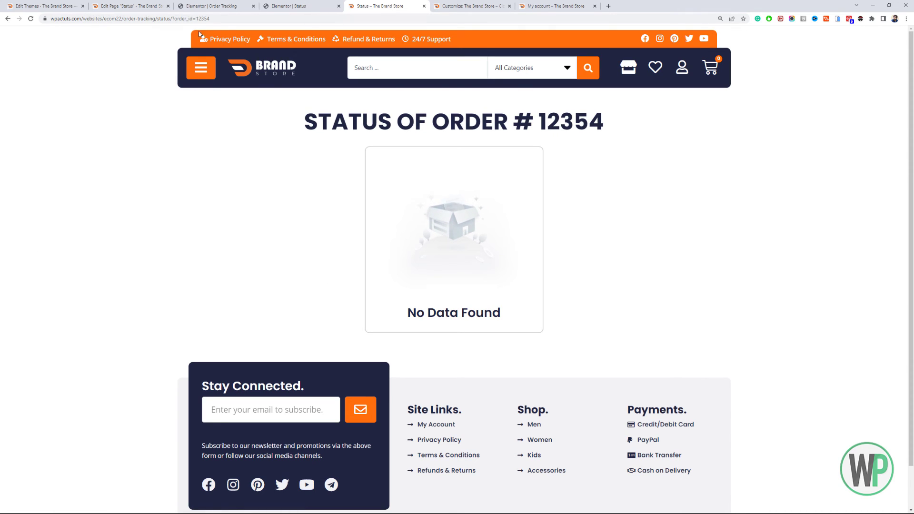
- Open the WooCommerce orders list from the dashboard to look up an existing order
click(55, 5)
mouse_move(56, 139)
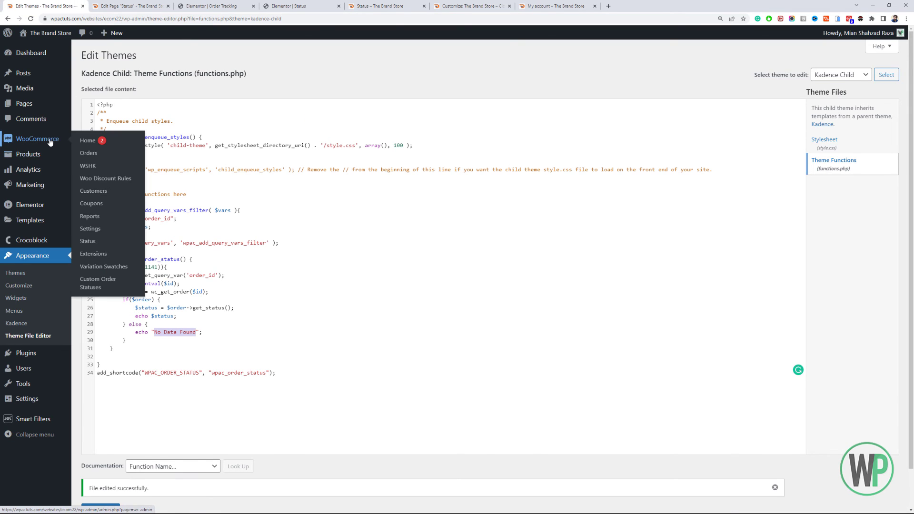
click(83, 154)
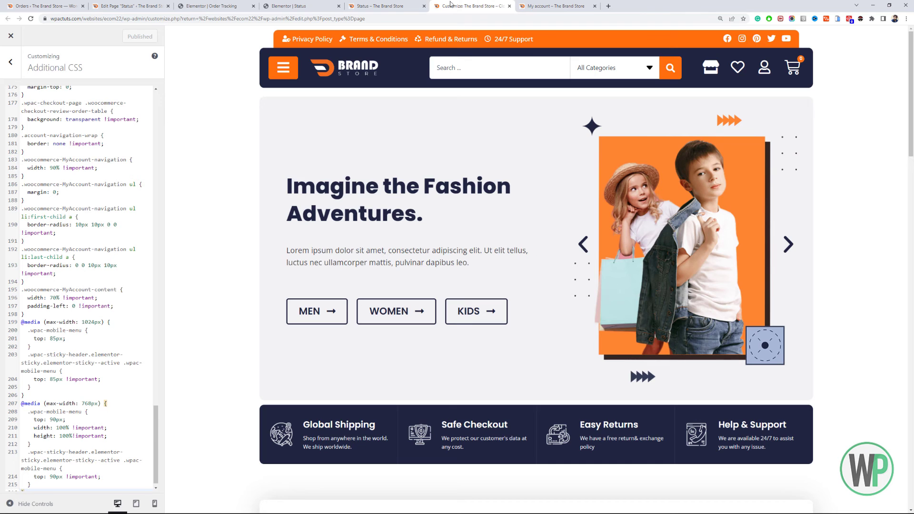
- Load the live Status page with an existing order's number as the order_id parameter in its URL
click(449, 6)
click(399, 7)
double_click(249, 19)
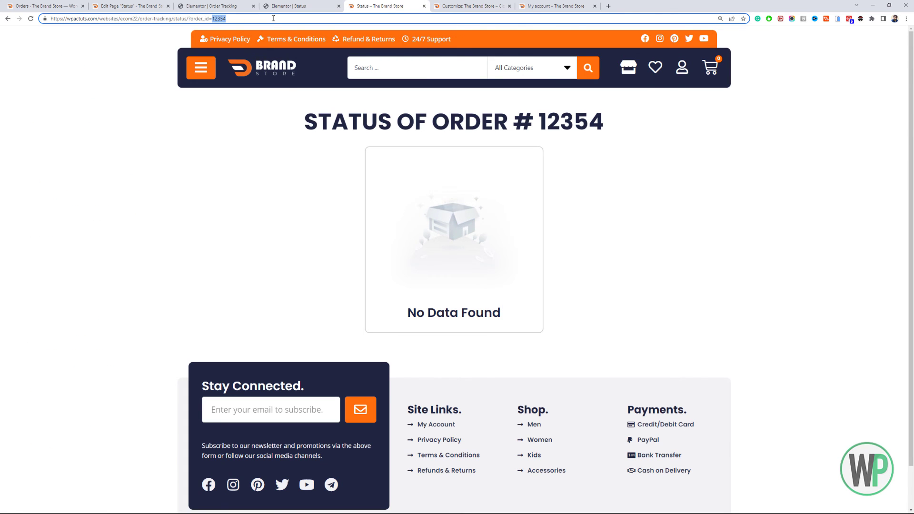
text(1015)
key(Return)
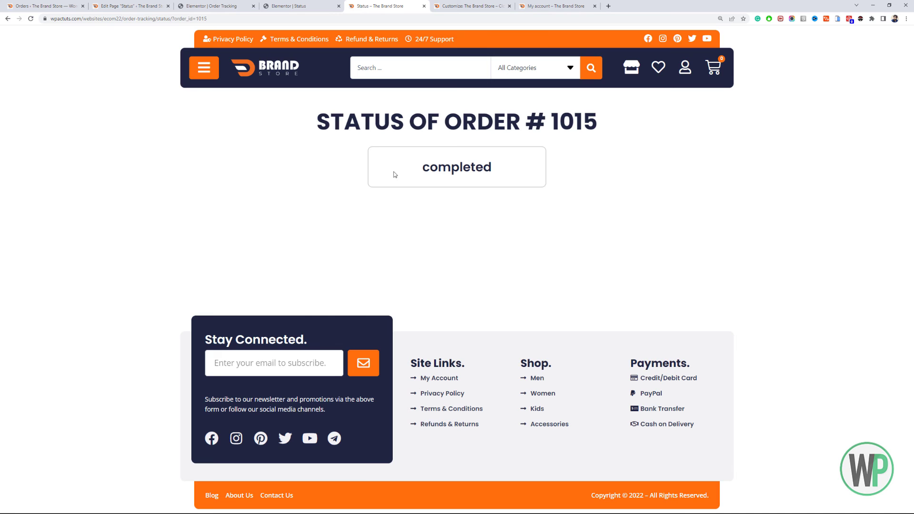
- Return to the Status page editor and set the status heading's text transform to Uppercase
click(266, 5)
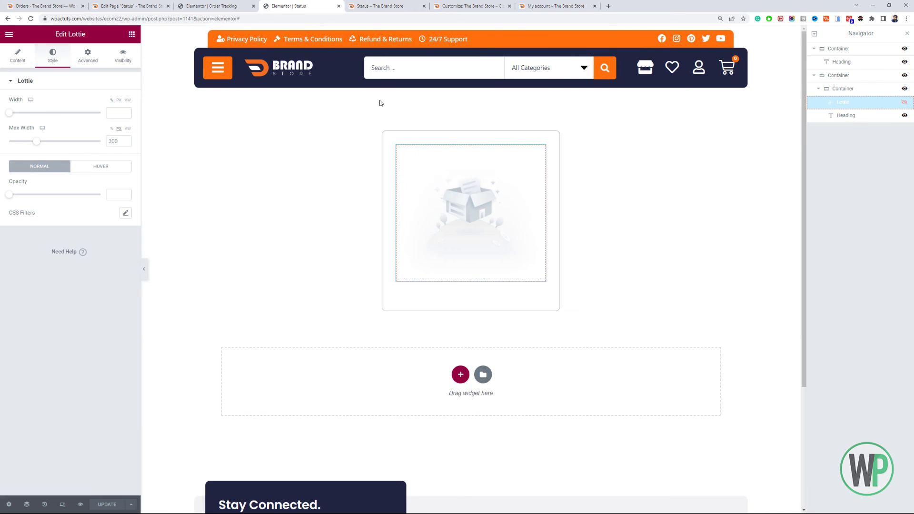
click(445, 294)
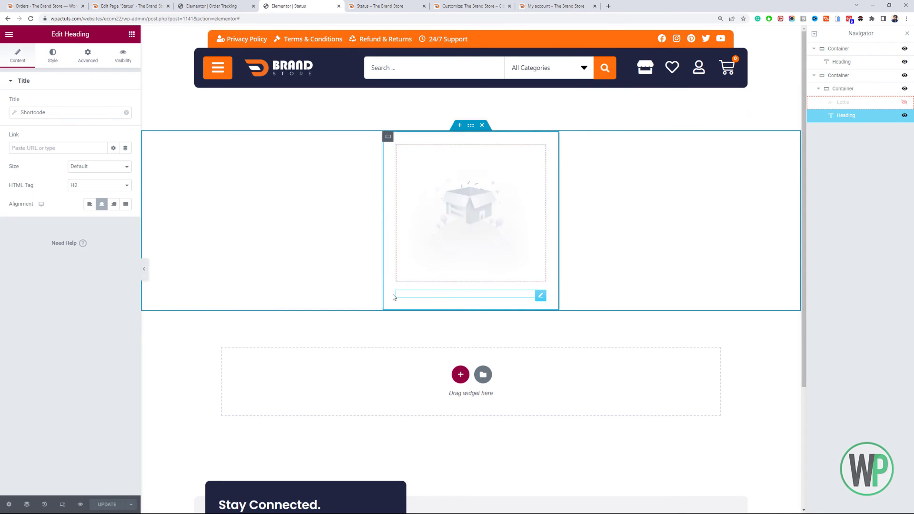
click(53, 59)
click(125, 121)
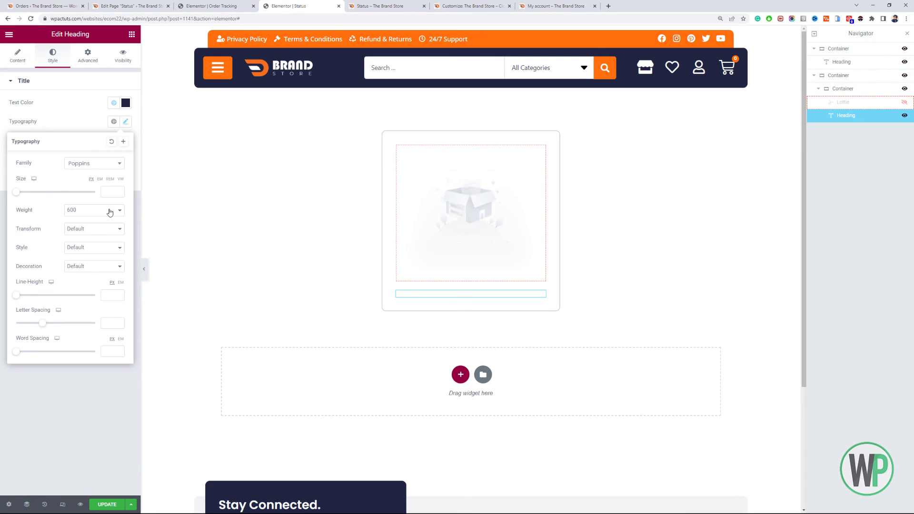
click(104, 231)
click(103, 247)
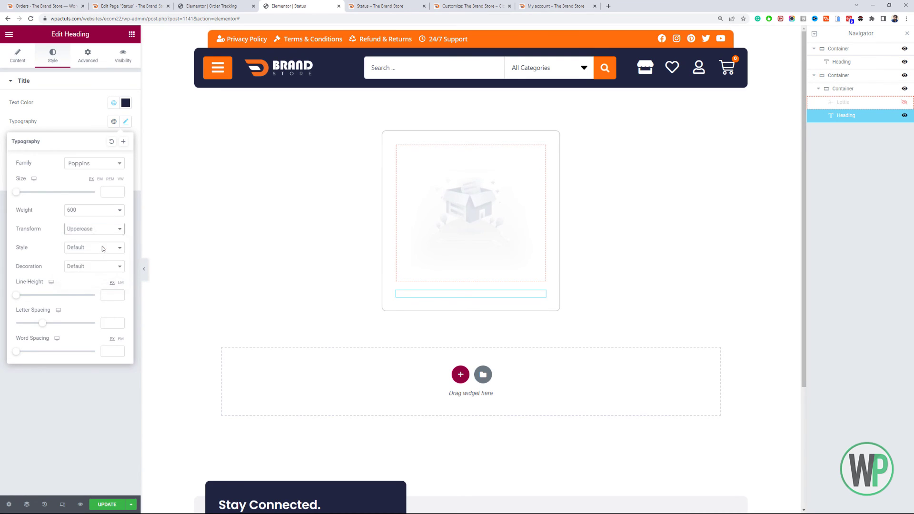
click(100, 121)
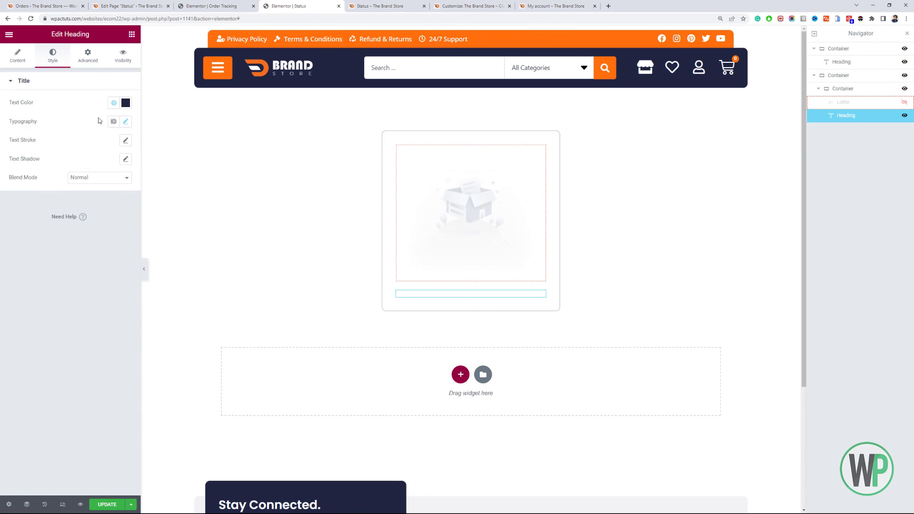
- Set the status heading's top margin to 20 px and update the page
click(88, 57)
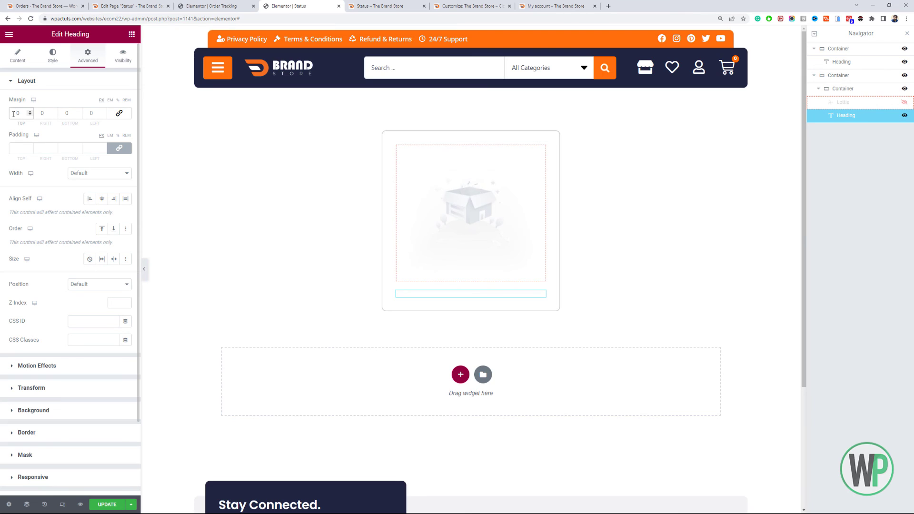
text(2)
click(102, 502)
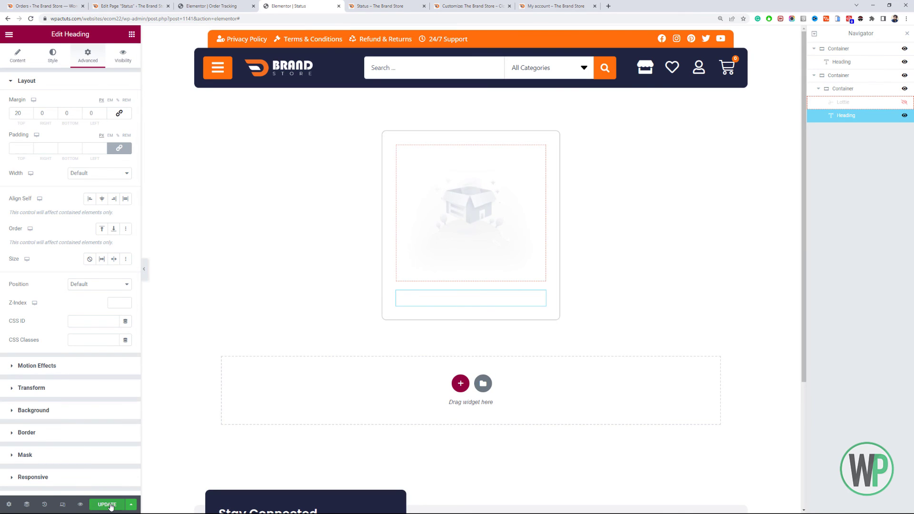
click(17, 57)
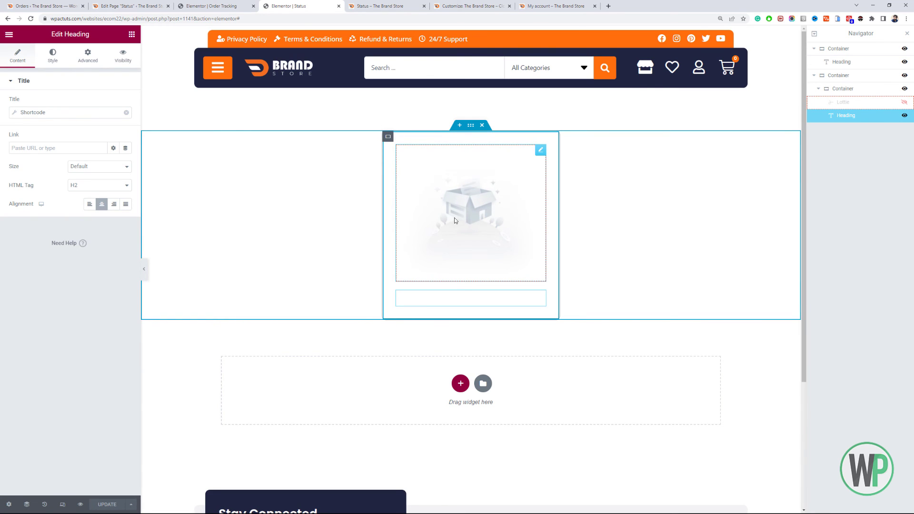
- Duplicate the Lottie widget and set the copy's dynamic tag visibility value to "completed"
click(872, 104)
right_click(861, 103)
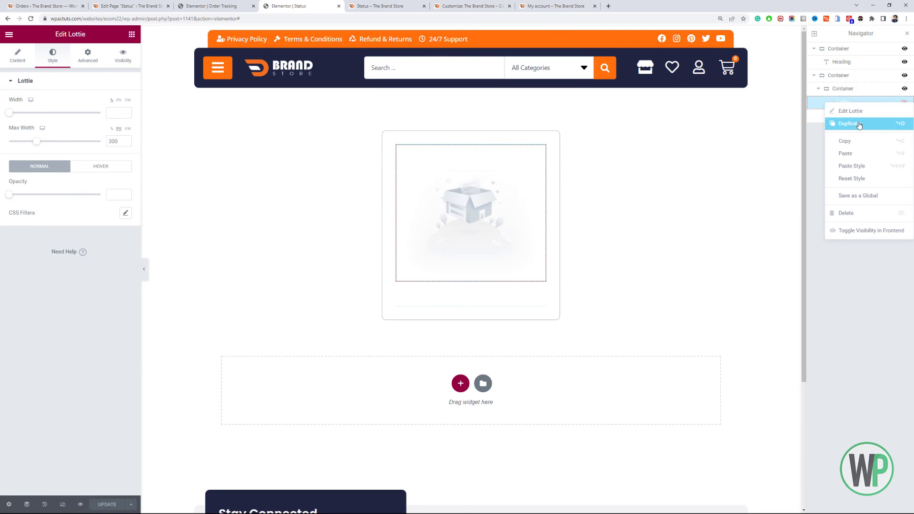
click(860, 124)
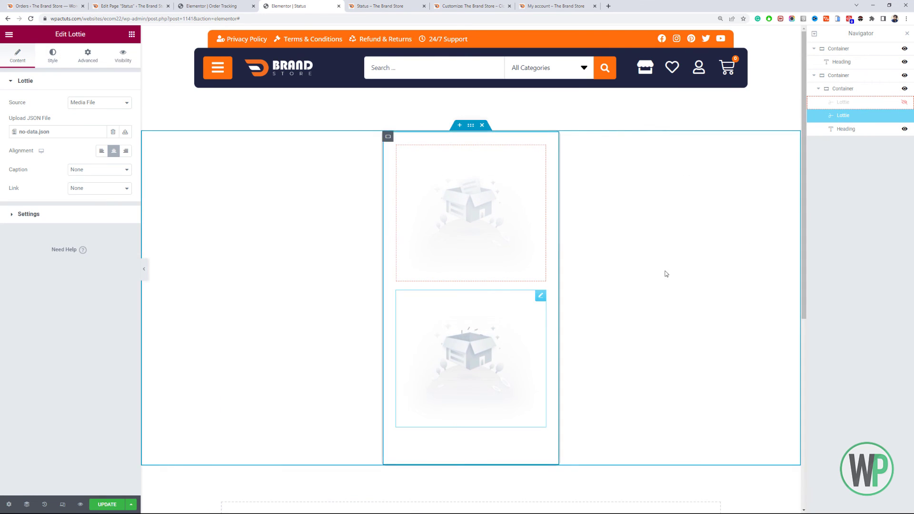
click(123, 56)
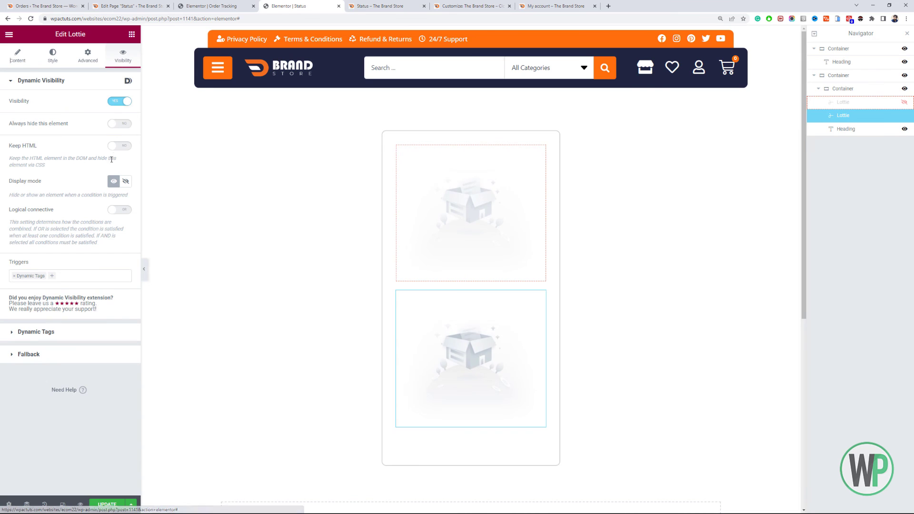
click(78, 332)
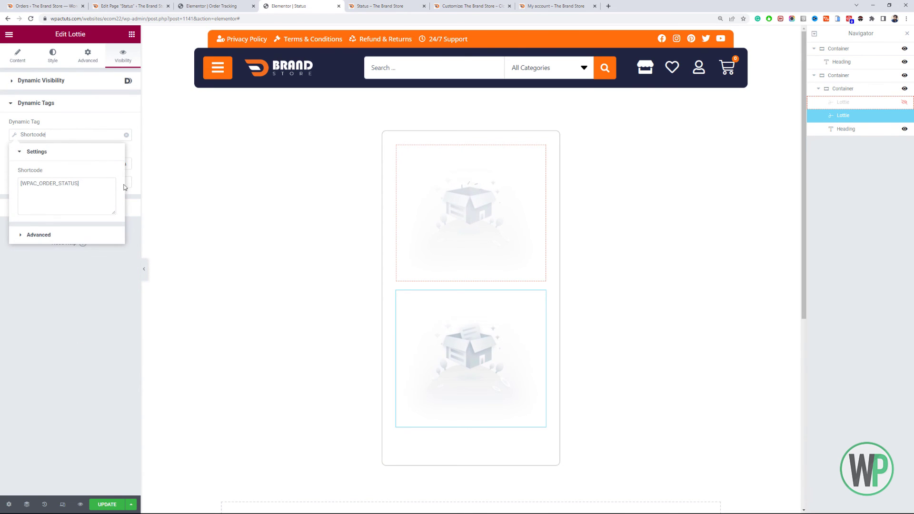
triple_click(127, 183)
text(c)
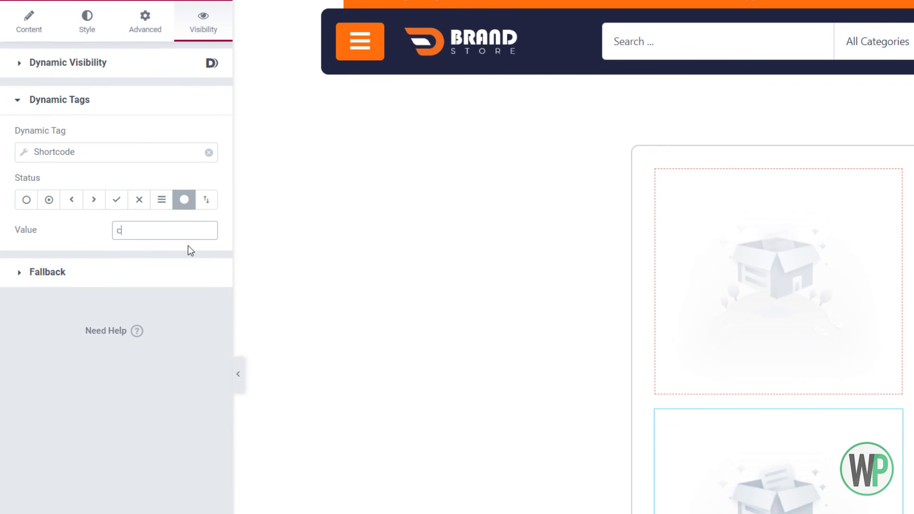
text(ompleted)
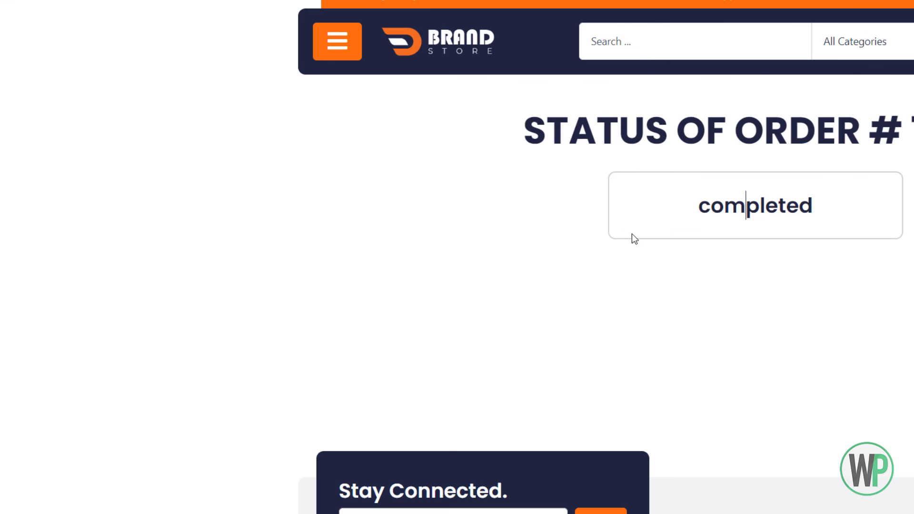
- Copy the status text "completed" from the live Status page and paste it as the duplicated Lottie's visibility value
double_click(706, 208)
right_click(731, 218)
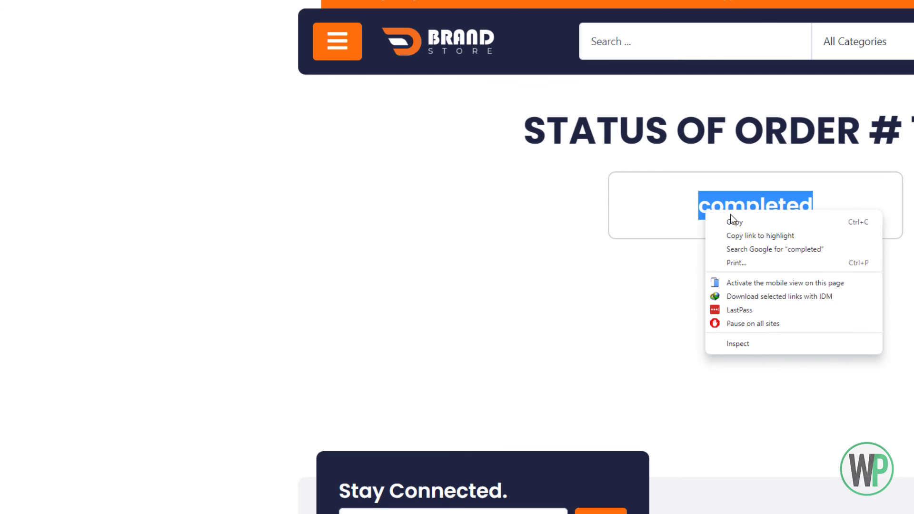
click(735, 221)
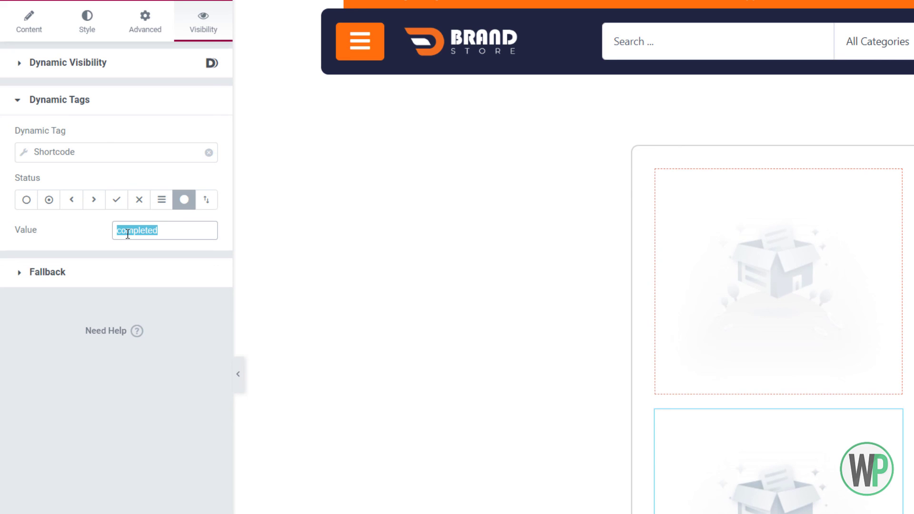
key(ctrl+v)
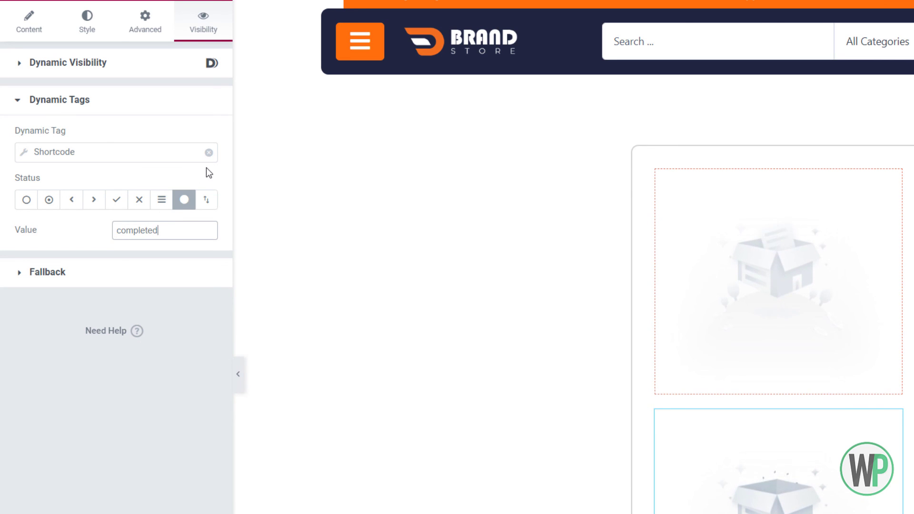
- Replace the duplicated Lottie widget's animation file with completed.json from the media library
click(38, 35)
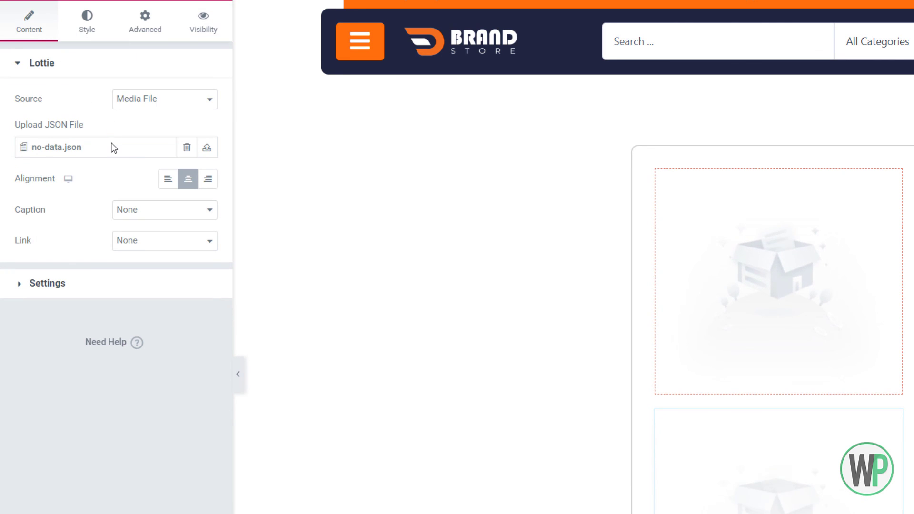
click(128, 152)
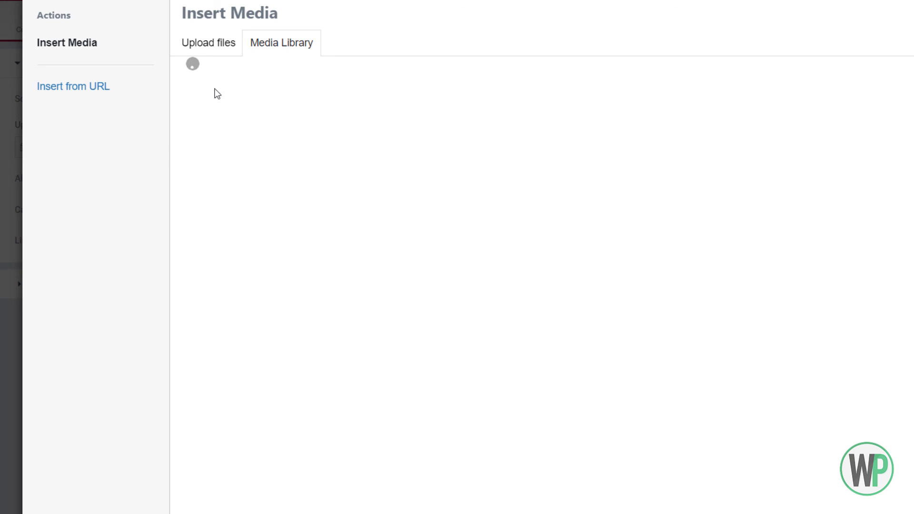
click(350, 167)
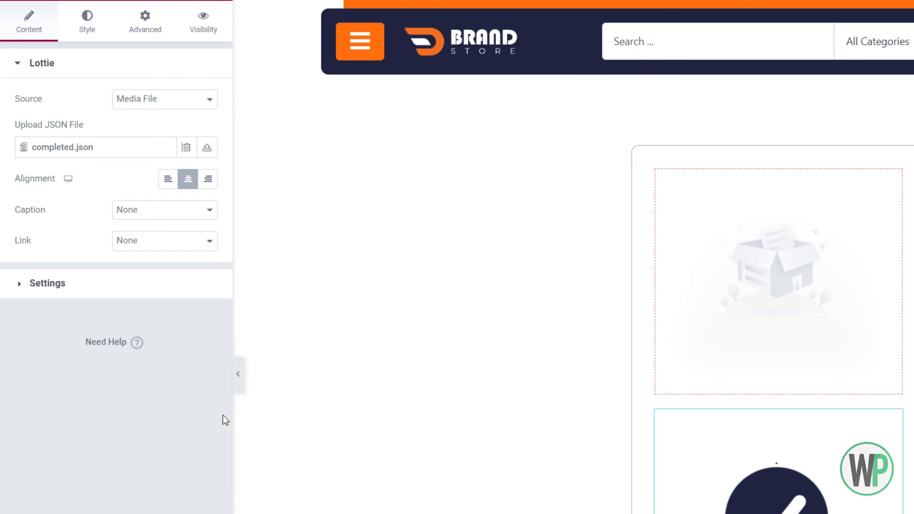
- Check the completed Lottie's playback settings, update the page, and reload the live Status page
click(97, 291)
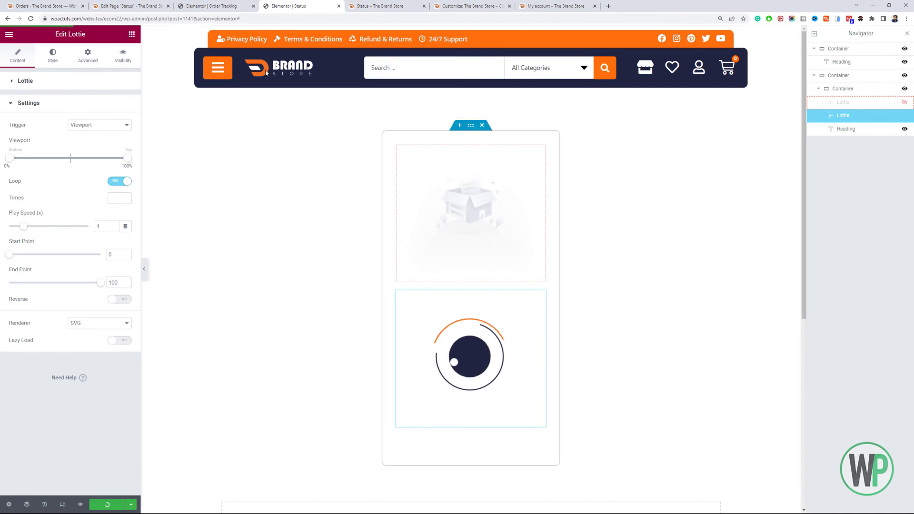
click(384, 4)
key(F5)
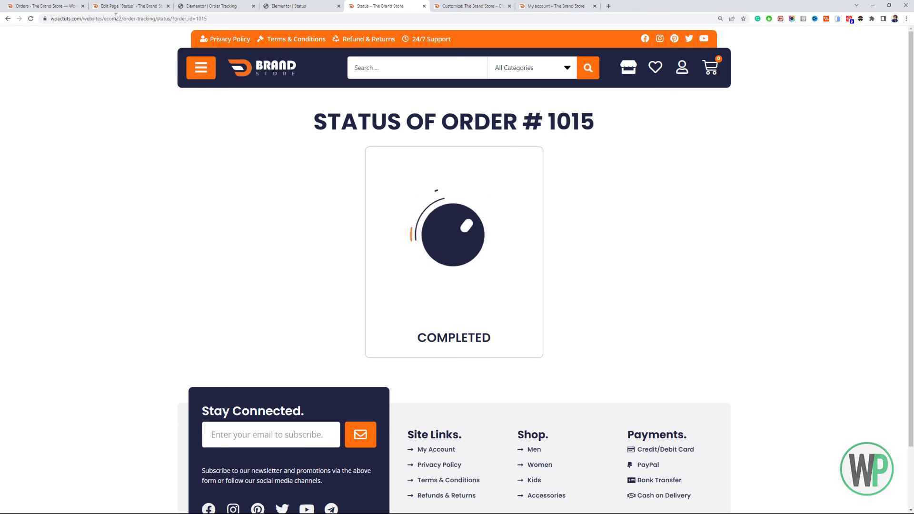
- Open the existing order from the WooCommerce orders list and update its status to On hold
click(78, 2)
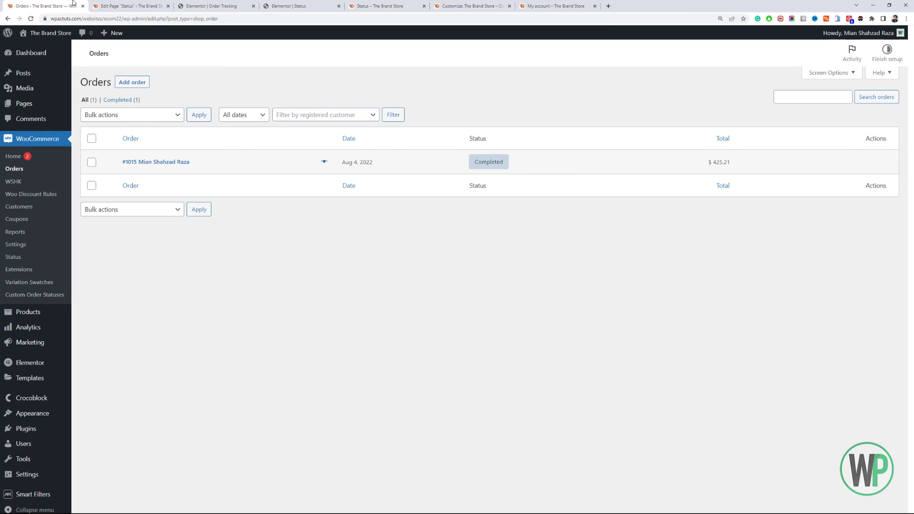
click(155, 165)
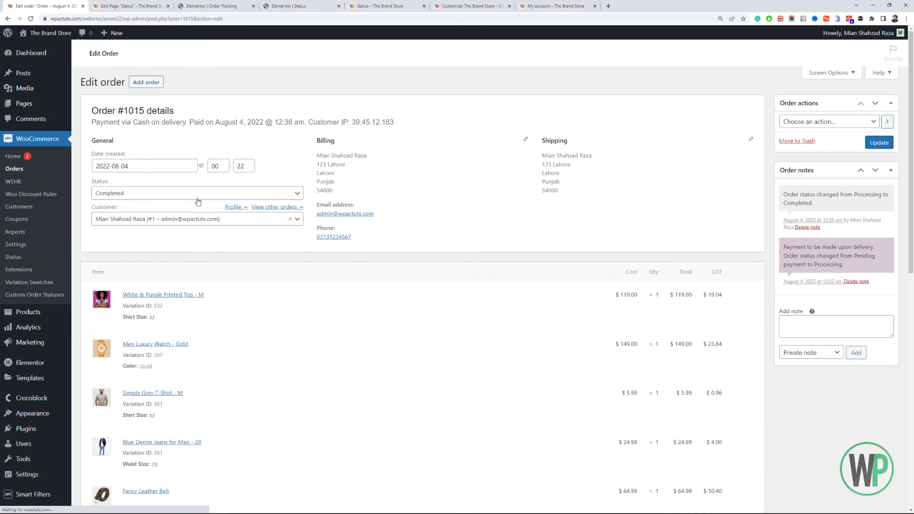
click(200, 197)
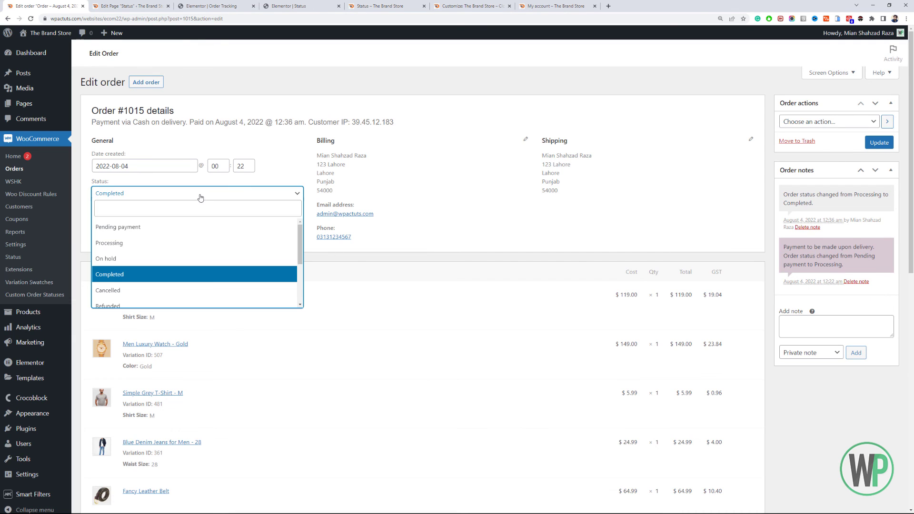
click(241, 260)
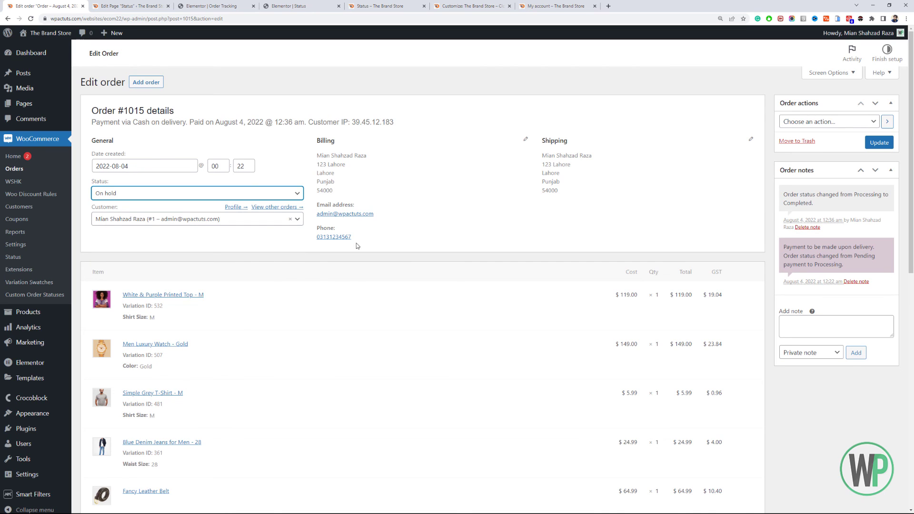
click(879, 142)
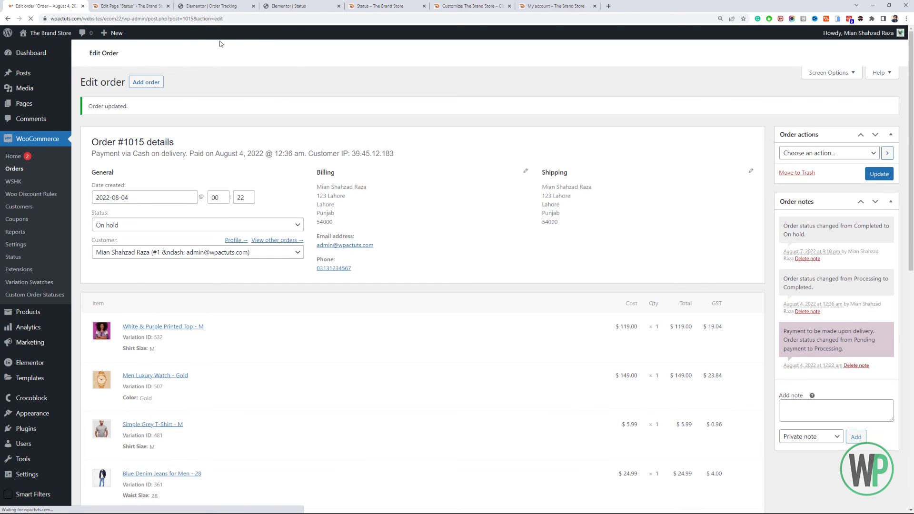
- Go back to the live Status page and select the displayed on-hold status text for copying
click(225, 7)
click(291, 6)
click(362, 6)
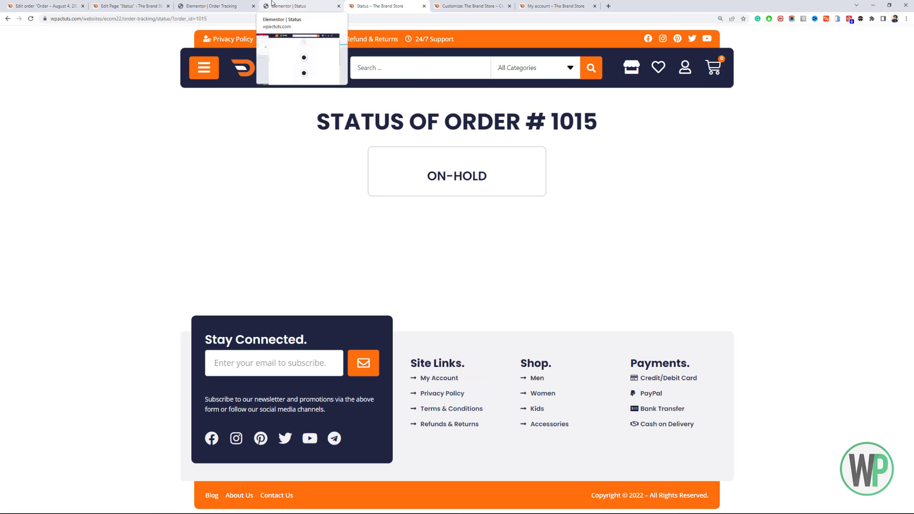
drag(486, 176, 428, 176)
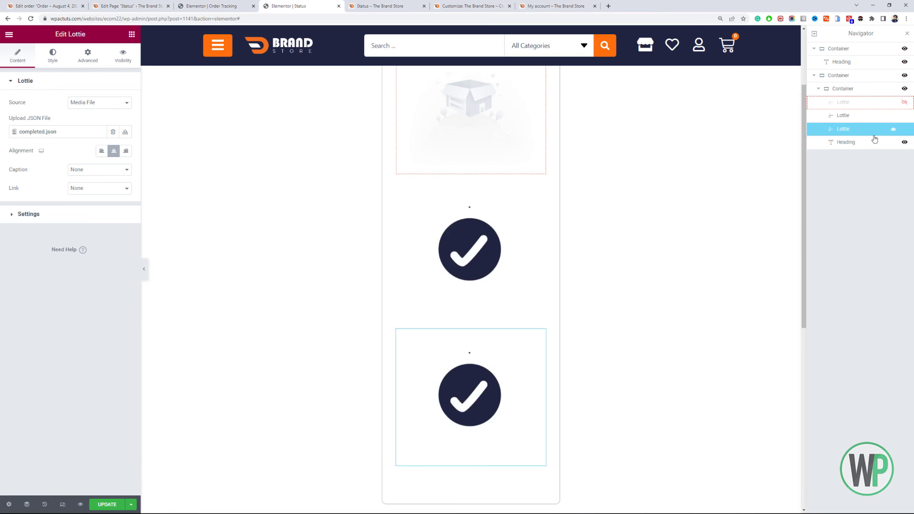
- Set the newest Lottie copy's dynamic tag visibility value for the on-hold status and reload the live Status page
click(122, 56)
click(36, 330)
double_click(83, 182)
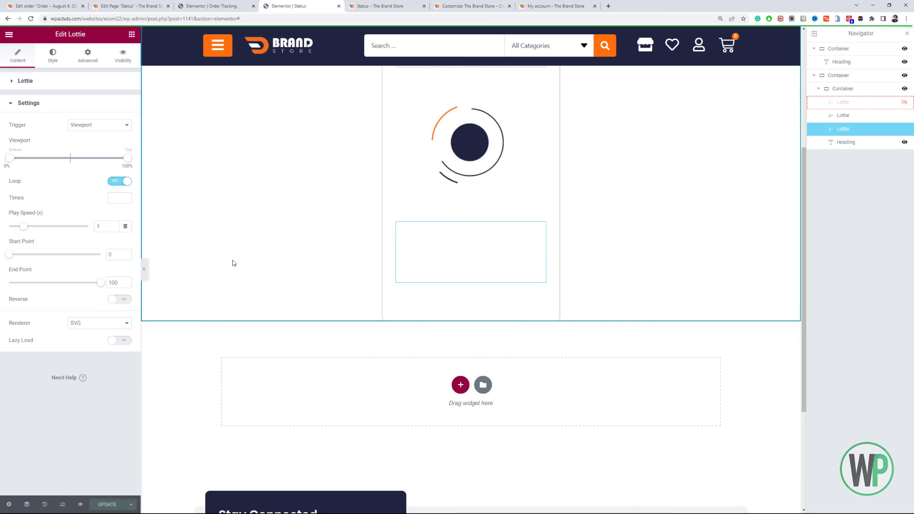
key(ctrl+Tab)
key(F5)
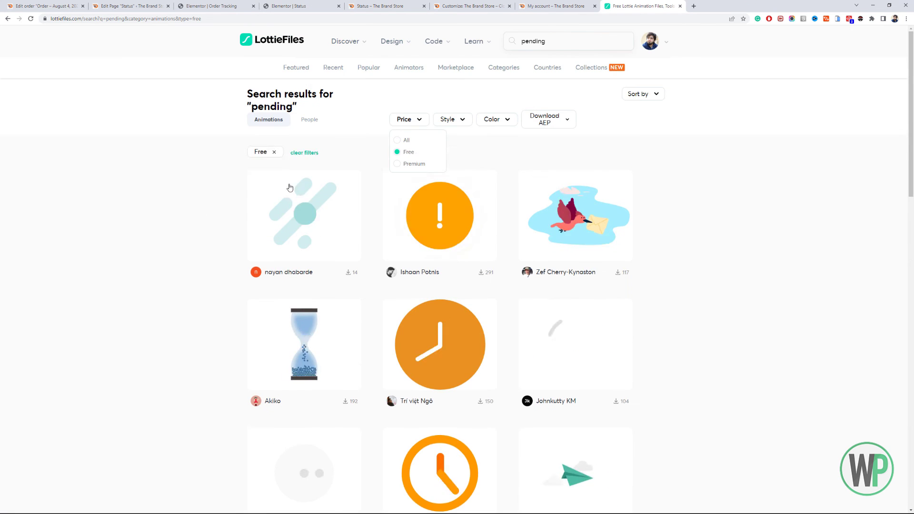
- Browse free "pending" animations on LottieFiles, load pending.json into the on-hold Lottie widget, and duplicate the widget
scroll(290, 187, down, 3)
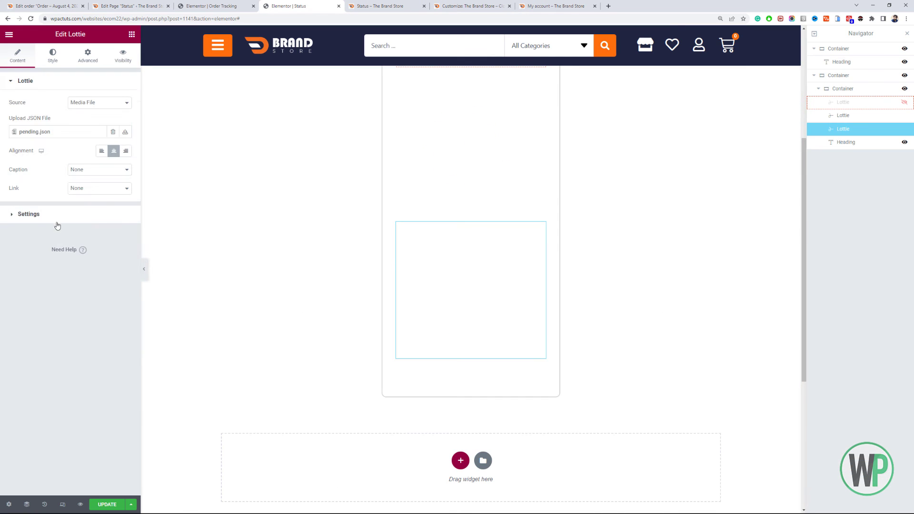
click(57, 218)
right_click(842, 129)
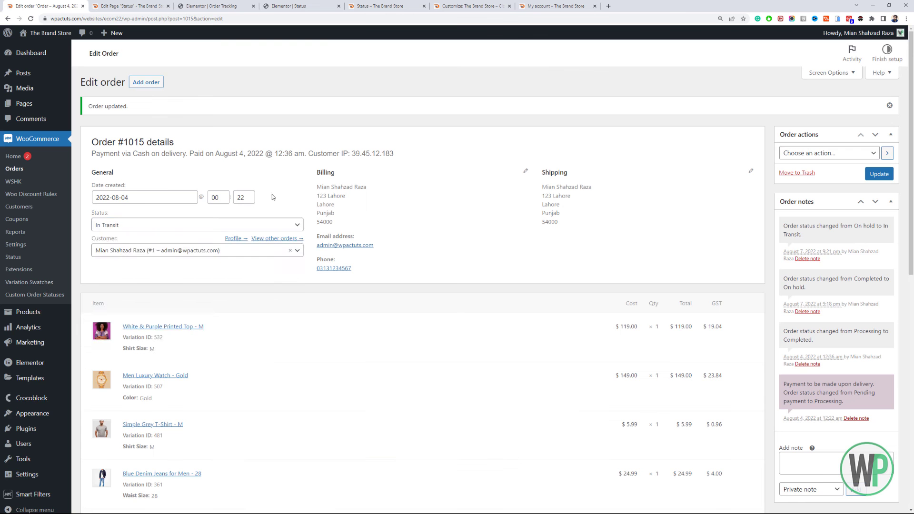
- Change the order's status from In Transit to Cancelled, and return to its edit page after viewing the live Status page
click(197, 224)
click(261, 292)
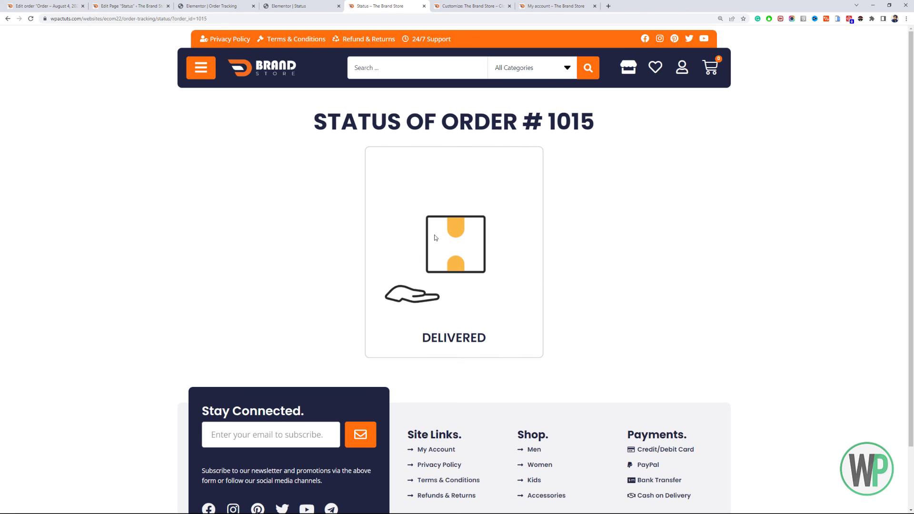
click(40, 4)
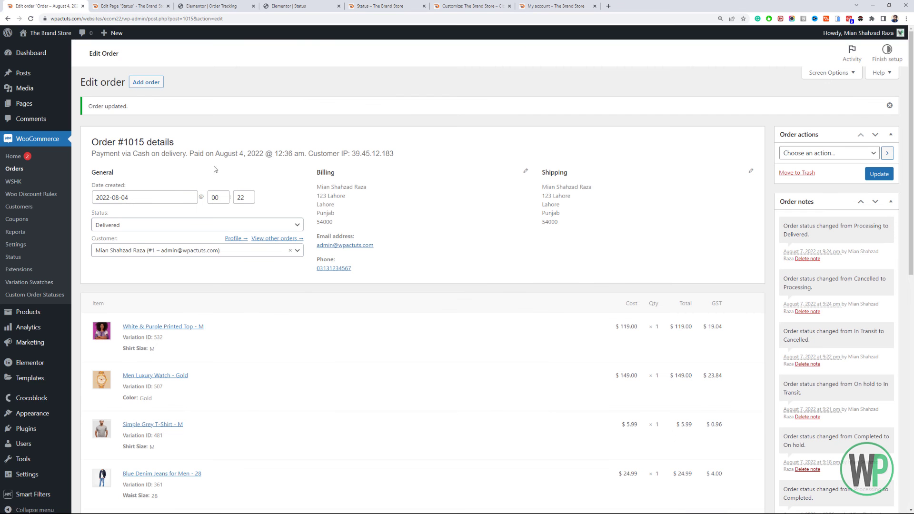
- Set order #1015's status to In Transit, save the order, and reload the live Status page to check its animation
click(180, 225)
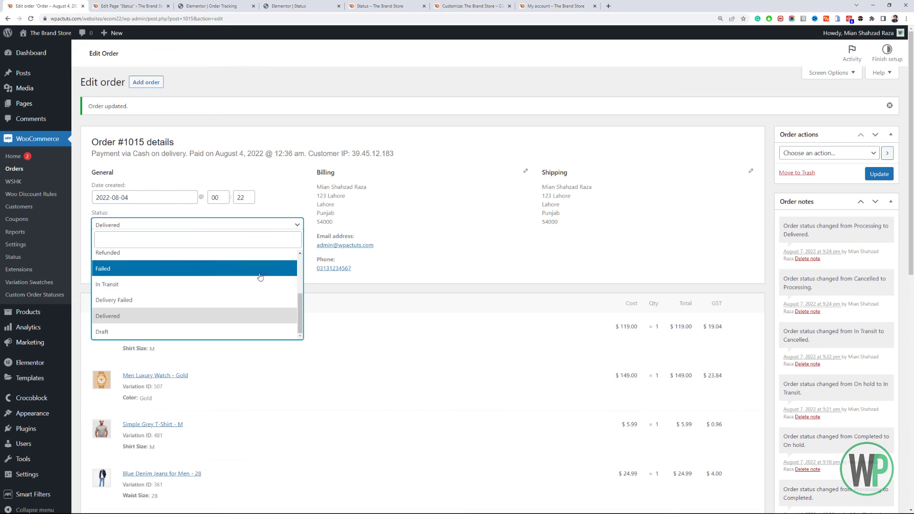
drag(302, 314, 305, 268)
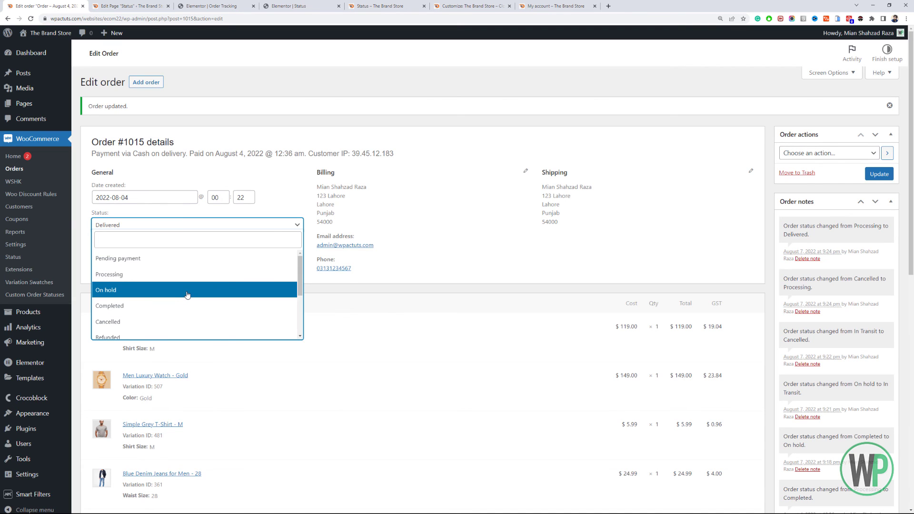
scroll(187, 295, down, 3)
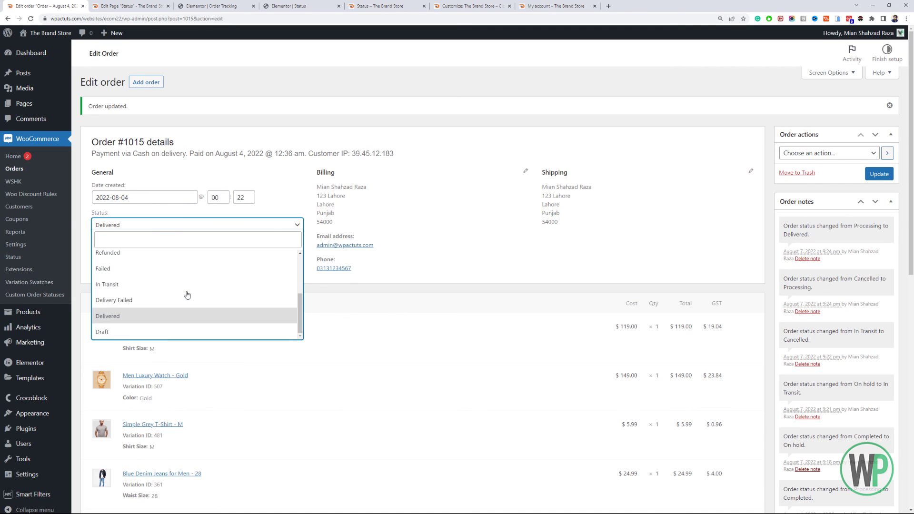
click(160, 283)
click(867, 174)
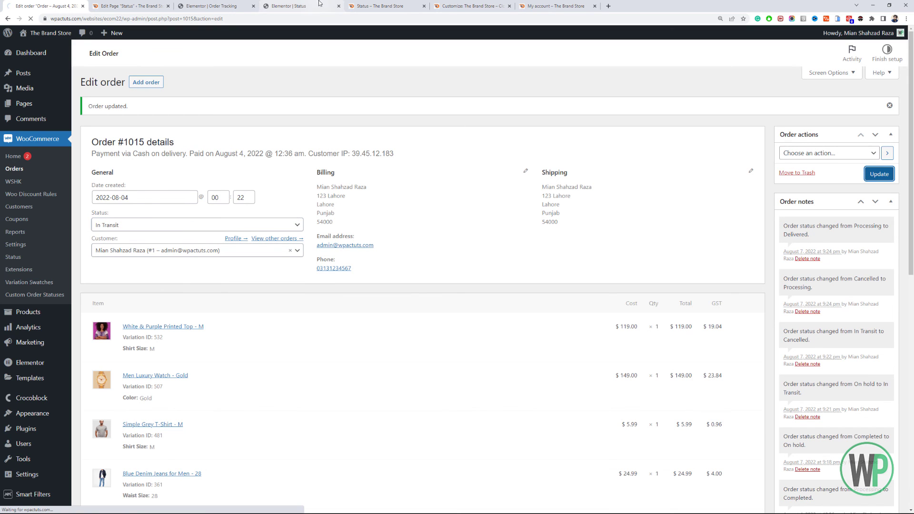
click(394, 6)
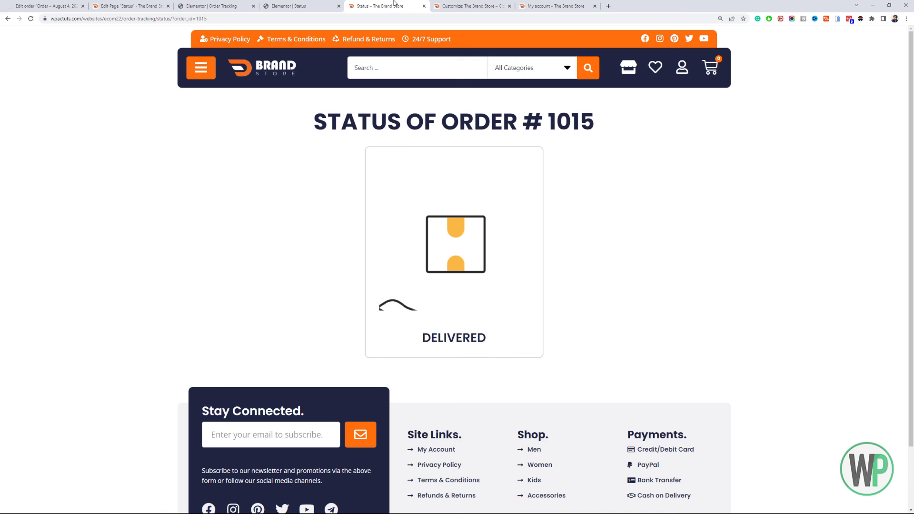
click(30, 19)
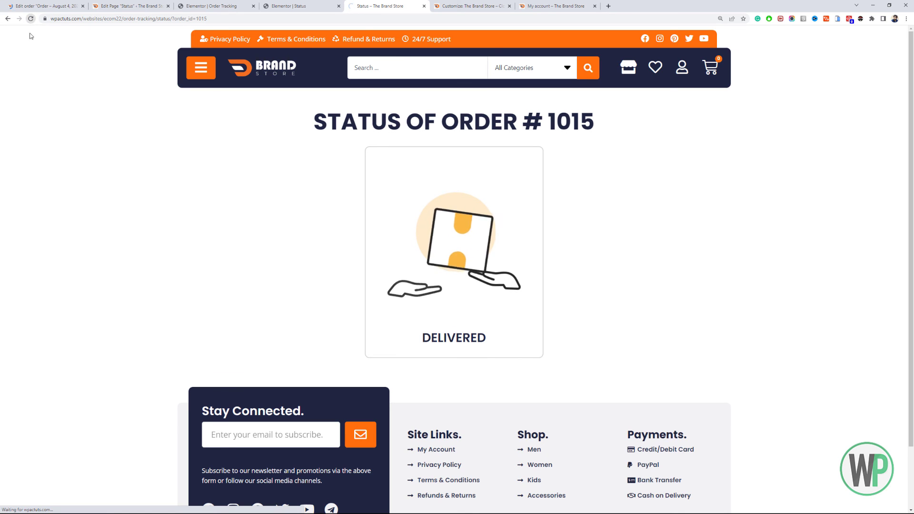
scroll(5, 120, down, 2)
scroll(5, 120, up, 2)
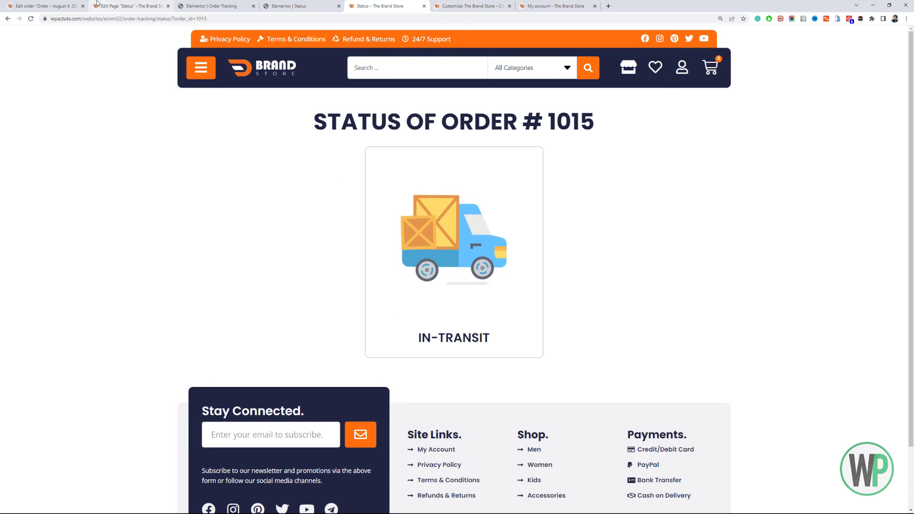
- Return to order #1015, update its status to Completed, and reload the live Status page
key(ctrl+1)
click(172, 225)
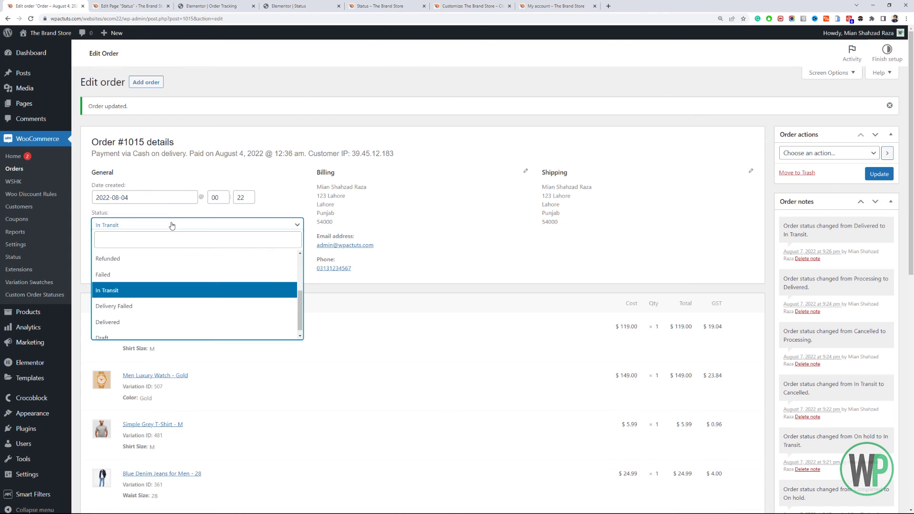
scroll(176, 285, up, 3)
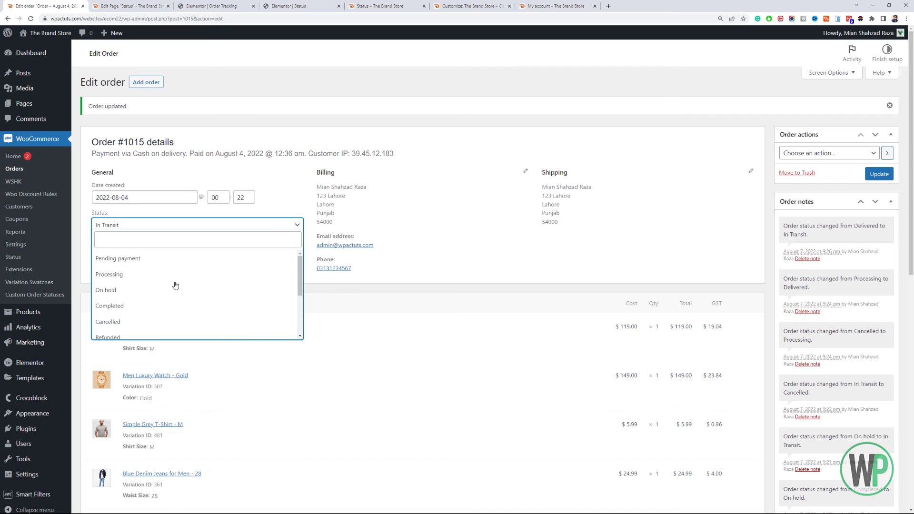
click(165, 315)
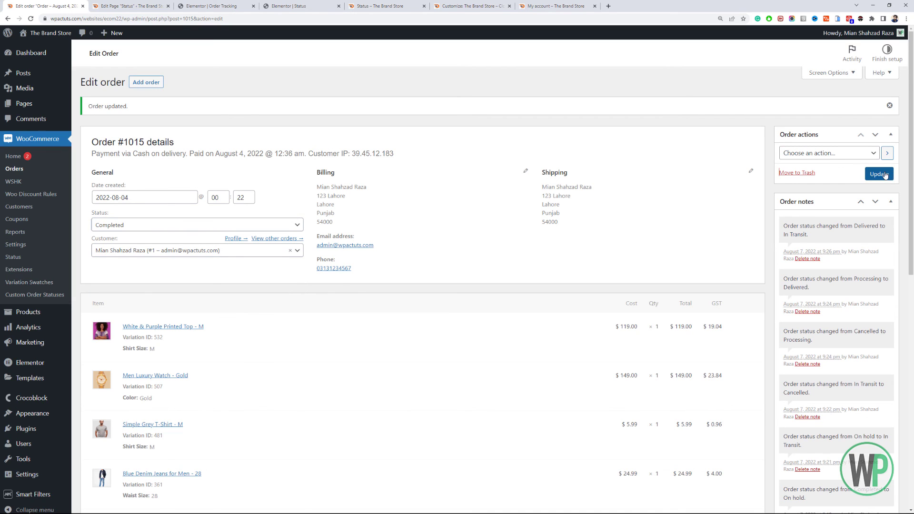
click(375, 6)
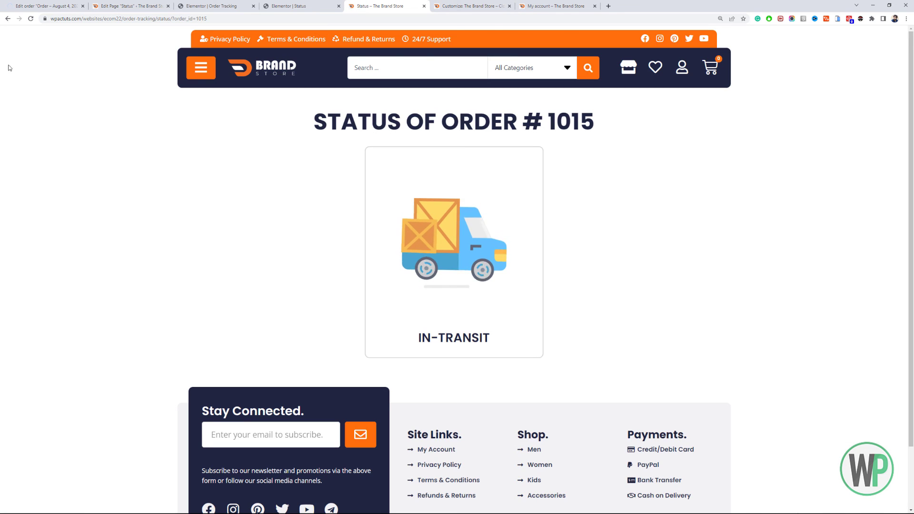
click(31, 20)
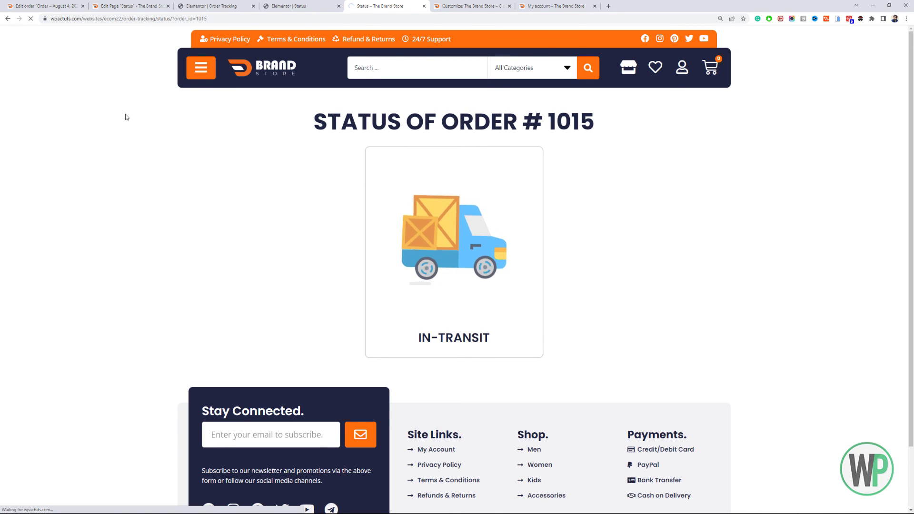